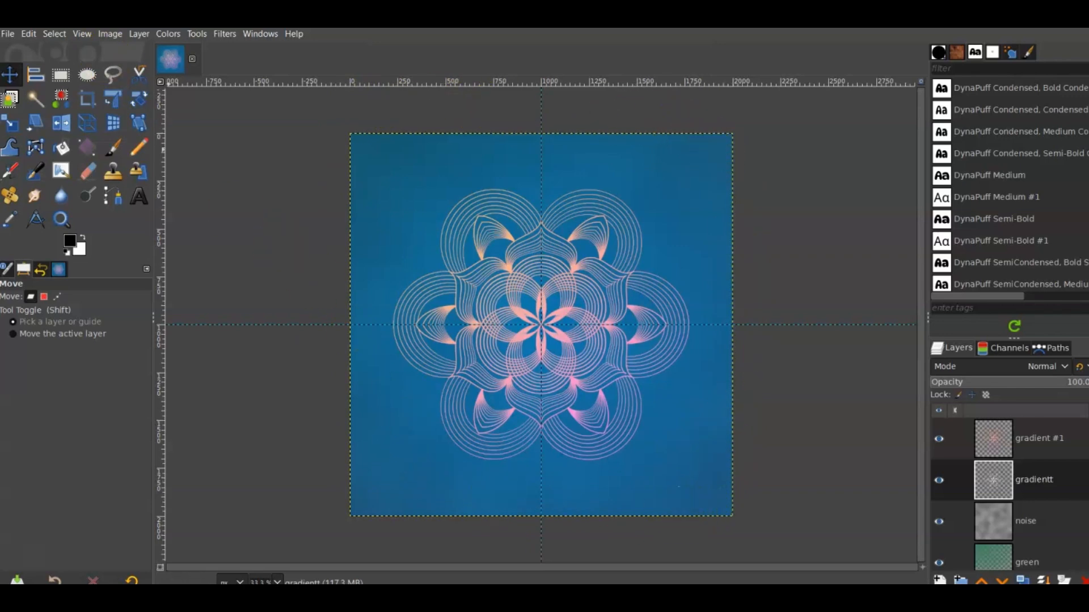
Create a new 2000 × 2000 px RGB image at 300 ppi, filled with the background colour
{"action": "left_click", "coordinate": [8, 35]}
{"action": "left_click", "coordinate": [19, 52]}
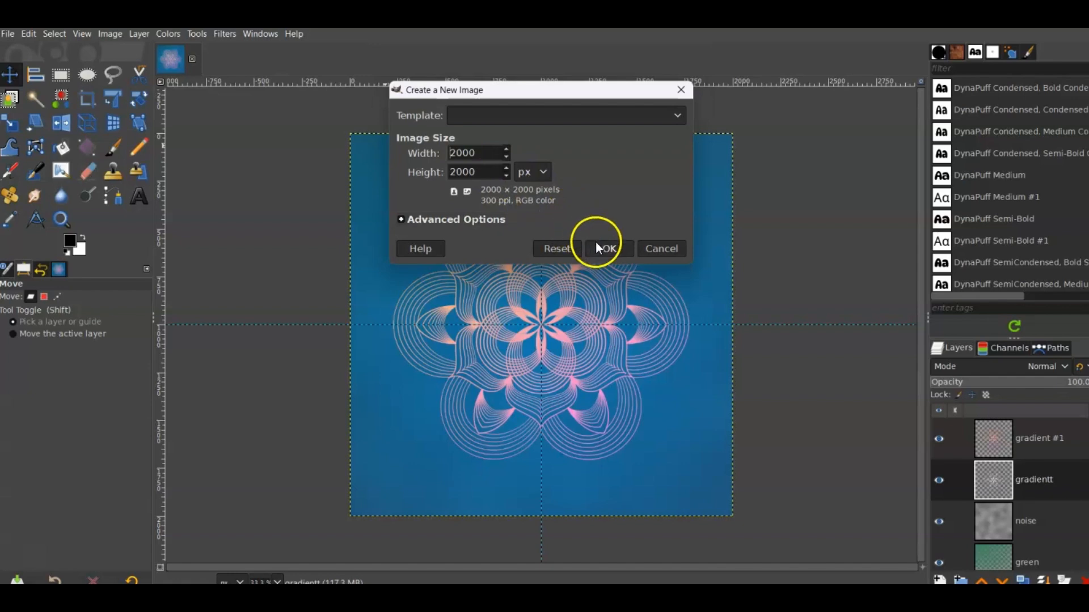
{"action": "left_click", "coordinate": [476, 219]}
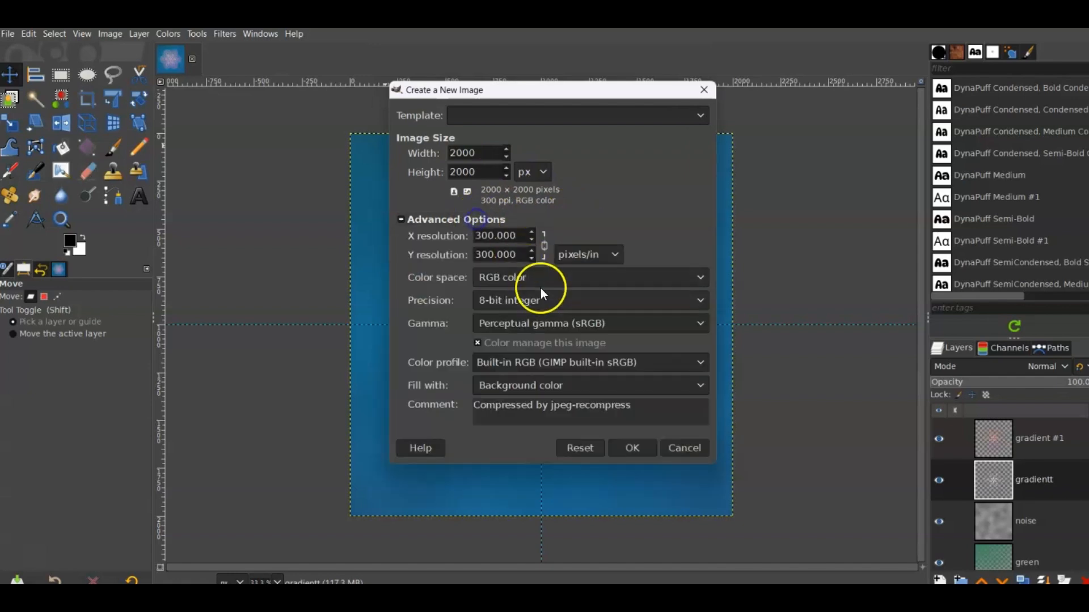
{"action": "left_click", "coordinate": [538, 387]}
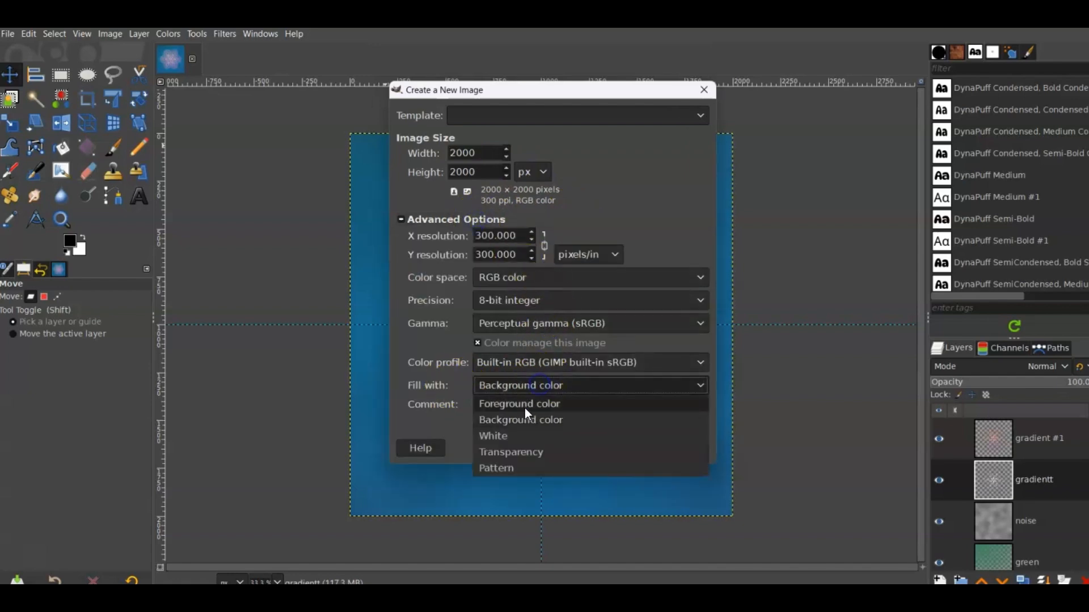
{"action": "left_click", "coordinate": [518, 376]}
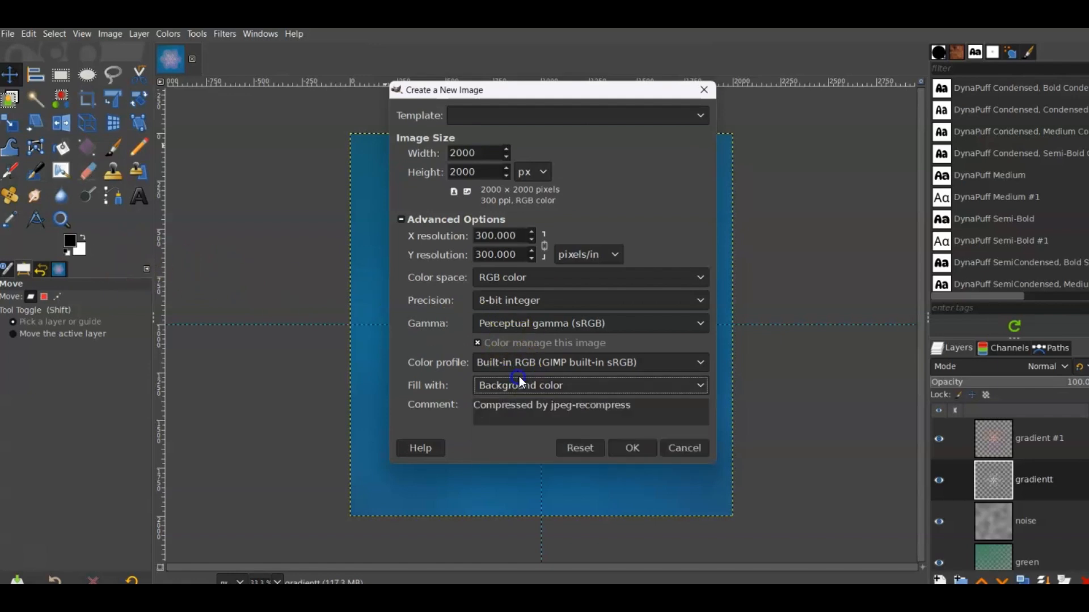
{"action": "left_click", "coordinate": [625, 443]}
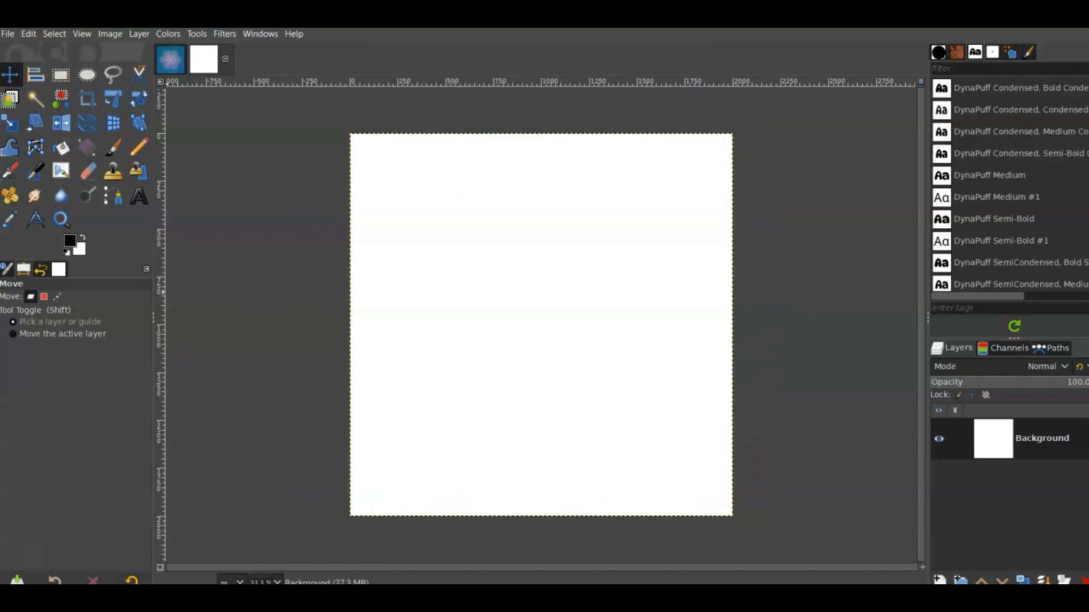
Add a horizontal guide at 50% of the image
{"action": "left_click", "coordinate": [114, 36]}
{"action": "mouse_move", "coordinate": [192, 379]}
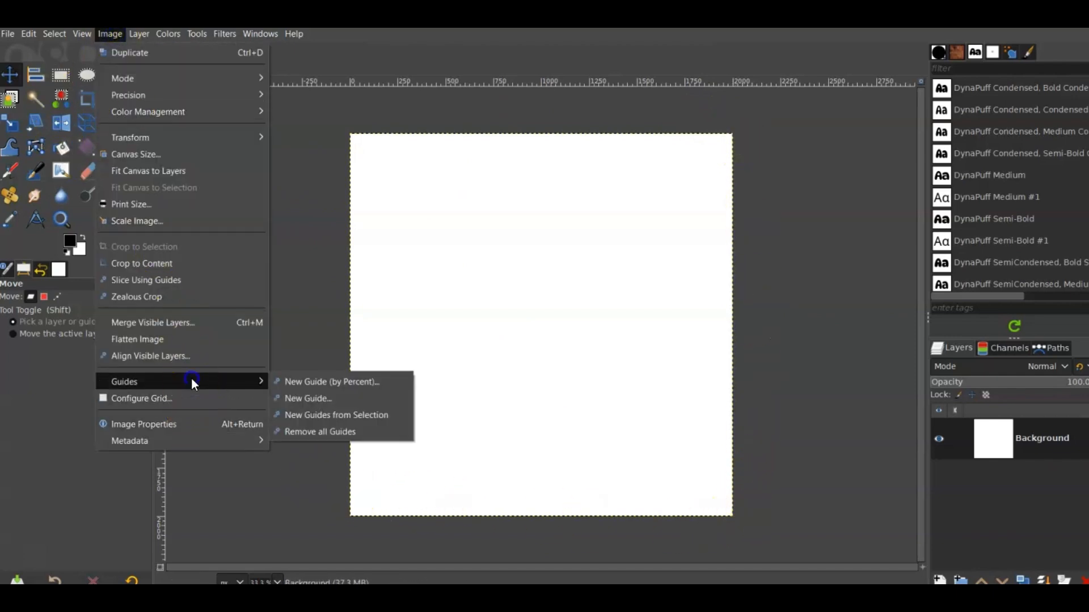
{"action": "left_click", "coordinate": [308, 379]}
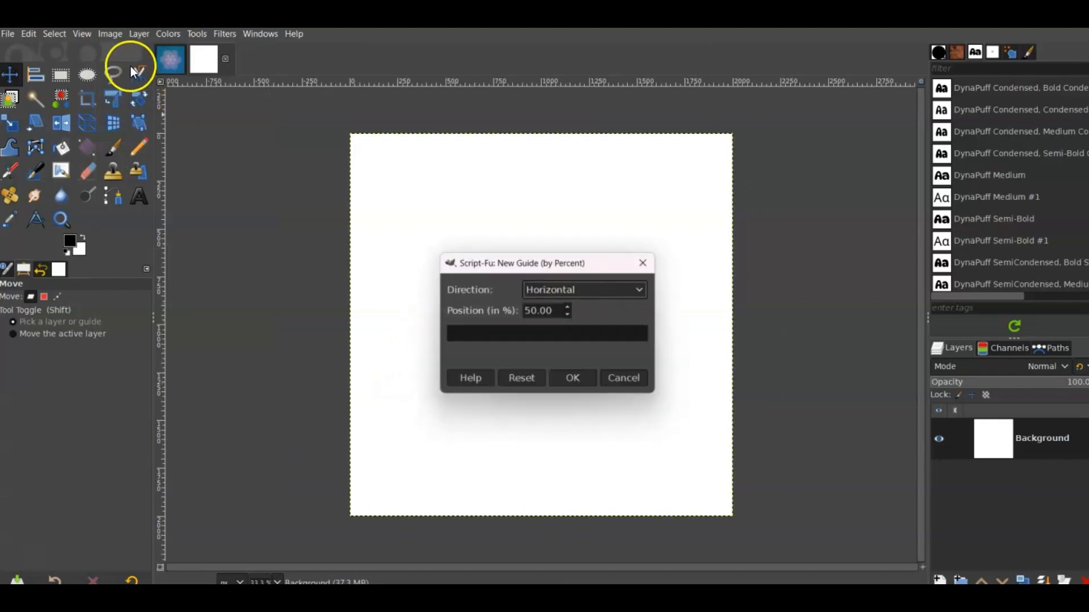
{"action": "left_click", "coordinate": [578, 390]}
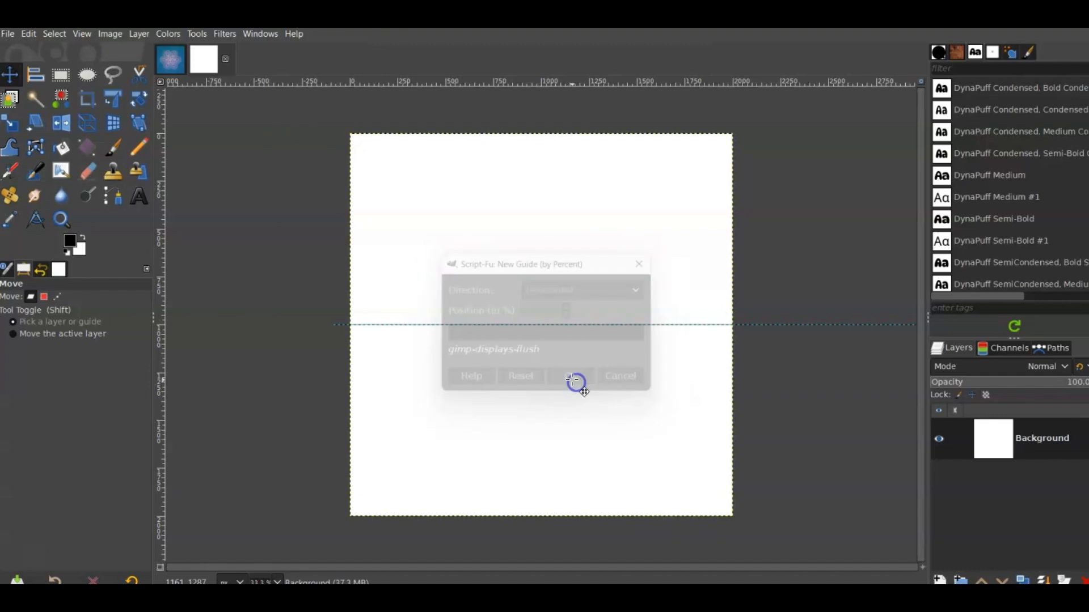
Add a vertical guide at 50% so it crosses the horizontal guide at the canvas centre
{"action": "left_click", "coordinate": [111, 34]}
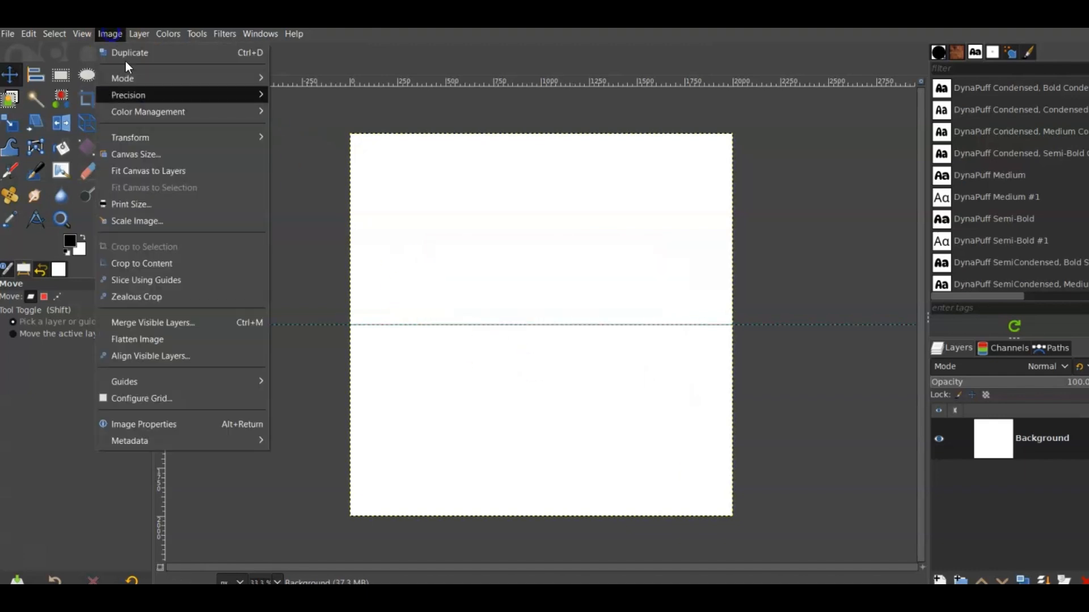
{"action": "mouse_move", "coordinate": [239, 386]}
{"action": "left_click", "coordinate": [332, 381]}
{"action": "left_click", "coordinate": [548, 290]}
{"action": "left_click", "coordinate": [550, 327]}
{"action": "left_click", "coordinate": [567, 378]}
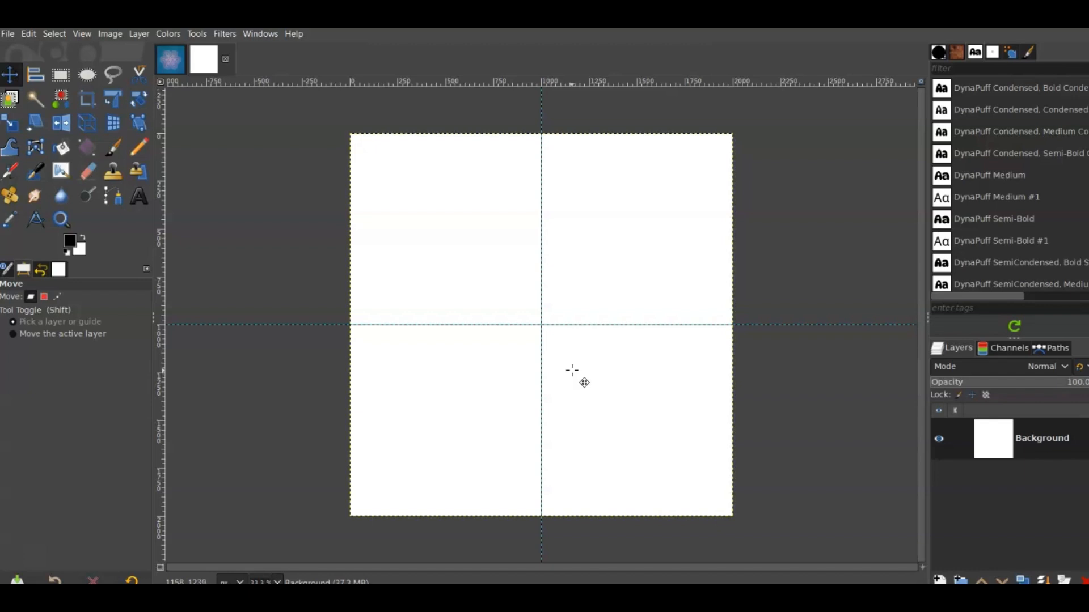
Make a 1:1 ellipse selection about 364 px wide, not expanded from centre, centred on the vertical guide and resting on the horizontal guide
{"action": "left_click", "coordinate": [88, 74]}
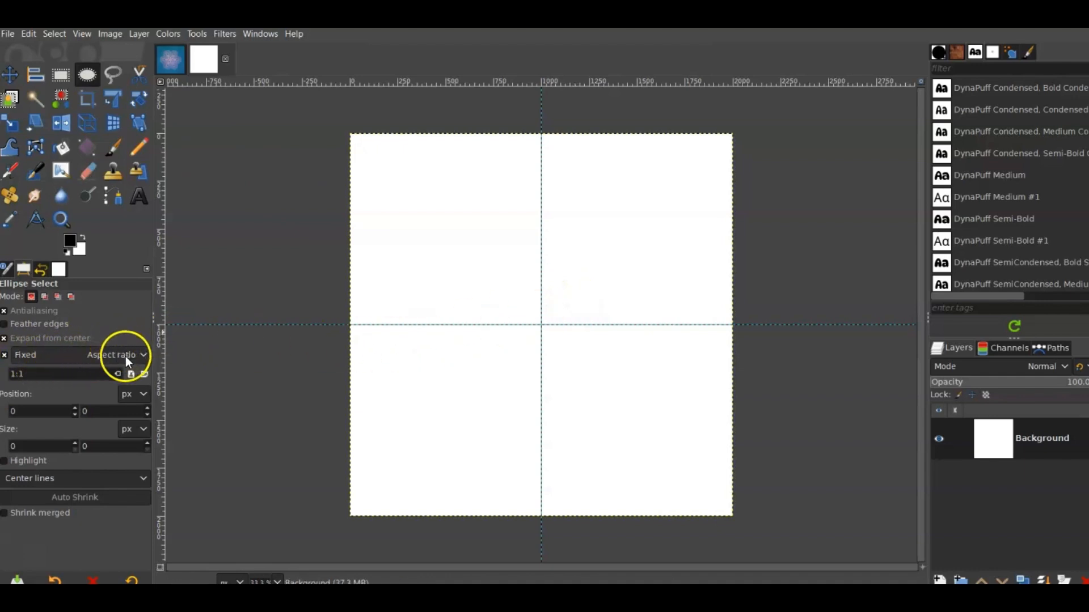
{"action": "left_click", "coordinate": [12, 342]}
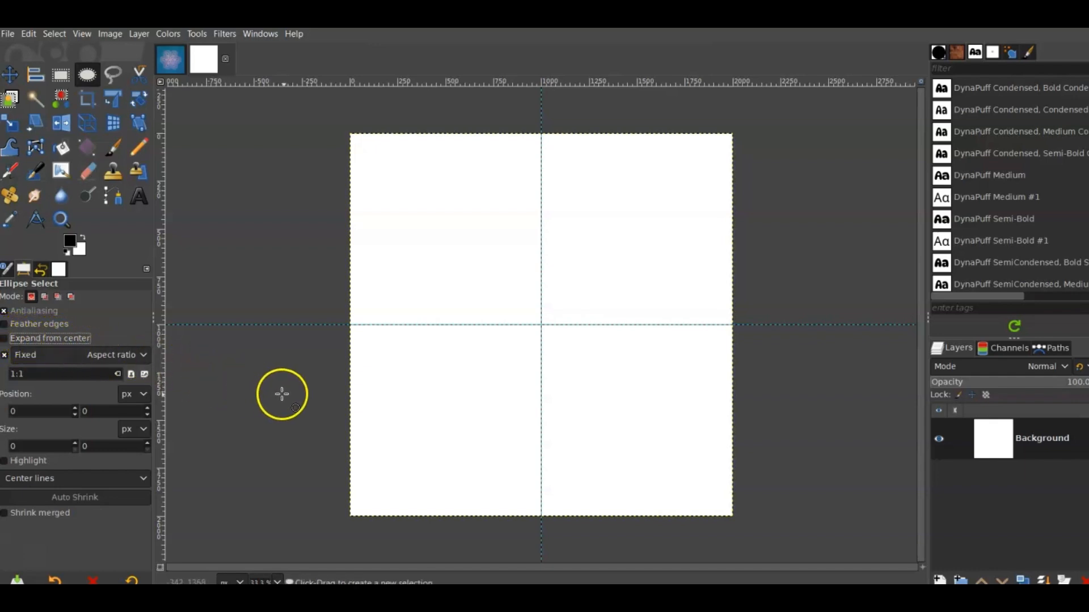
{"action": "left_click", "coordinate": [541, 325]}
{"action": "left_click_drag", "start_coordinate": [541, 322], "coordinate": [544, 292]}
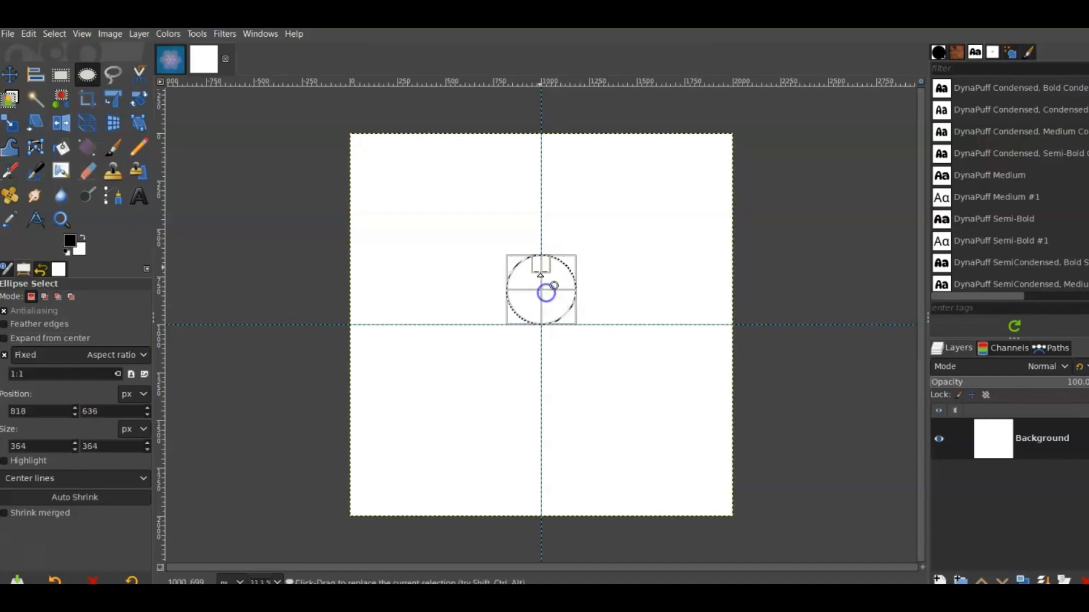
{"action": "left_click_drag", "start_coordinate": [529, 84], "coordinate": [555, 63]}
{"action": "left_click", "coordinate": [541, 260]}
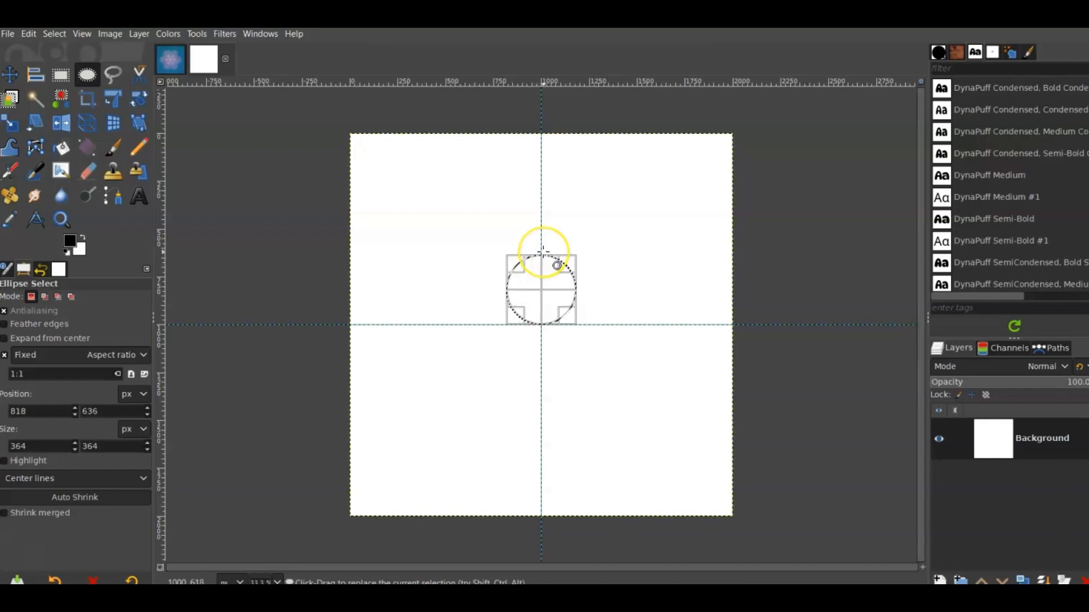
Add a new transparent 2000 × 2000 px layer named "cirle"
{"action": "left_click", "coordinate": [938, 581]}
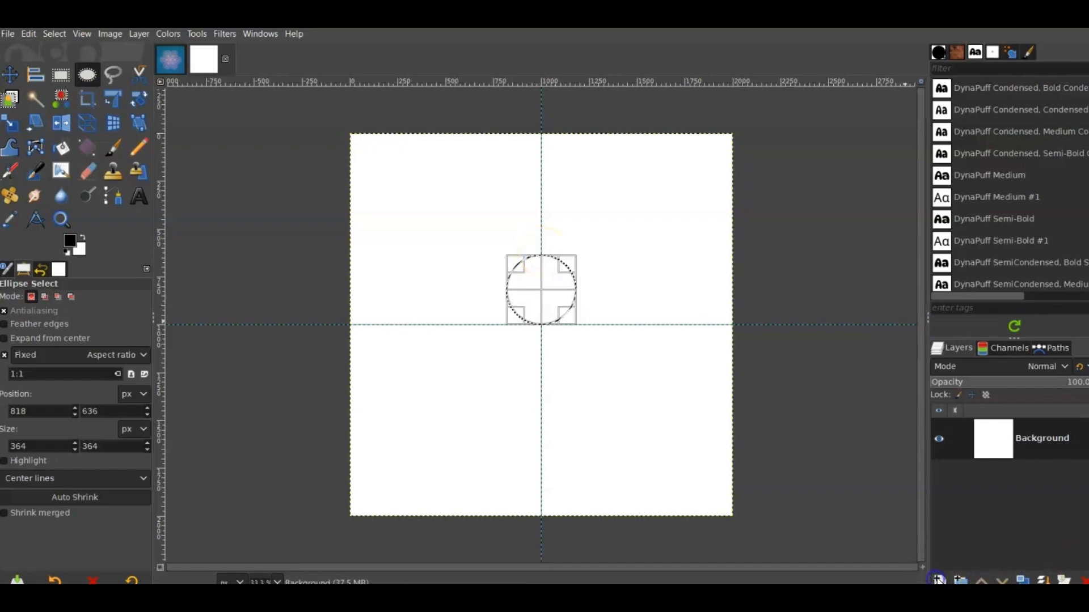
{"action": "type", "text": "cirle"}
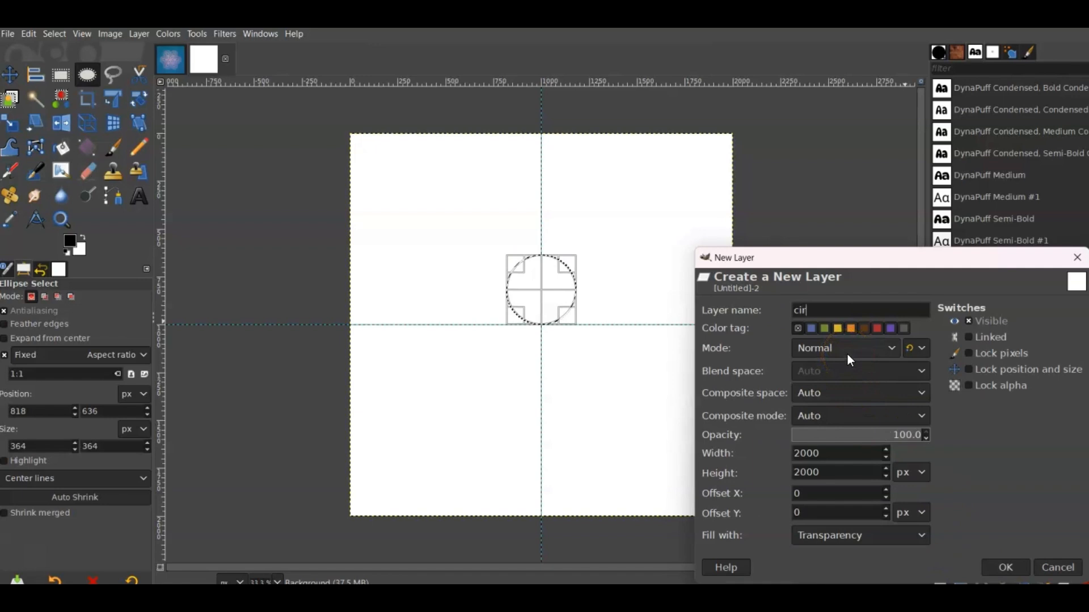
{"action": "left_click", "coordinate": [998, 570]}
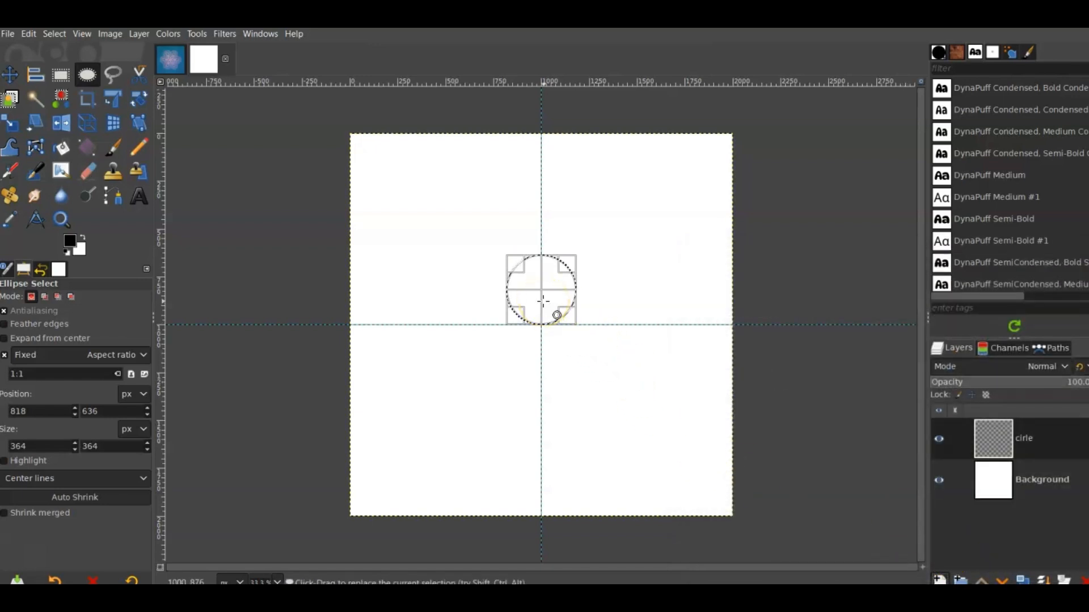
{"action": "key", "text": "shift+ctrl+n"}
{"action": "left_click", "coordinate": [733, 155]}
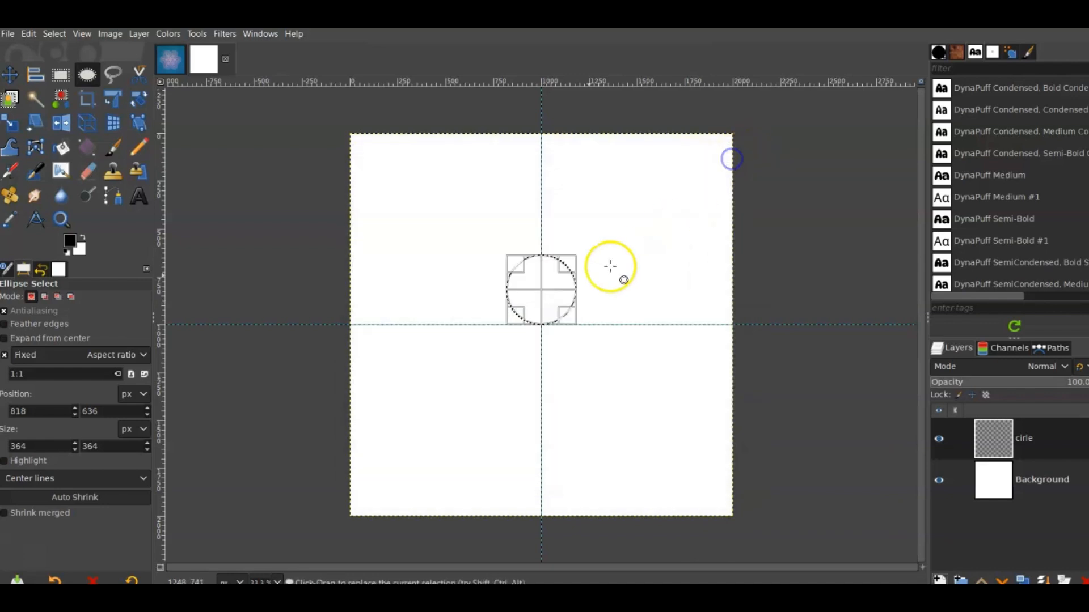
Stroke the circular selection with a 5 px solid black line and remove the selection
{"action": "left_click", "coordinate": [29, 34]}
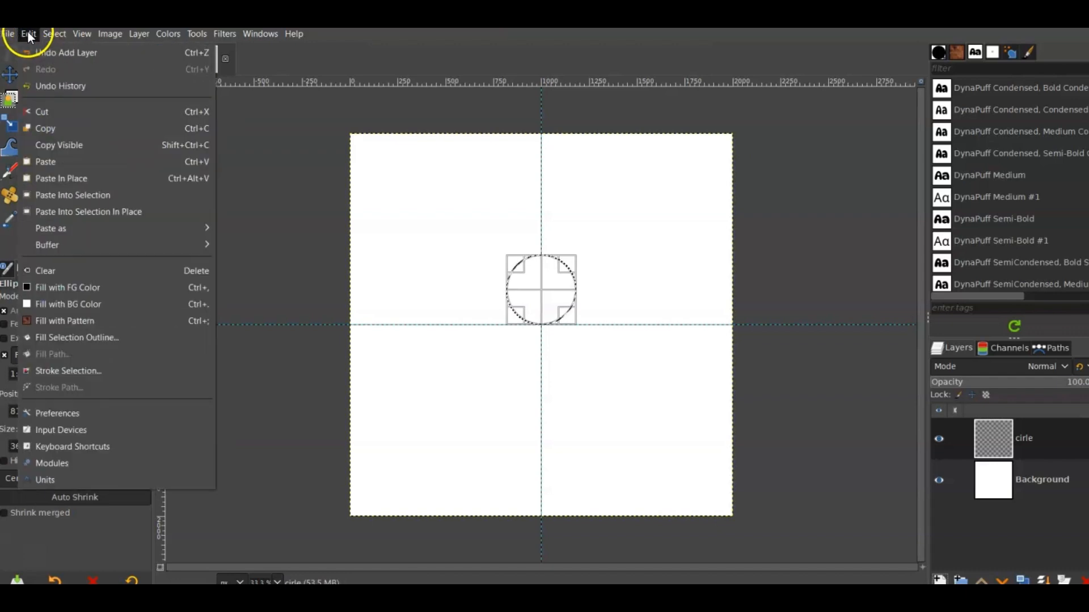
{"action": "left_click", "coordinate": [91, 374]}
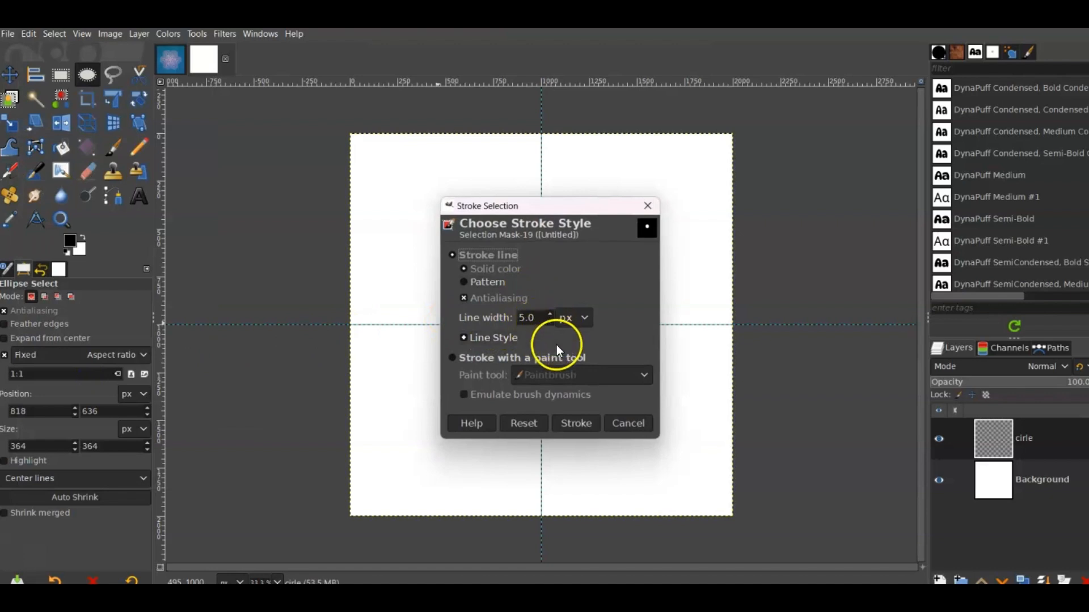
{"action": "left_click", "coordinate": [569, 423]}
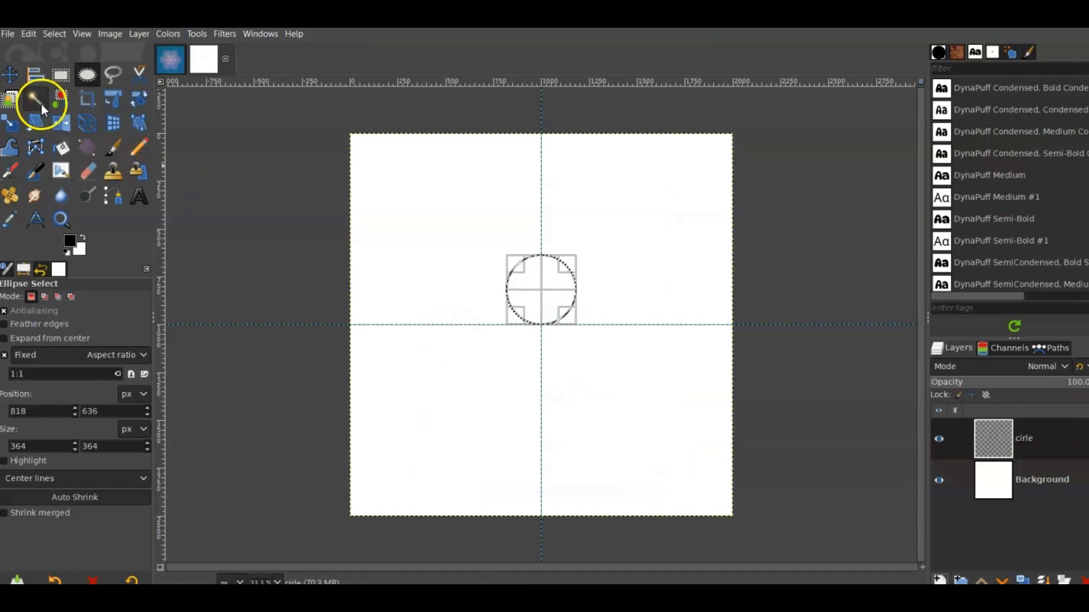
{"action": "left_click", "coordinate": [16, 73]}
{"action": "key", "text": "ctrl+shift+a"}
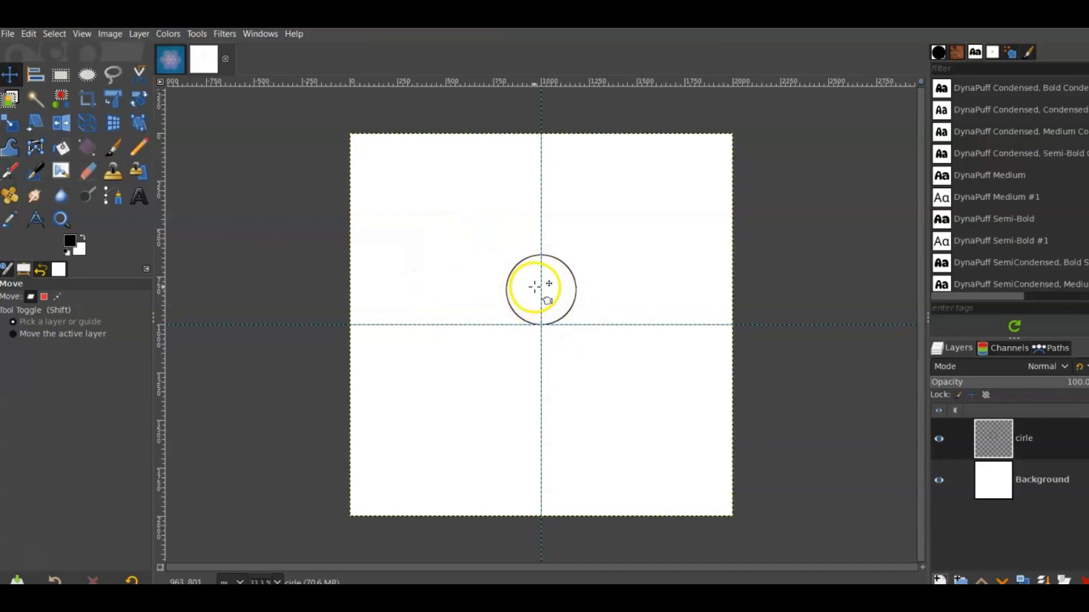
{"action": "left_click", "coordinate": [170, 59]}
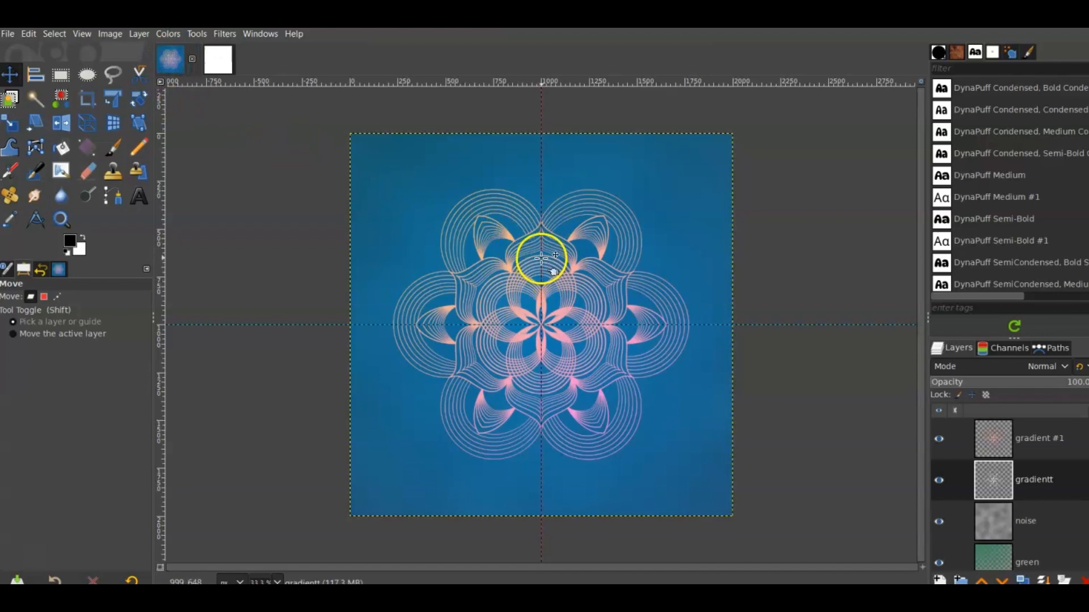
{"action": "left_click", "coordinate": [219, 59]}
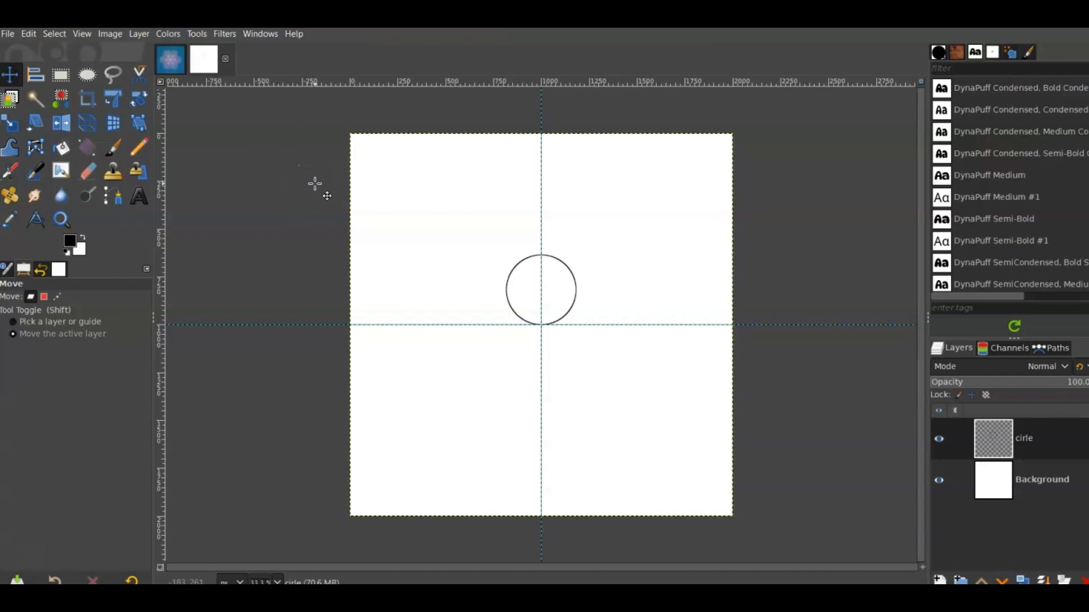
{"action": "key", "text": "slash"}
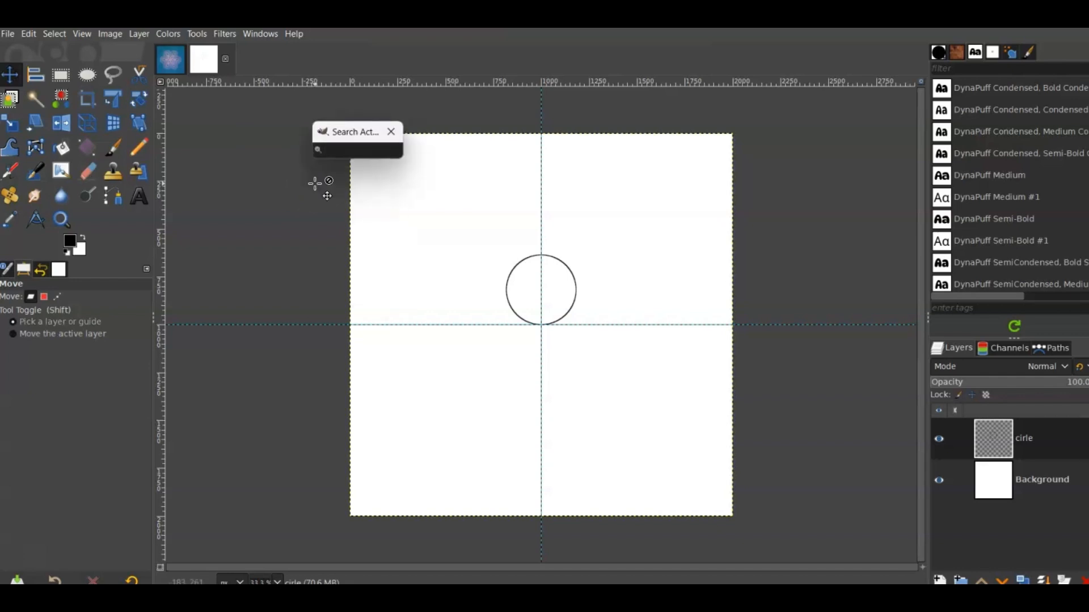
{"action": "type", "text": "recur"}
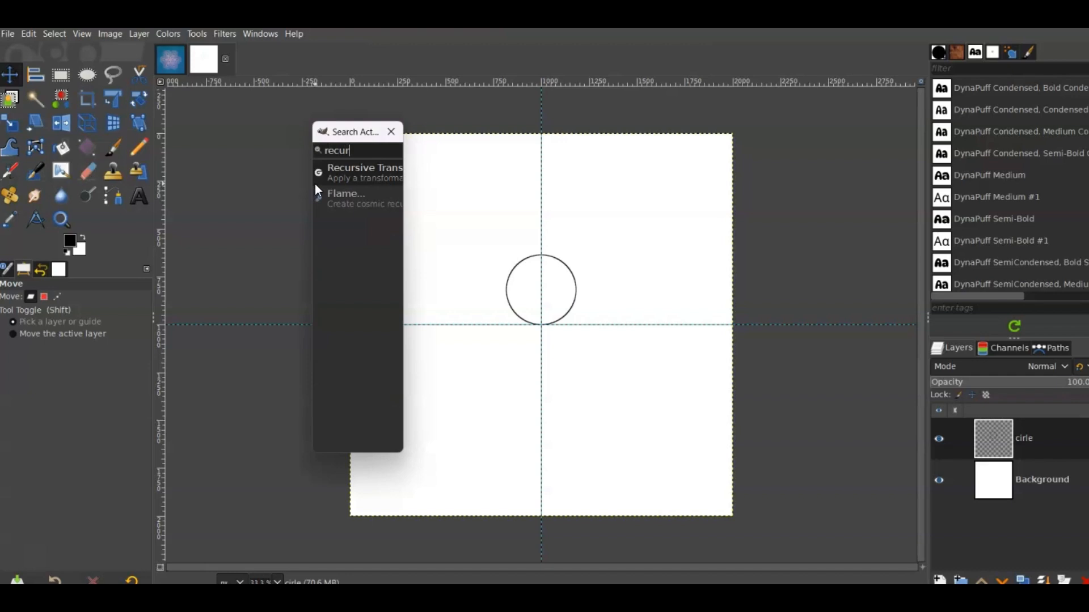
{"action": "left_click", "coordinate": [377, 169]}
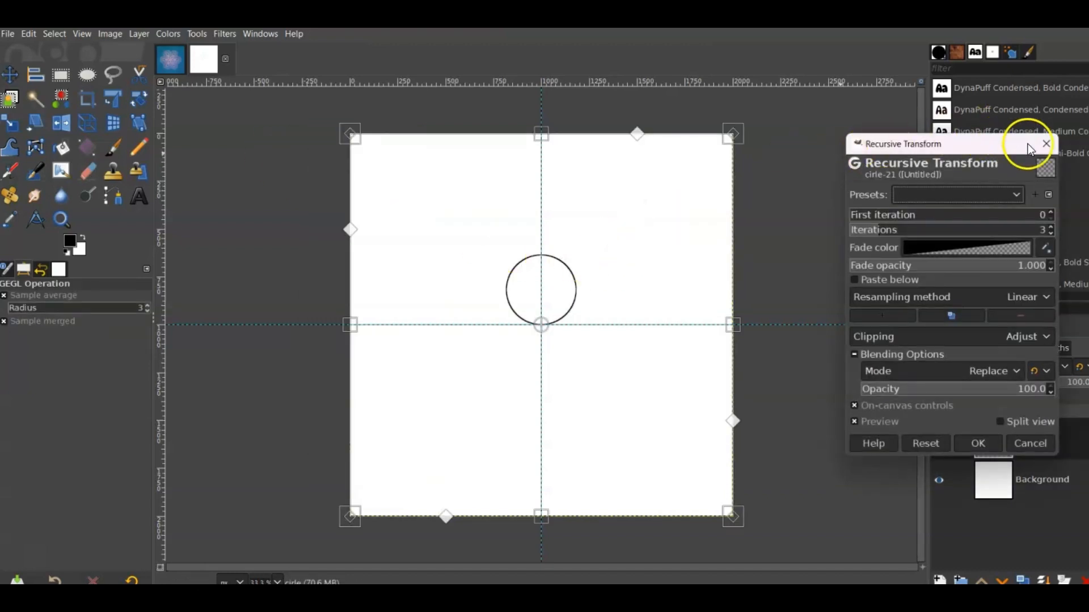
{"action": "left_click", "coordinate": [1030, 443]}
Crop the "cirle" layer to its content
{"action": "left_click", "coordinate": [220, 32]}
{"action": "mouse_move", "coordinate": [144, 35]}
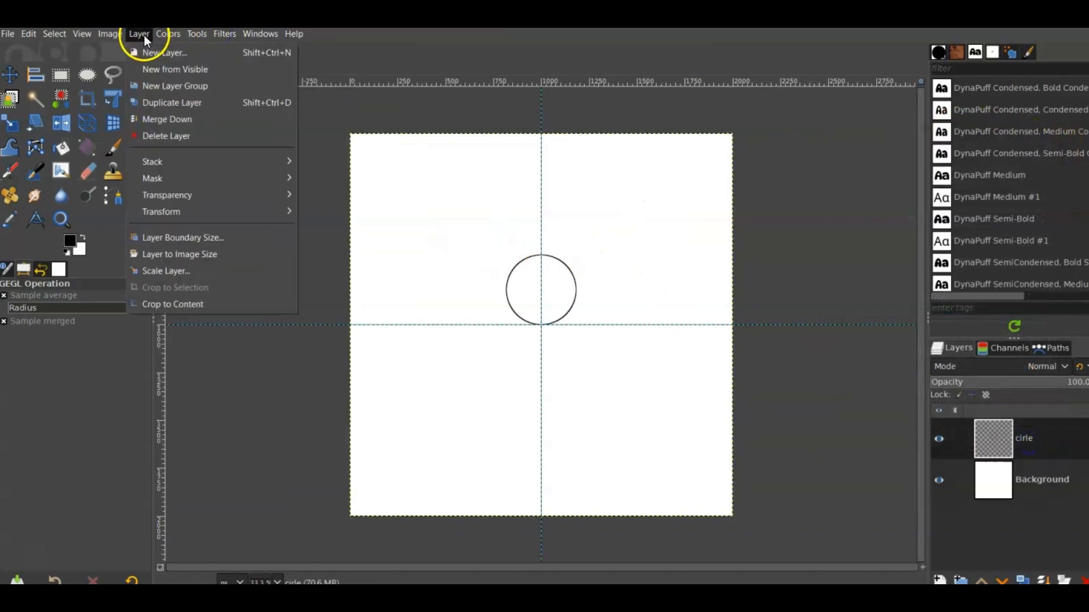
{"action": "left_click", "coordinate": [228, 300]}
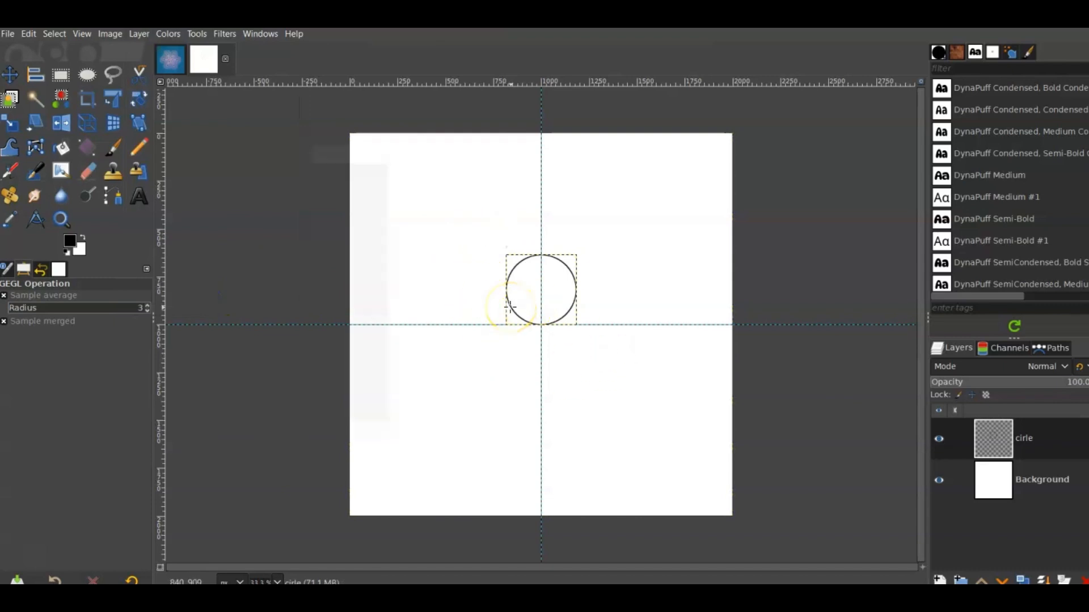
Start the Recursive Transform filter on the cropped circle layer and set its iterations to 6
{"action": "key", "text": "slash"}
{"action": "type", "text": "recurs"}
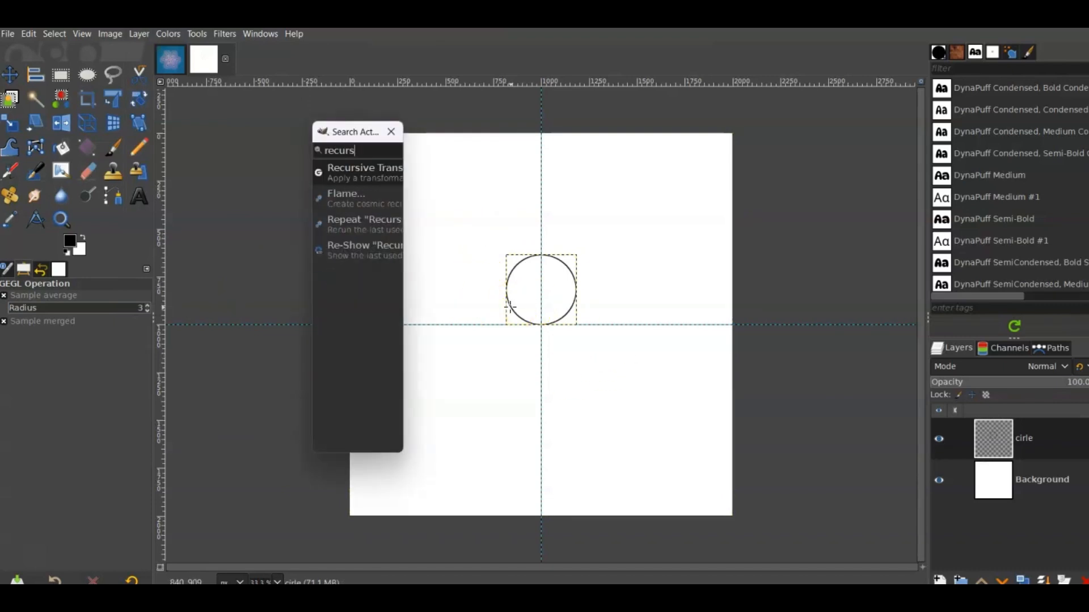
{"action": "left_click", "coordinate": [354, 177]}
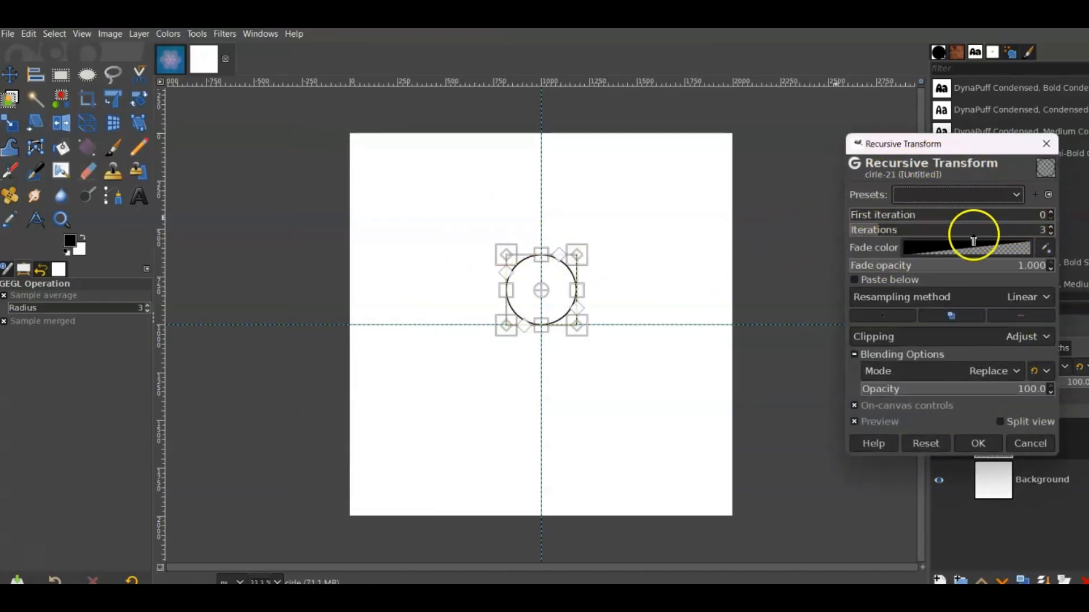
{"action": "left_click", "coordinate": [1051, 227]}
{"action": "left_click", "coordinate": [1051, 226]}
{"action": "left_click", "coordinate": [1051, 227]}
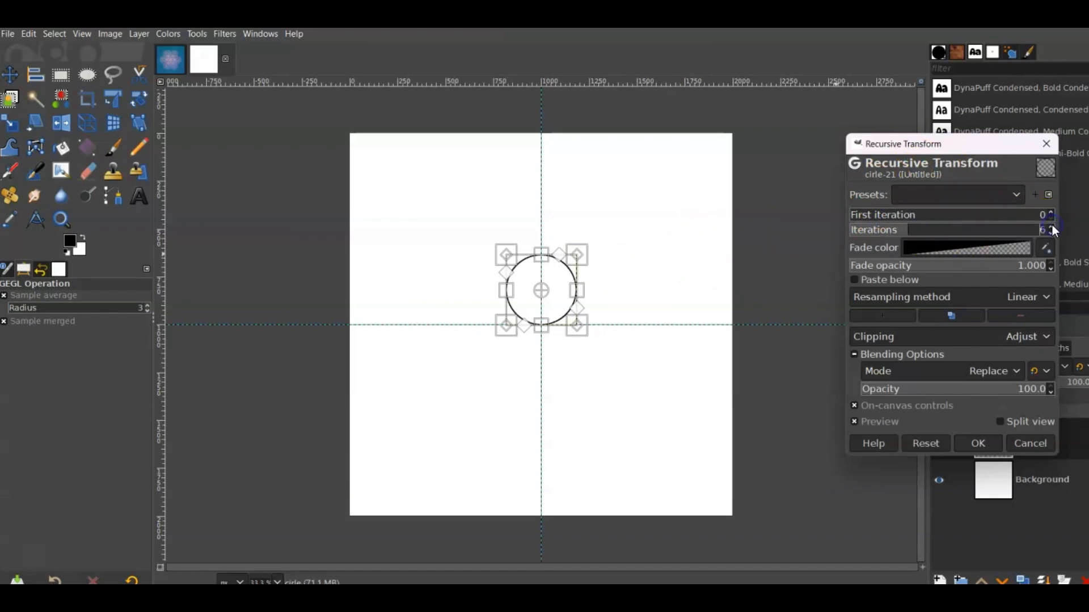
Squeeze the transform frame slightly down from the top and inward from both sides so the repeated circles nest at the bottom point
{"action": "left_click", "coordinate": [541, 256]}
{"action": "left_click_drag", "start_coordinate": [541, 256], "coordinate": [541, 259]}
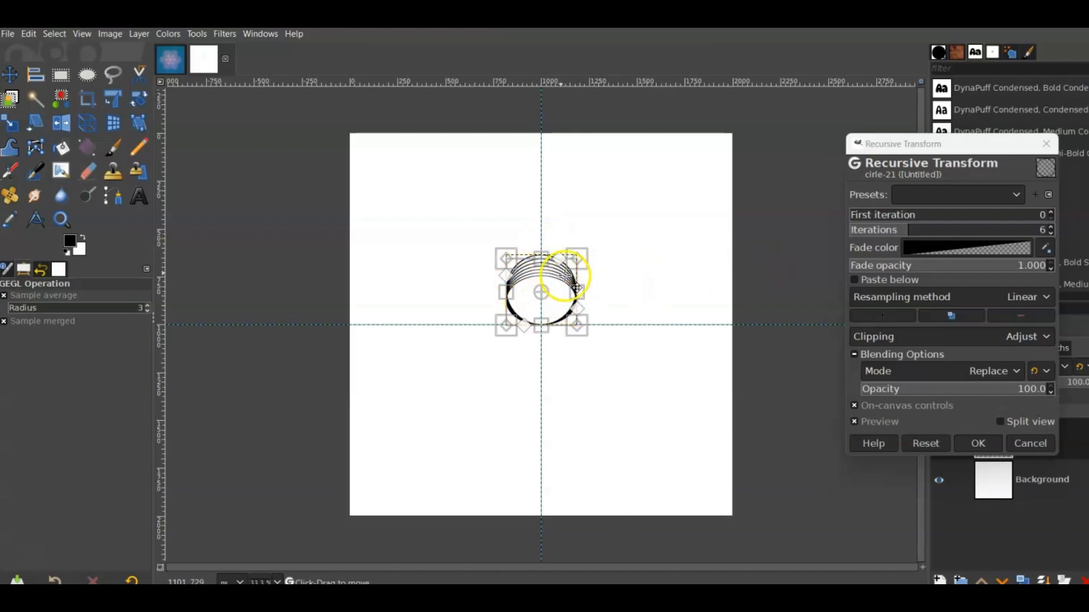
{"action": "left_click_drag", "start_coordinate": [506, 293], "coordinate": [509, 293]}
{"action": "left_click_drag", "start_coordinate": [575, 294], "coordinate": [515, 294]}
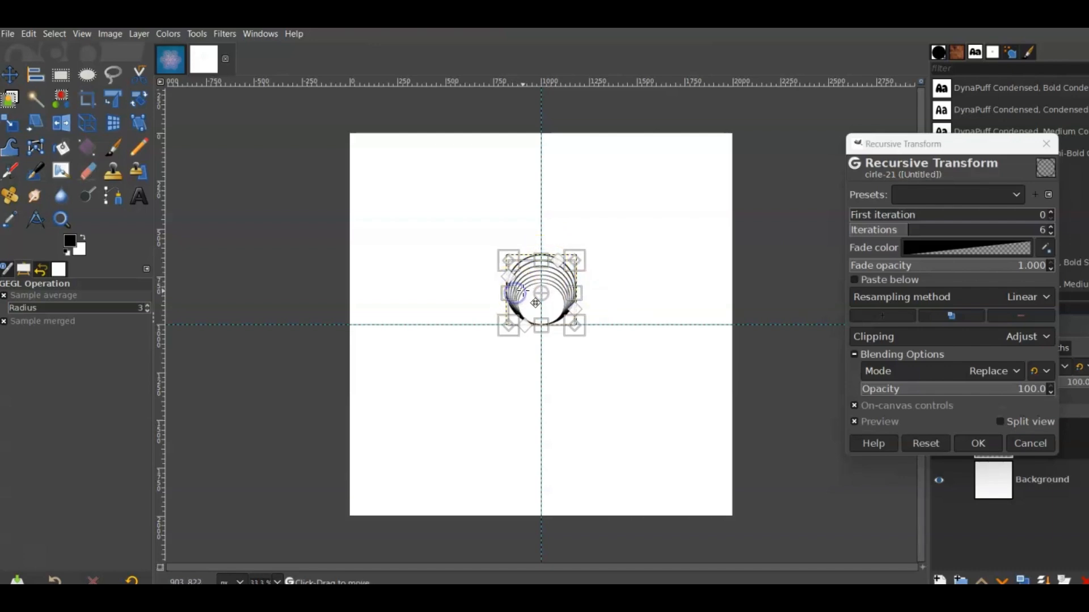
Lower the fade opacity to about 0.97, compare the result with the preview off and on, and apply the Recursive Transform filter
{"action": "scroll", "coordinate": [555, 310], "scroll_direction": "up", "scroll_amount": 1}
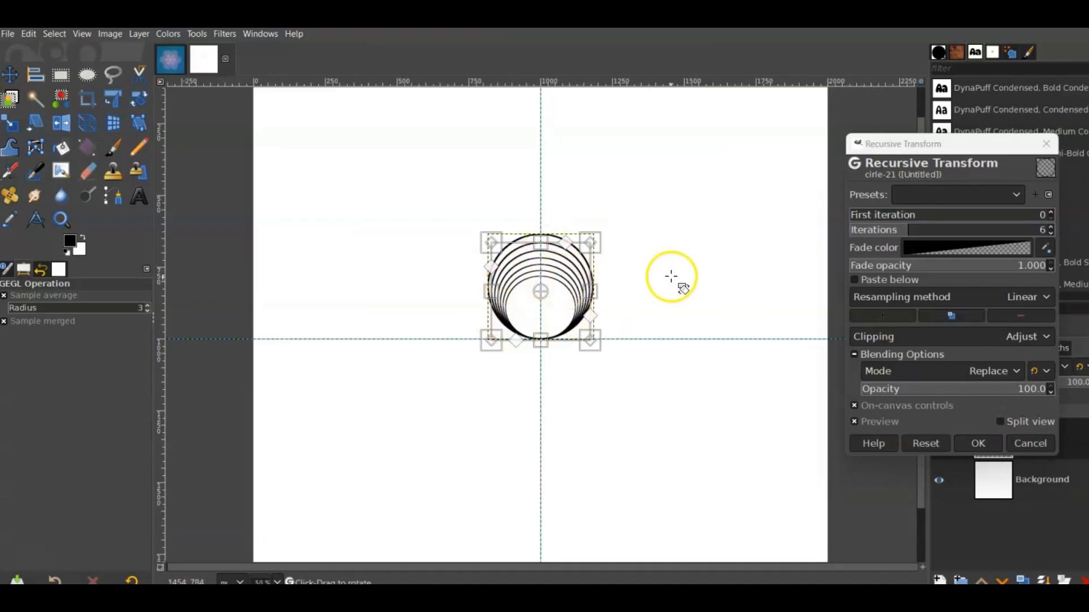
{"action": "left_click", "coordinate": [1050, 268]}
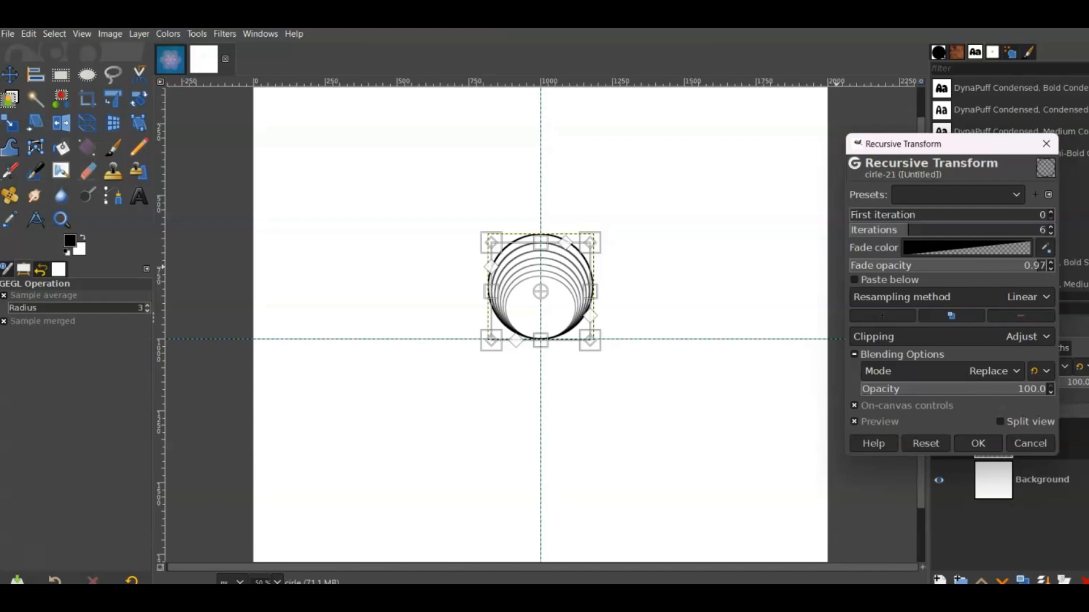
{"action": "left_click", "coordinate": [883, 423]}
{"action": "left_click", "coordinate": [883, 423]}
{"action": "left_click", "coordinate": [971, 443]}
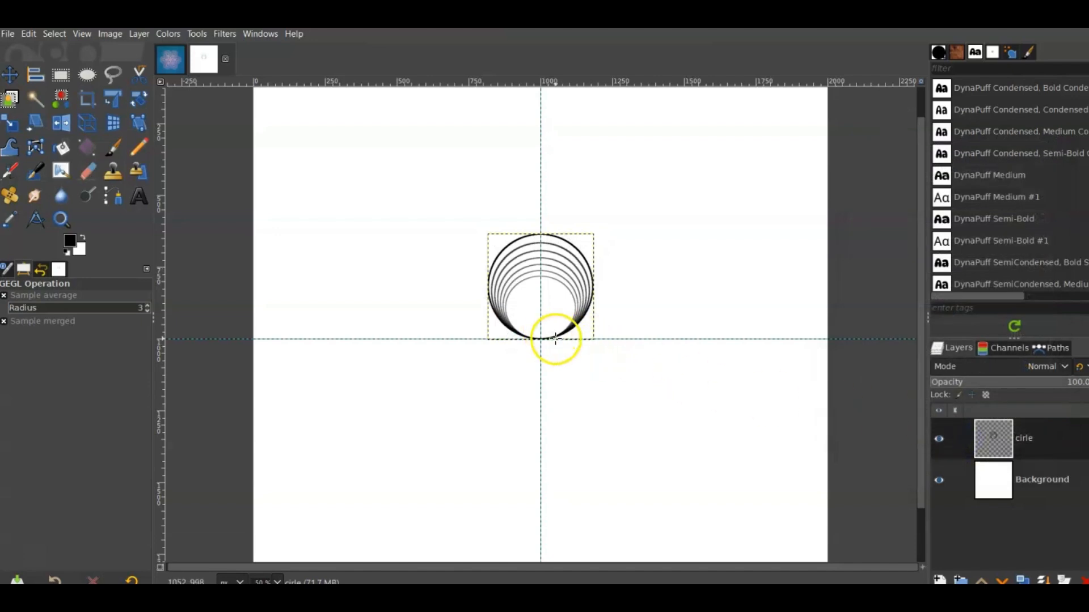
Check the finished mandala in the other open image, and rename the "cirle" layer as "circle"
{"action": "scroll", "coordinate": [555, 339], "scroll_direction": "down", "scroll_amount": 2}
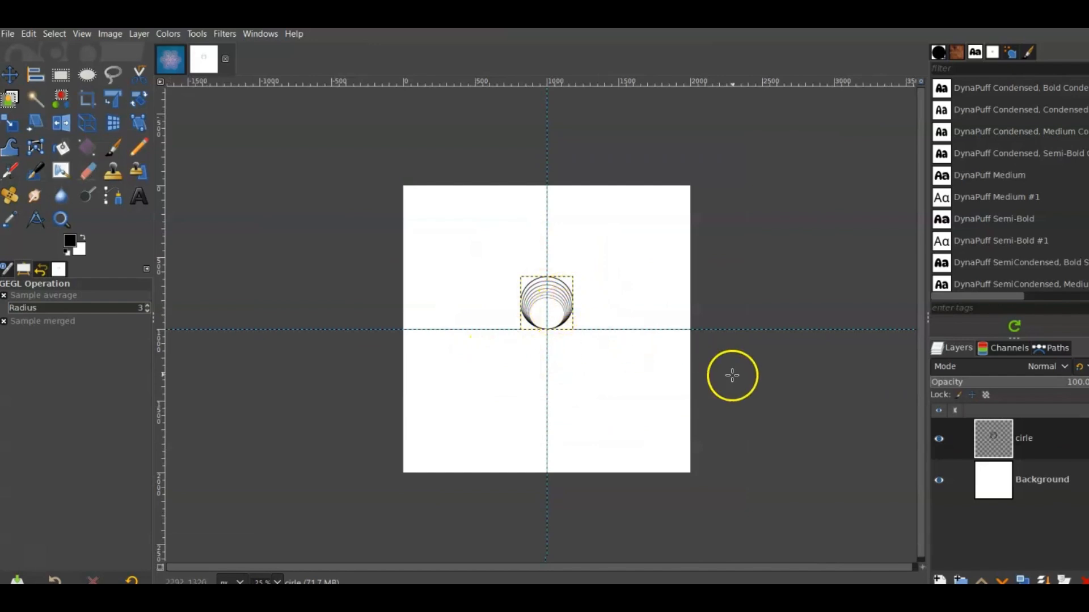
{"action": "left_click", "coordinate": [171, 60]}
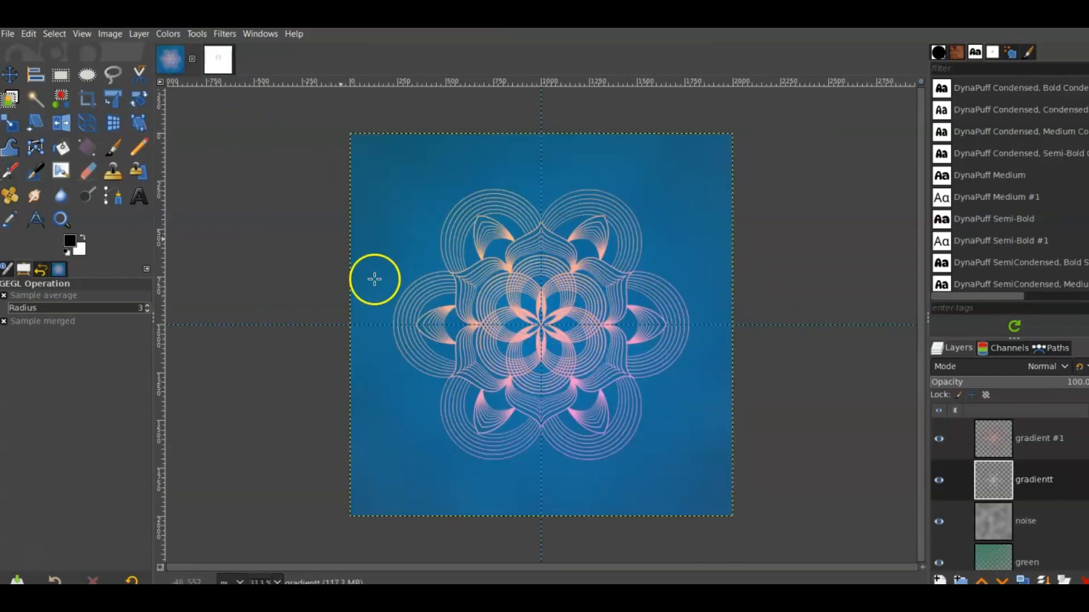
{"action": "left_click", "coordinate": [222, 60]}
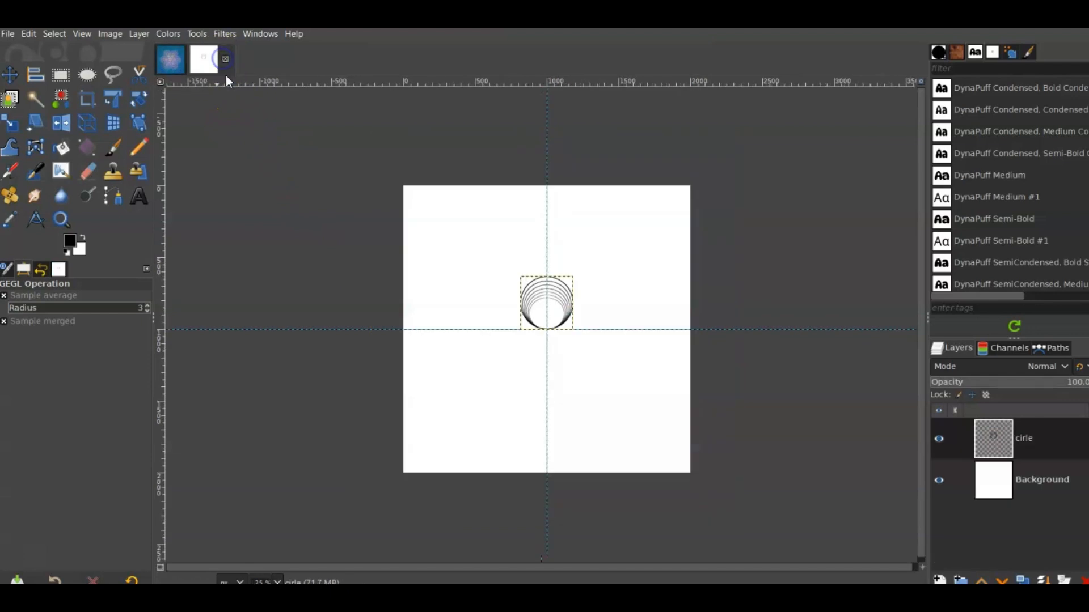
{"action": "double_click", "coordinate": [1029, 439]}
{"action": "type", "text": "c"}
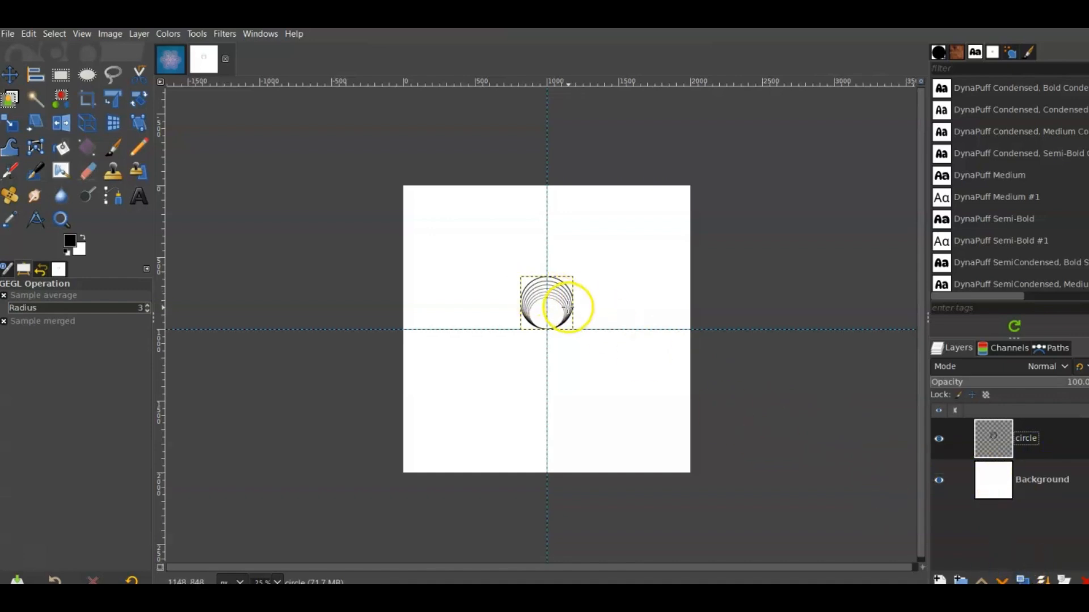
Duplicate the "circle" layer five times
{"action": "left_click", "coordinate": [1022, 579]}
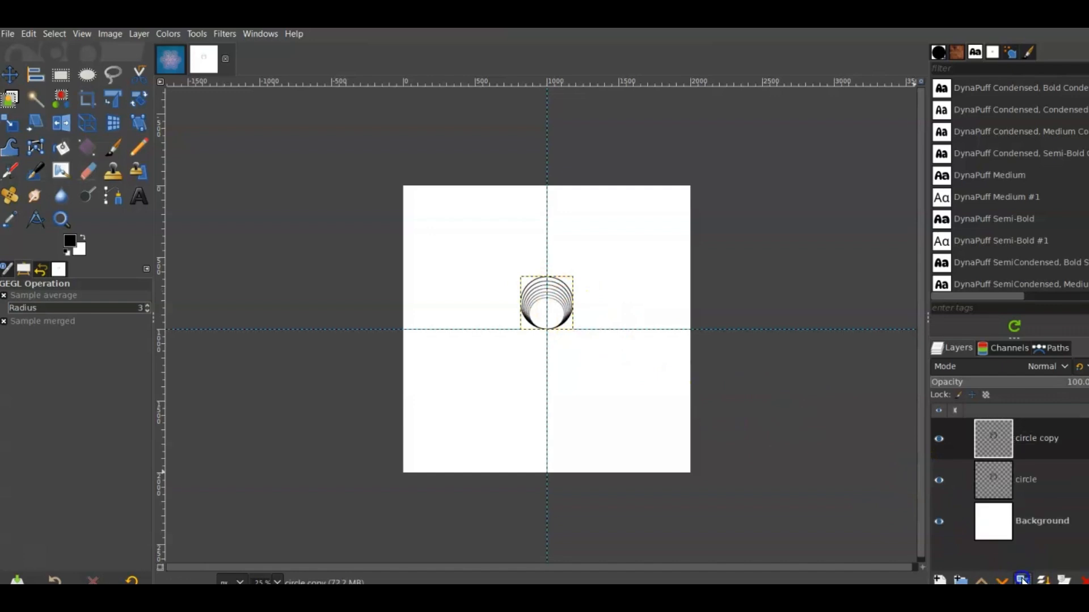
{"action": "left_click", "coordinate": [1023, 579]}
{"action": "left_click", "coordinate": [1023, 580]}
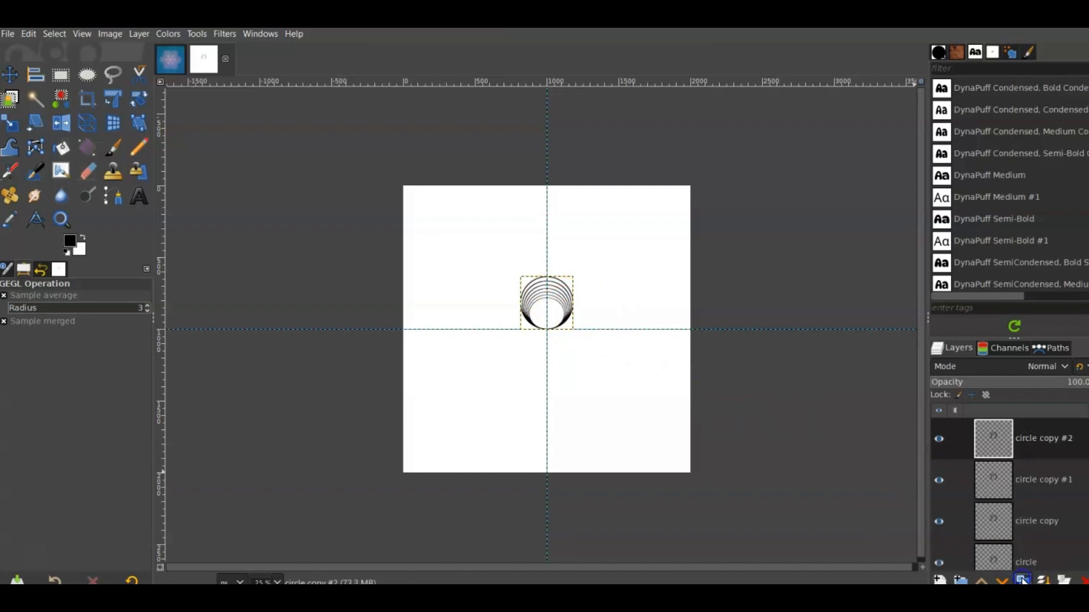
{"action": "left_click", "coordinate": [1022, 579]}
Rename the original circle layer as "circle 1" and the "circle copy" layer as "circle 2"
{"action": "scroll", "coordinate": [1019, 539], "scroll_direction": "down", "scroll_amount": 4}
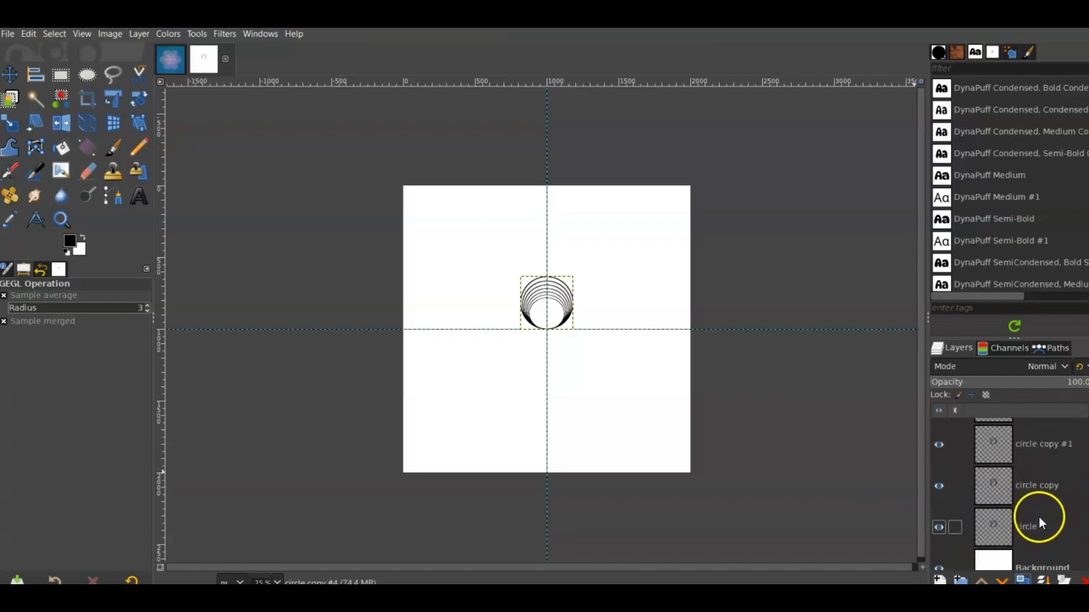
{"action": "double_click", "coordinate": [1040, 520]}
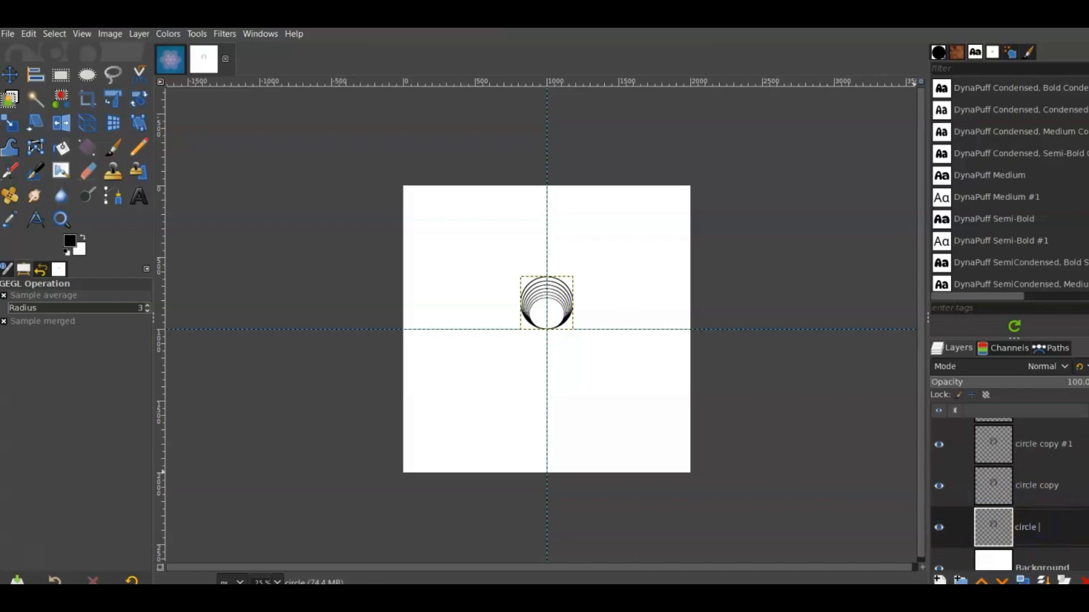
{"action": "double_click", "coordinate": [1035, 493]}
{"action": "left_click", "coordinate": [1059, 487]}
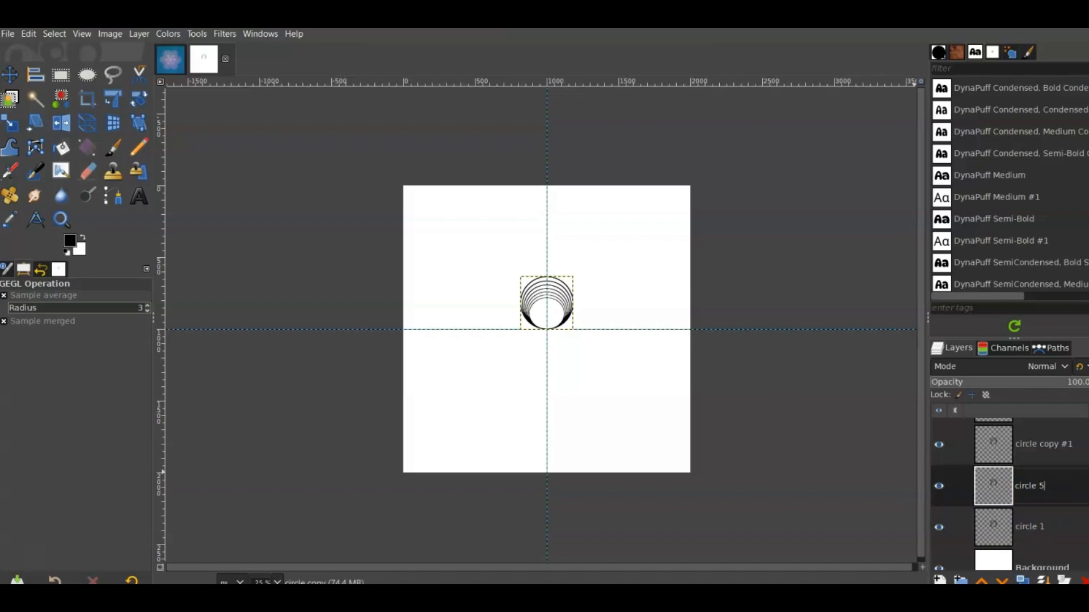
{"action": "type", "text": "2"}
Rename the "circle copy #1" layer as "circle 3"
{"action": "double_click", "coordinate": [1053, 442]}
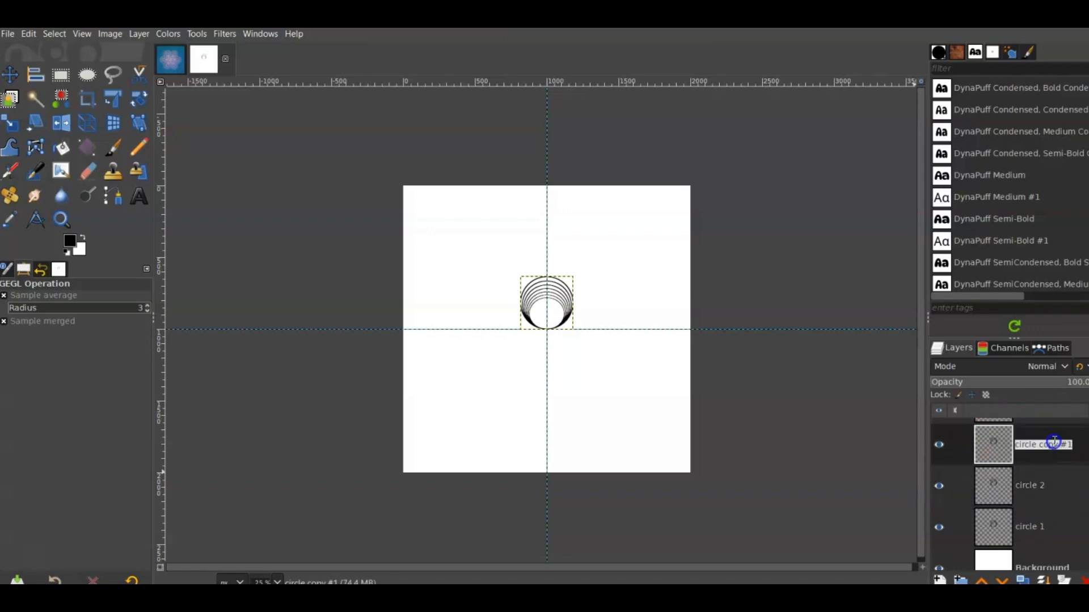
{"action": "left_click", "coordinate": [1041, 441]}
{"action": "left_click_drag", "start_coordinate": [1041, 442], "coordinate": [1077, 444]}
{"action": "type", "text": "3"}
{"action": "key", "text": "Return"}
Try to rename the "circle copy #2" layer as "circle 3"
{"action": "scroll", "coordinate": [1060, 446], "scroll_direction": "up", "scroll_amount": 2}
{"action": "double_click", "coordinate": [1050, 448]}
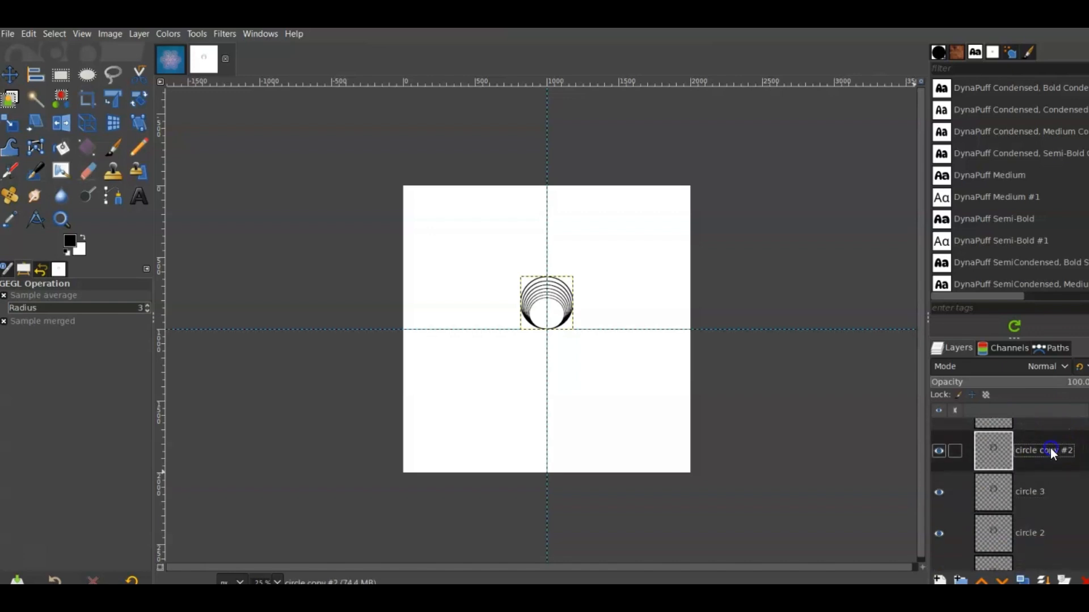
{"action": "left_click", "coordinate": [1041, 449]}
{"action": "left_click_drag", "start_coordinate": [1041, 450], "coordinate": [1084, 446]}
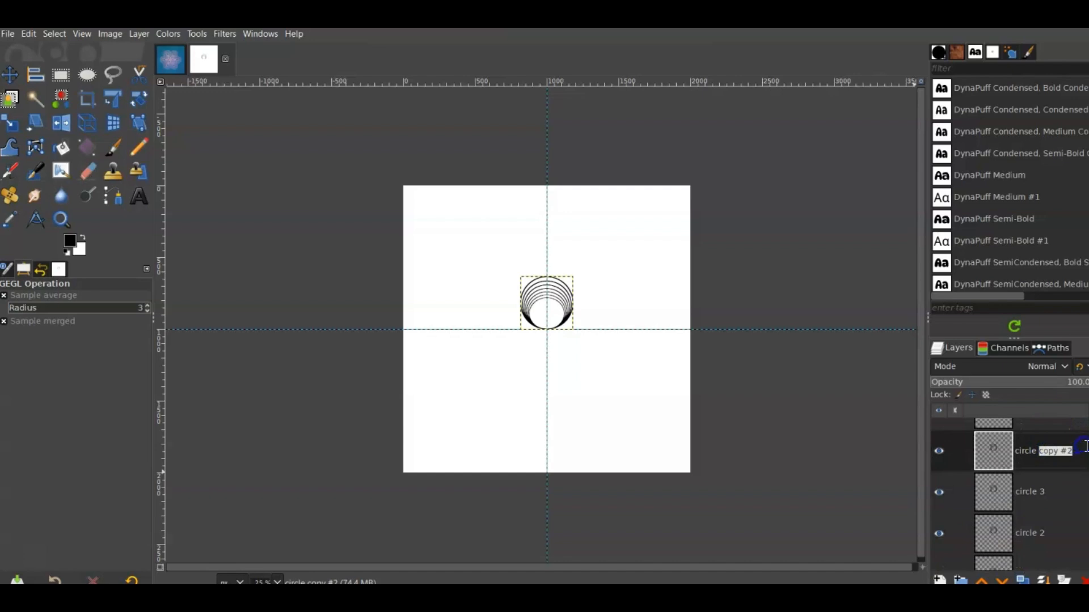
{"action": "type", "text": "3"}
{"action": "key", "text": "Return"}
Rename the "circle 3 #1" layer as "circle 4"
{"action": "left_click", "coordinate": [1050, 450]}
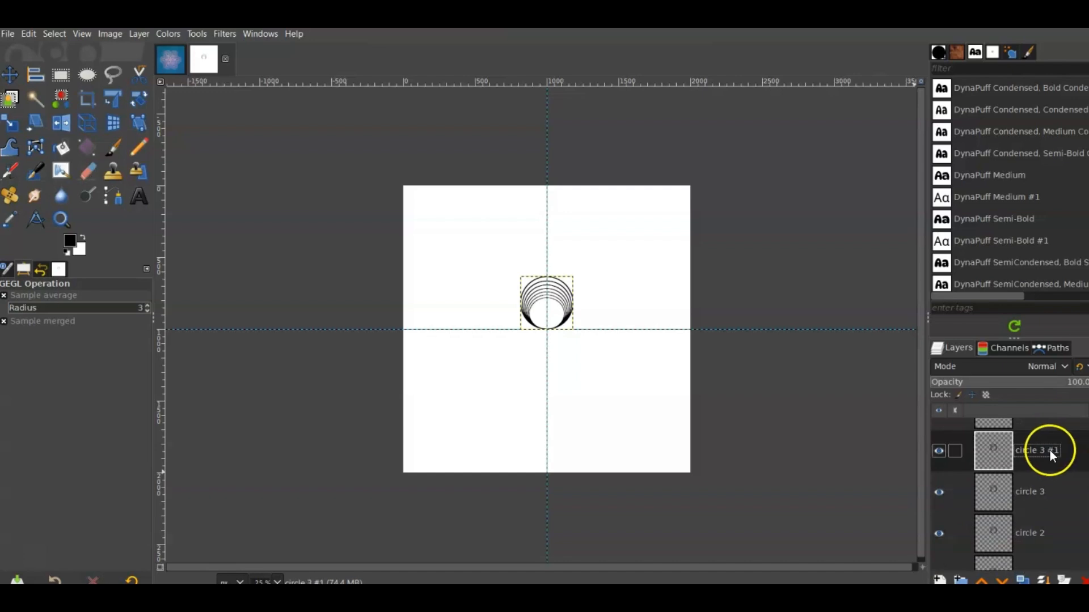
{"action": "double_click", "coordinate": [1054, 450]}
{"action": "left_click", "coordinate": [1062, 449]}
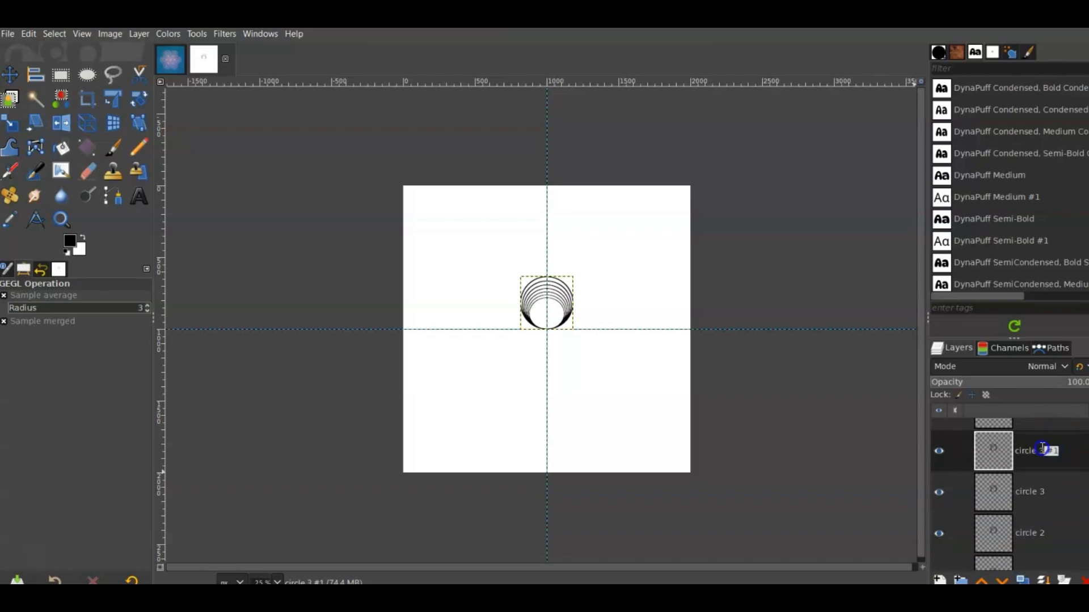
{"action": "type", "text": "4"}
{"action": "key", "text": "Return"}
Rename the "circle copy #3" layer as "circle 5" and the "circle copy #4" layer as "circle 6"
{"action": "scroll", "coordinate": [1040, 444], "scroll_direction": "up", "scroll_amount": 2}
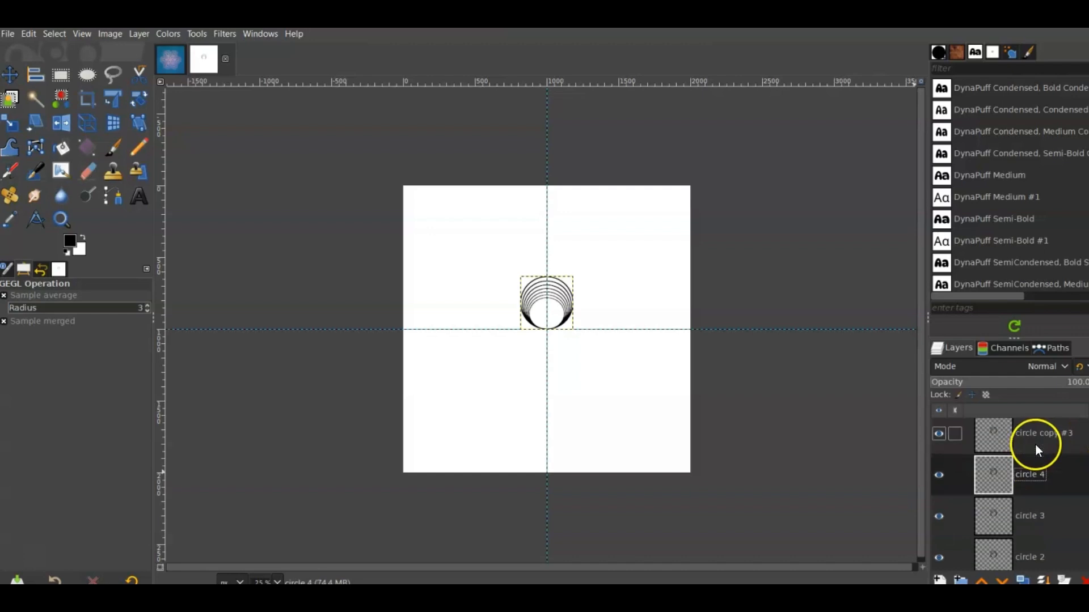
{"action": "left_click", "coordinate": [1045, 457]}
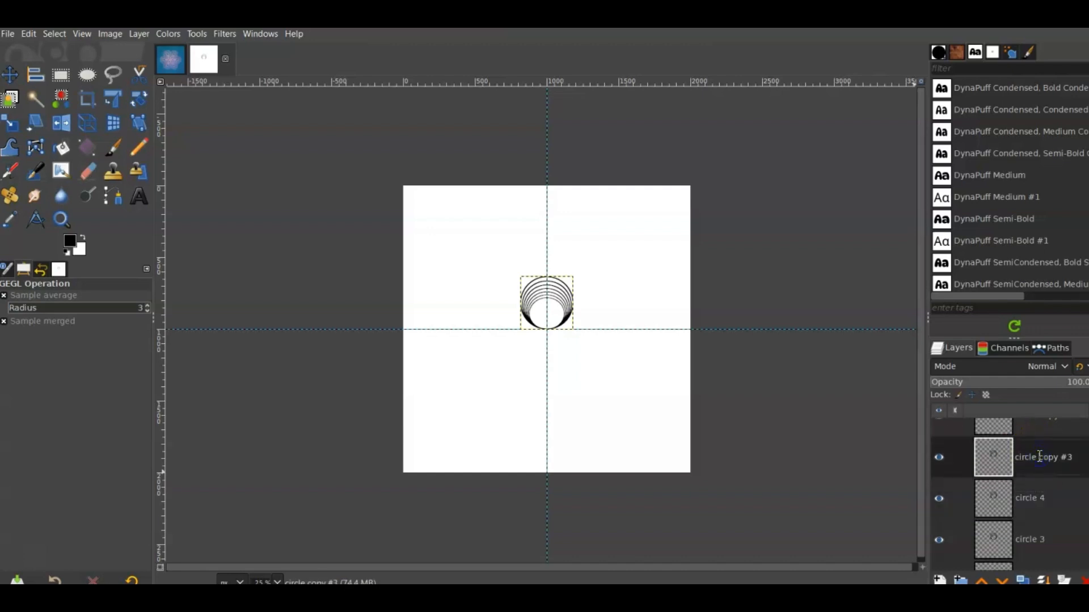
{"action": "double_click", "coordinate": [1044, 457]}
{"action": "type", "text": "circle 5"}
{"action": "key", "text": "Return"}
{"action": "left_click", "coordinate": [1048, 441]}
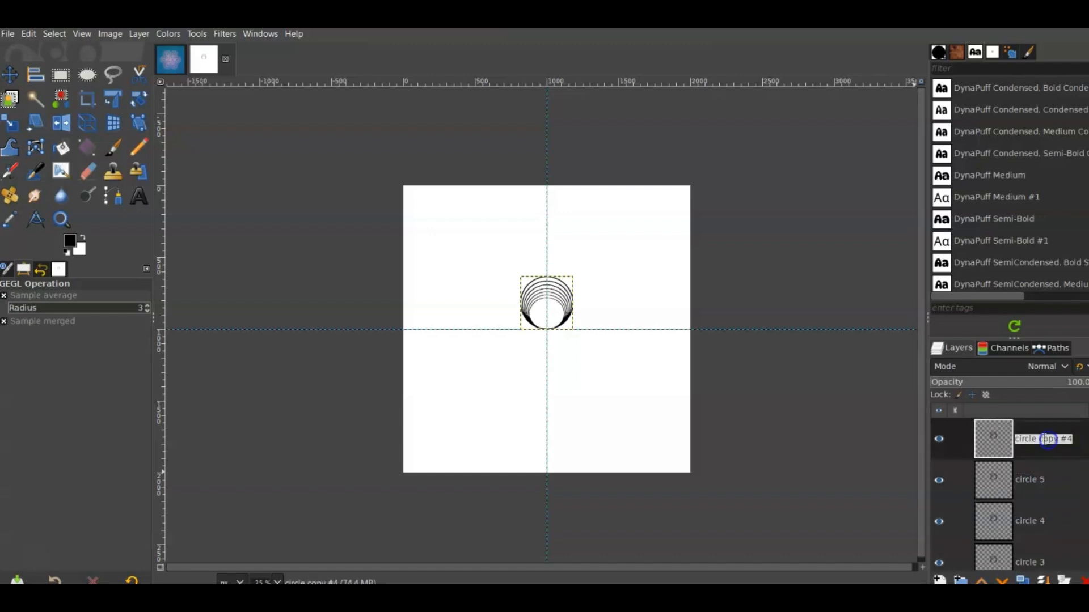
{"action": "double_click", "coordinate": [1040, 438]}
{"action": "type", "text": "circle 6"}
{"action": "key", "text": "Return"}
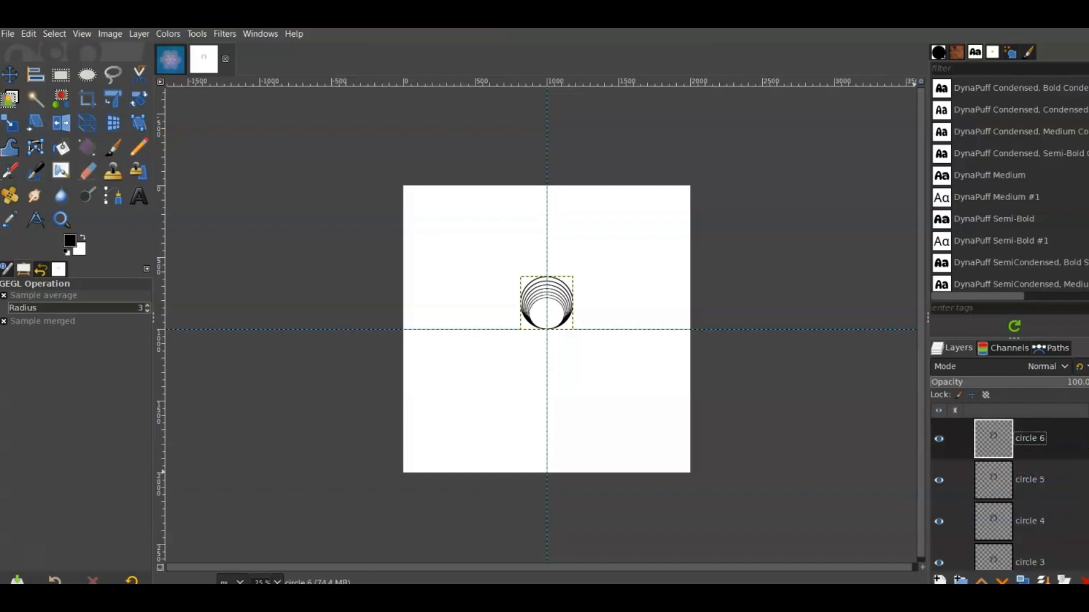
Rotate the "circle 2" layer by 60° around a pivot placed at the guide intersection in the canvas centre
{"action": "scroll", "coordinate": [1025, 468], "scroll_direction": "down", "scroll_amount": 5}
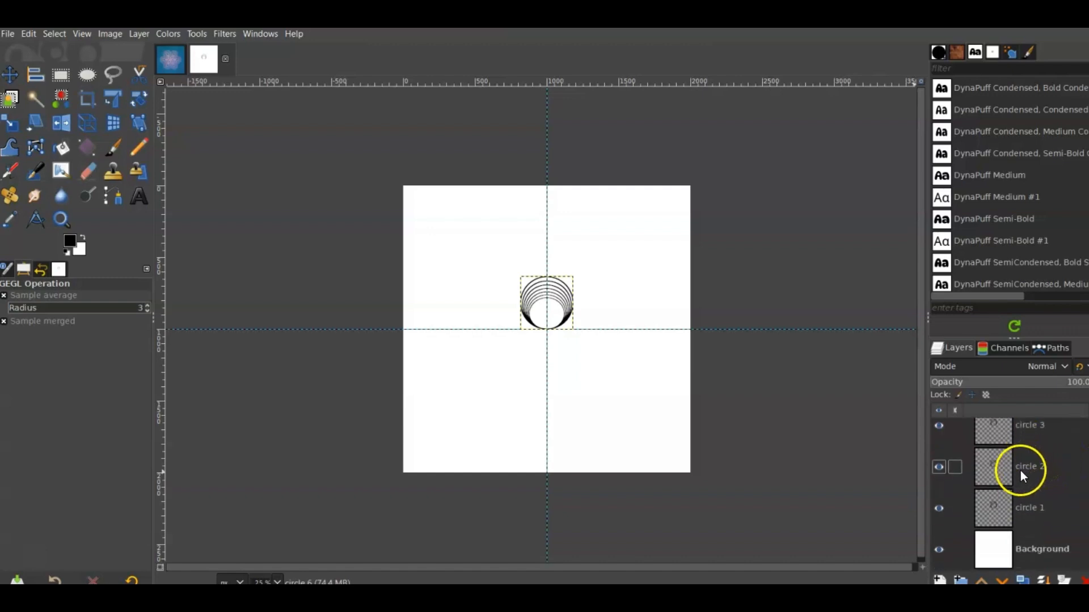
{"action": "left_click", "coordinate": [1019, 467]}
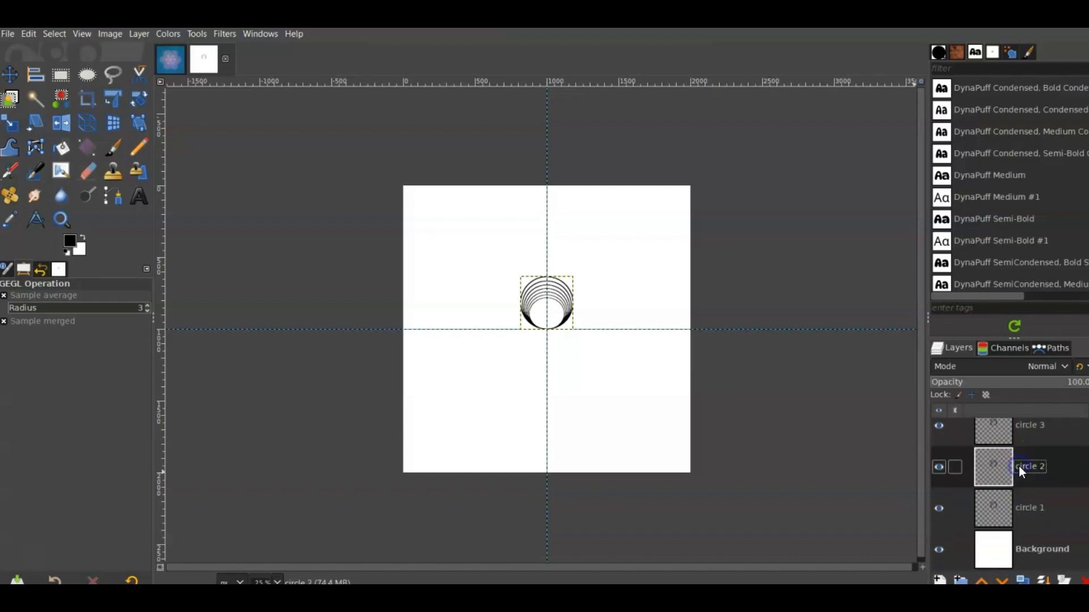
{"action": "left_click", "coordinate": [136, 104]}
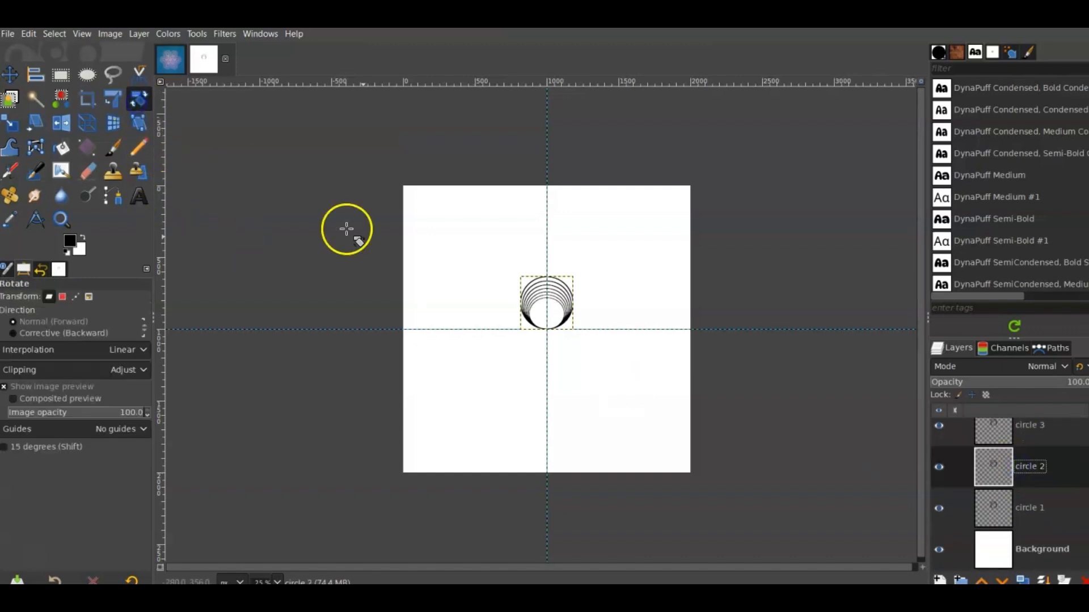
{"action": "left_click_drag", "start_coordinate": [559, 313], "coordinate": [567, 316]}
{"action": "left_click", "coordinate": [567, 316]}
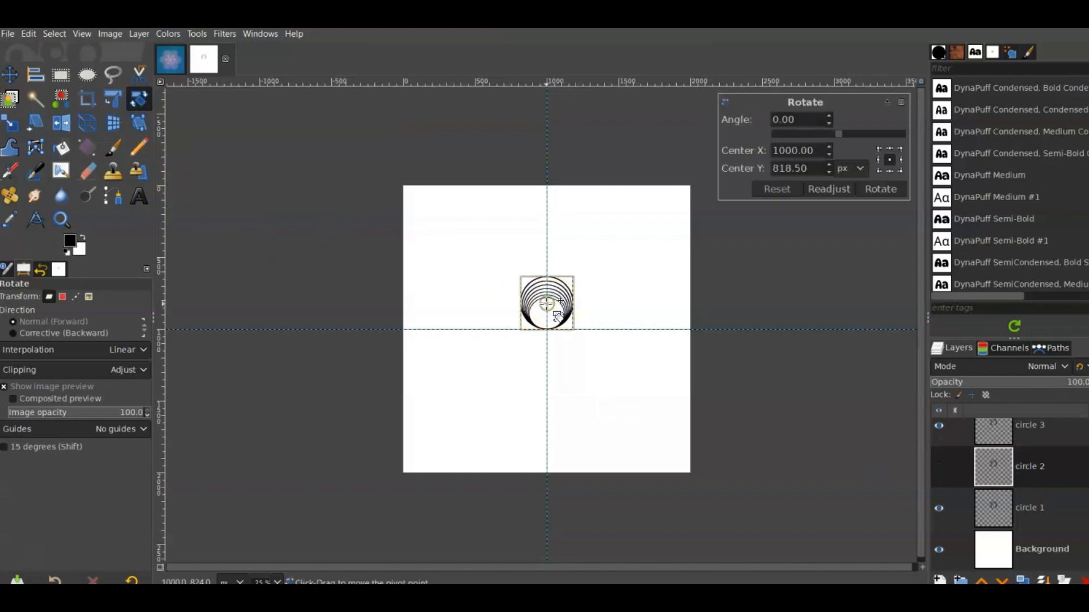
{"action": "left_click_drag", "start_coordinate": [546, 305], "coordinate": [546, 329]}
{"action": "left_click", "coordinate": [748, 118]}
{"action": "type", "text": "60"}
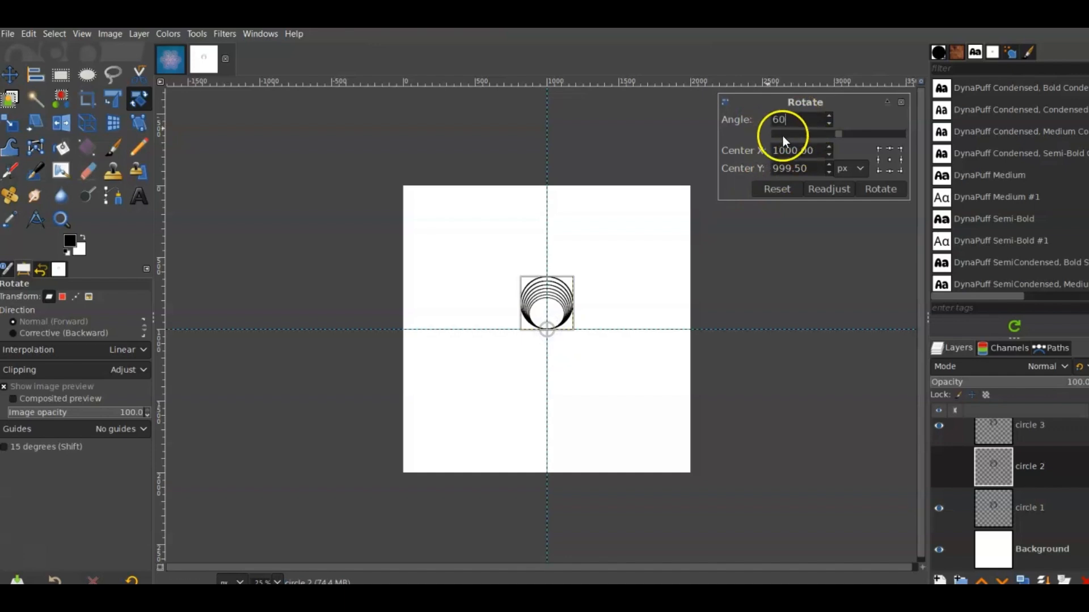
{"action": "left_click", "coordinate": [890, 192]}
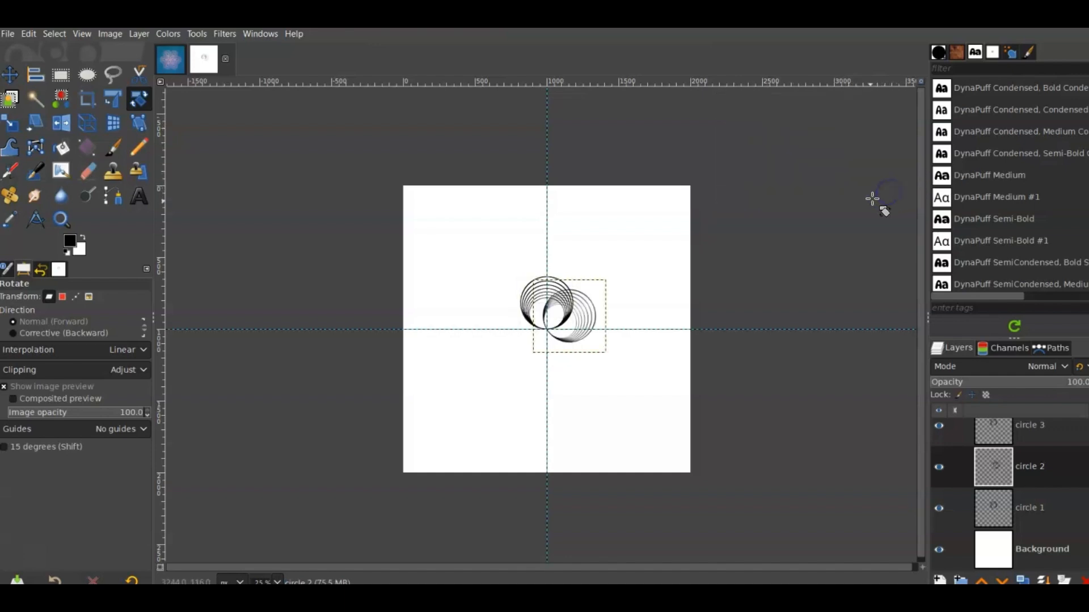
Rotate the "circle 3" layer by 120° around the guide intersection in the canvas centre
{"action": "scroll", "coordinate": [992, 456], "scroll_direction": "up", "scroll_amount": 1}
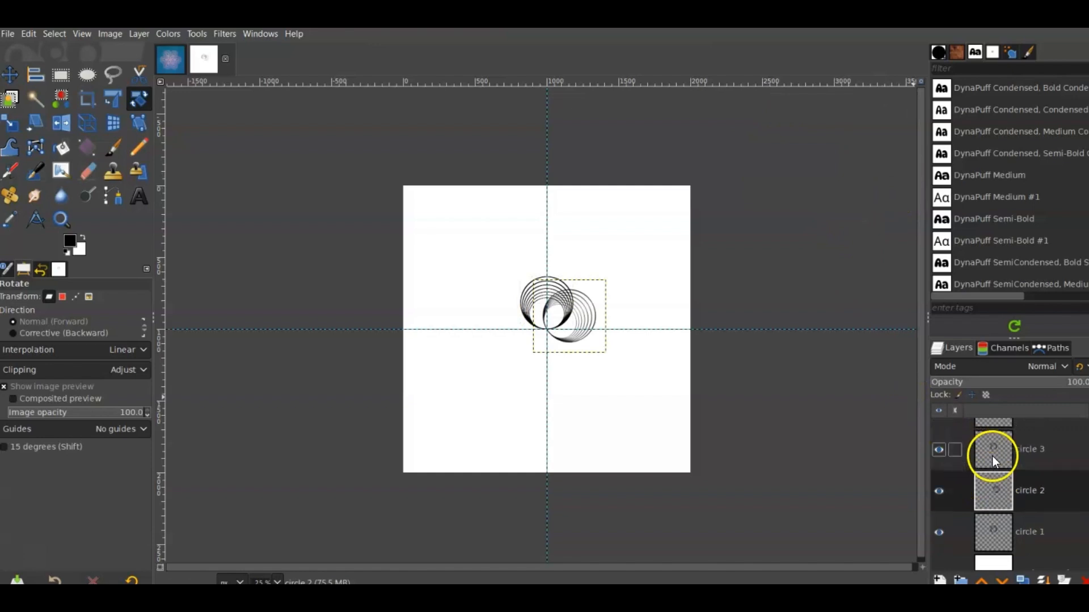
{"action": "left_click", "coordinate": [1004, 456]}
{"action": "left_click_drag", "start_coordinate": [542, 294], "coordinate": [560, 334]}
{"action": "triple_click", "coordinate": [805, 119]}
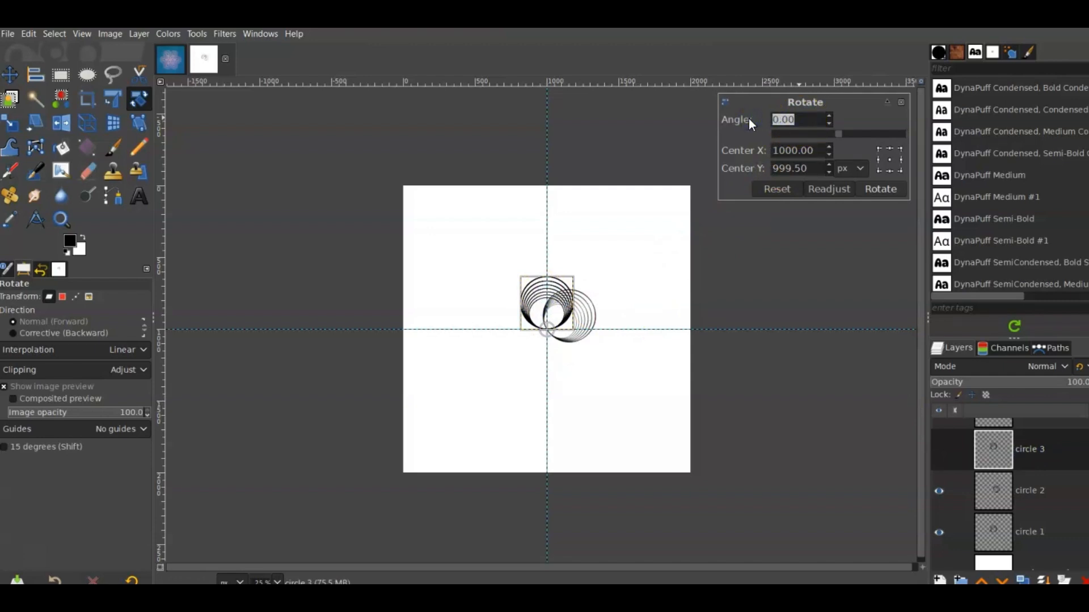
{"action": "type", "text": "120"}
{"action": "left_click", "coordinate": [882, 190]}
Rotate the "circle 4" layer by 180° with its pivot moved to the guide intersection
{"action": "scroll", "coordinate": [1009, 451], "scroll_direction": "up", "scroll_amount": 2}
{"action": "left_click", "coordinate": [1009, 452]}
{"action": "left_click", "coordinate": [539, 294]}
{"action": "left_click_drag", "start_coordinate": [547, 302], "coordinate": [546, 328]}
{"action": "left_click_drag", "start_coordinate": [790, 121], "coordinate": [765, 121]}
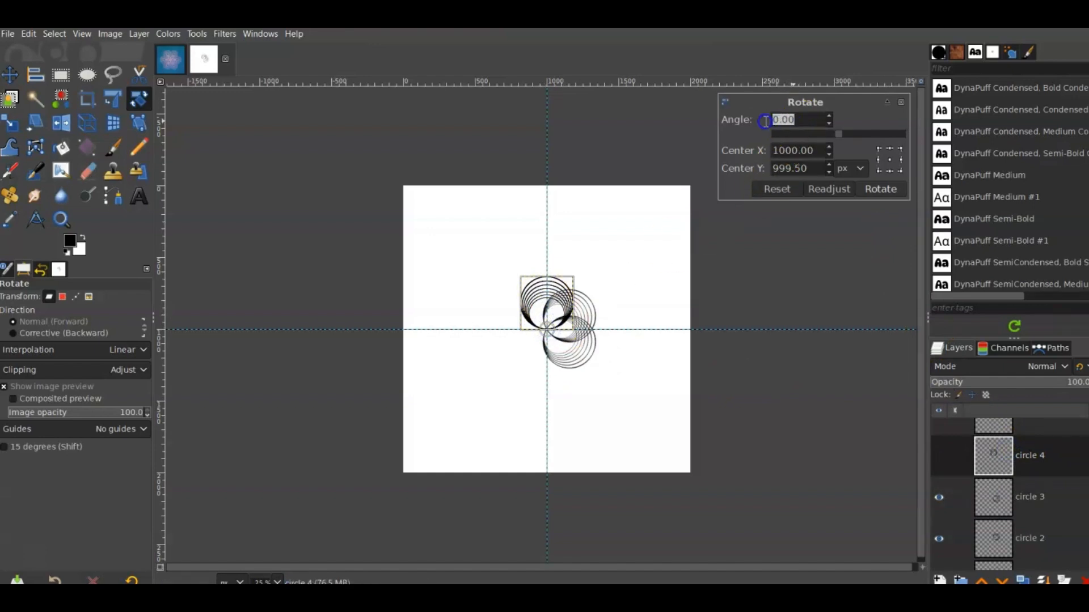
{"action": "type", "text": "180"}
{"action": "key", "text": "Return"}
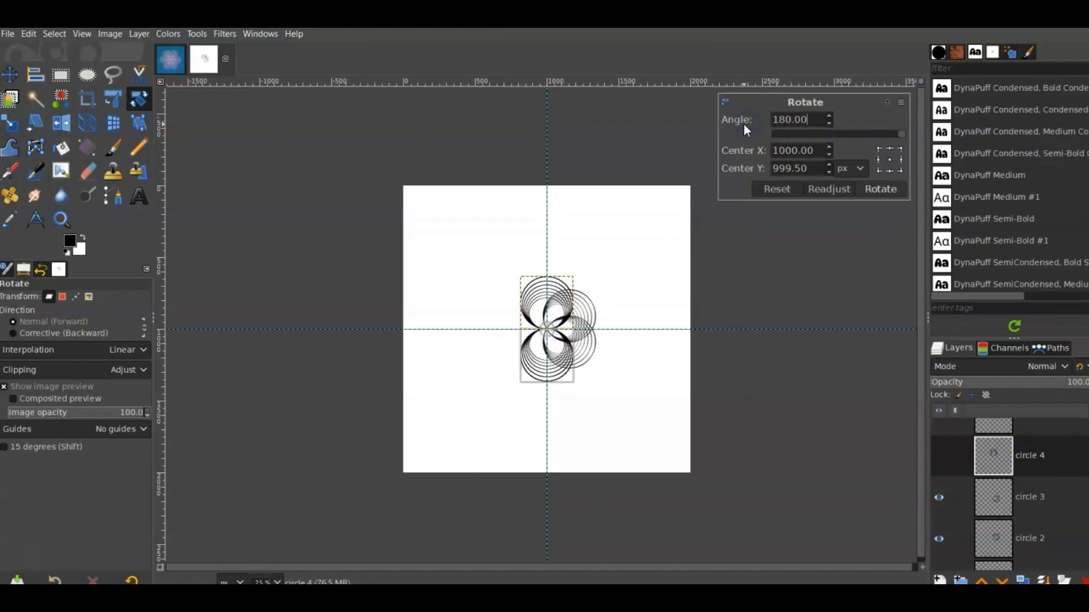
{"action": "left_click", "coordinate": [880, 188]}
Rotate the "circle 5" layer by -120° around a pivot moved to the guide intersection in the canvas centre
{"action": "scroll", "coordinate": [1001, 454], "scroll_direction": "up", "scroll_amount": 1}
{"action": "left_click", "coordinate": [1030, 438]}
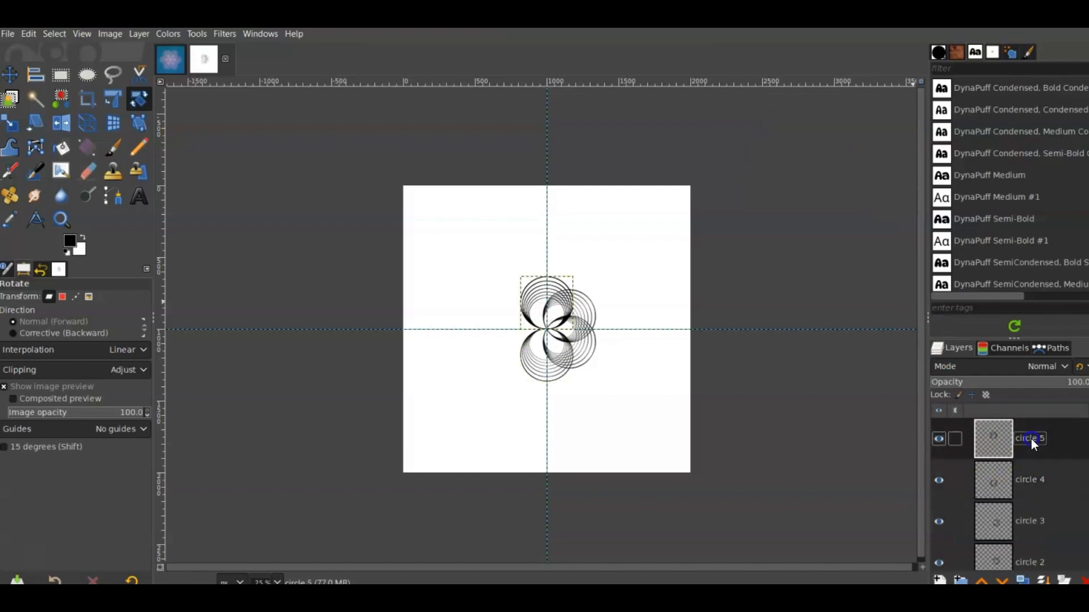
{"action": "left_click", "coordinate": [549, 309]}
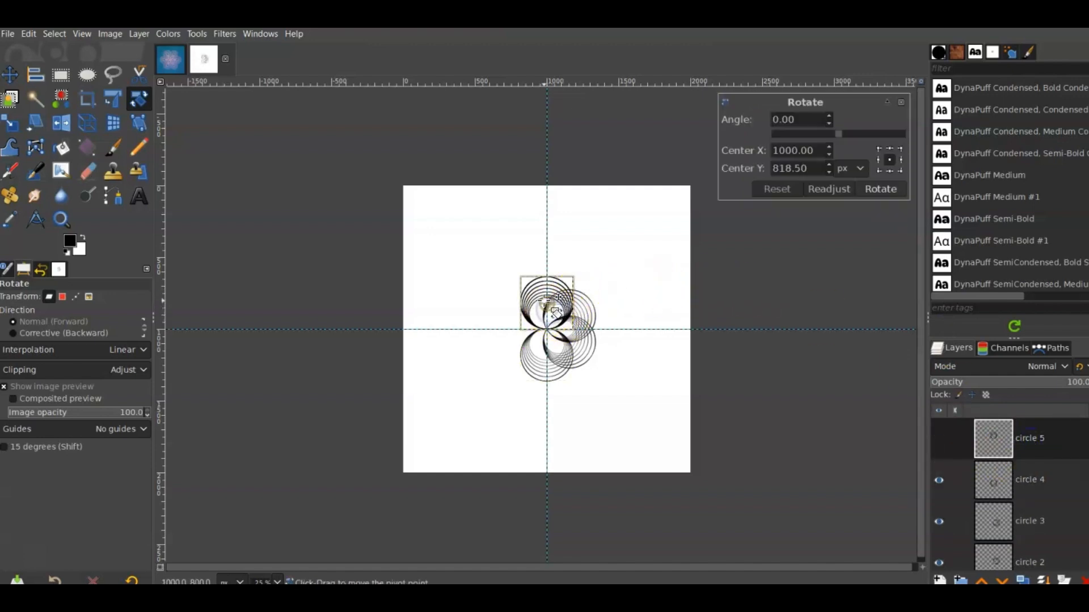
{"action": "left_click_drag", "start_coordinate": [543, 305], "coordinate": [548, 328]}
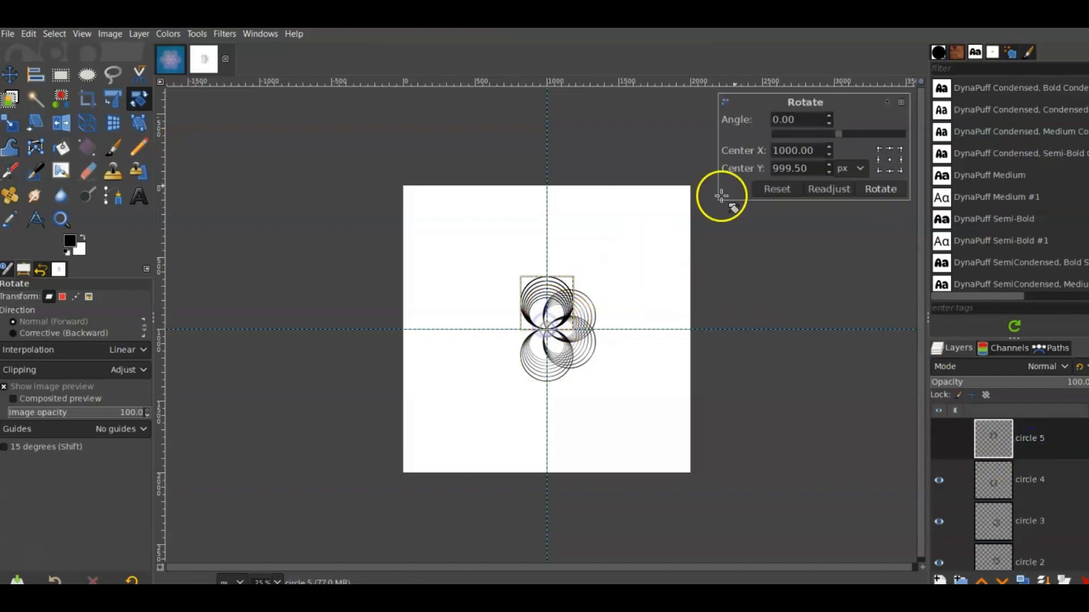
{"action": "triple_click", "coordinate": [799, 119]}
{"action": "type", "text": "-120"}
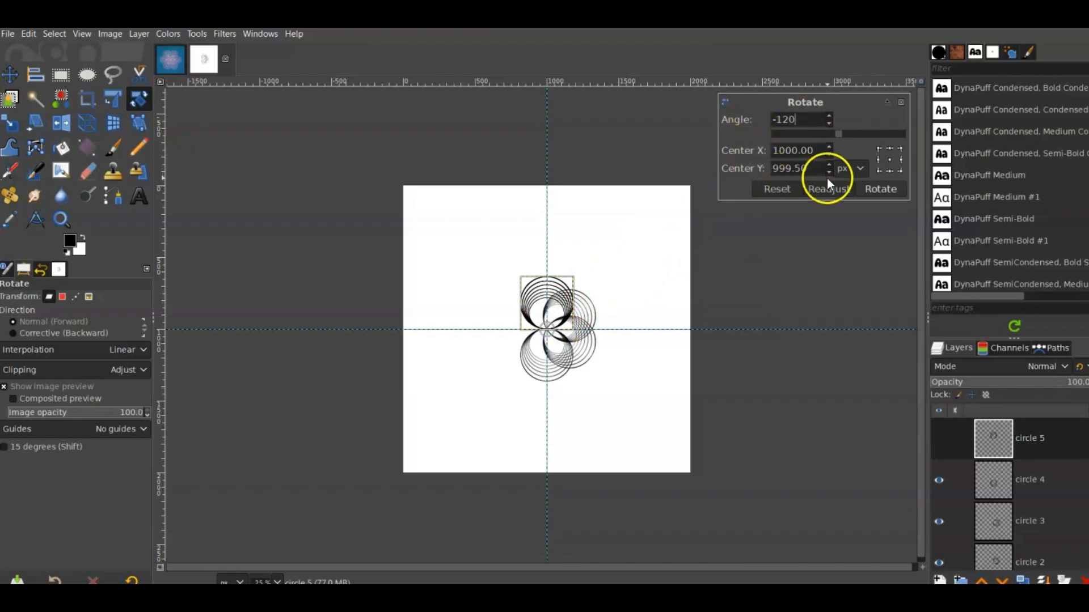
{"action": "left_click", "coordinate": [881, 187]}
Rotate the "circle 6" layer by -60° with its pivot placed on the guide intersection
{"action": "key", "text": "shift+ctrl+d"}
{"action": "left_click", "coordinate": [1018, 452]}
{"action": "left_click", "coordinate": [553, 320]}
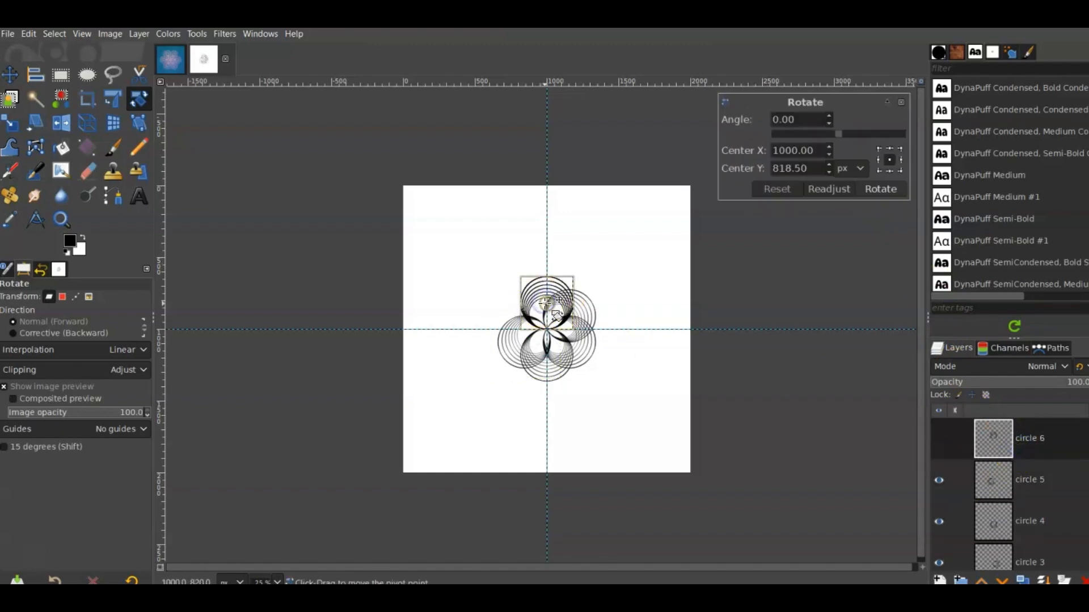
{"action": "left_click_drag", "start_coordinate": [547, 324], "coordinate": [547, 329]}
{"action": "triple_click", "coordinate": [800, 119]}
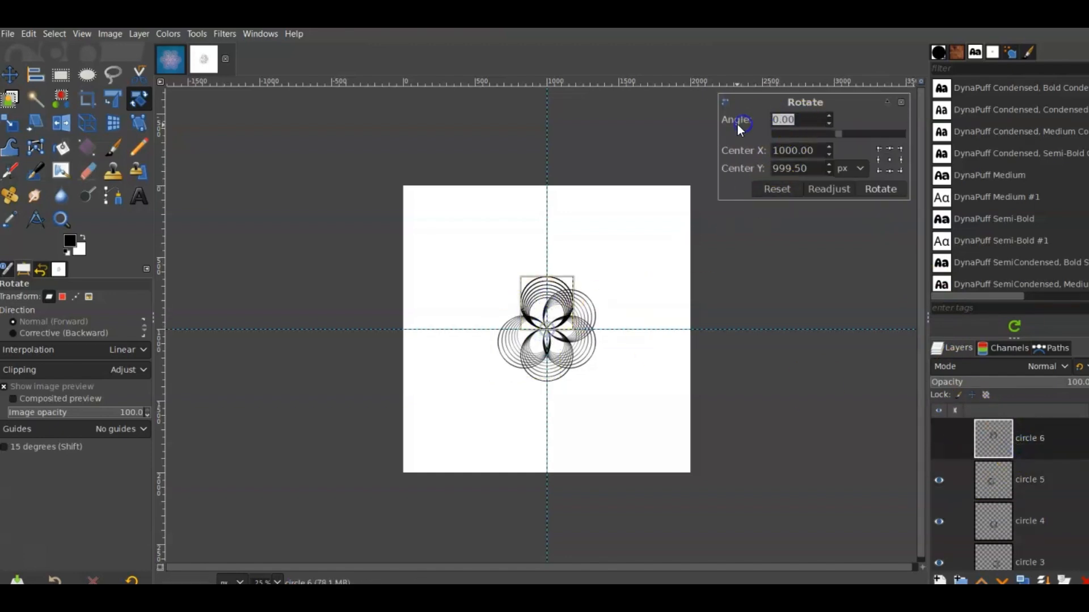
{"action": "type", "text": "-60"}
{"action": "key", "text": "Return"}
{"action": "left_click", "coordinate": [880, 189]}
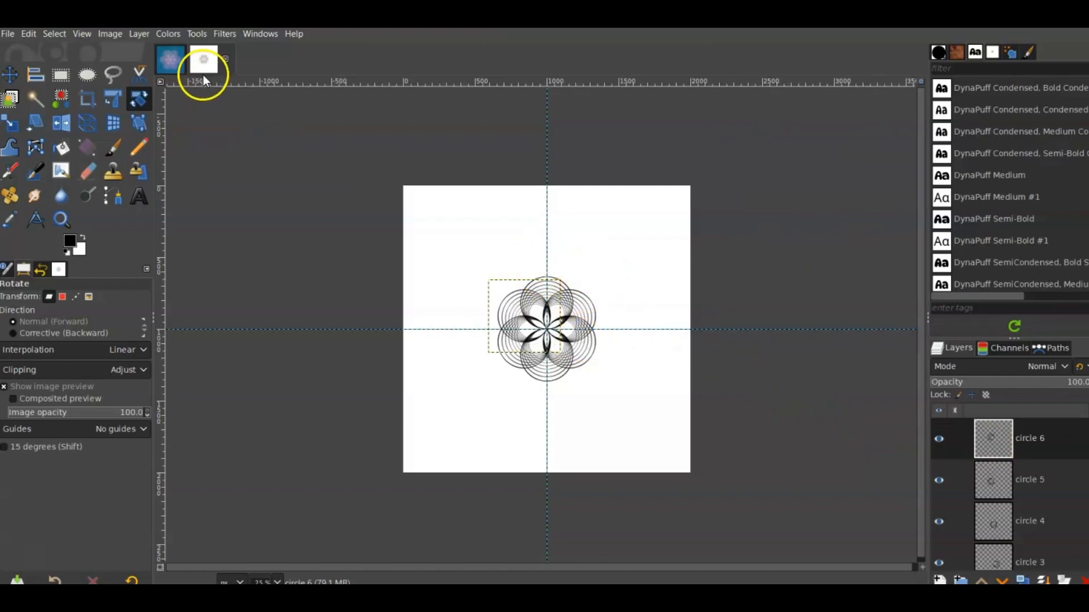
Compare the six-petal line art with the finished coloured mandala in the other open image, ending on the working image
{"action": "left_click", "coordinate": [180, 70]}
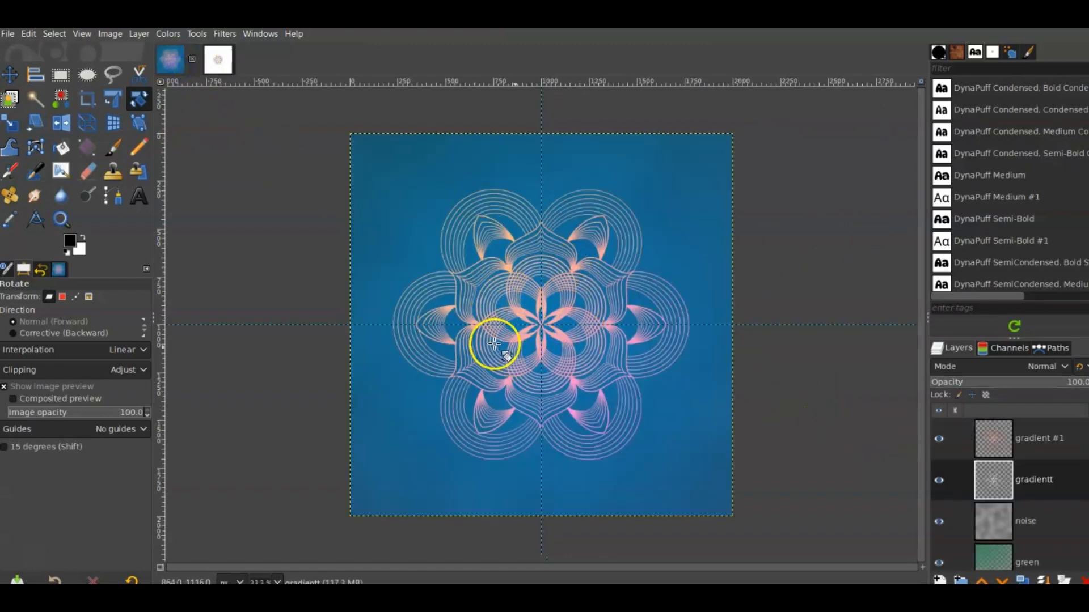
{"action": "left_click", "coordinate": [218, 64]}
{"action": "left_click", "coordinate": [169, 70]}
{"action": "left_click", "coordinate": [209, 66]}
{"action": "left_click", "coordinate": [170, 59]}
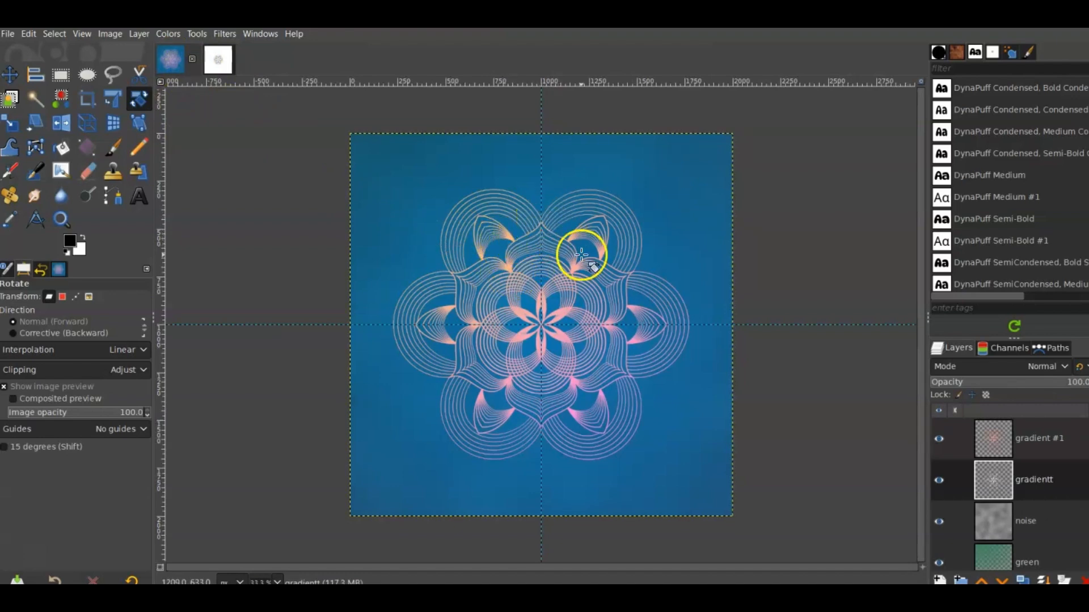
{"action": "left_click", "coordinate": [221, 62]}
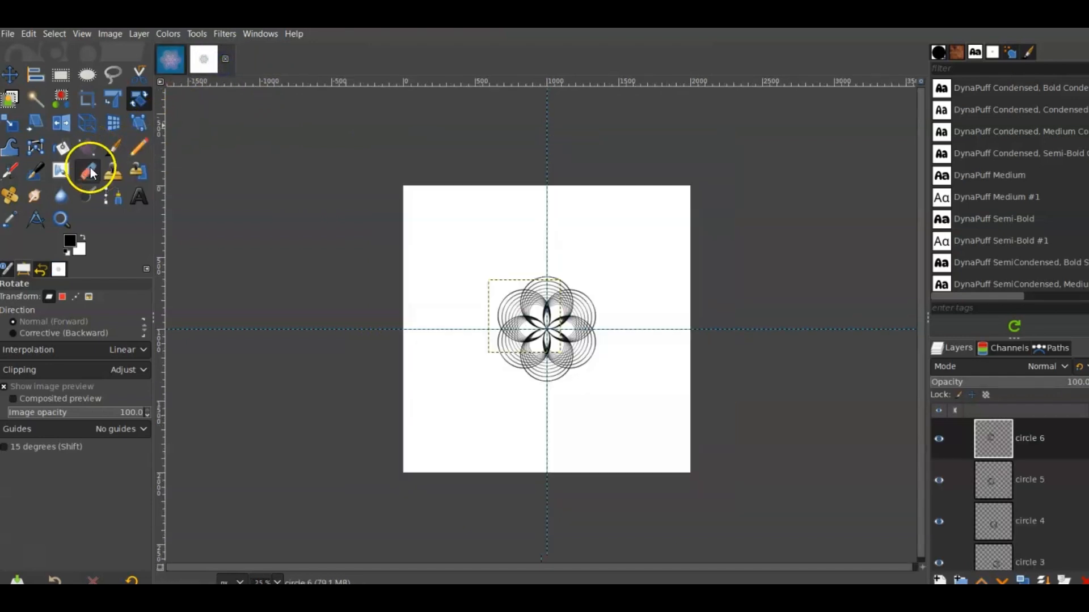
Create a transparent 2000 × 2000 px layer named "leaf" for a shape drawn with the Paths tool
{"action": "left_click", "coordinate": [103, 199]}
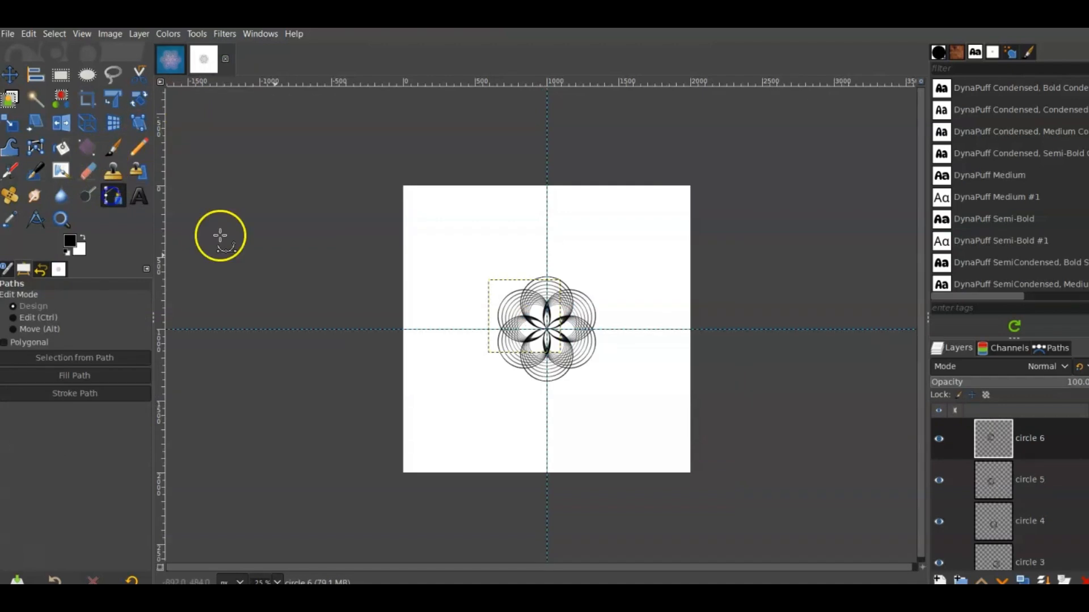
{"action": "left_click", "coordinate": [939, 579]}
{"action": "type", "text": "leaf"}
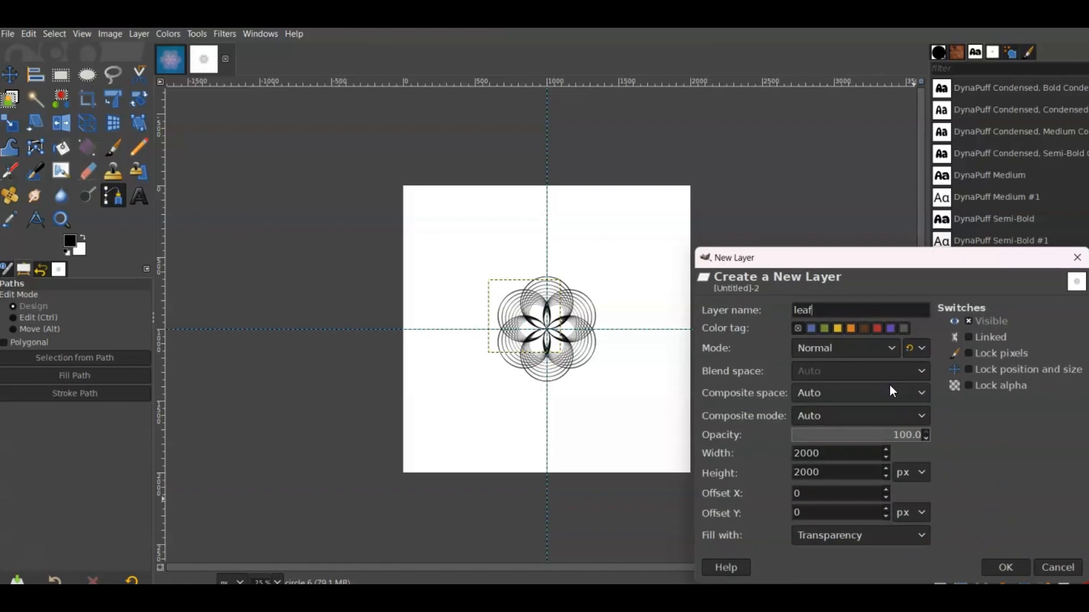
{"action": "key", "text": "Return"}
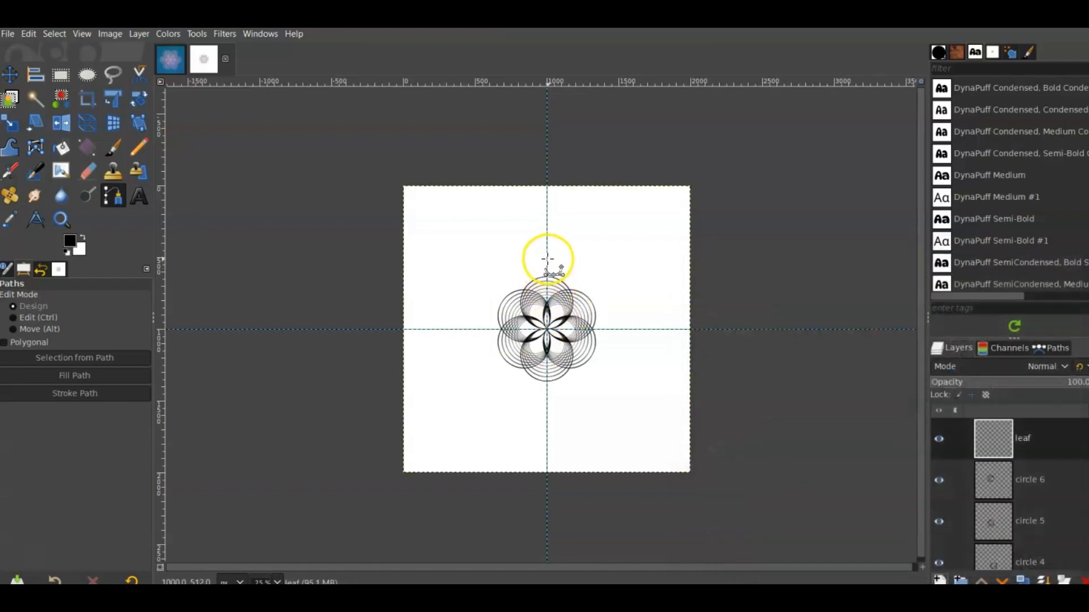
Draw an S-curved half-leaf path from the vertical guide at about (1000, 490) px to the outer crossing of the top and upper-left circles
{"action": "key", "text": "shift+2"}
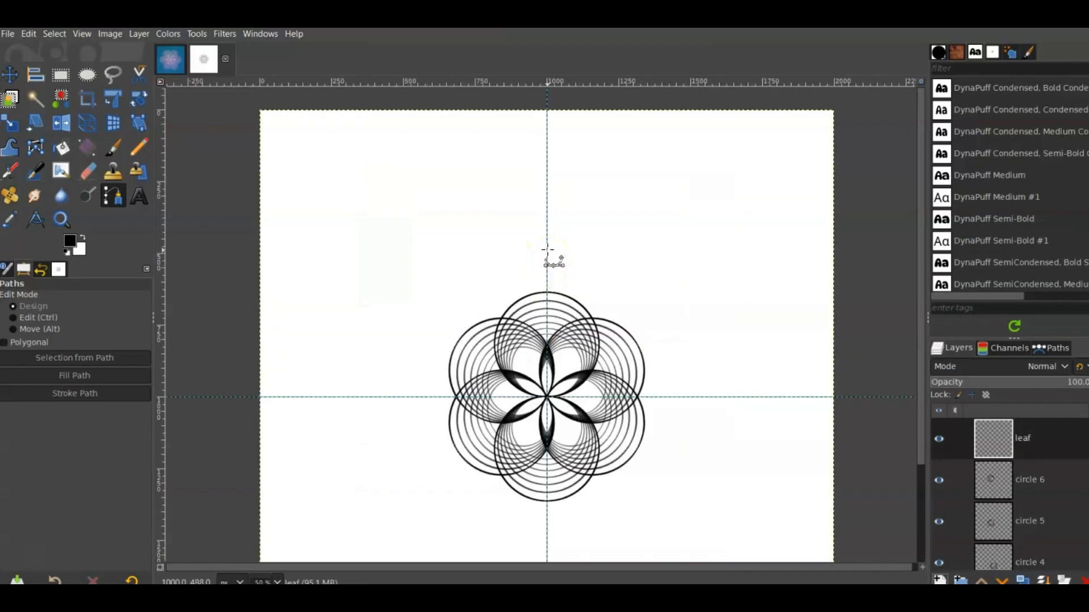
{"action": "left_click", "coordinate": [546, 250]}
{"action": "left_click", "coordinate": [500, 318]}
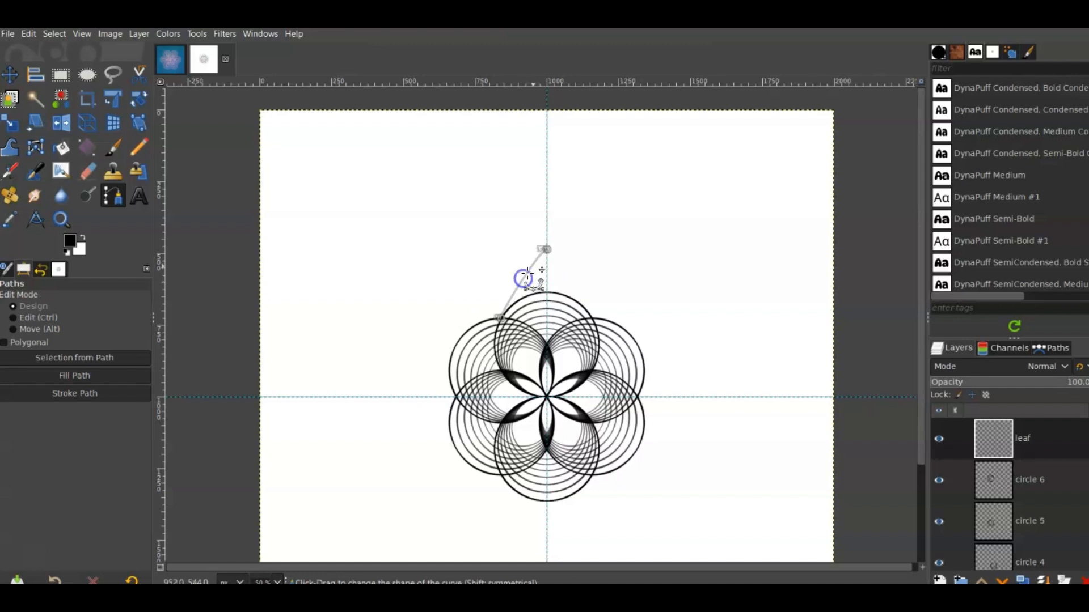
{"action": "left_click_drag", "start_coordinate": [540, 249], "coordinate": [534, 276]}
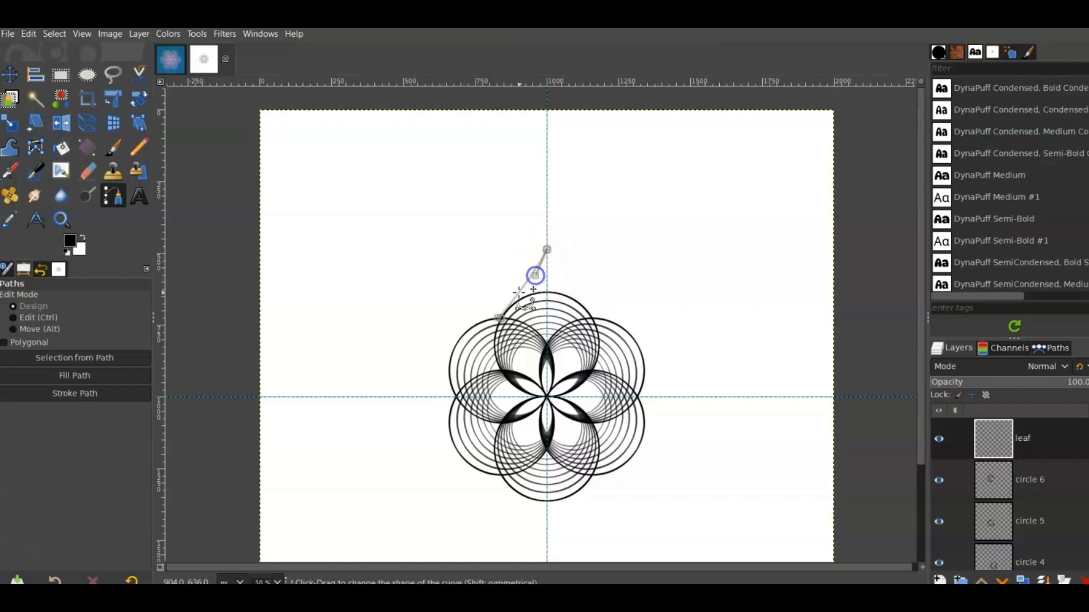
{"action": "left_click_drag", "start_coordinate": [497, 318], "coordinate": [538, 280]}
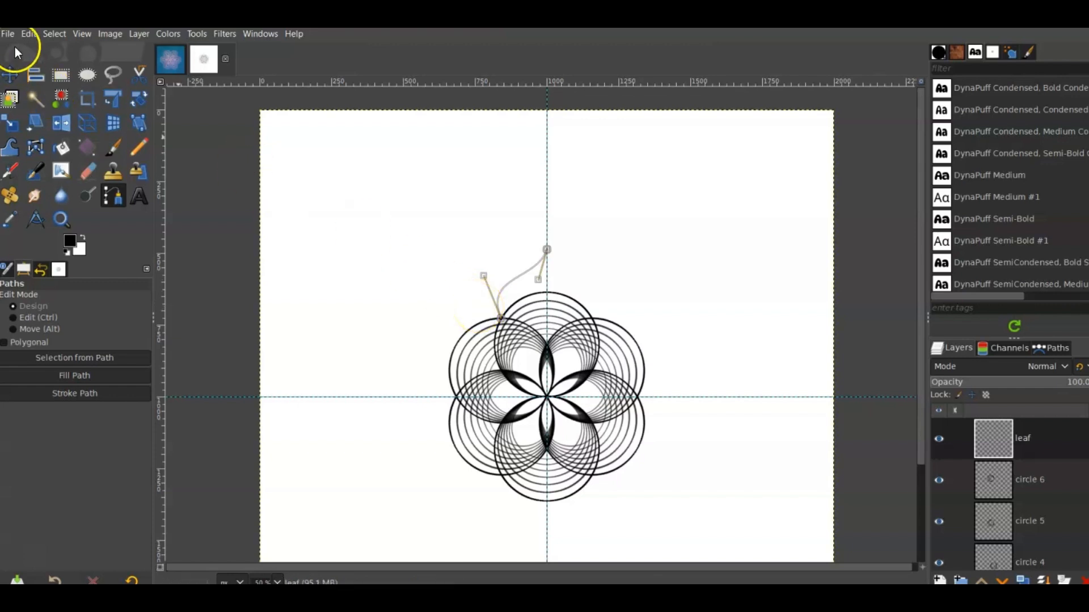
Stroke the half-leaf path with a 5 px solid black line and leave path editing
{"action": "left_click", "coordinate": [29, 34]}
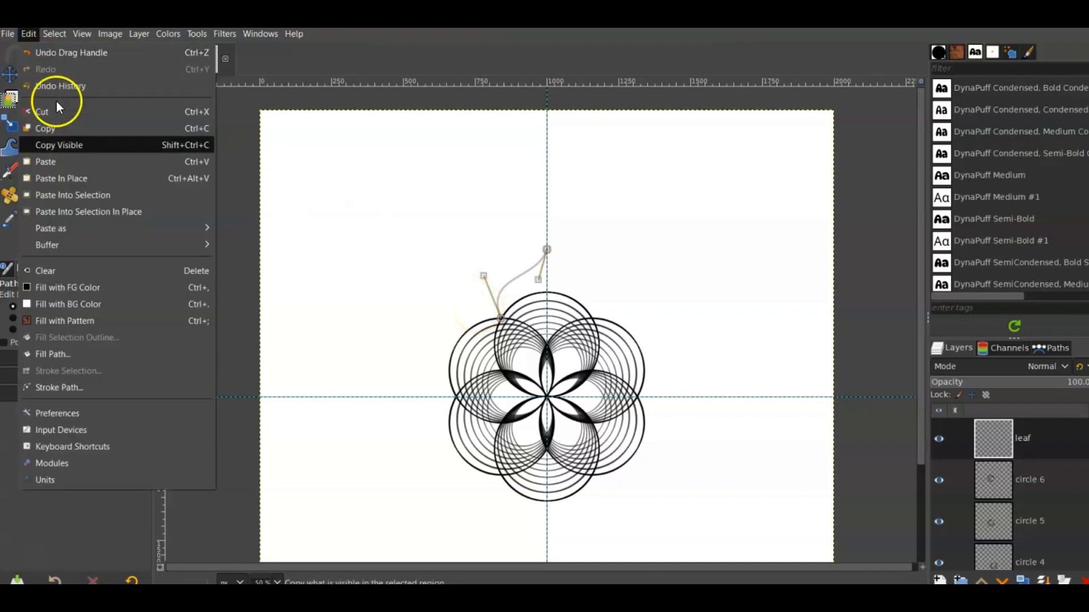
{"action": "left_click", "coordinate": [86, 390]}
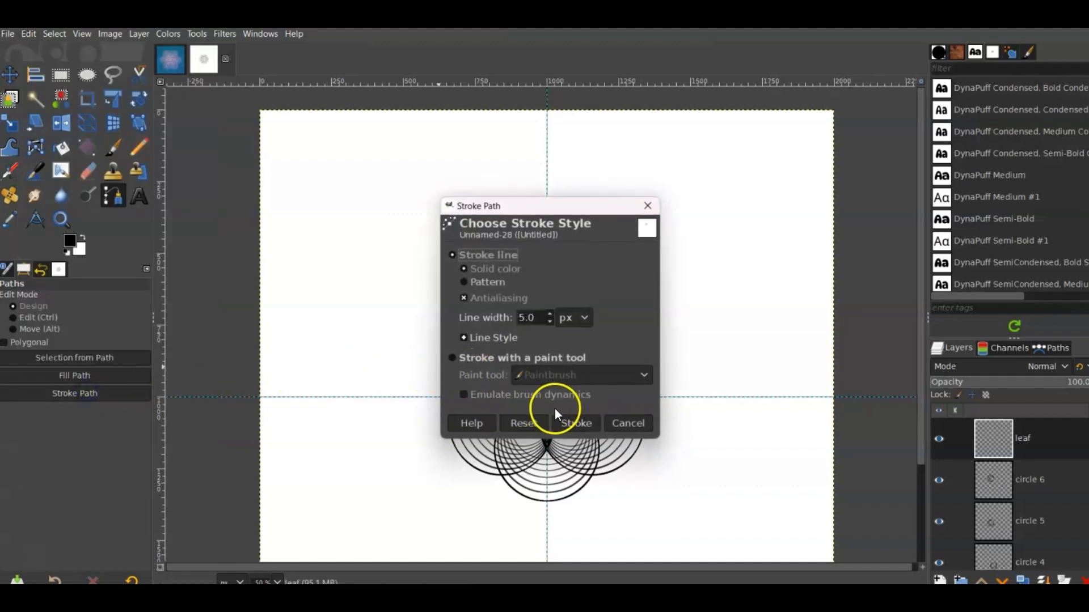
{"action": "left_click", "coordinate": [575, 423]}
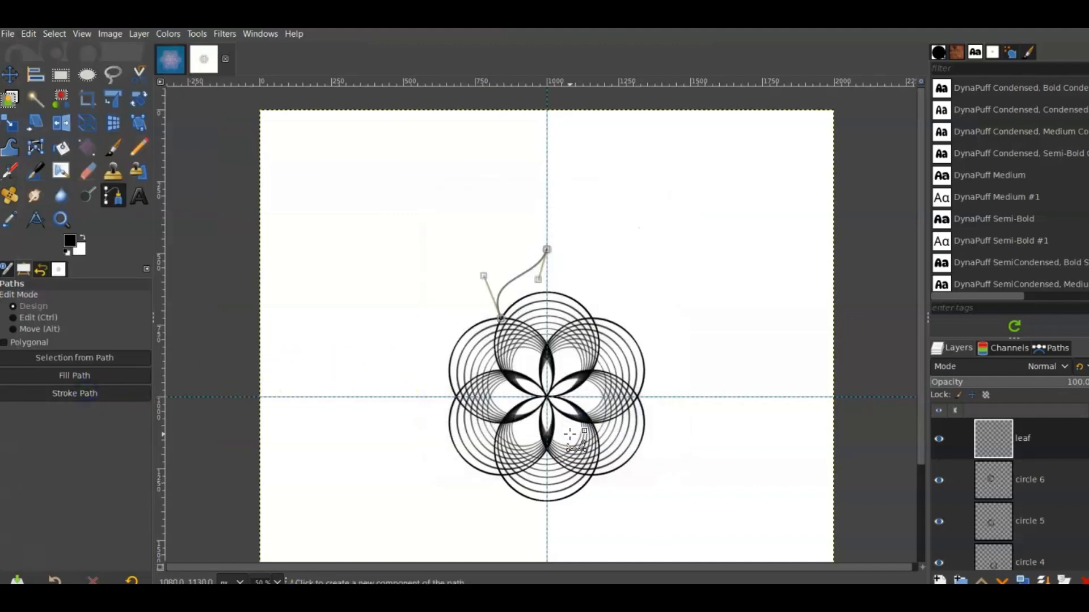
{"action": "left_click", "coordinate": [16, 79]}
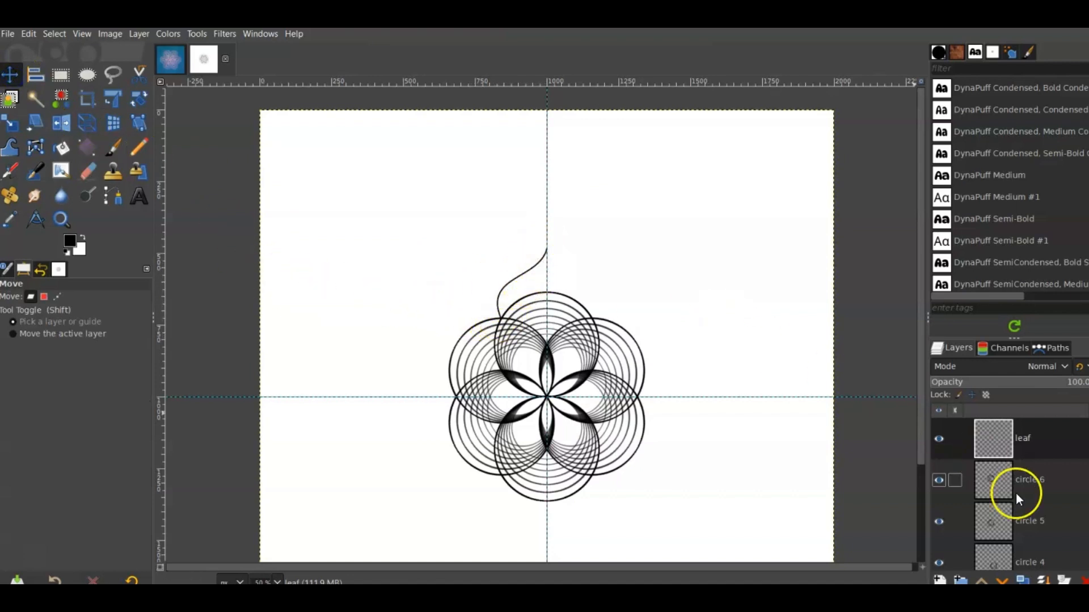
Duplicate the "leaf" layer and flip the copy horizontally to complete the symmetrical leaf outline
{"action": "left_click", "coordinate": [1022, 580]}
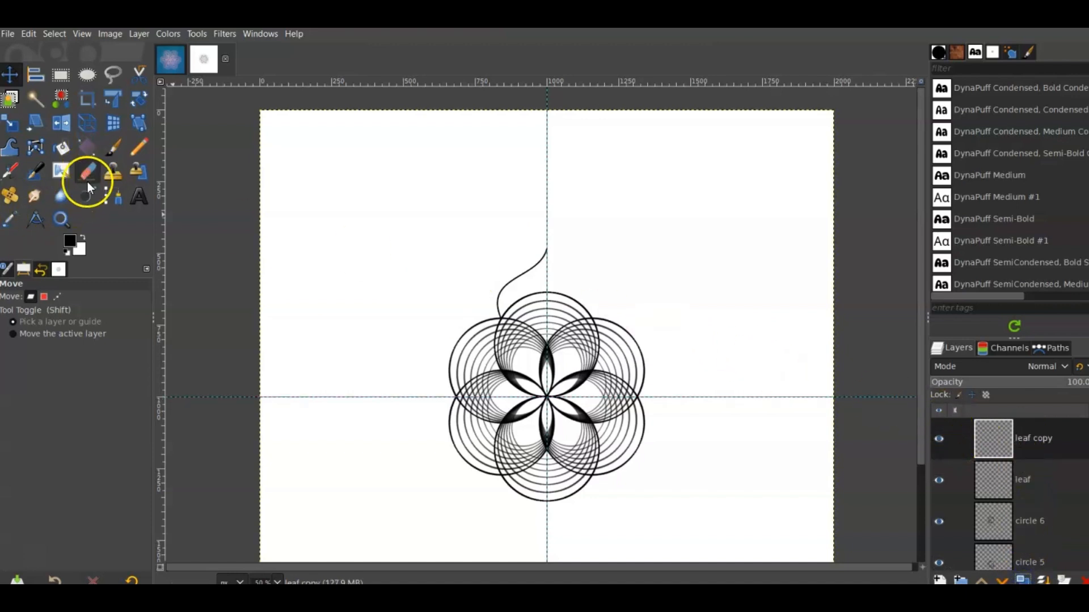
{"action": "left_click", "coordinate": [66, 122]}
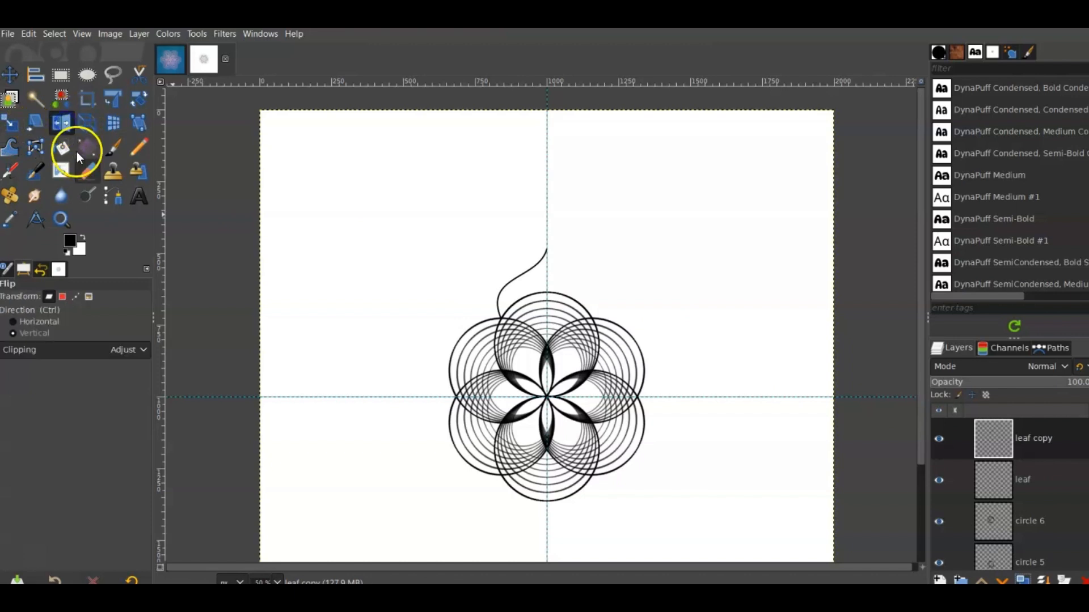
{"action": "left_click", "coordinate": [38, 321]}
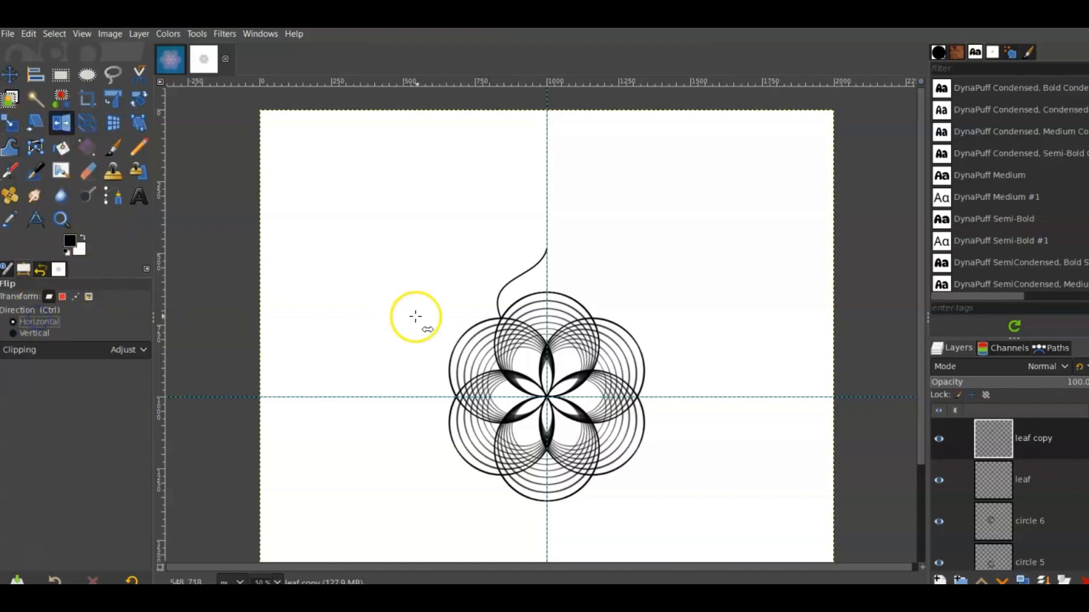
{"action": "left_click", "coordinate": [533, 284]}
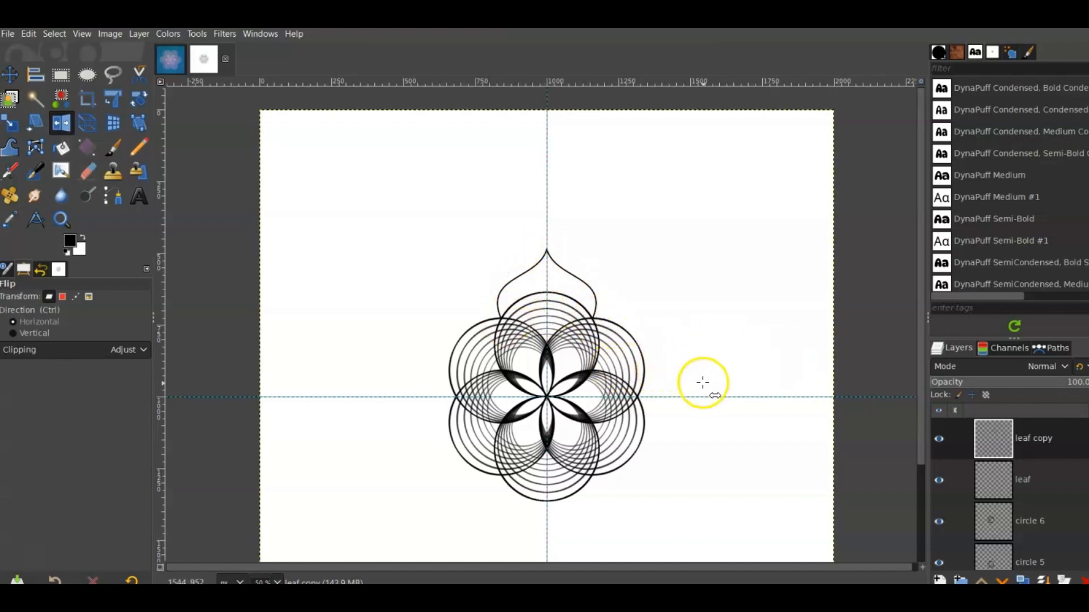
Merge the flipped leaf copy down into the "leaf" layer and crop that layer to its content
{"action": "left_click", "coordinate": [1044, 576]}
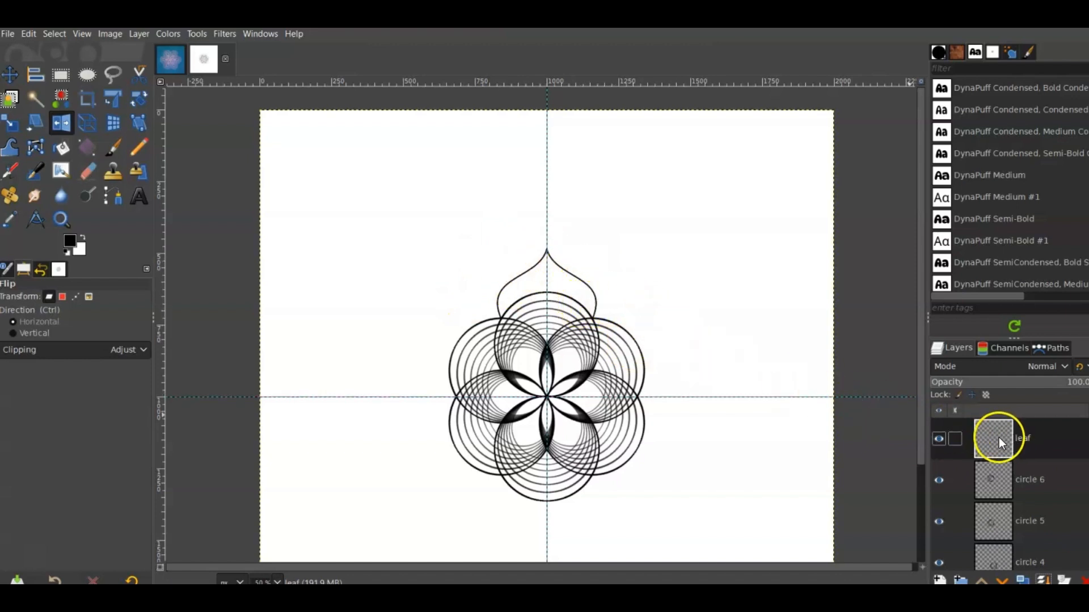
{"action": "left_click", "coordinate": [206, 37]}
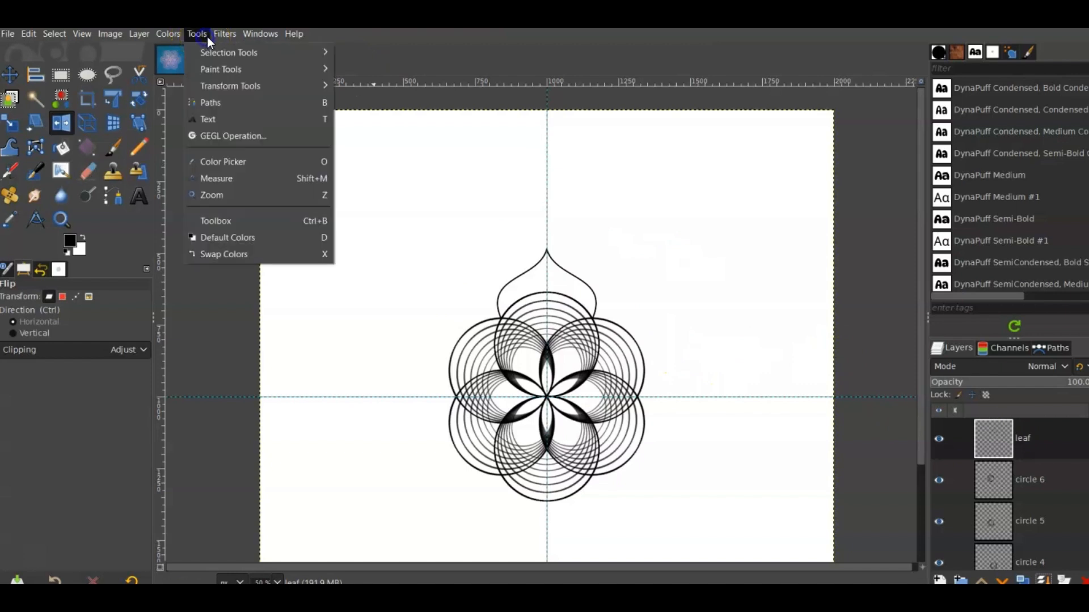
{"action": "mouse_move", "coordinate": [176, 34]}
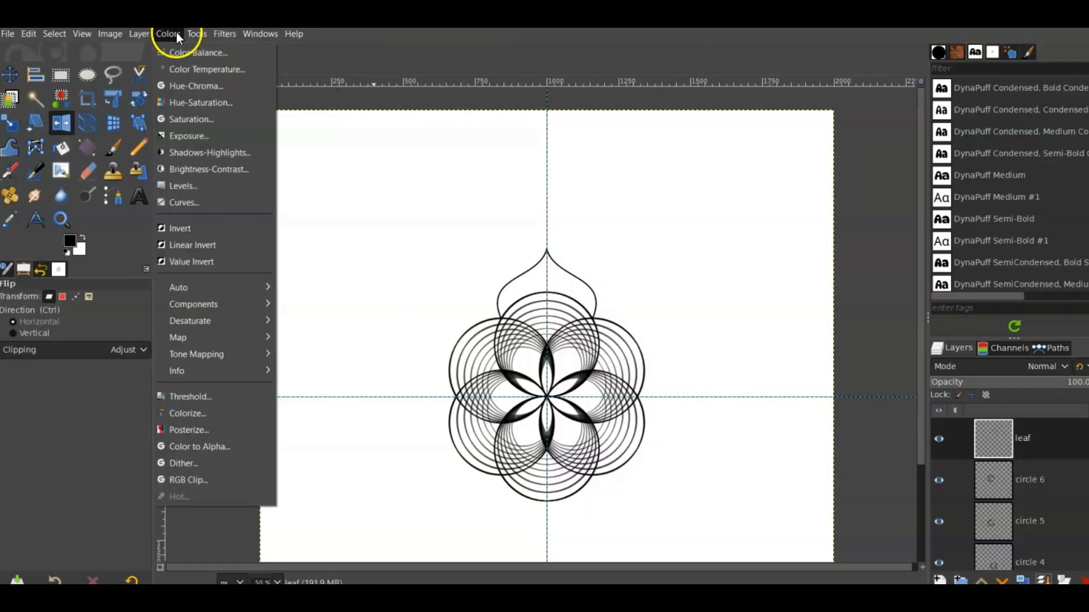
{"action": "mouse_move", "coordinate": [142, 34]}
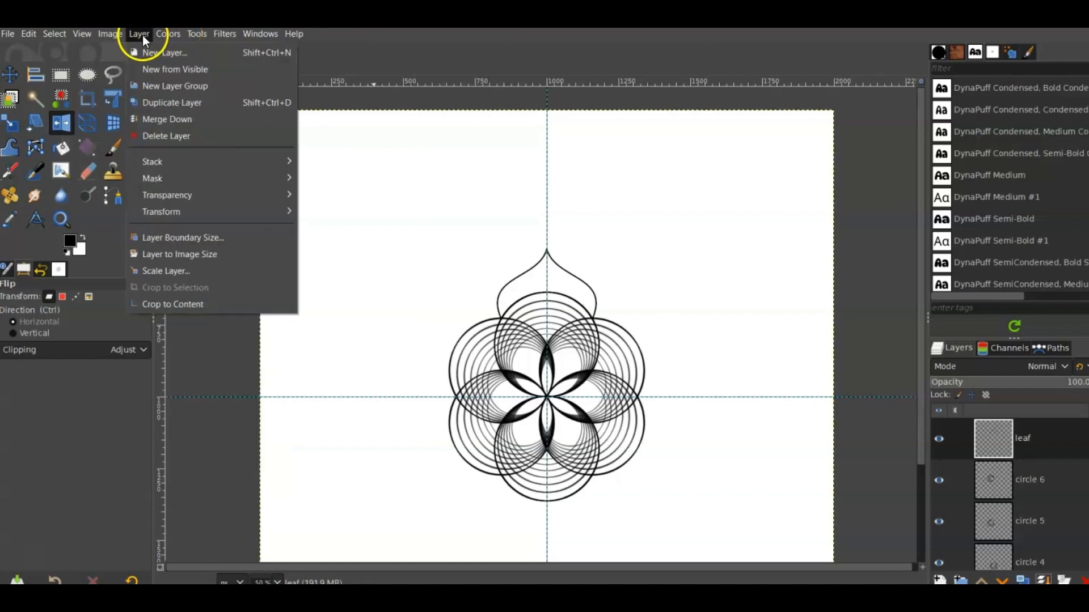
{"action": "left_click", "coordinate": [203, 304]}
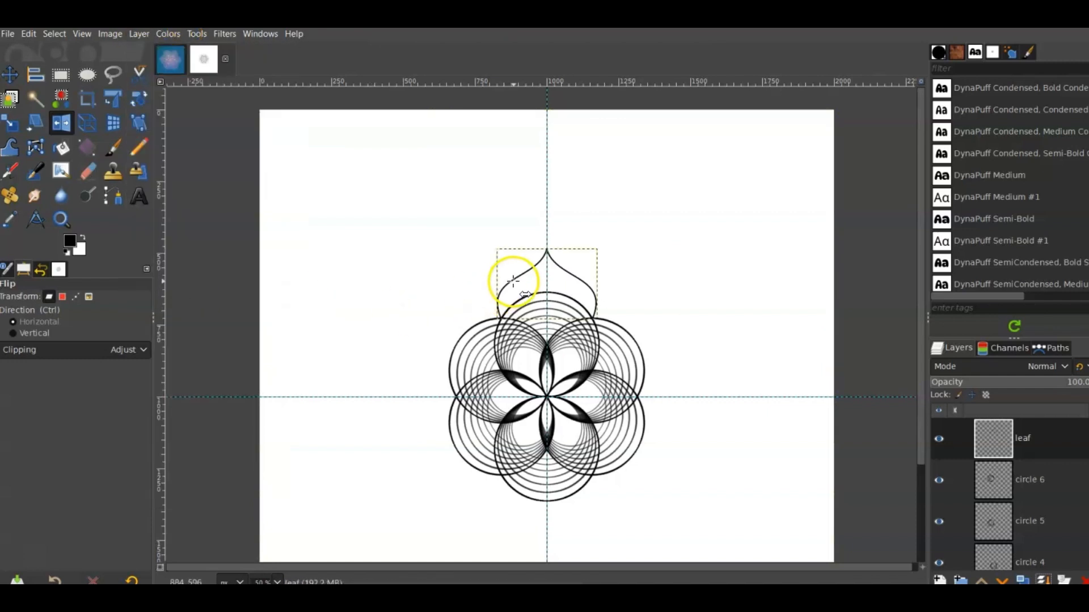
Start a Recursive Transform on the "leaf" layer with 6 iterations and a fade opacity of 0.97
{"action": "key", "text": "slash"}
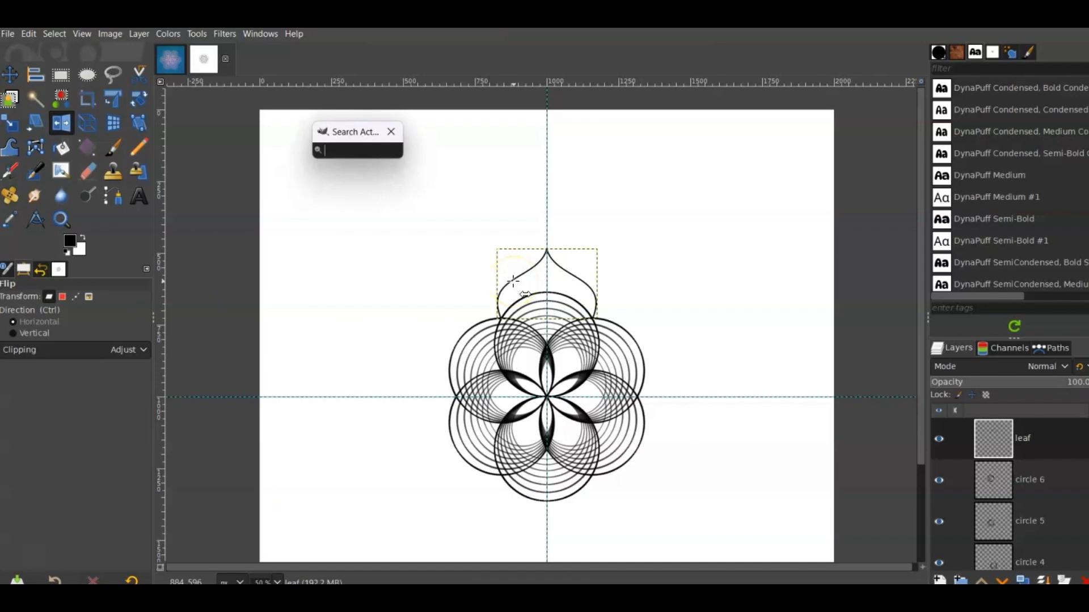
{"action": "type", "text": "recurv"}
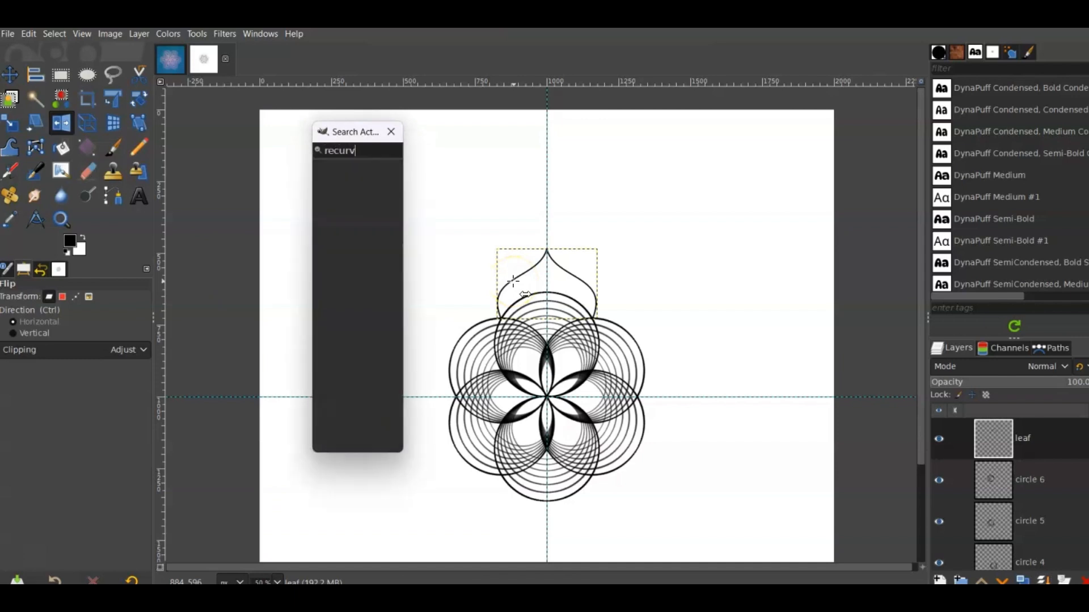
{"action": "key", "text": "BackSpace"}
{"action": "left_click", "coordinate": [352, 171]}
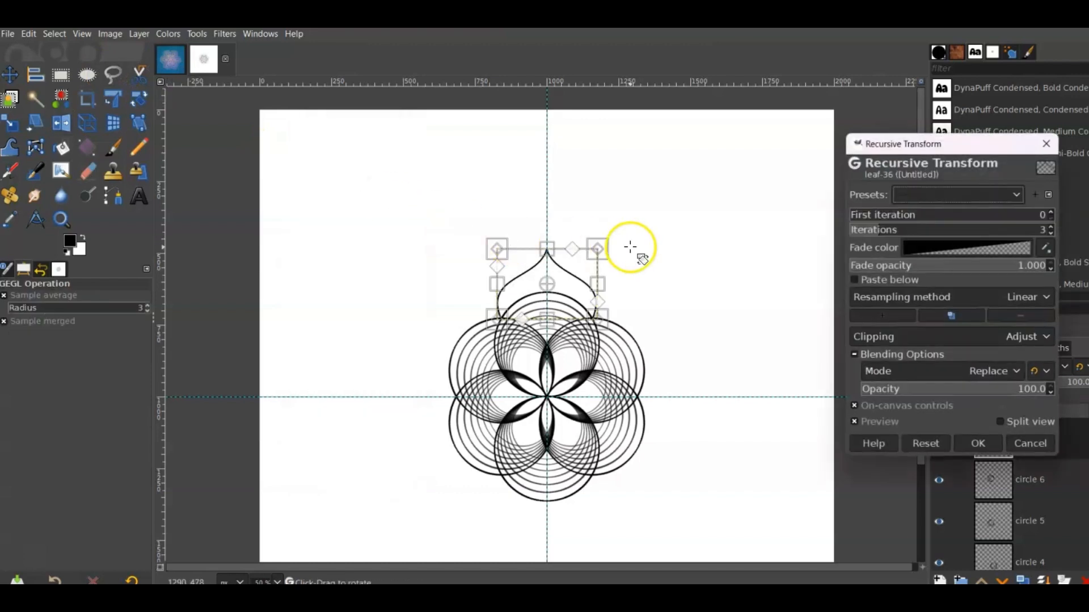
{"action": "left_click", "coordinate": [1035, 231]}
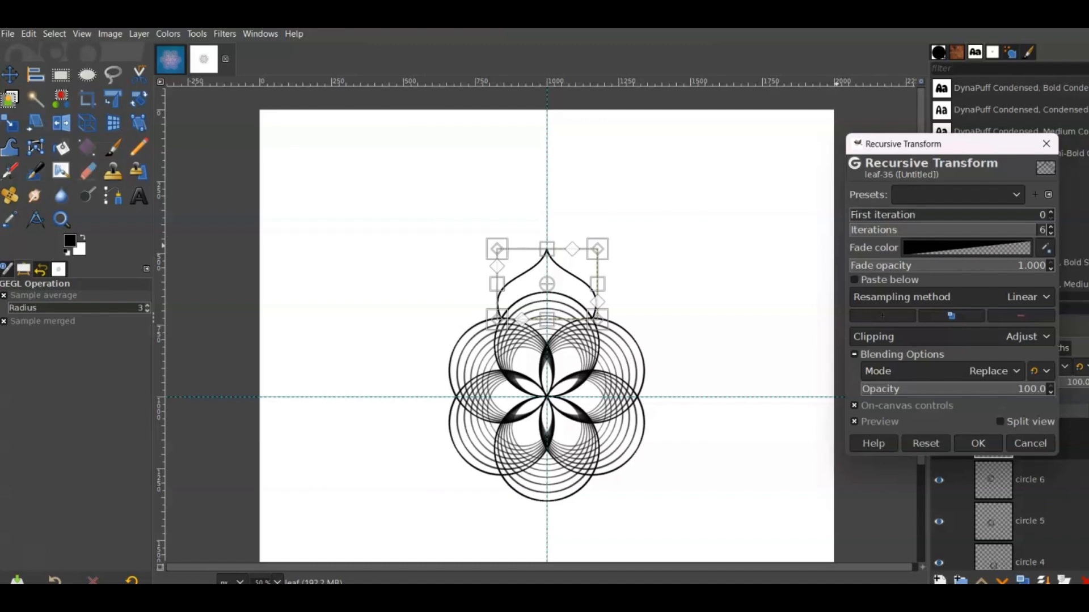
{"action": "key", "text": "Return"}
{"action": "left_click", "coordinate": [1048, 268]}
{"action": "key", "text": "Delete"}
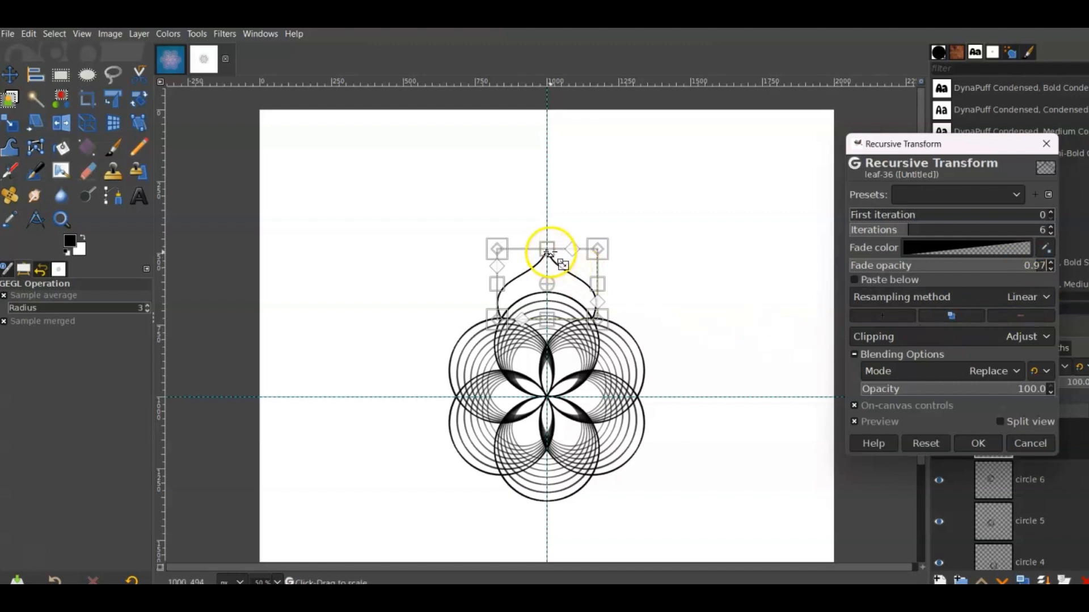
Fine-tune the leaf's transform frame by nudging its upper corners and top edge slightly inward, and apply the Recursive Transform
{"action": "scroll", "coordinate": [548, 250], "scroll_direction": "up", "scroll_amount": 1}
{"action": "scroll", "coordinate": [546, 251], "scroll_direction": "up", "scroll_amount": 1}
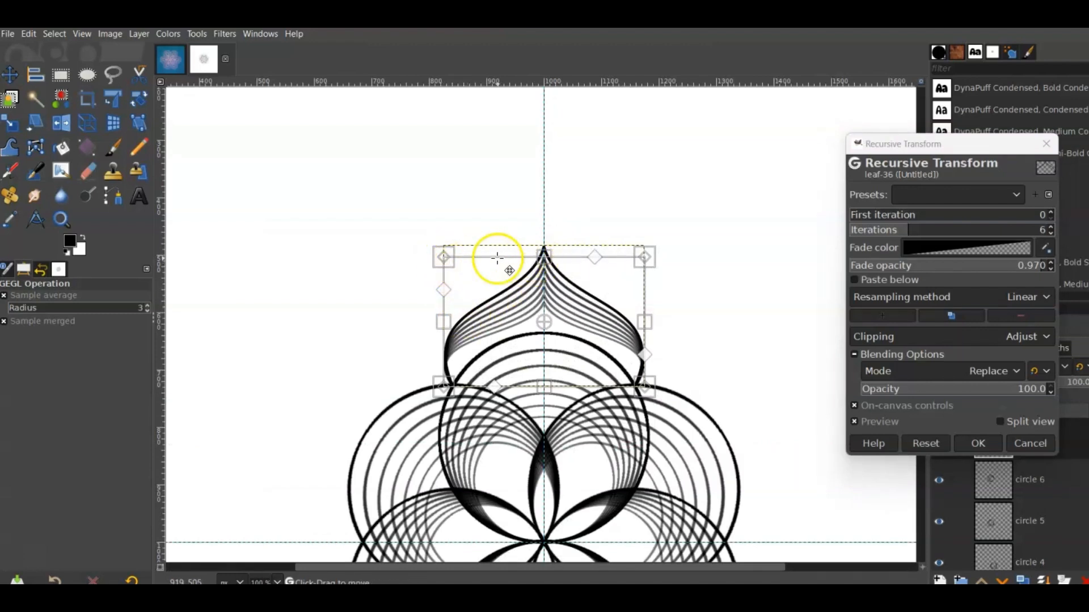
{"action": "left_click_drag", "start_coordinate": [448, 259], "coordinate": [449, 256]}
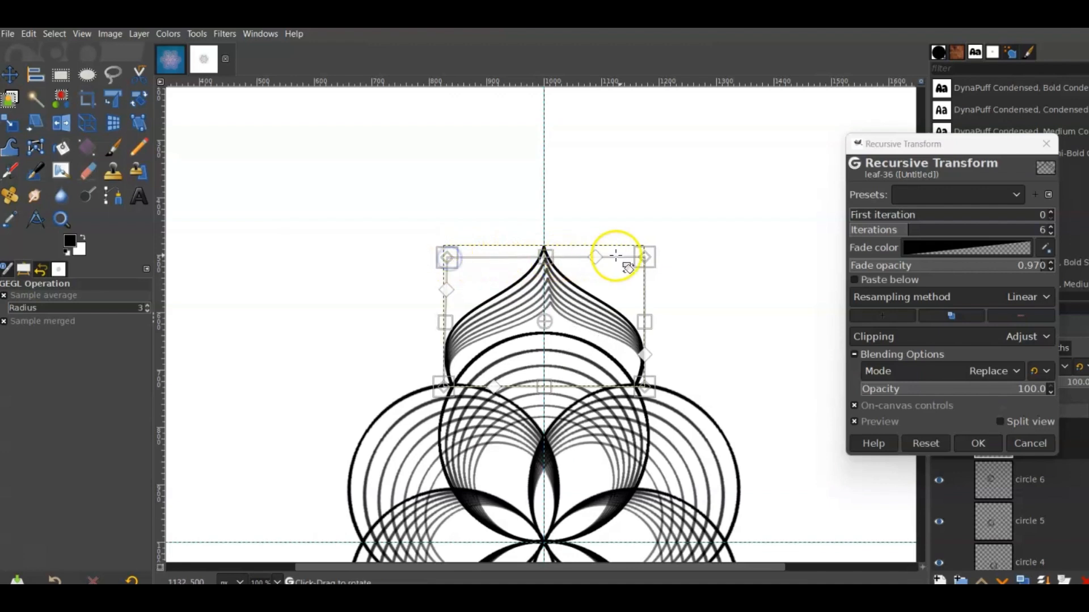
{"action": "left_click_drag", "start_coordinate": [640, 261], "coordinate": [643, 258]}
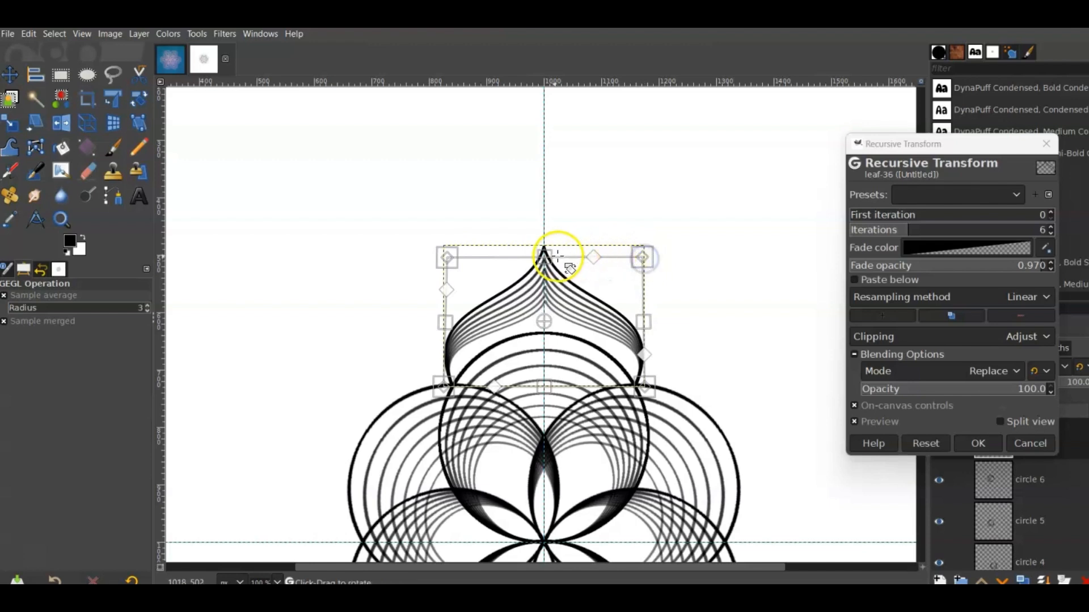
{"action": "left_click_drag", "start_coordinate": [544, 257], "coordinate": [544, 259]}
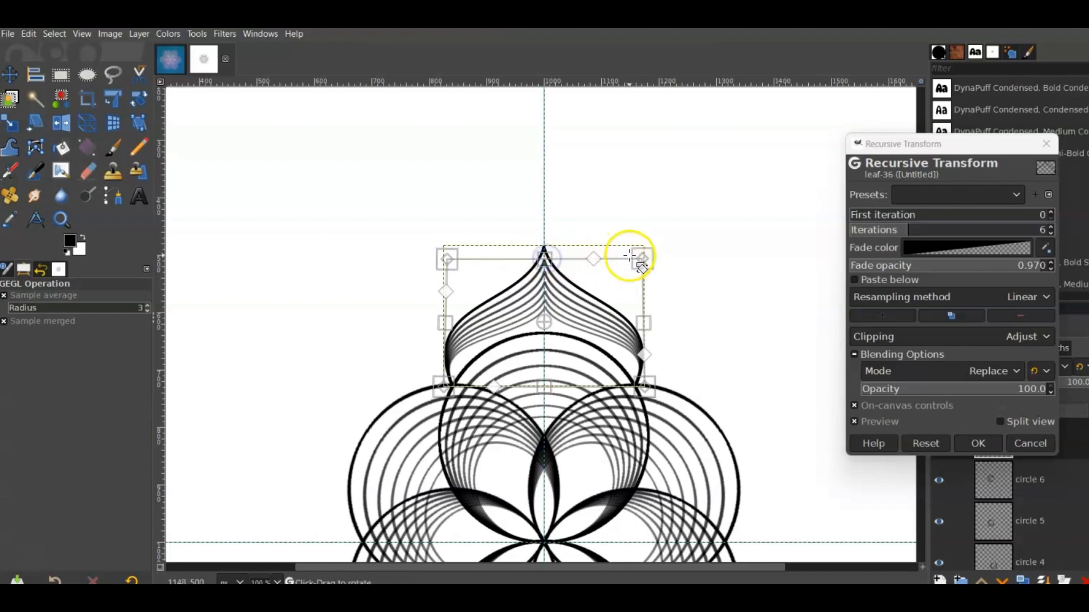
{"action": "left_click_drag", "start_coordinate": [637, 262], "coordinate": [642, 259]}
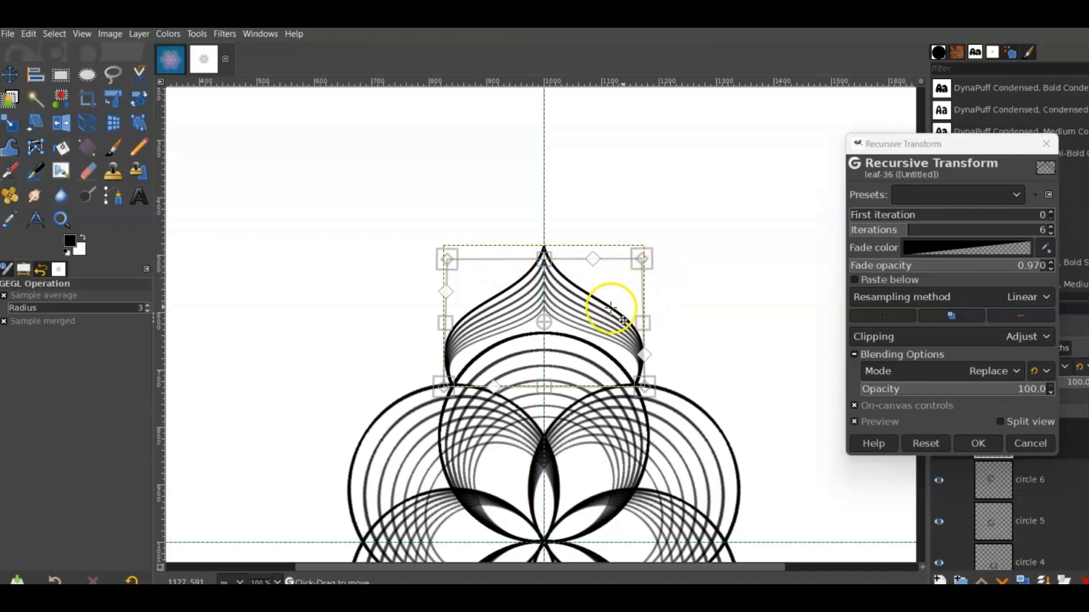
{"action": "left_click_drag", "start_coordinate": [547, 255], "coordinate": [545, 255]}
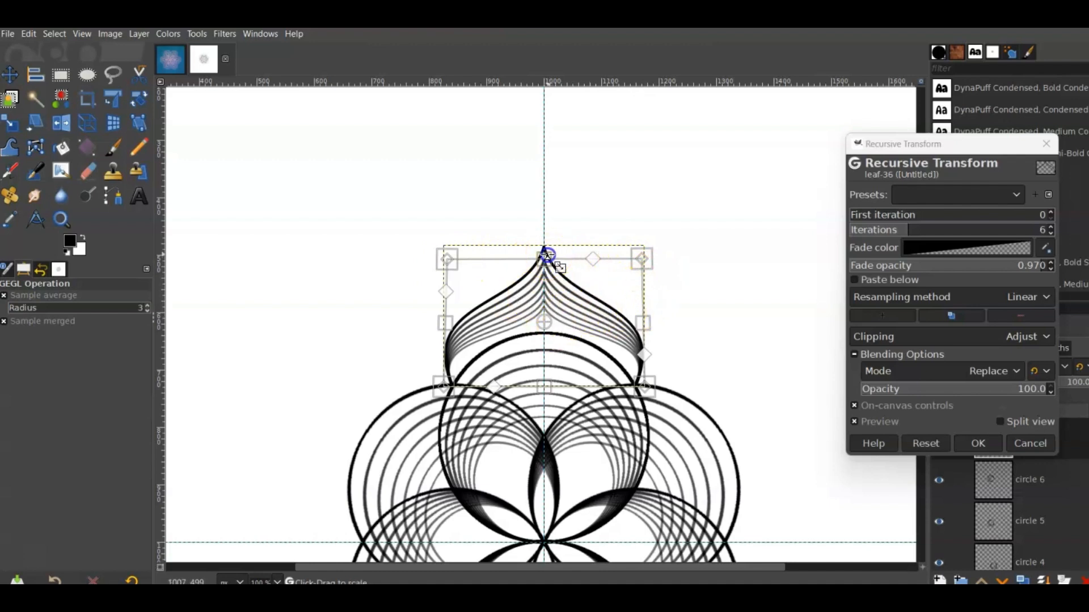
{"action": "left_click", "coordinate": [978, 442]}
Duplicate the recursively transformed "leaf" layer five times
{"action": "scroll", "coordinate": [454, 309], "scroll_direction": "down", "scroll_amount": 2}
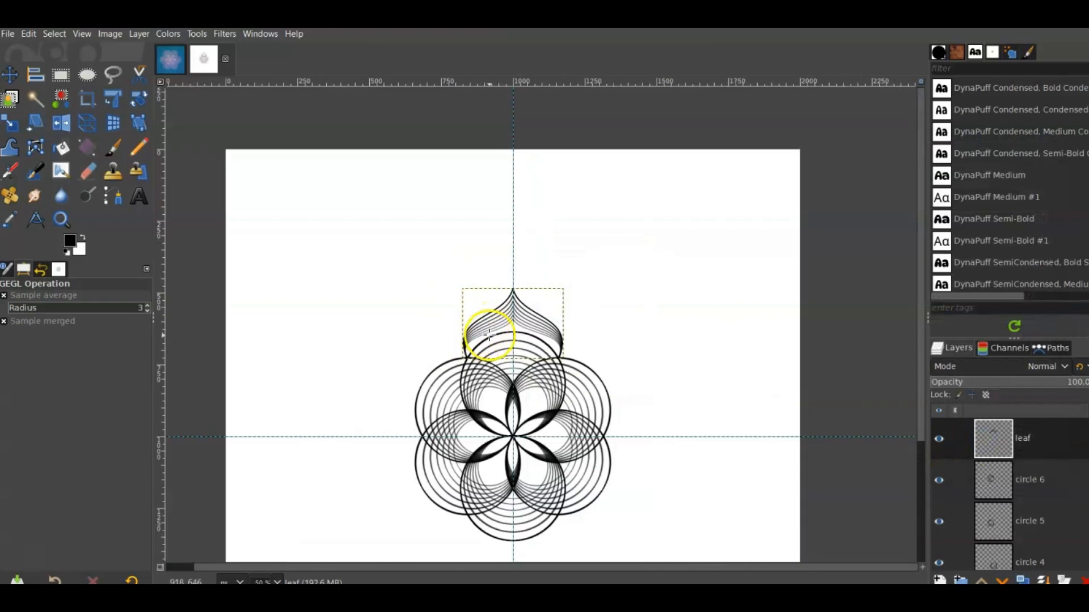
{"action": "scroll", "coordinate": [492, 333], "scroll_direction": "down", "scroll_amount": 3}
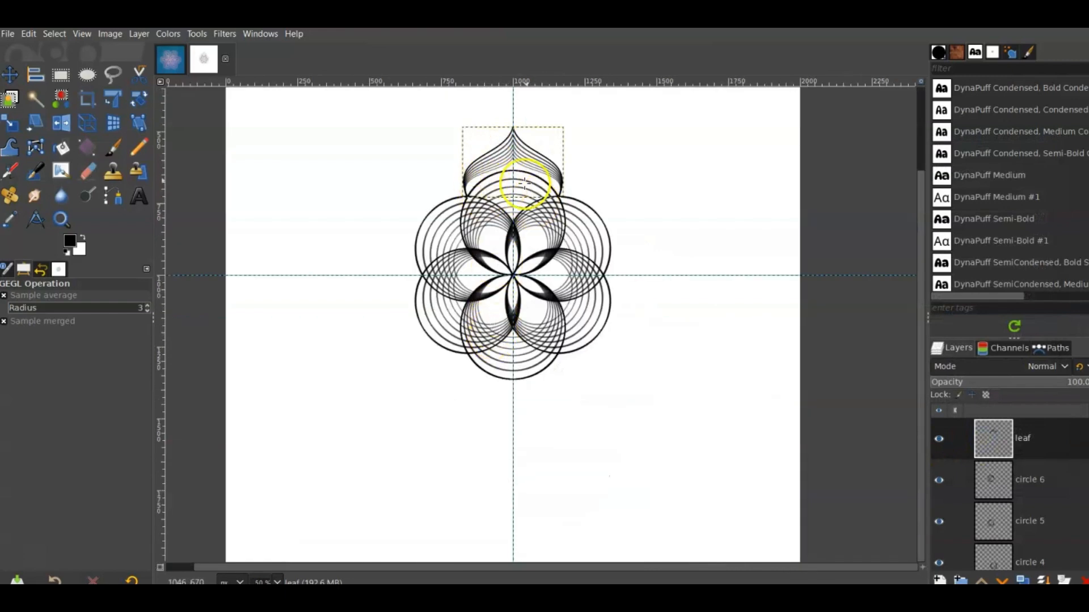
{"action": "scroll", "coordinate": [519, 187], "scroll_direction": "up", "scroll_amount": 2}
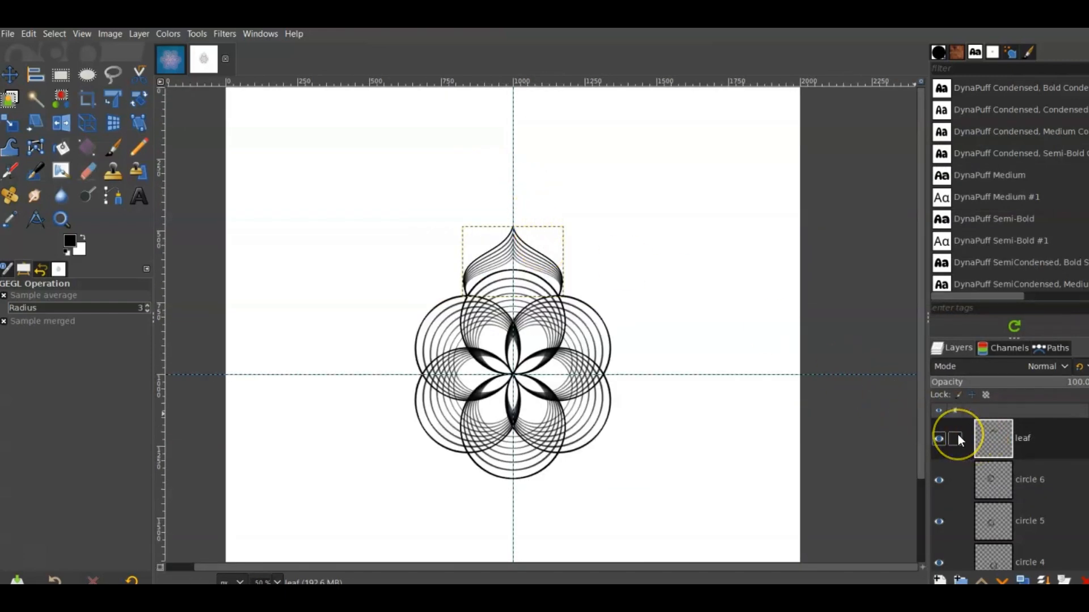
{"action": "left_click", "coordinate": [1050, 471]}
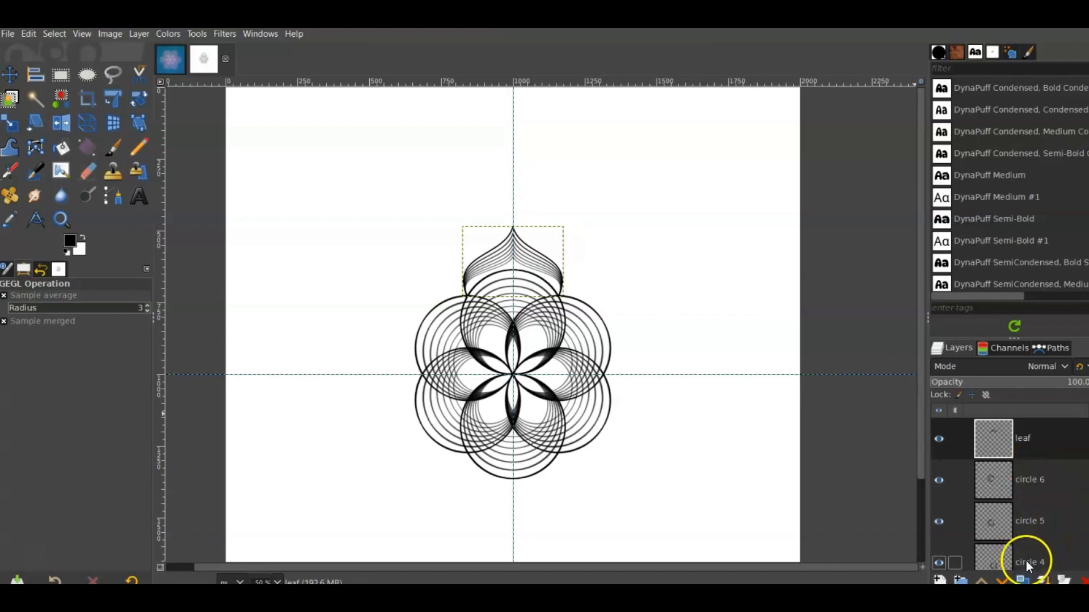
{"action": "scroll", "coordinate": [1030, 558], "scroll_direction": "down", "scroll_amount": 1}
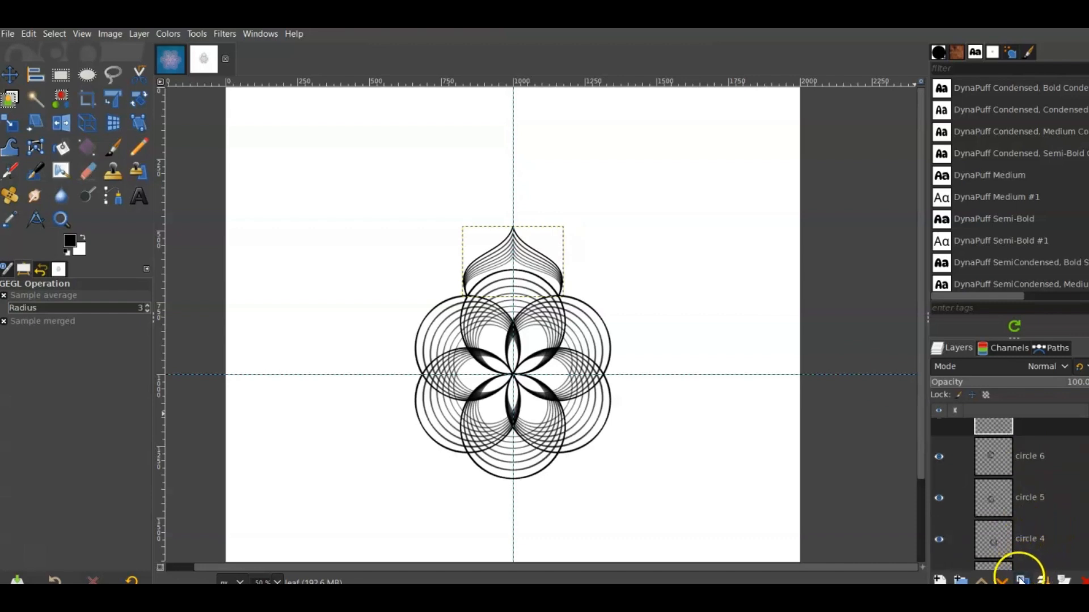
{"action": "left_click", "coordinate": [1021, 580]}
{"action": "left_click", "coordinate": [1022, 579]}
{"action": "left_click", "coordinate": [1022, 580]}
{"action": "left_click", "coordinate": [1022, 580]}
{"action": "left_click", "coordinate": [1022, 580]}
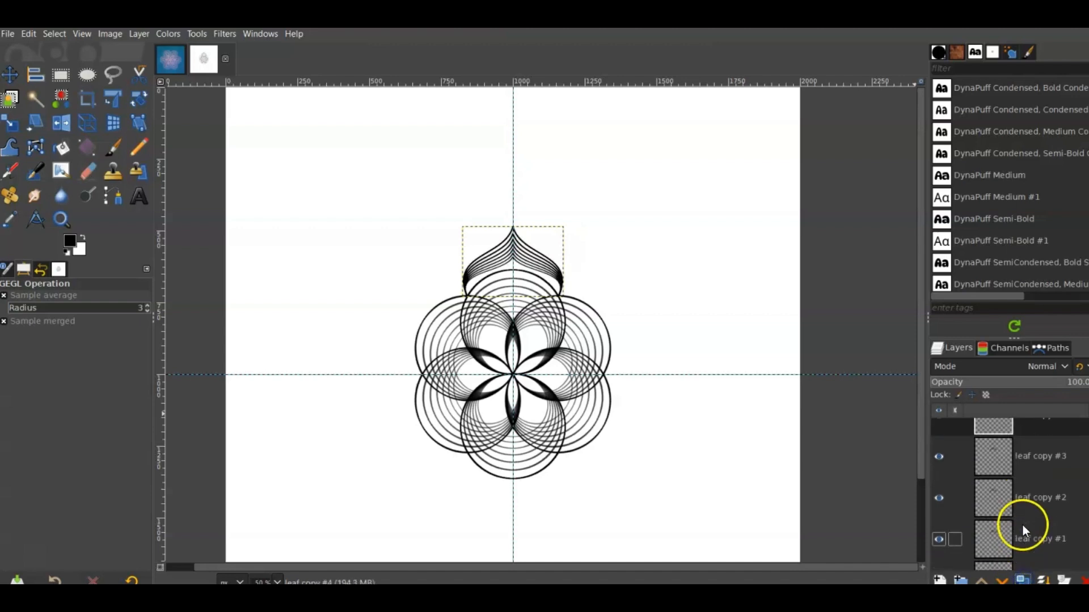
Rename the original "leaf" layer as "leaf 1" and "leaf copy" as "leaf 2"
{"action": "scroll", "coordinate": [1022, 525], "scroll_direction": "down", "scroll_amount": 2}
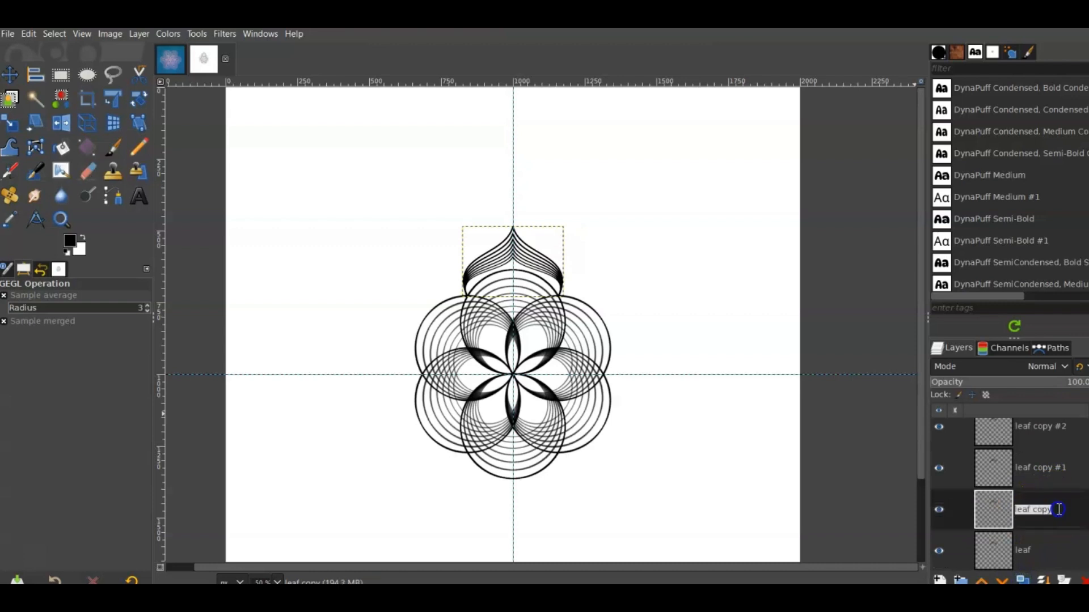
{"action": "left_click", "coordinate": [1040, 549]}
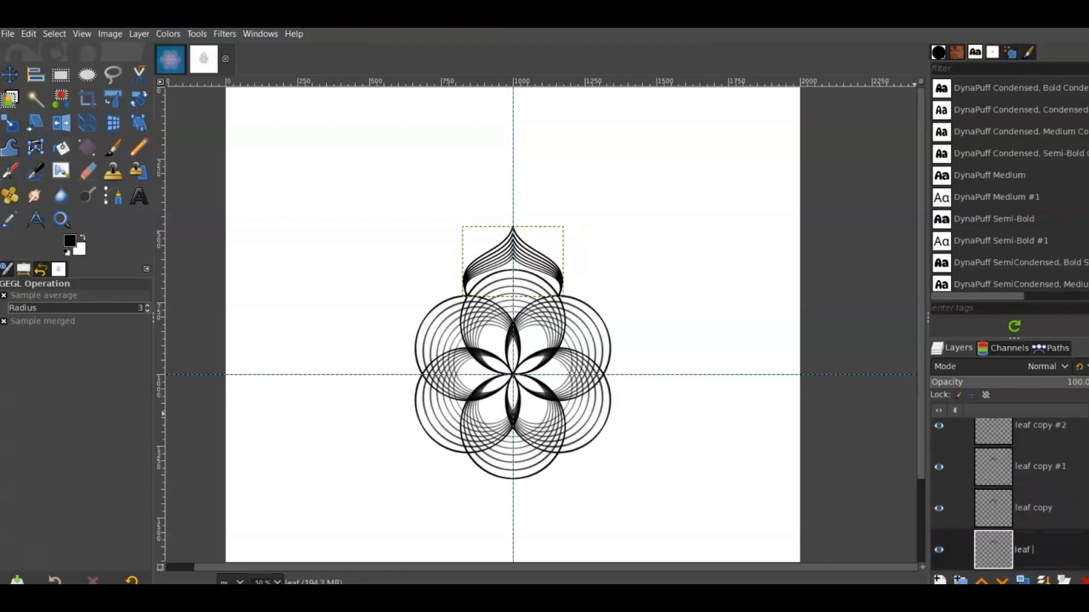
{"action": "left_click", "coordinate": [1048, 512]}
{"action": "double_click", "coordinate": [1052, 506]}
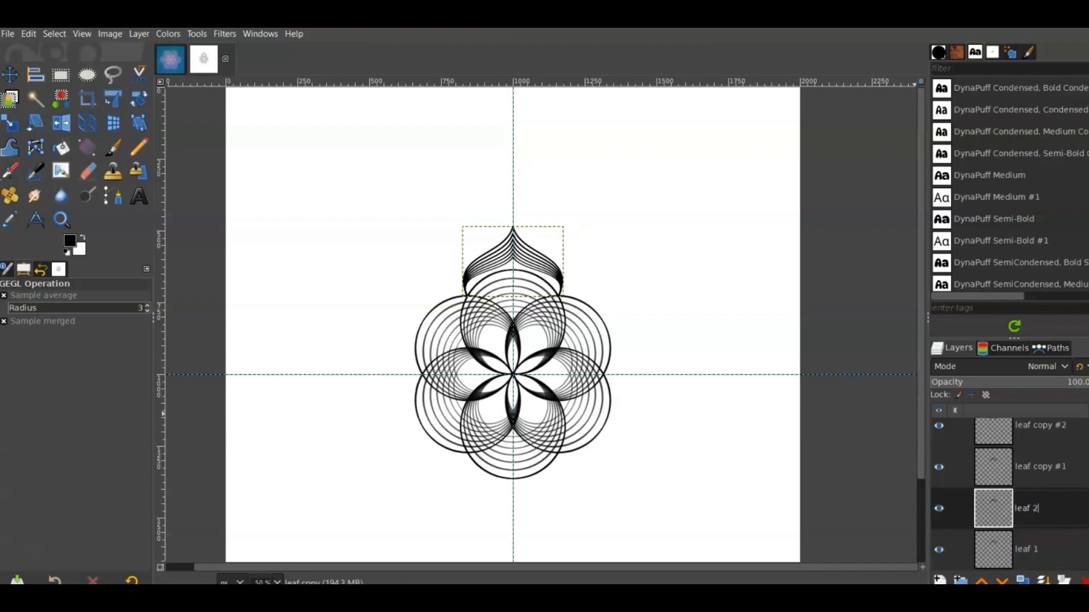
Rename the "leaf copy #1" layer as "leaf 3"
{"action": "left_click", "coordinate": [1062, 469]}
{"action": "double_click", "coordinate": [1062, 467]}
{"action": "left_click", "coordinate": [1070, 466]}
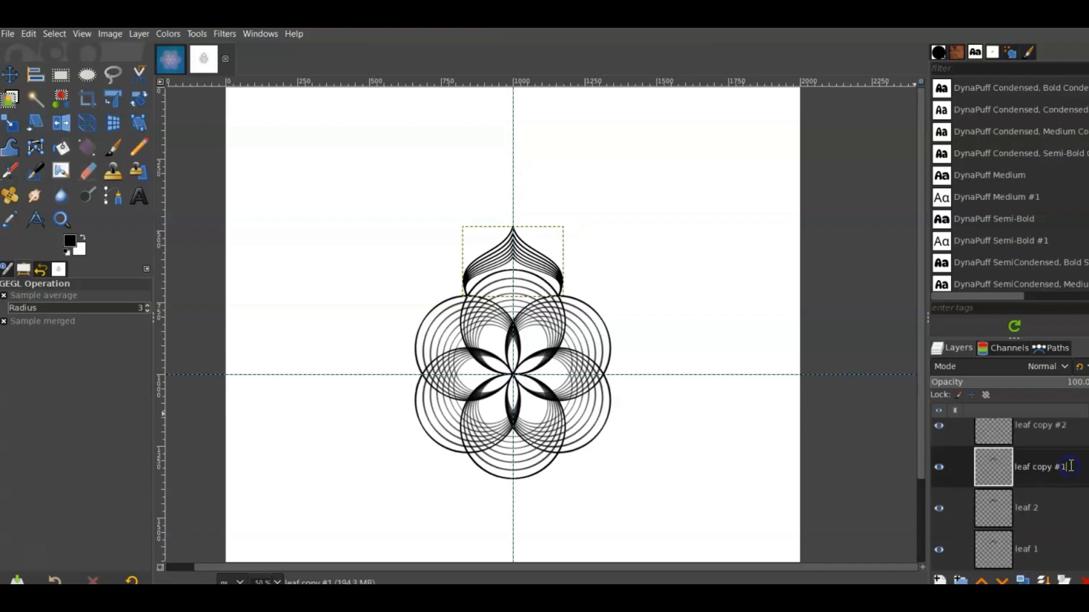
{"action": "type", "text": "leaf 3"}
{"action": "key", "text": "Return"}
Rename the "leaf copy #2" layer as "leaf 4"
{"action": "left_click", "coordinate": [1069, 448]}
{"action": "double_click", "coordinate": [1074, 451]}
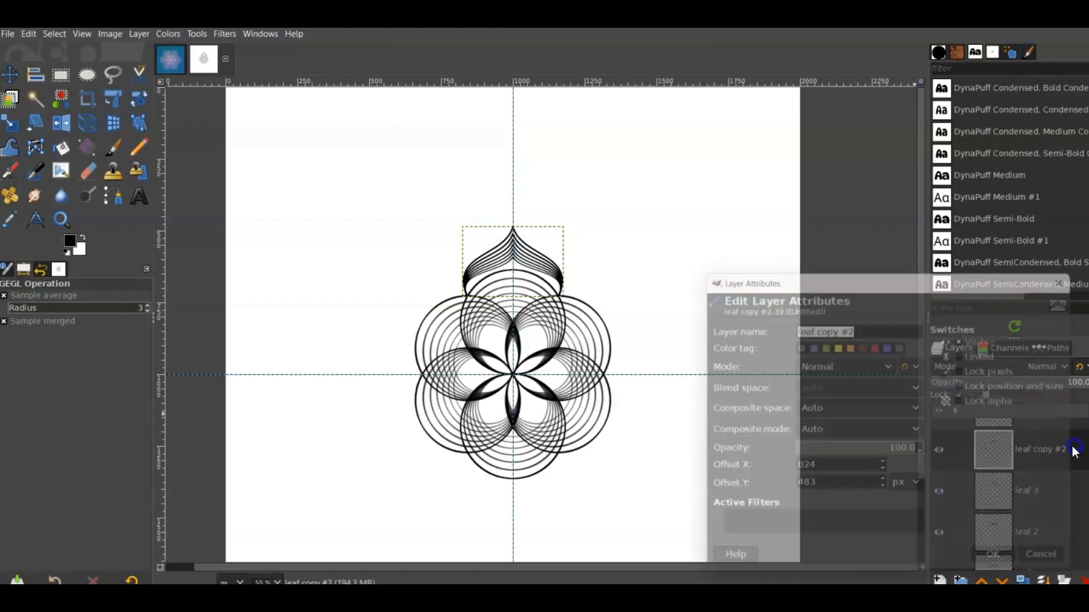
{"action": "left_click", "coordinate": [1070, 273]}
{"action": "double_click", "coordinate": [1062, 452]}
{"action": "left_click", "coordinate": [1070, 450]}
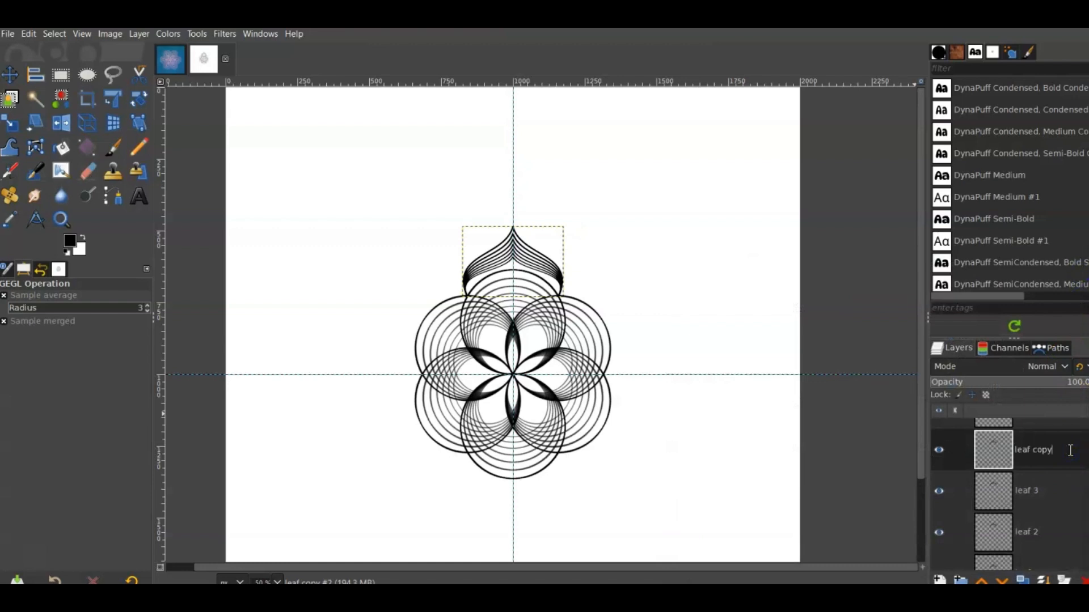
{"action": "type", "text": "leaf 4"}
{"action": "key", "text": "Return"}
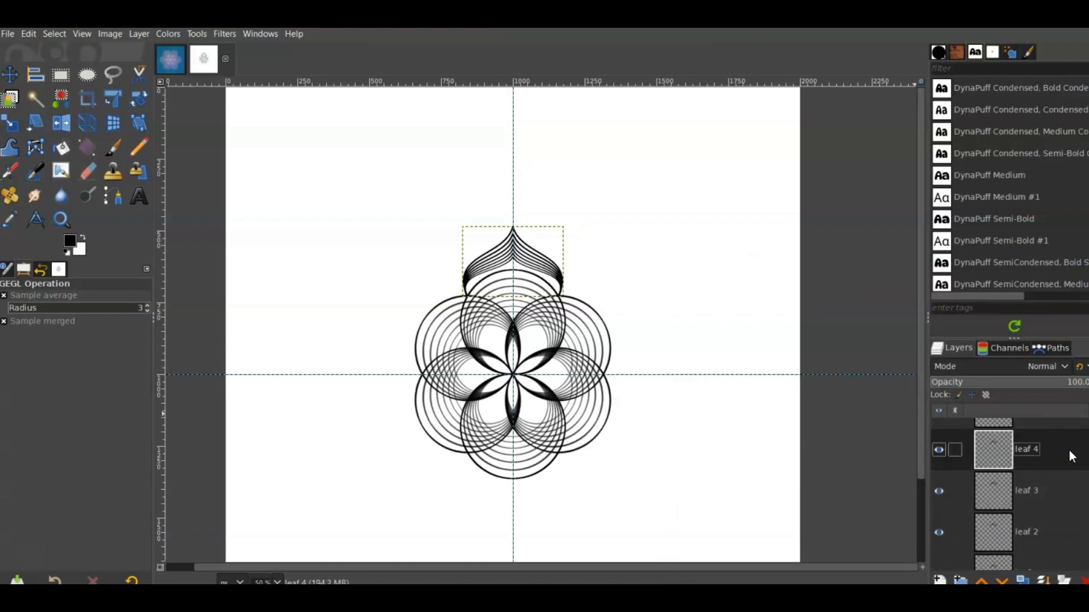
Rename the "leaf copy #3" layer as "leaf 5"
{"action": "left_click", "coordinate": [1026, 430]}
{"action": "double_click", "coordinate": [1040, 456]}
{"action": "left_click", "coordinate": [1068, 456]}
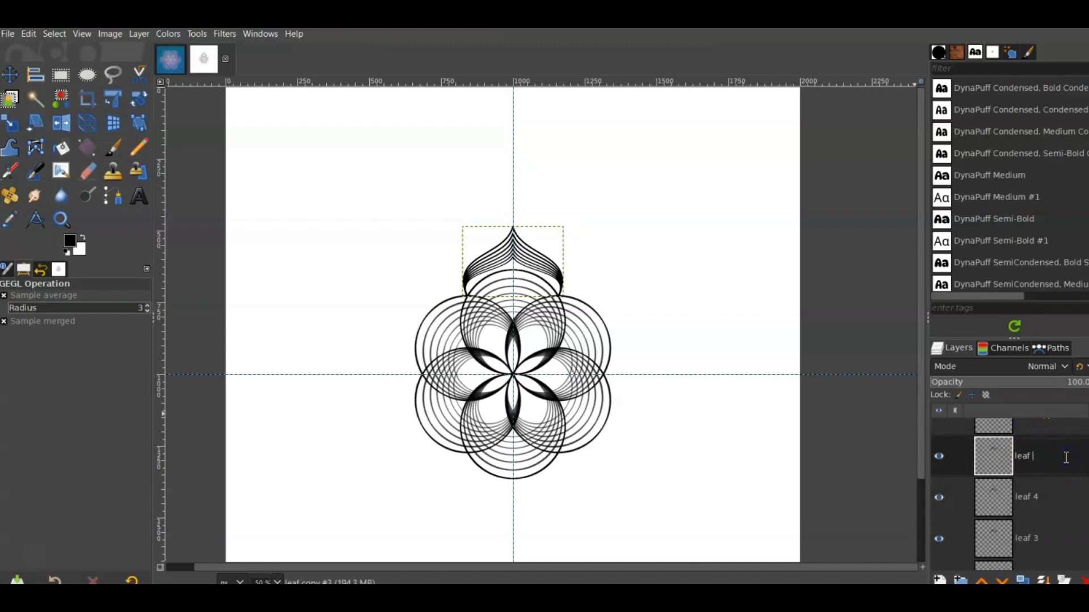
{"action": "type", "text": "leaf 5"}
{"action": "key", "text": "Return"}
Rename the "leaf copy #4" layer as "leaf 6"
{"action": "left_click", "coordinate": [1061, 431]}
{"action": "double_click", "coordinate": [1061, 439]}
{"action": "left_click", "coordinate": [1070, 437]}
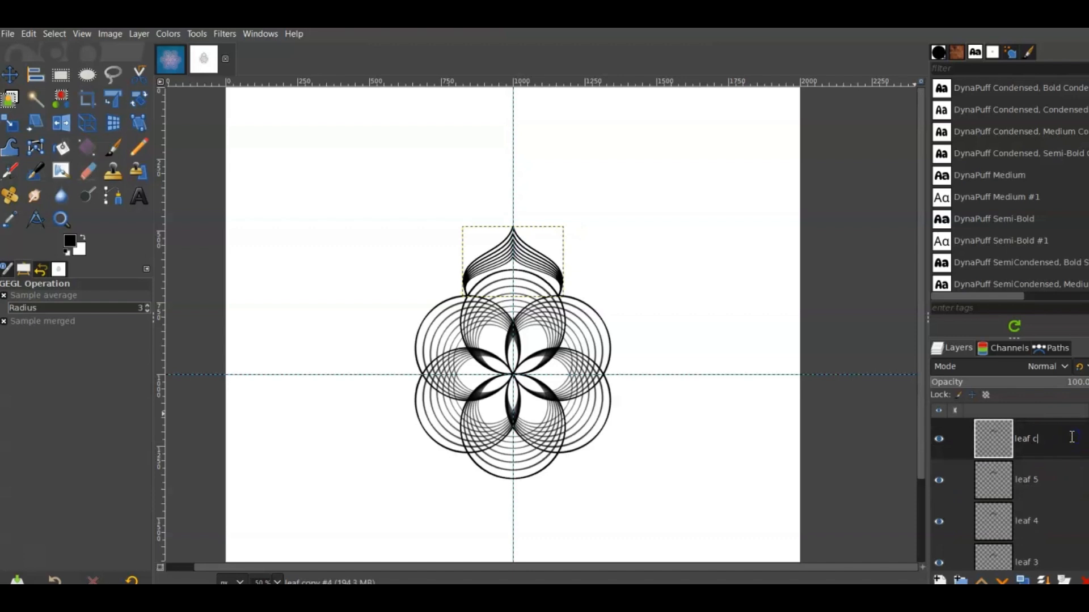
{"action": "type", "text": "leaf 6"}
{"action": "key", "text": "Return"}
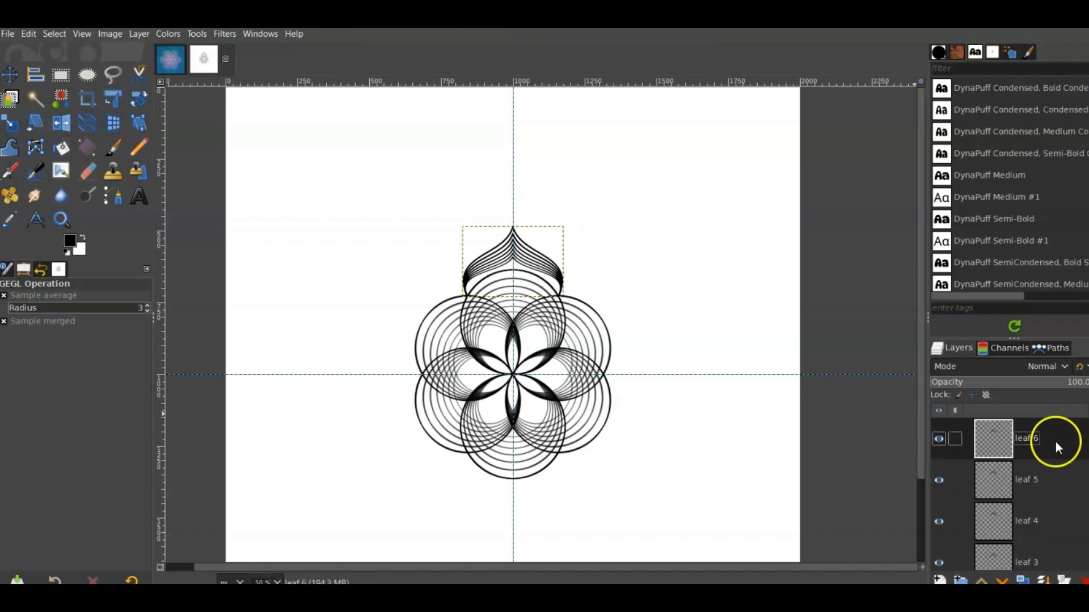
Rotate the "leaf 2" layer by 60° around the guide intersection at the mandala's center (1000, 999.5 px)
{"action": "scroll", "coordinate": [1043, 450], "scroll_direction": "down", "scroll_amount": 2}
{"action": "scroll", "coordinate": [1021, 456], "scroll_direction": "down", "scroll_amount": 2}
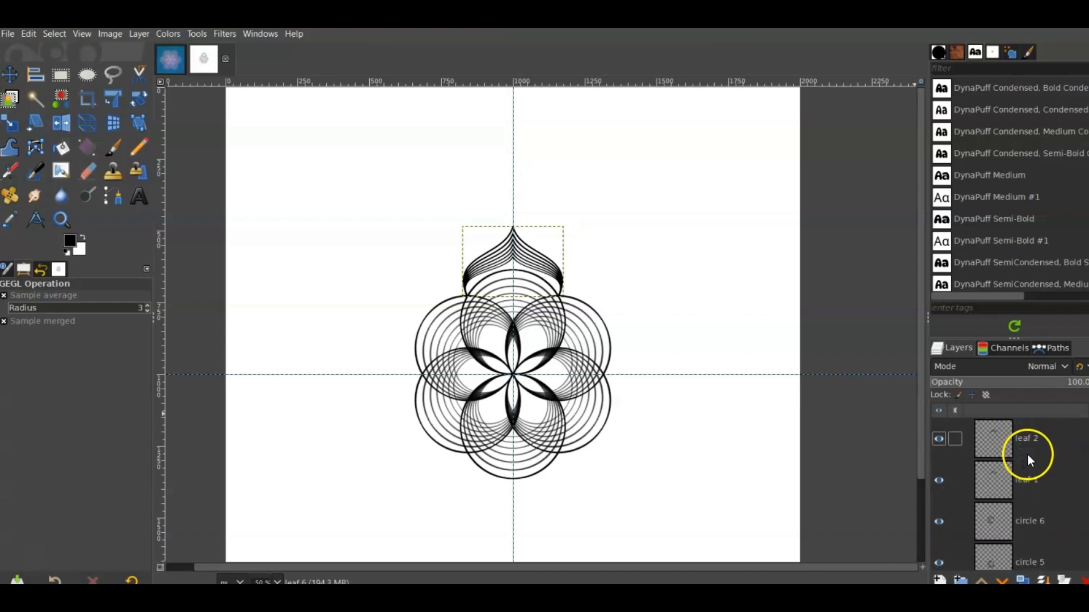
{"action": "left_click", "coordinate": [1027, 441]}
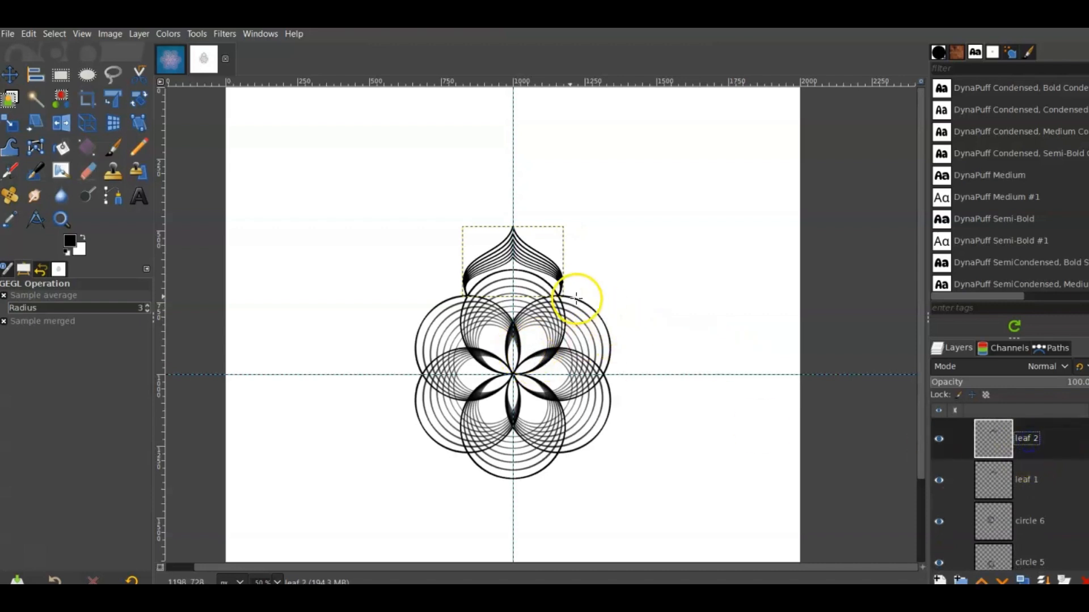
{"action": "left_click", "coordinate": [136, 101]}
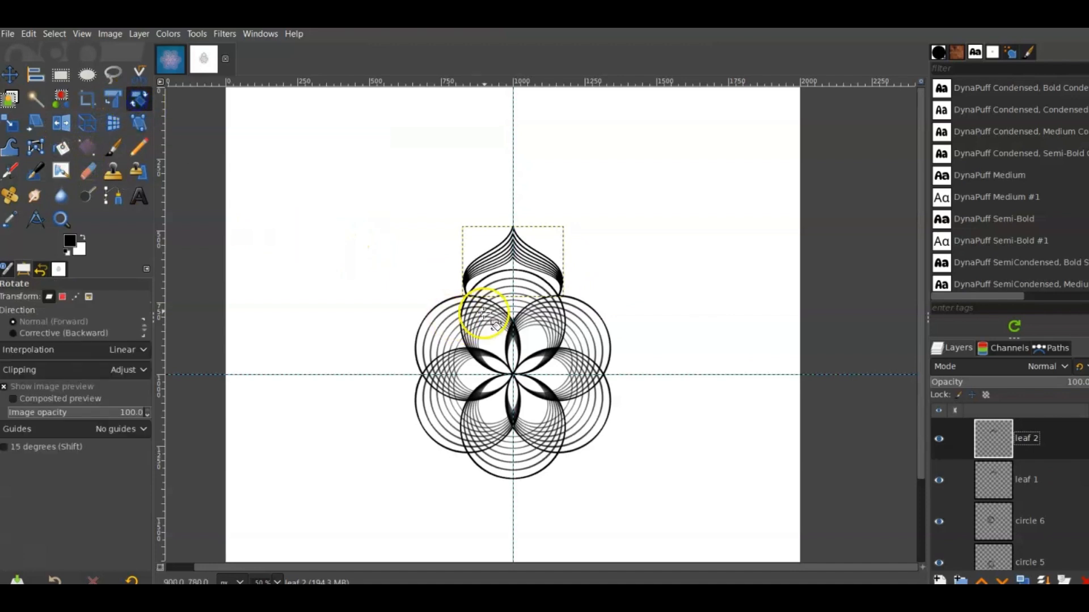
{"action": "left_click", "coordinate": [537, 321]}
{"action": "left_click_drag", "start_coordinate": [512, 265], "coordinate": [514, 373]}
{"action": "left_click", "coordinate": [806, 119]}
{"action": "type", "text": "60"}
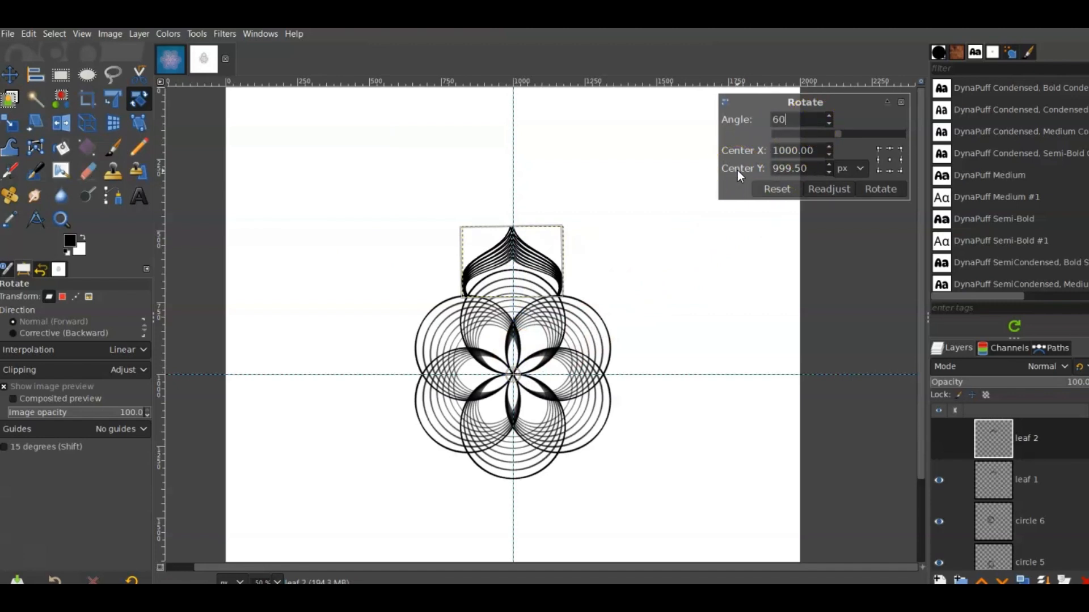
{"action": "left_click", "coordinate": [881, 188]}
Rotate the "leaf 3" layer by 120° around the mandala's center at 1000, 999.5 px
{"action": "scroll", "coordinate": [1044, 442], "scroll_direction": "up", "scroll_amount": 1}
{"action": "left_click", "coordinate": [1043, 441]}
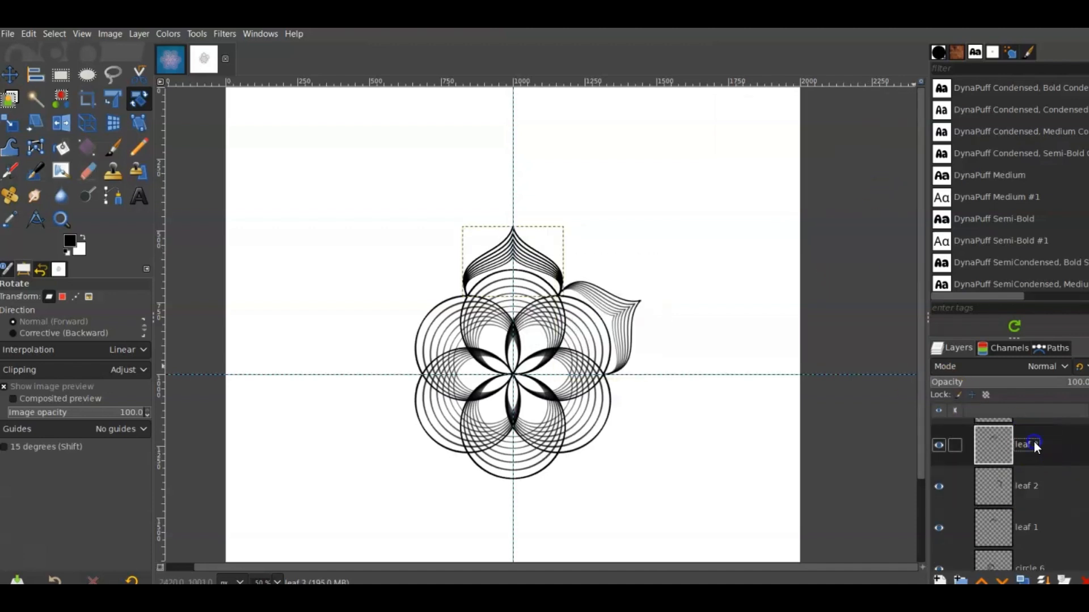
{"action": "left_click", "coordinate": [538, 270]}
{"action": "left_click_drag", "start_coordinate": [519, 276], "coordinate": [512, 375]}
{"action": "left_click", "coordinate": [798, 121]}
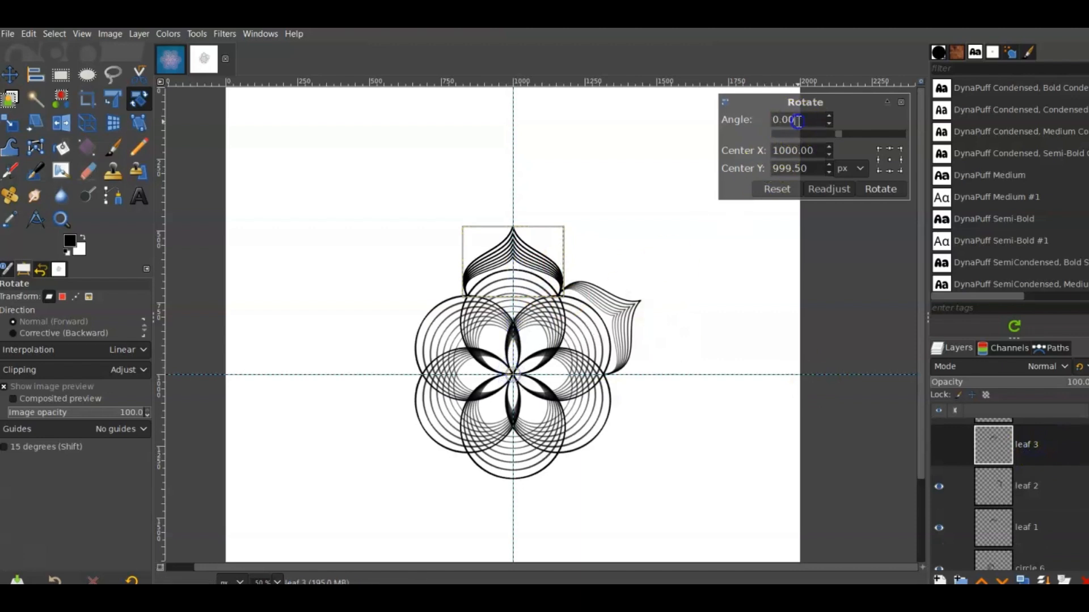
{"action": "type", "text": "120"}
{"action": "left_click", "coordinate": [889, 194]}
Rotate the "leaf 4" layer by 180° around the mandala's center at 1000, 999.5 px
{"action": "scroll", "coordinate": [1018, 489], "scroll_direction": "up", "scroll_amount": 2}
{"action": "left_click", "coordinate": [1022, 454]}
{"action": "left_click", "coordinate": [535, 262]}
{"action": "left_click_drag", "start_coordinate": [512, 252], "coordinate": [513, 374]}
{"action": "left_click_drag", "start_coordinate": [784, 120], "coordinate": [730, 123]}
{"action": "type", "text": "180"}
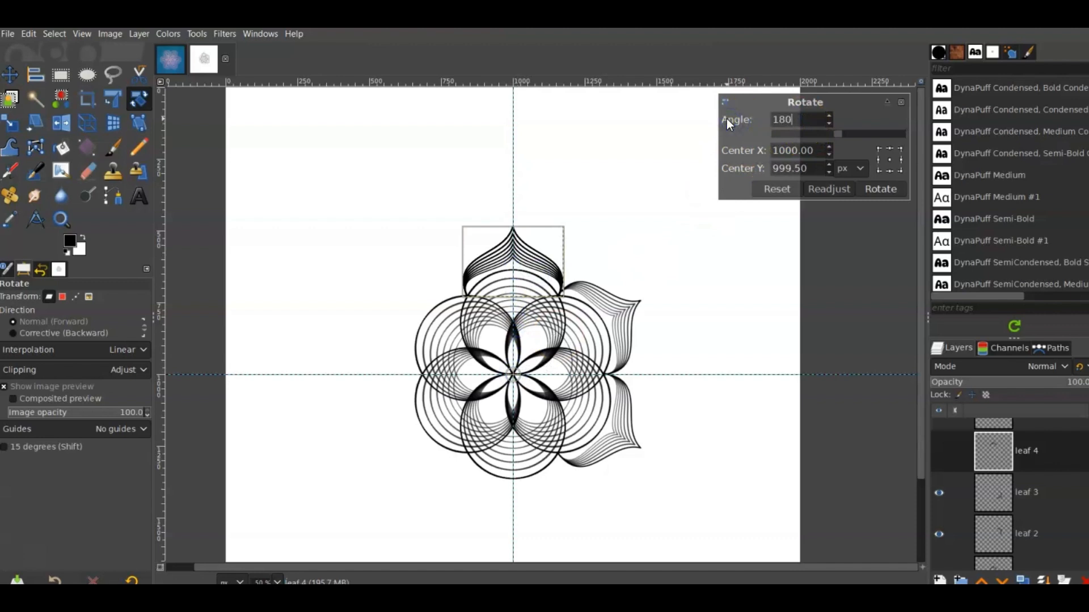
{"action": "key", "text": "Tab"}
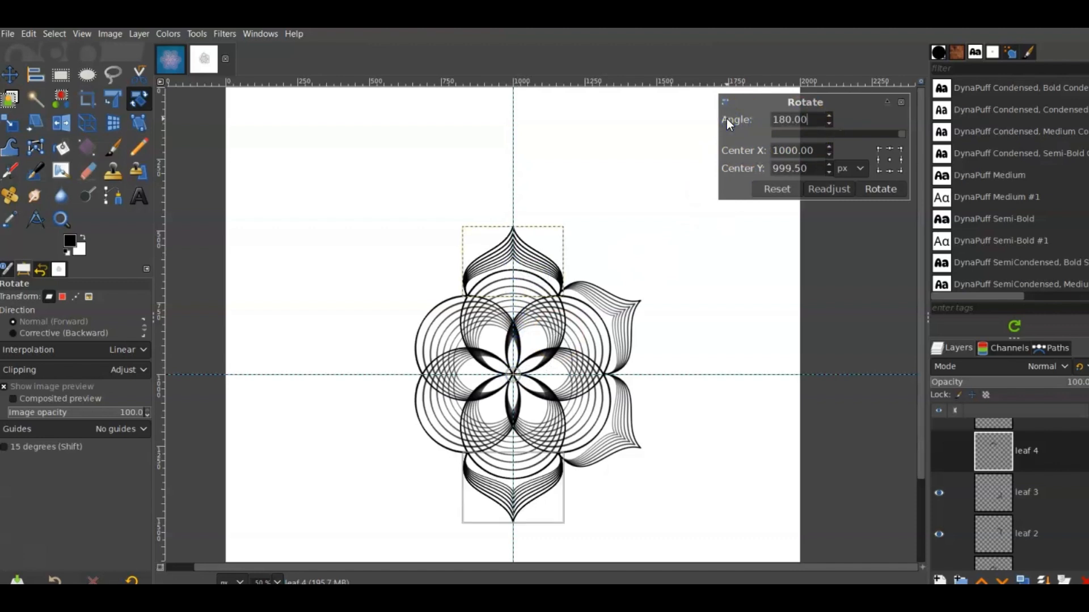
{"action": "left_click", "coordinate": [880, 189]}
Rotate the "leaf 5" layer by -120° around the mandala's center at 1000, 999.5 px
{"action": "scroll", "coordinate": [1062, 486], "scroll_direction": "up", "scroll_amount": 1}
{"action": "left_click", "coordinate": [1045, 462]}
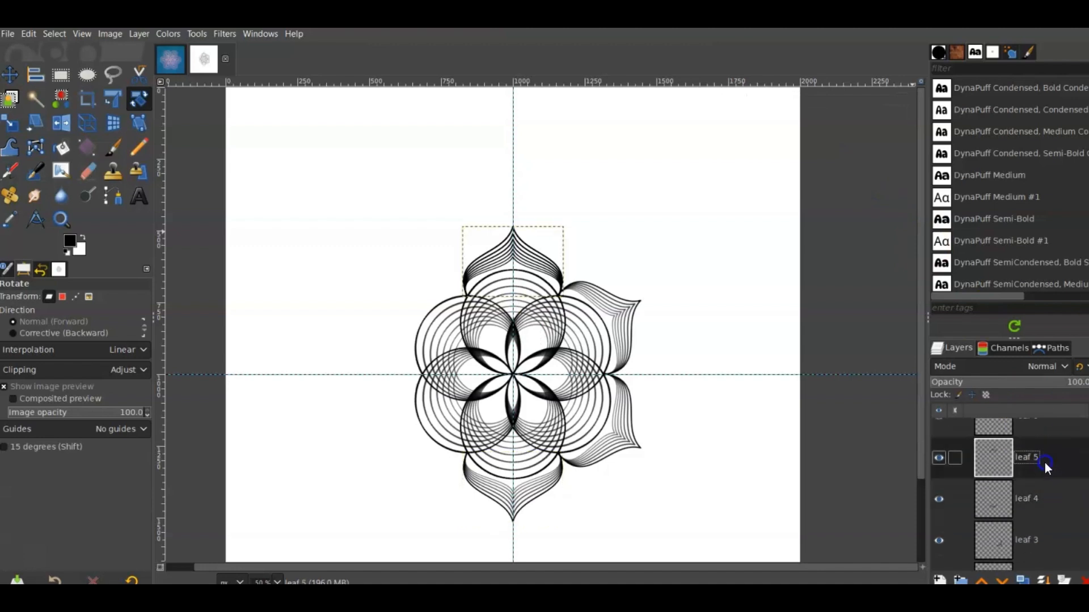
{"action": "left_click", "coordinate": [525, 265]}
{"action": "left_click_drag", "start_coordinate": [534, 273], "coordinate": [526, 385]}
{"action": "triple_click", "coordinate": [785, 119]}
{"action": "type", "text": "-120"}
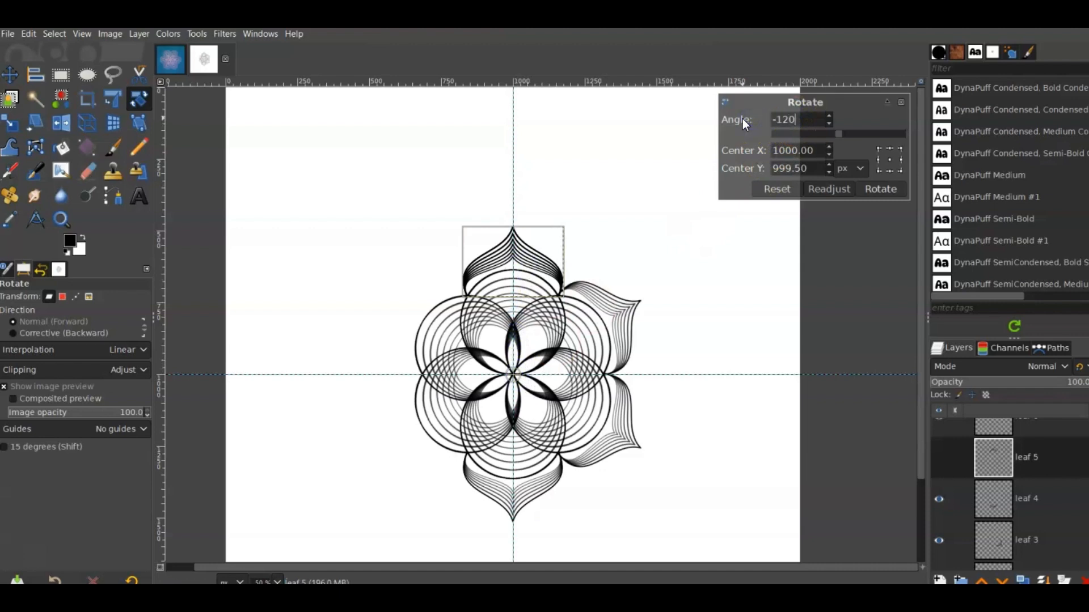
{"action": "left_click", "coordinate": [876, 189]}
Rotate the "leaf 6" layer by -60° around the guide intersection at the mandala's center
{"action": "scroll", "coordinate": [1004, 450], "scroll_direction": "up", "scroll_amount": 1}
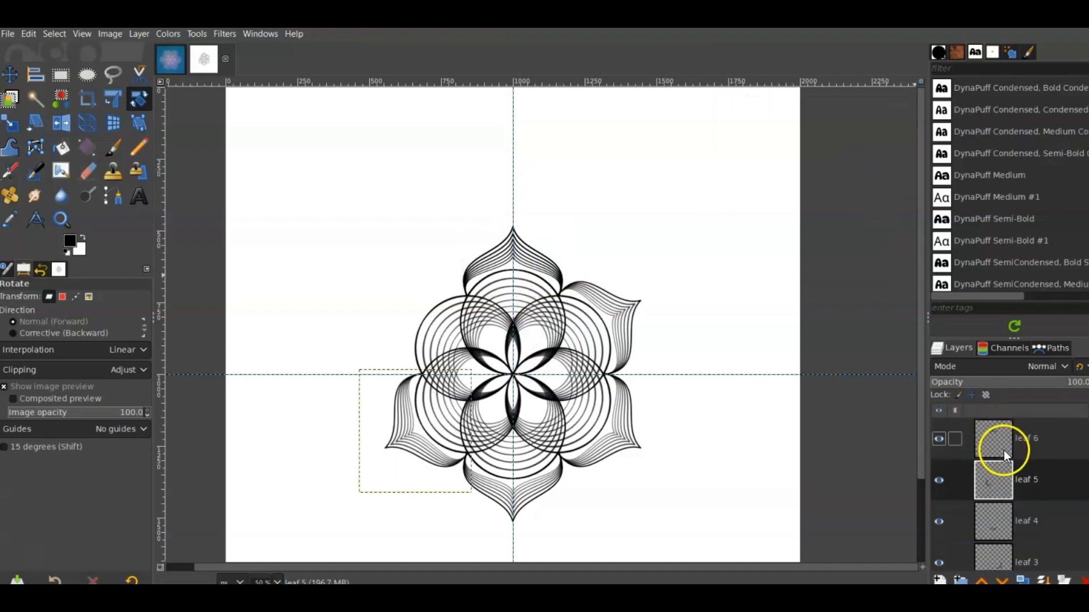
{"action": "left_click", "coordinate": [1004, 450]}
{"action": "left_click", "coordinate": [494, 246]}
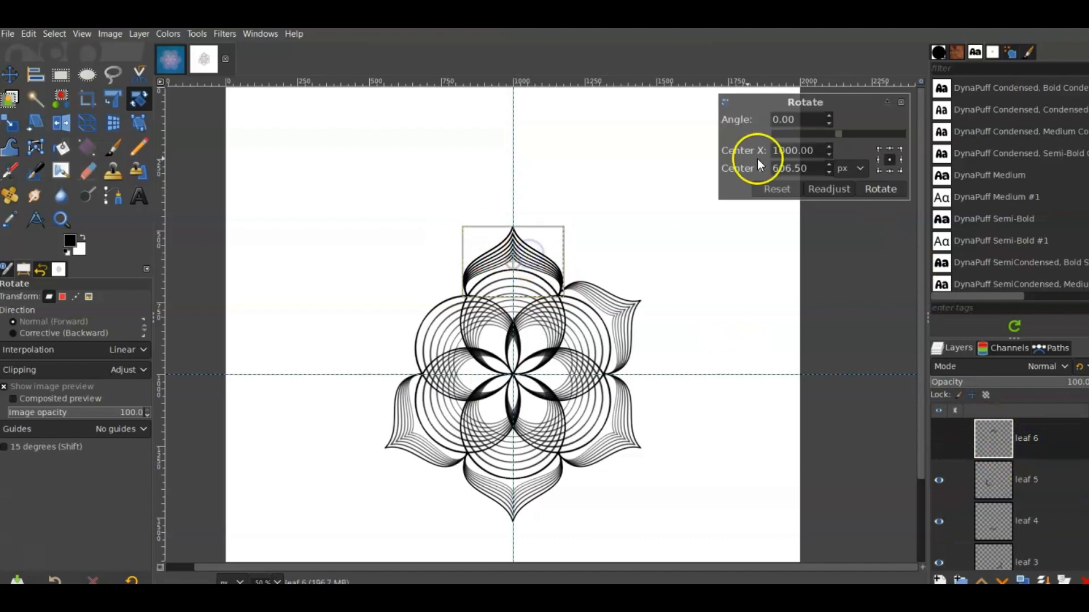
{"action": "left_click_drag", "start_coordinate": [527, 247], "coordinate": [527, 387]}
{"action": "triple_click", "coordinate": [784, 119]}
{"action": "type", "text": "-60"}
{"action": "left_click", "coordinate": [894, 191]}
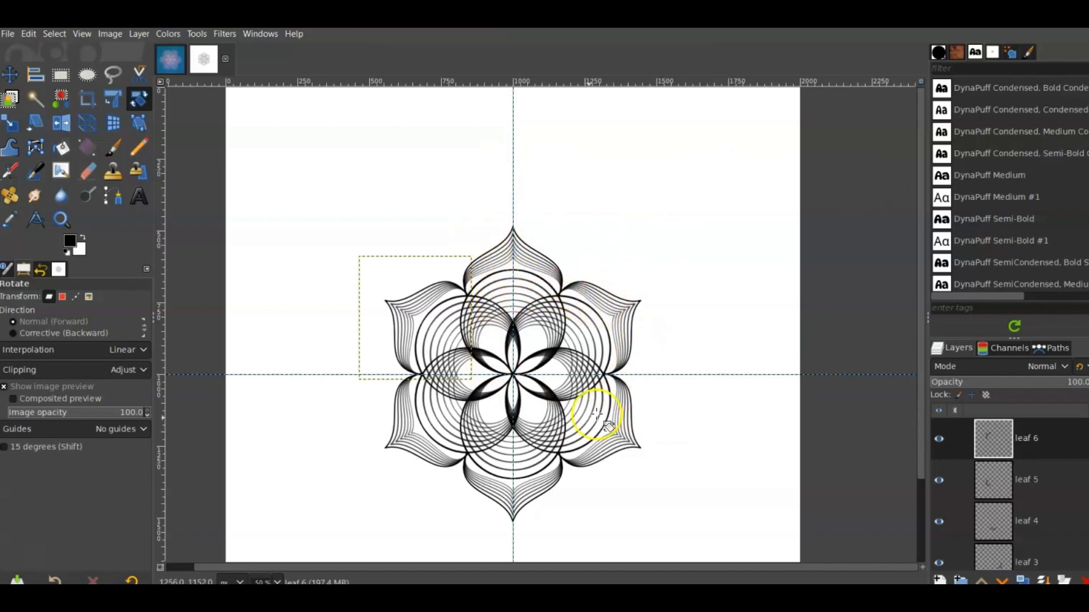
Check the finished blue reference mandala, and in the line-art image create a transparent 2000 × 2000 px layer named "small leaf 1"
{"action": "left_click", "coordinate": [169, 61]}
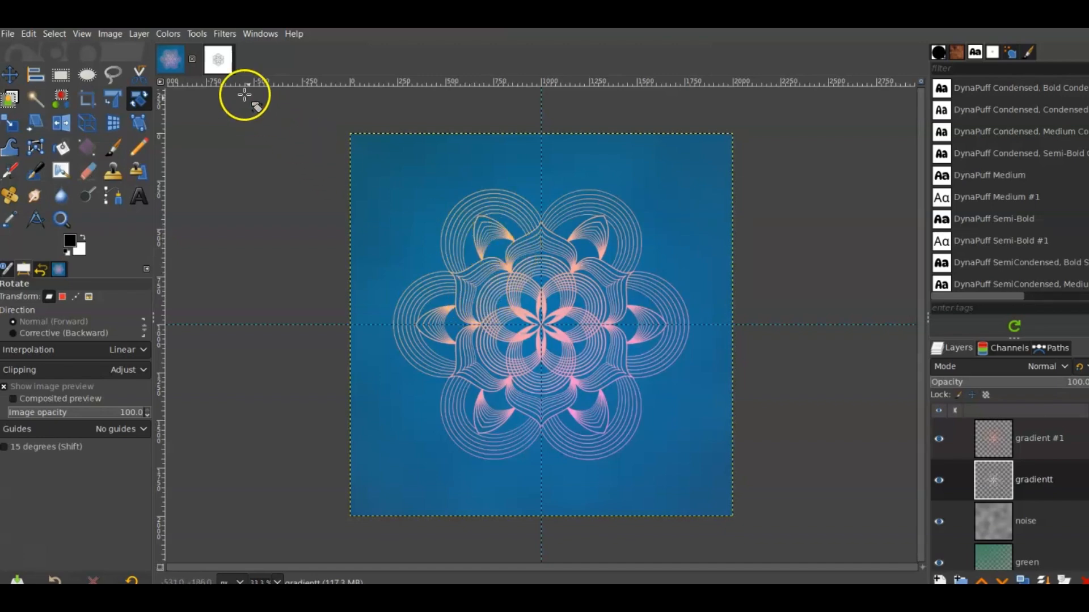
{"action": "left_click", "coordinate": [219, 60]}
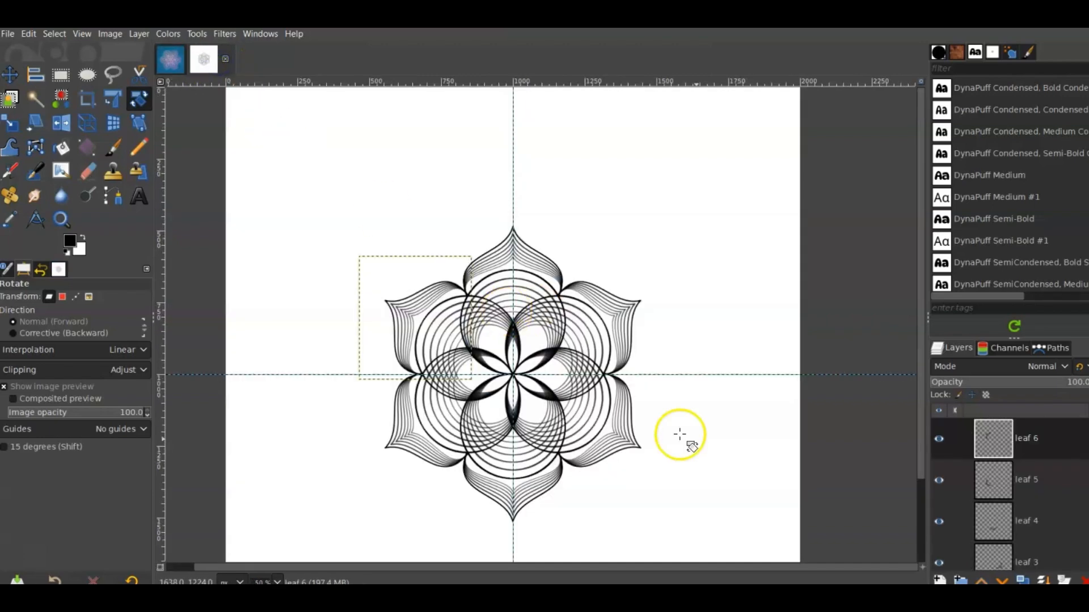
{"action": "left_click", "coordinate": [938, 579]}
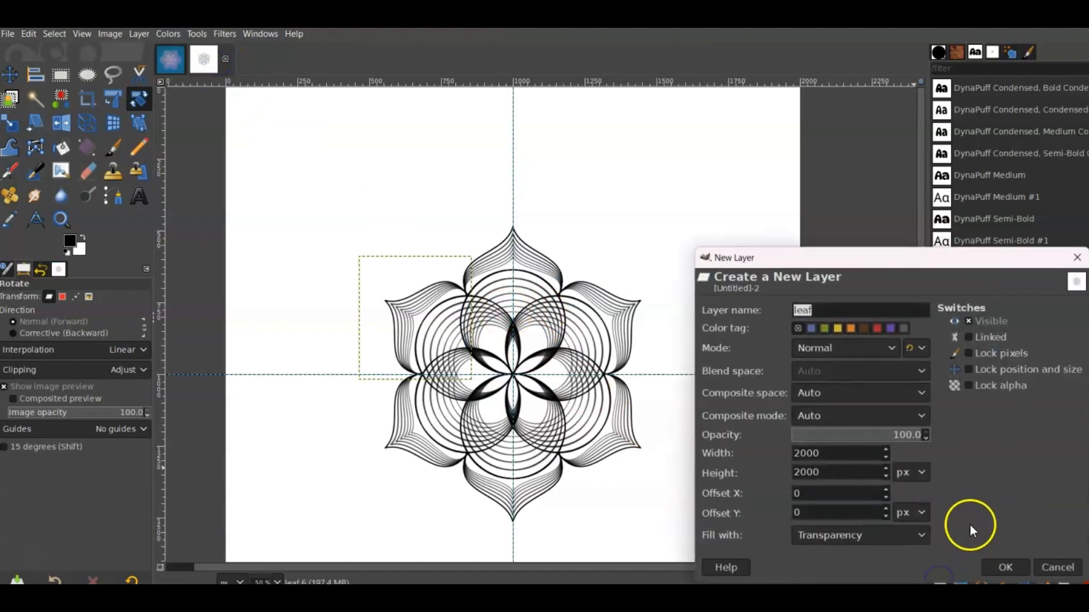
{"action": "left_click", "coordinate": [794, 310]}
{"action": "type", "text": "small"}
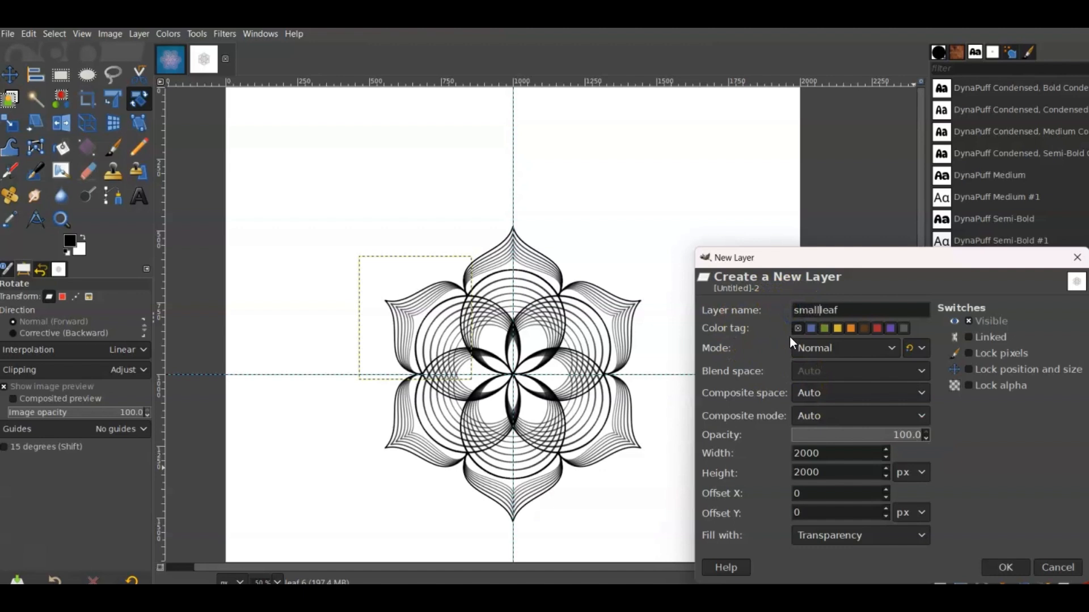
{"action": "left_click", "coordinate": [859, 313]}
{"action": "key", "text": "Return"}
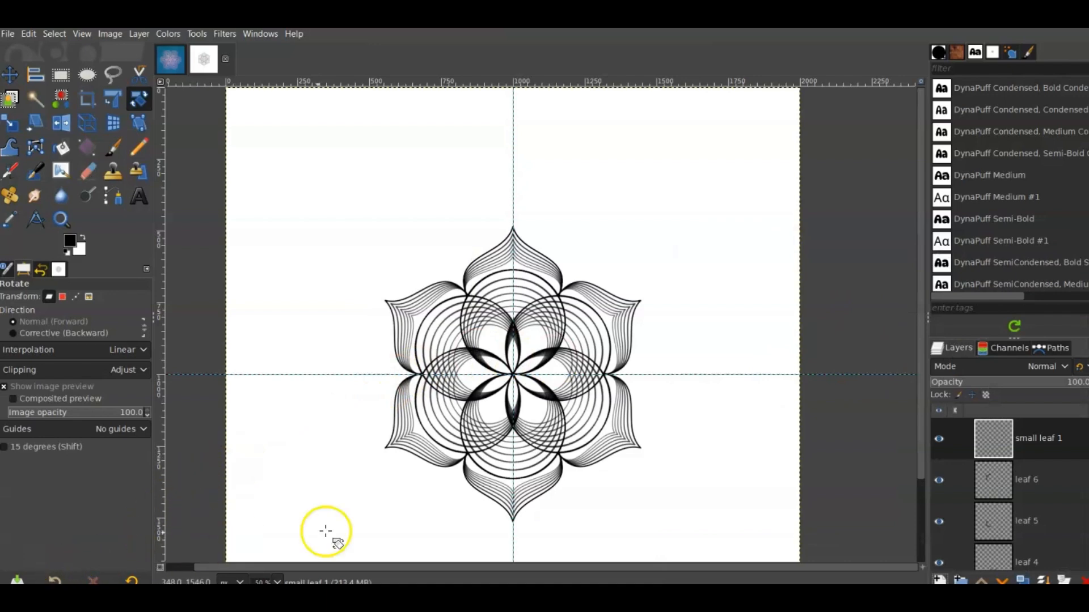
Draw a curved path from the horizontal guide at about x = 1600 px to the large leaf's outer edge at about 1411, 910 px
{"action": "scroll", "coordinate": [544, 454], "scroll_direction": "down", "scroll_amount": 3}
{"action": "scroll", "coordinate": [782, 424], "scroll_direction": "up", "scroll_amount": 3}
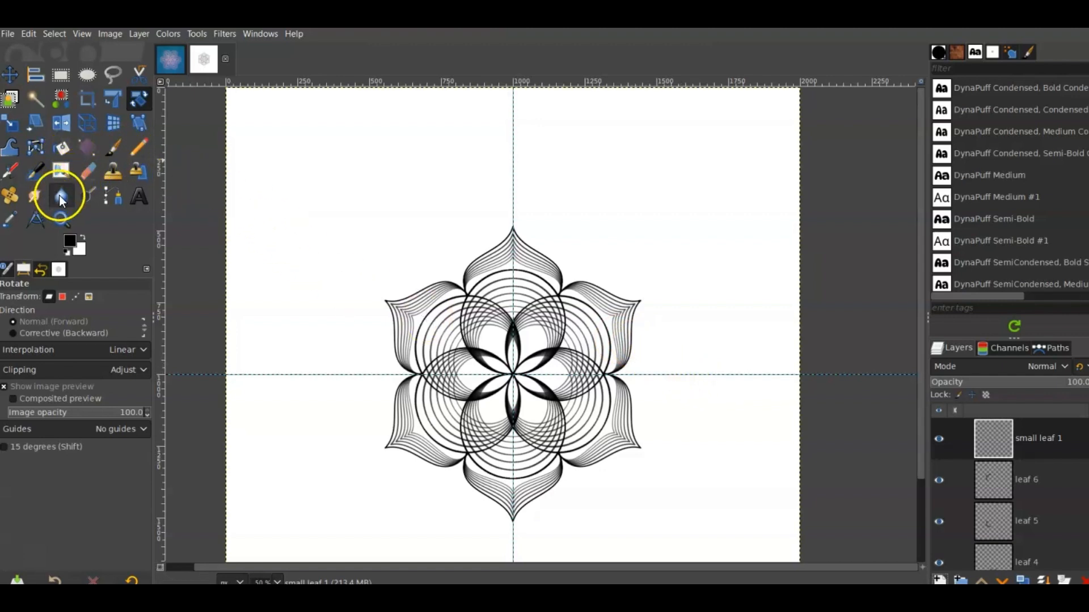
{"action": "left_click", "coordinate": [120, 202]}
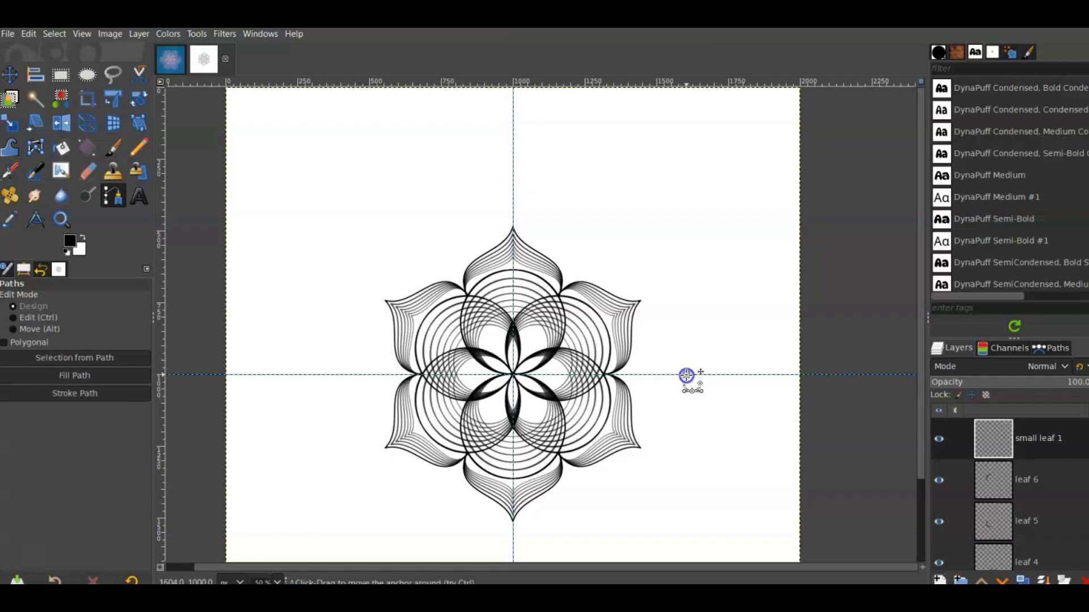
{"action": "scroll", "coordinate": [646, 361], "scroll_direction": "up", "scroll_amount": 4}
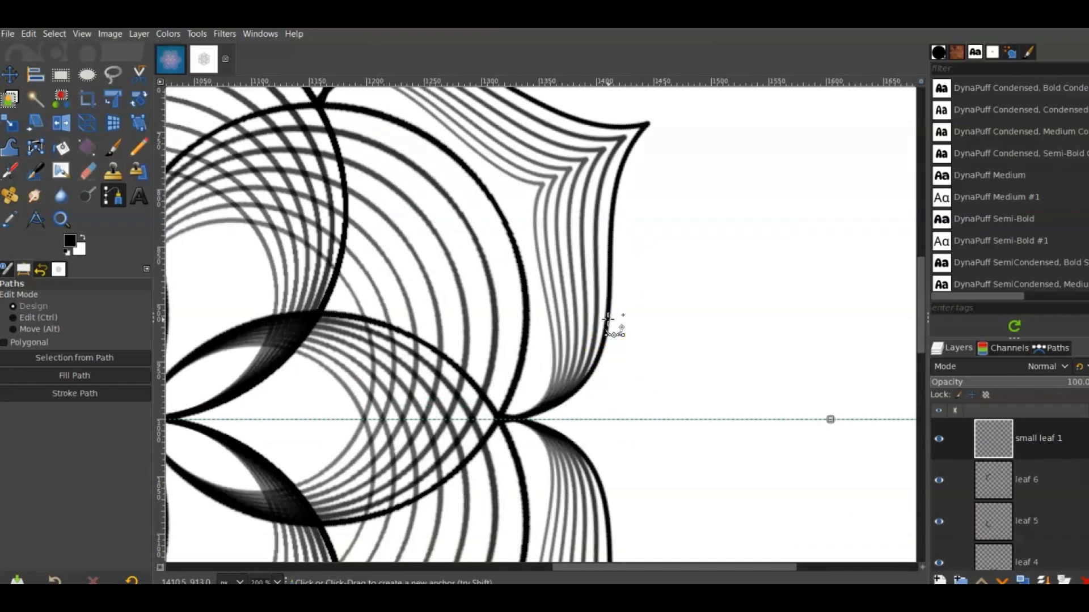
{"action": "left_click", "coordinate": [610, 315]}
{"action": "left_click_drag", "start_coordinate": [753, 382], "coordinate": [754, 372]}
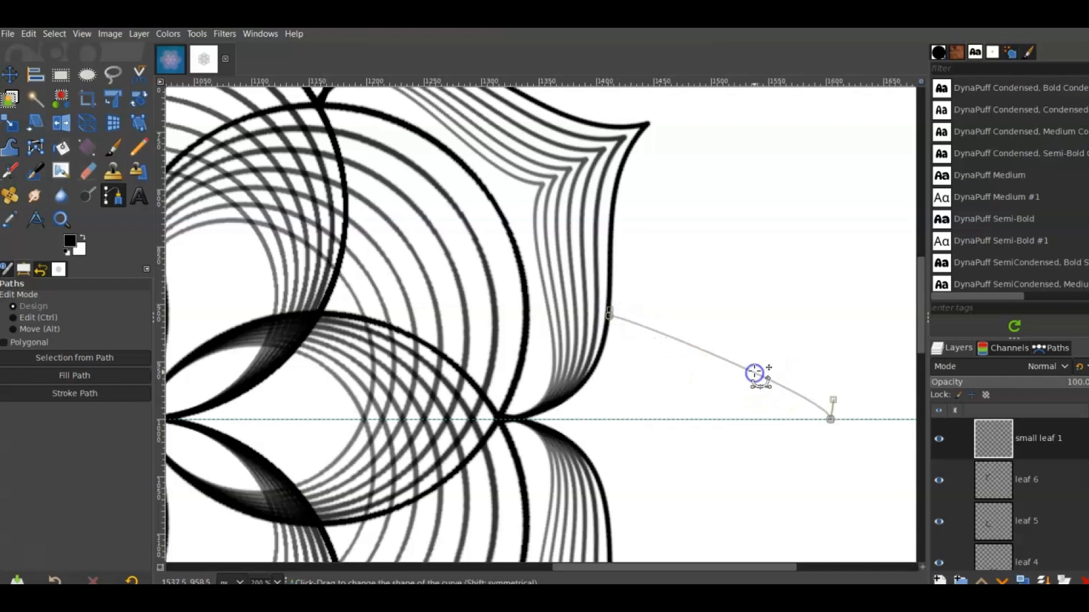
{"action": "left_click_drag", "start_coordinate": [833, 398], "coordinate": [780, 340]}
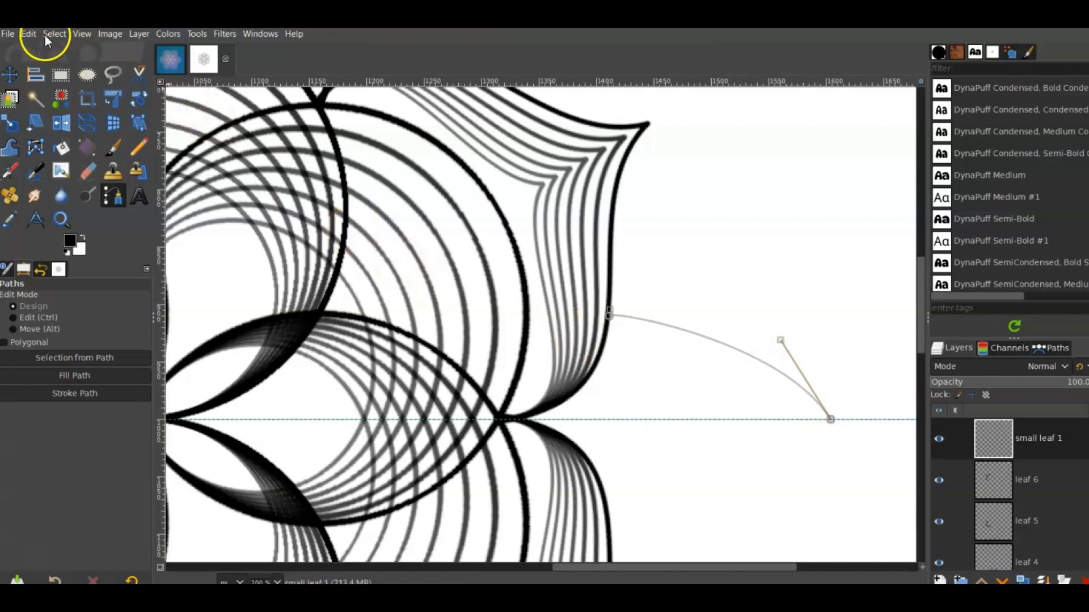
Stroke the curved path with a 5 px solid color line on the "small leaf 1" layer
{"action": "left_click", "coordinate": [28, 33]}
{"action": "left_click", "coordinate": [96, 387]}
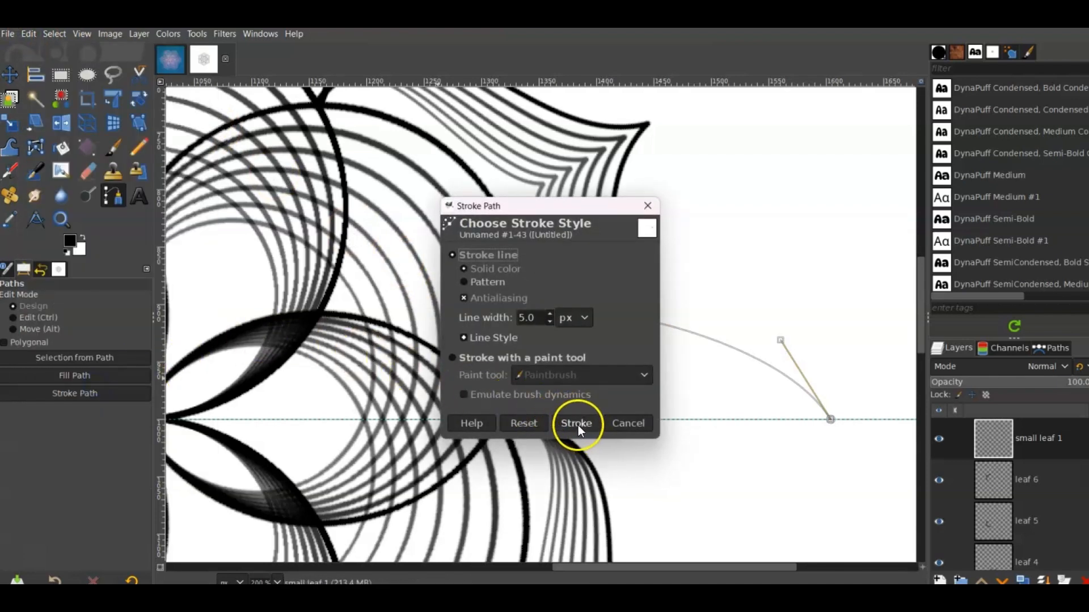
{"action": "left_click", "coordinate": [577, 426]}
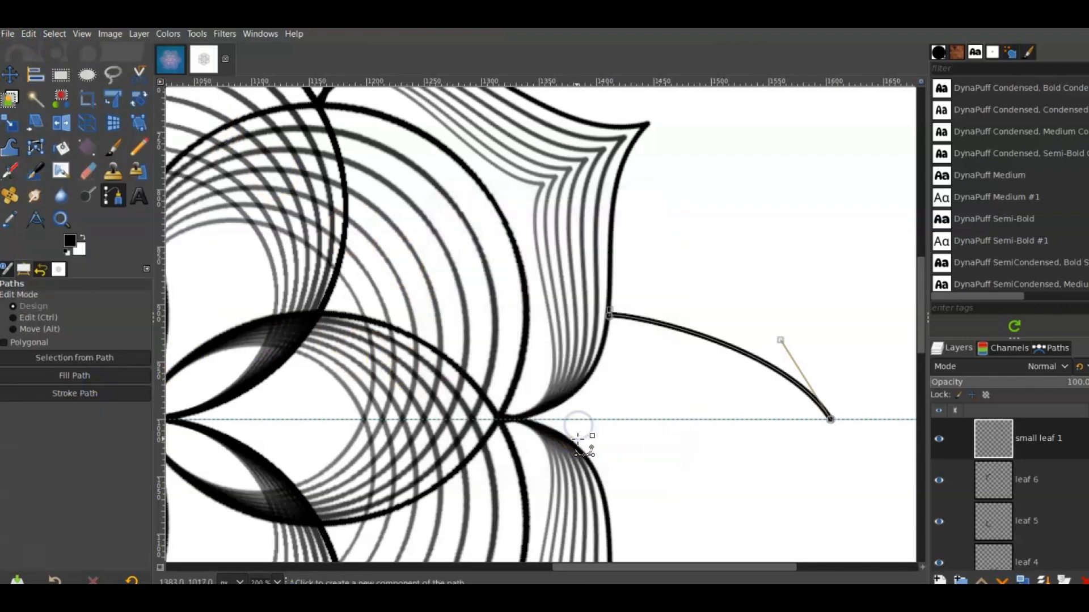
Duplicate the "small leaf 1" layer and flip the copy vertically to form the leaf's lower half
{"action": "left_click", "coordinate": [10, 74]}
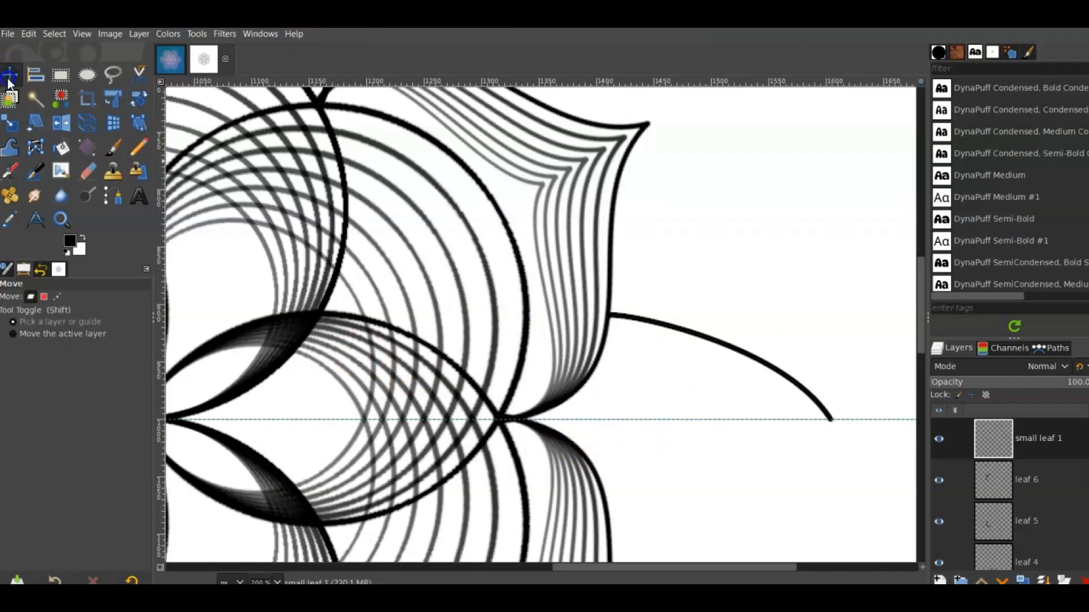
{"action": "left_click", "coordinate": [1021, 579]}
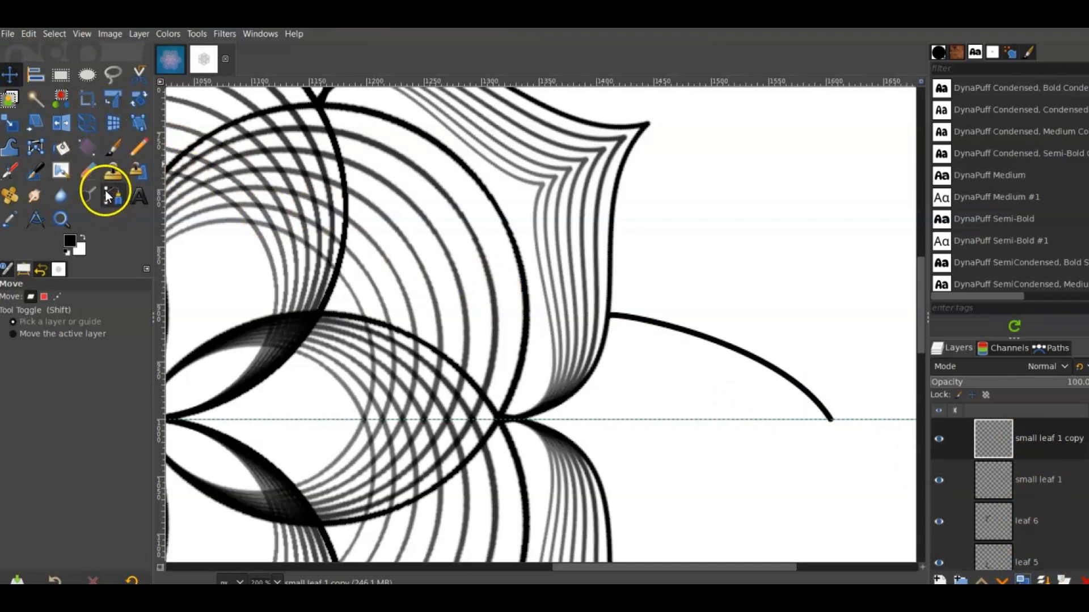
{"action": "left_click", "coordinate": [67, 127]}
{"action": "left_click", "coordinate": [54, 336]}
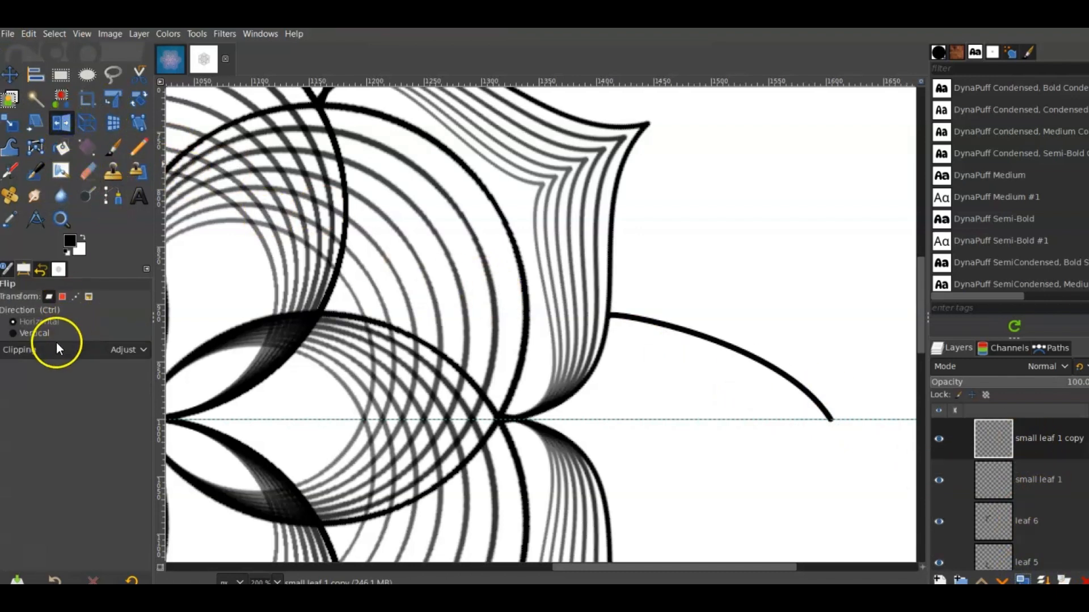
{"action": "left_click", "coordinate": [699, 399]}
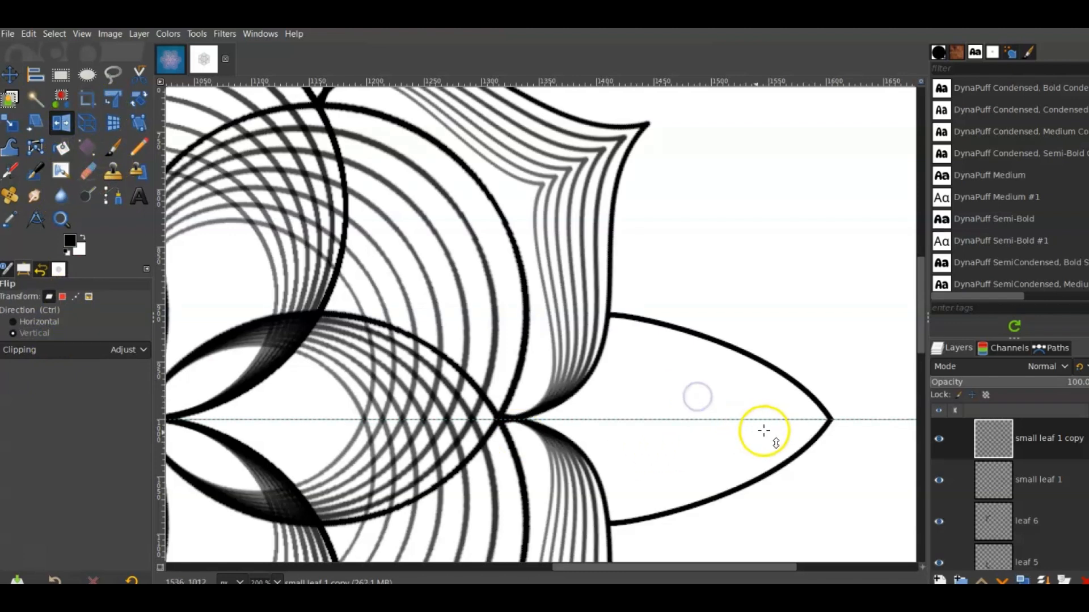
Merge the flipped copy down into "small leaf 1" and crop the layer to its content
{"action": "scroll", "coordinate": [673, 428], "scroll_direction": "down", "scroll_amount": 2, "text": "ctrl"}
{"action": "scroll", "coordinate": [671, 425], "scroll_direction": "down", "scroll_amount": 1}
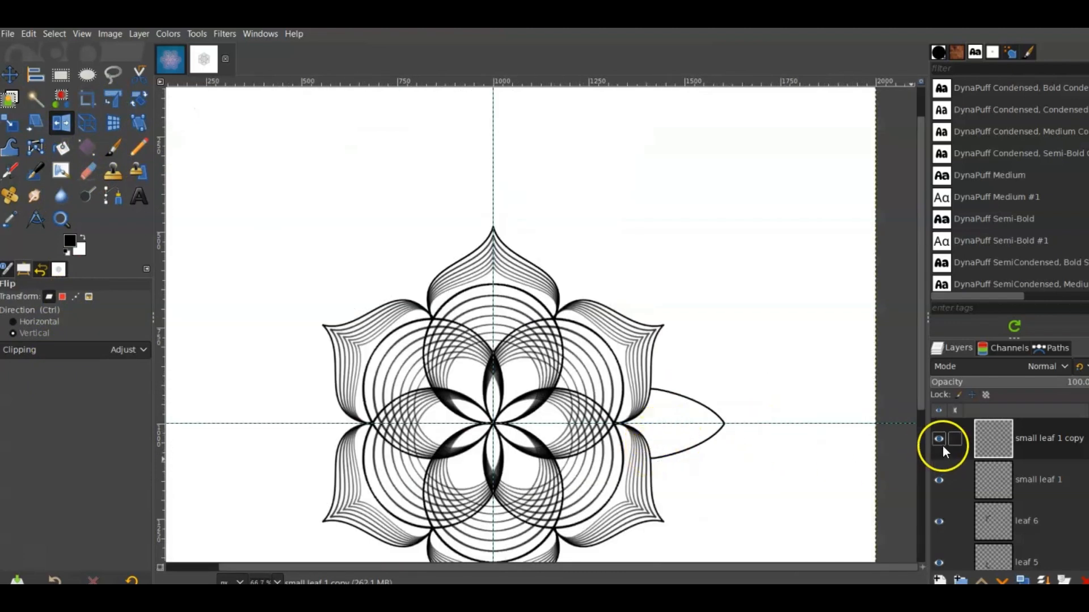
{"action": "left_click", "coordinate": [1033, 444]}
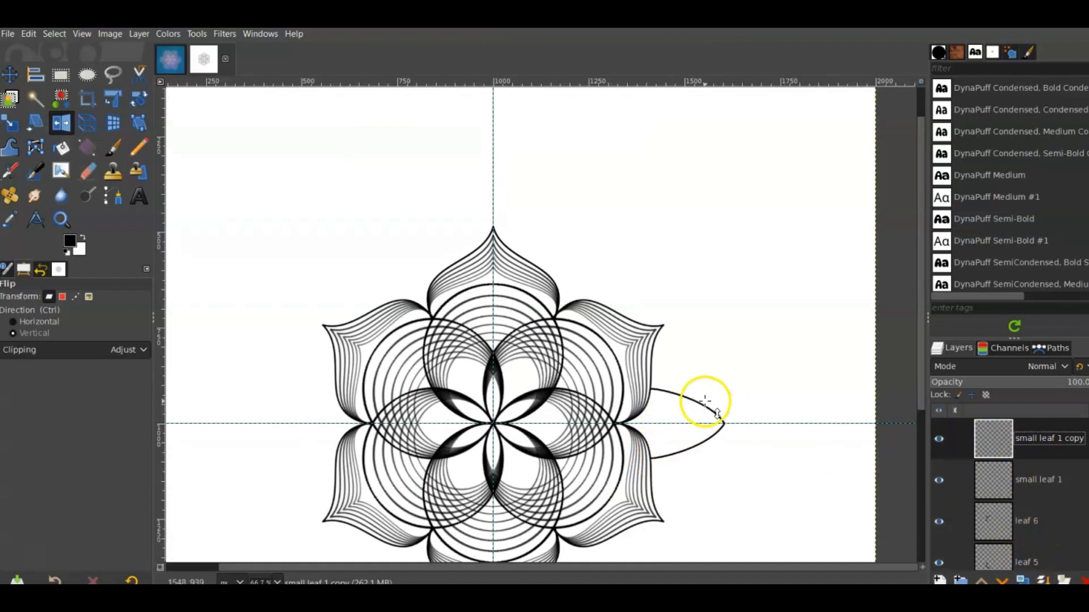
{"action": "left_click", "coordinate": [1040, 580]}
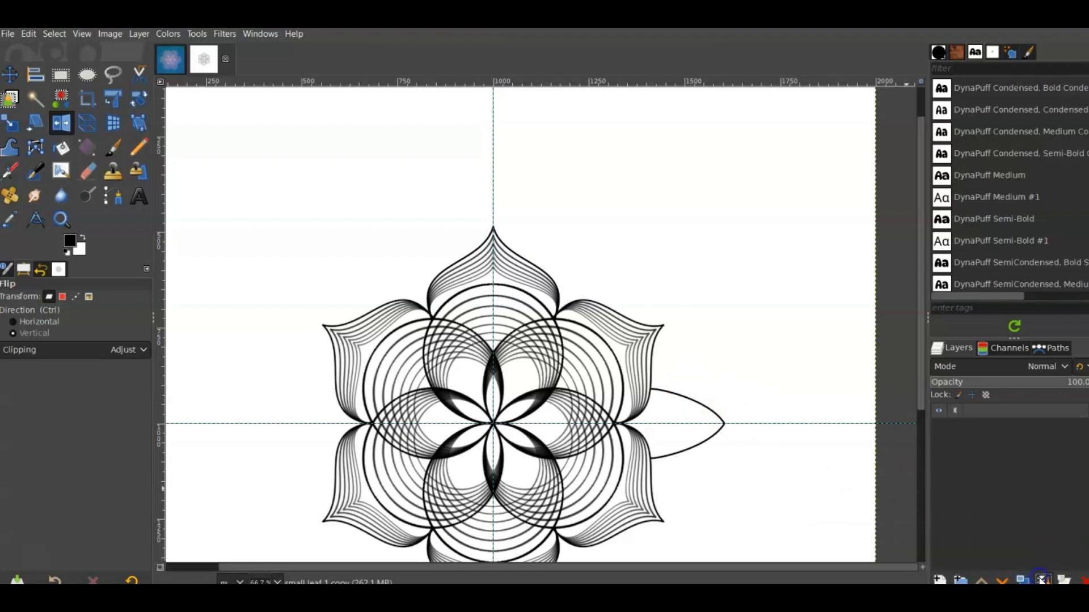
{"action": "left_click", "coordinate": [165, 34]}
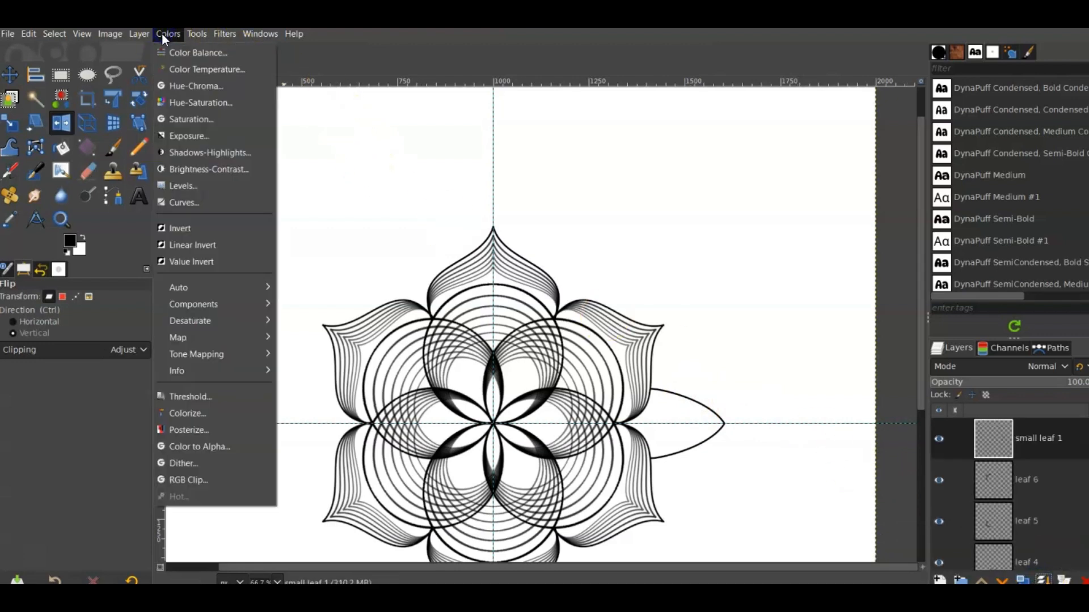
{"action": "mouse_move", "coordinate": [144, 35]}
{"action": "left_click", "coordinate": [193, 304]}
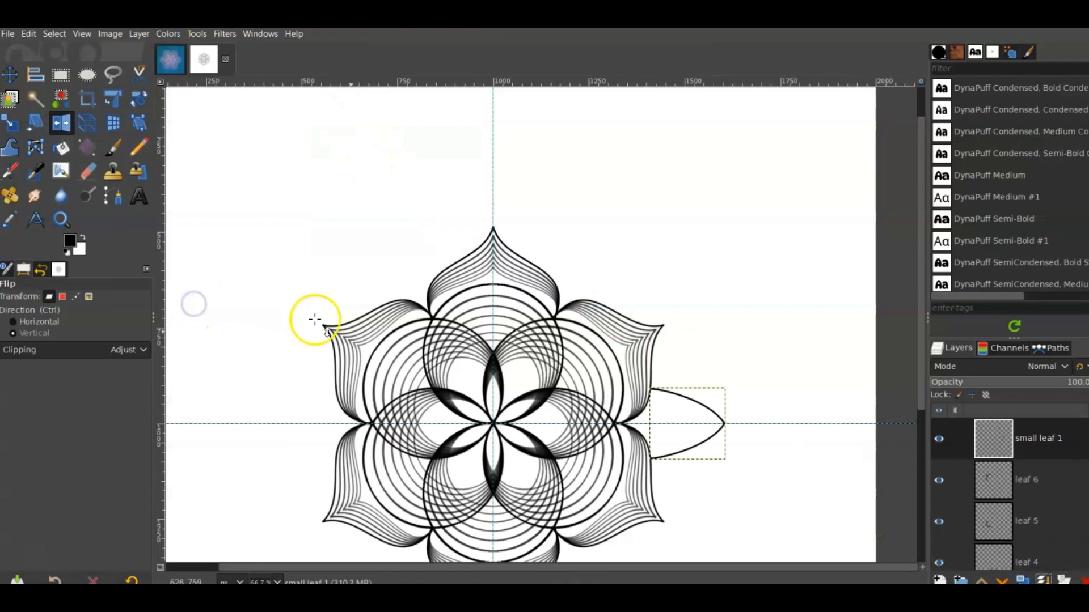
Start a Recursive Transform on the "small leaf 1" layer with 6 iterations and a fade opacity of 0.97
{"action": "key", "text": "slash"}
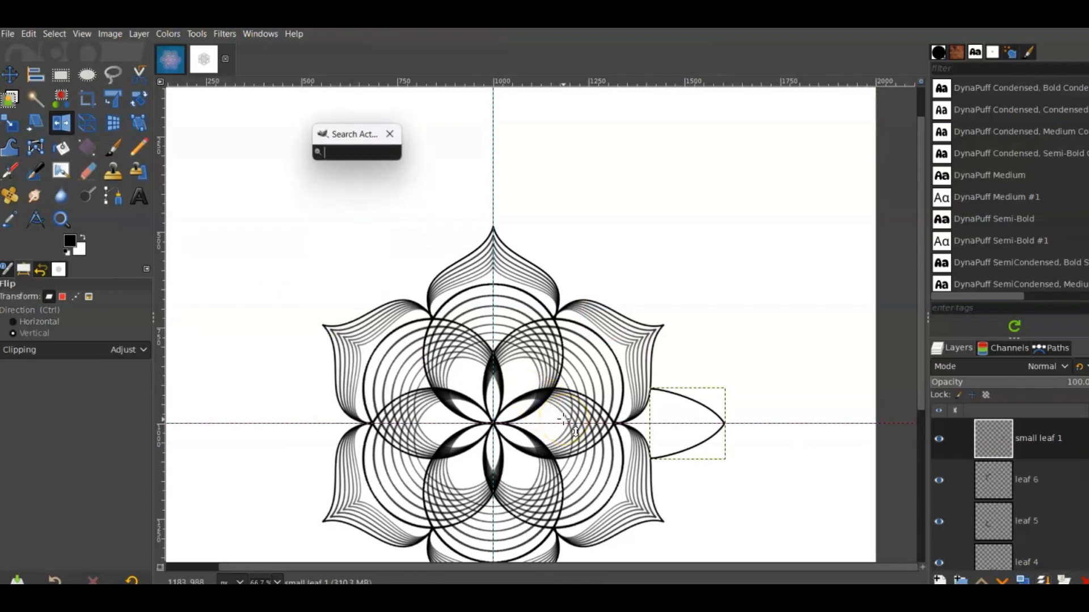
{"action": "type", "text": "recurs"}
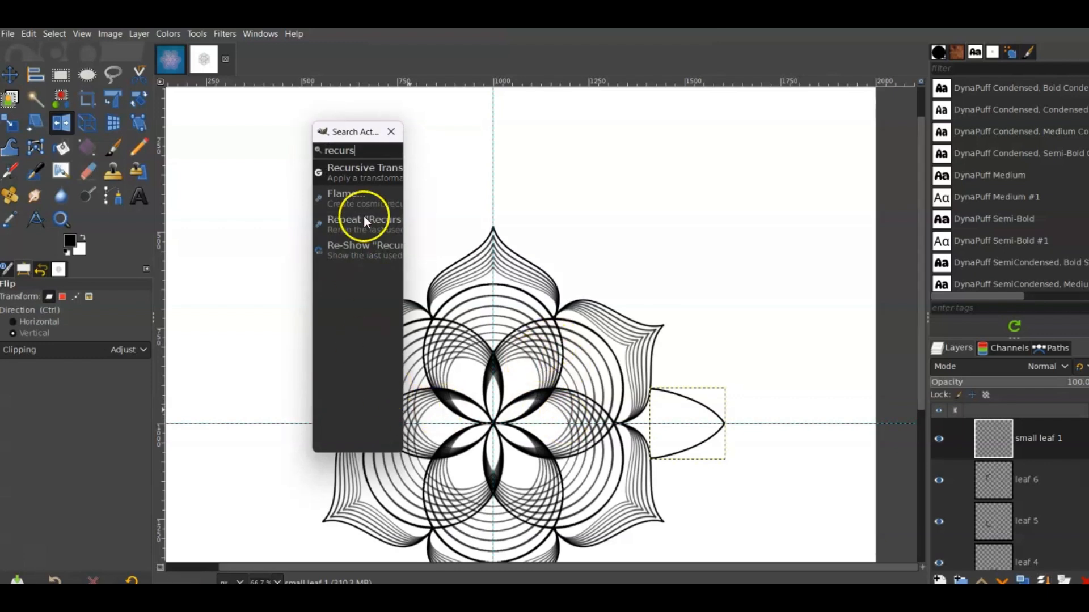
{"action": "left_click", "coordinate": [357, 172]}
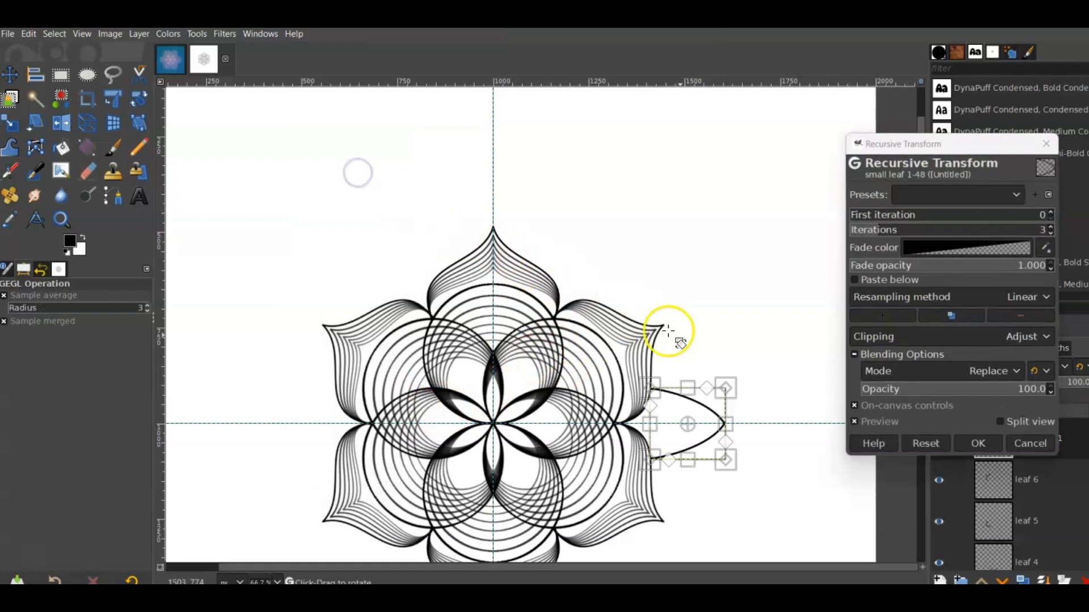
{"action": "left_click", "coordinate": [1048, 228]}
{"action": "key", "text": "BackSpace"}
{"action": "key", "text": "BackSpace"}
{"action": "type", "text": "6"}
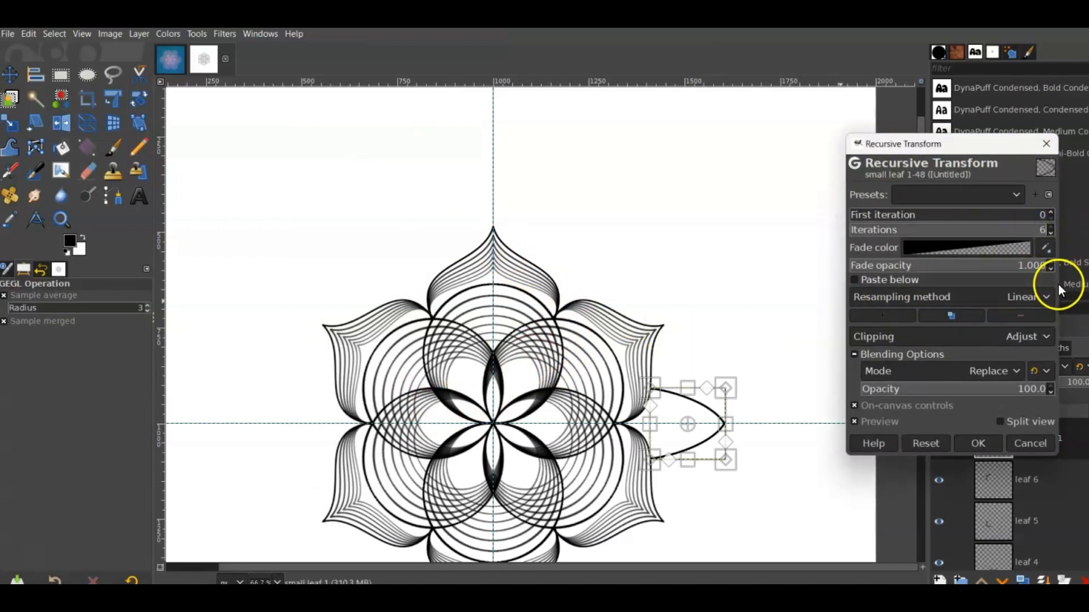
{"action": "left_click", "coordinate": [1028, 265]}
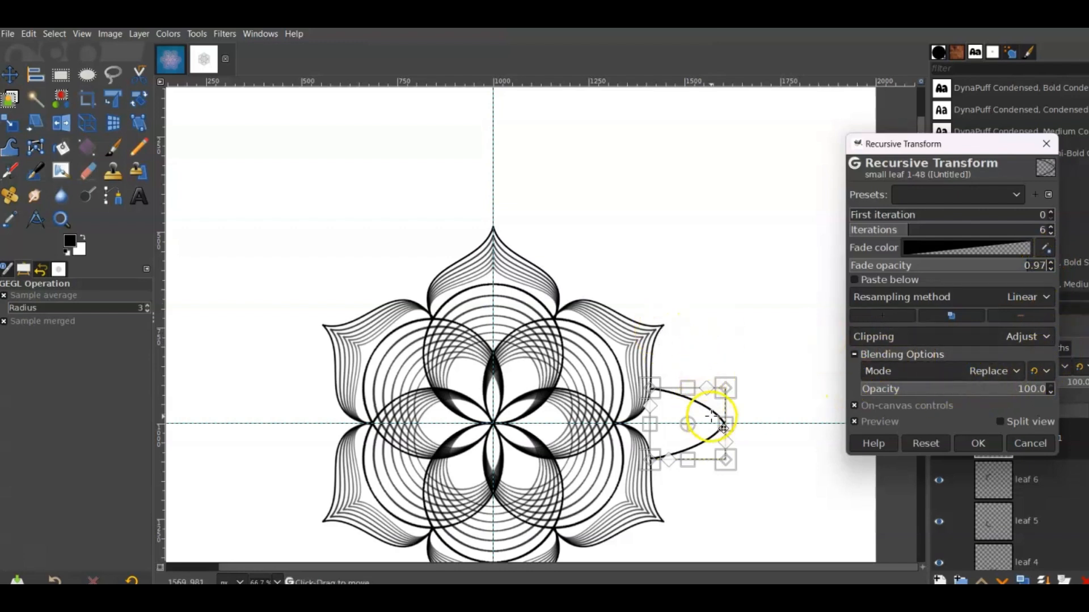
Shrink the recursive transform frame slightly inward from the small leaf's tip and pull in its lower outer corner
{"action": "left_click_drag", "start_coordinate": [724, 424], "coordinate": [724, 424]}
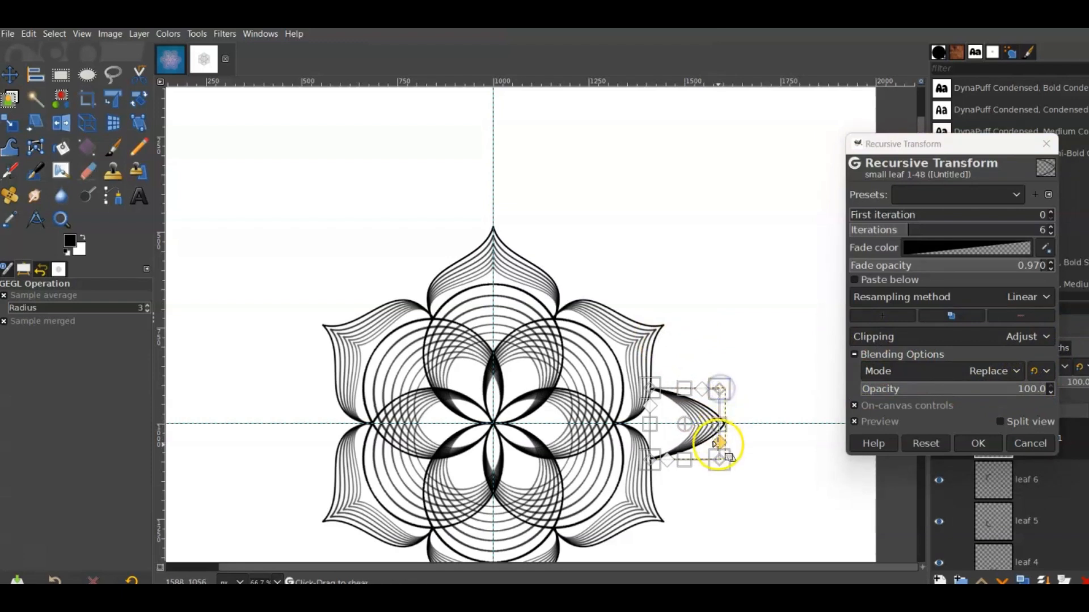
{"action": "left_click", "coordinate": [1064, 407]}
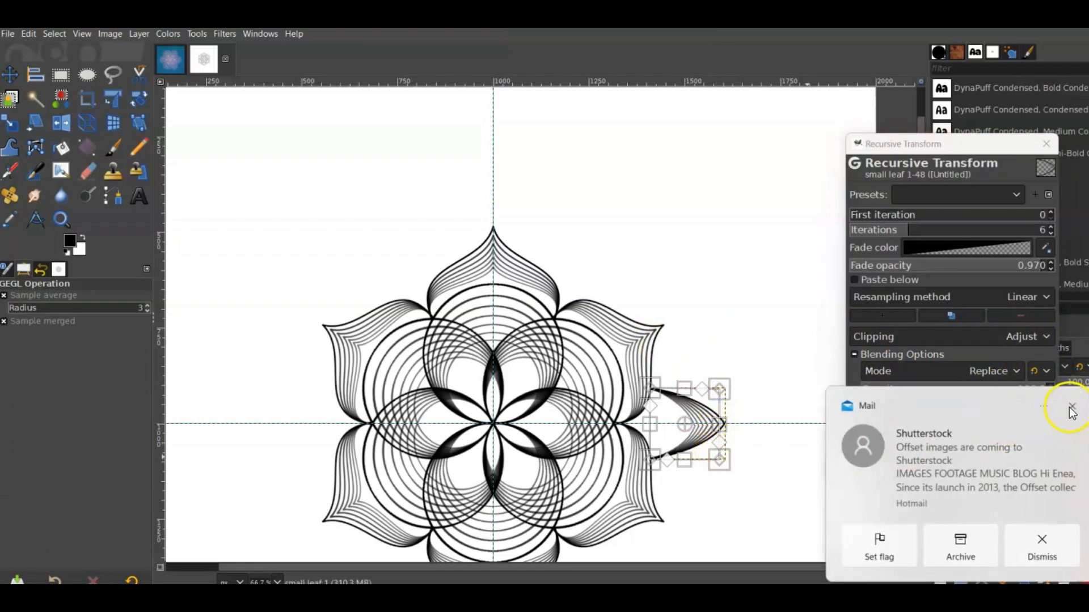
{"action": "left_click_drag", "start_coordinate": [722, 464], "coordinate": [720, 462]}
Stretch the recursive transform frame slightly toward the small leaf's tip, refine its upper outer corner, and apply the transform
{"action": "scroll", "coordinate": [715, 453], "scroll_direction": "up", "scroll_amount": 1}
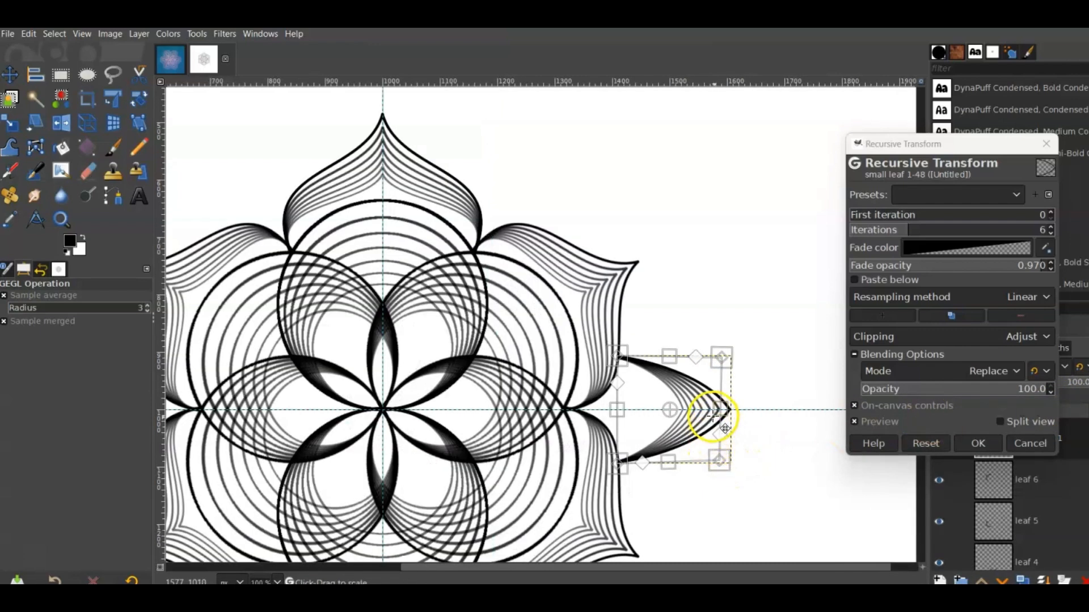
{"action": "left_click_drag", "start_coordinate": [720, 409], "coordinate": [728, 410]}
{"action": "left_click", "coordinate": [719, 359]}
{"action": "left_click_drag", "start_coordinate": [720, 359], "coordinate": [723, 359]}
{"action": "scroll", "coordinate": [699, 414], "scroll_direction": "up", "scroll_amount": 2}
{"action": "left_click_drag", "start_coordinate": [731, 404], "coordinate": [737, 406]}
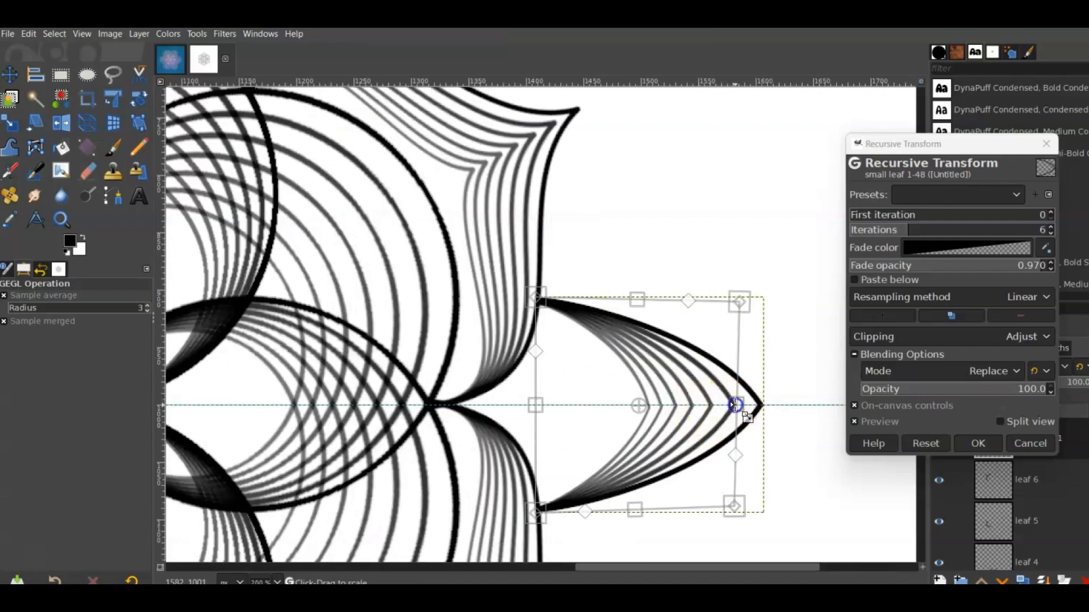
{"action": "scroll", "coordinate": [737, 406], "scroll_direction": "down", "scroll_amount": 4}
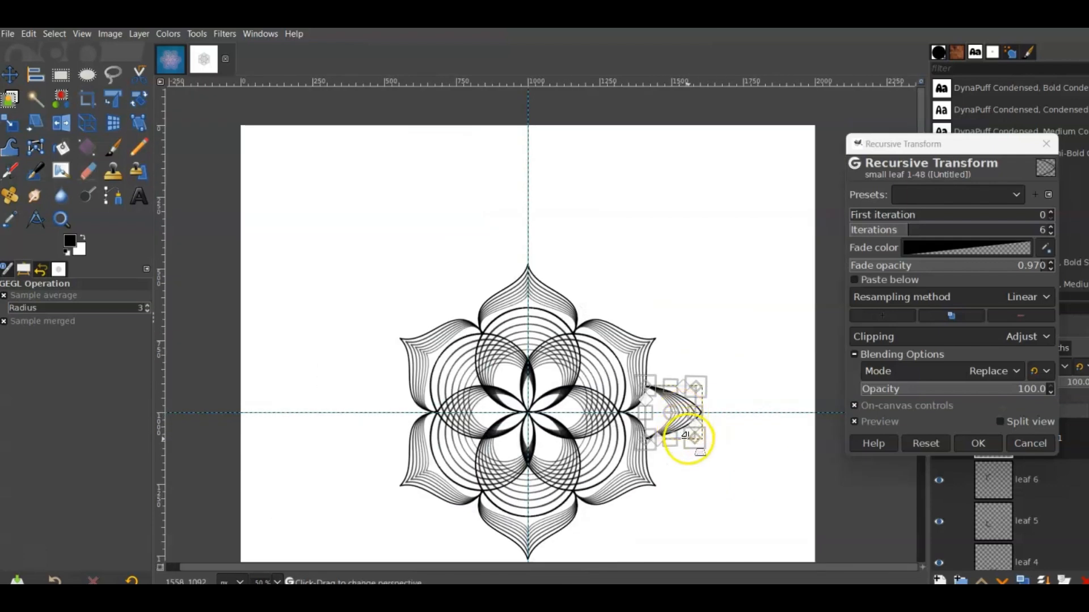
{"action": "scroll", "coordinate": [688, 438], "scroll_direction": "up", "scroll_amount": 4}
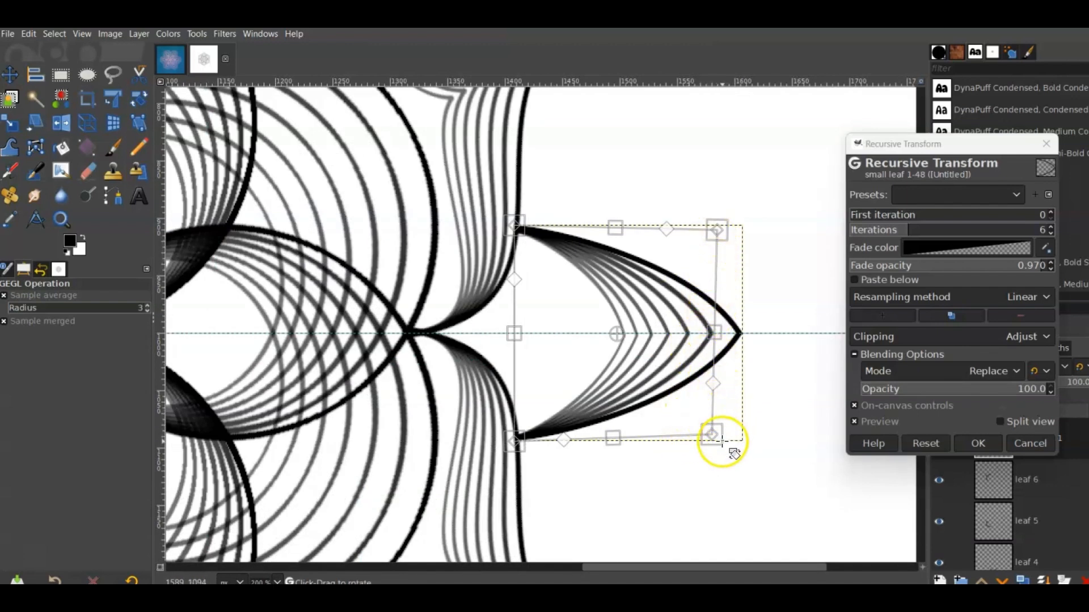
{"action": "scroll", "coordinate": [712, 434], "scroll_direction": "up", "scroll_amount": 2}
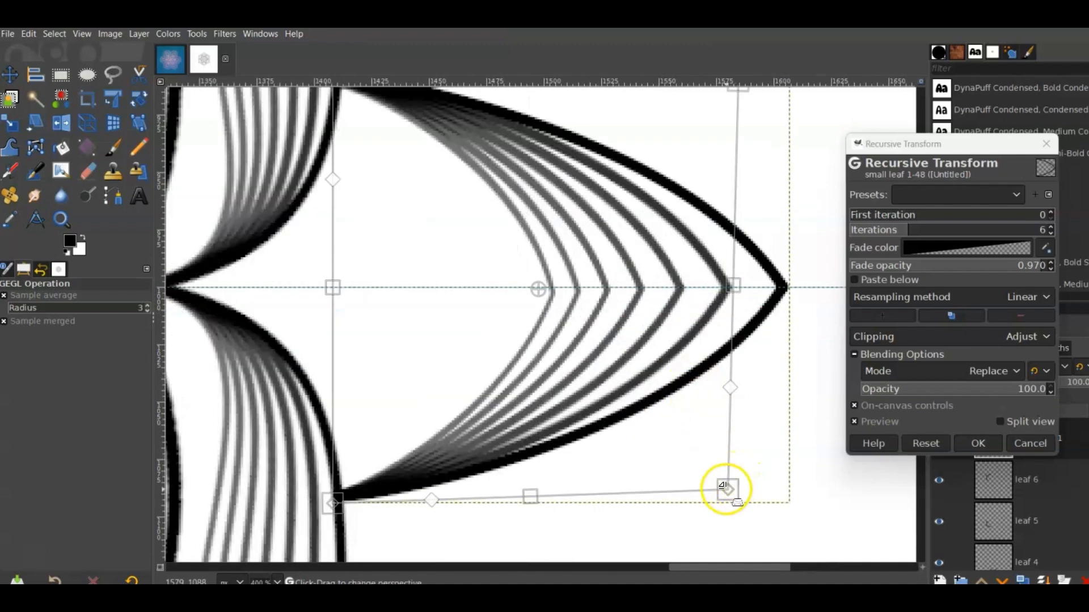
{"action": "scroll", "coordinate": [650, 451], "scroll_direction": "down", "scroll_amount": 5}
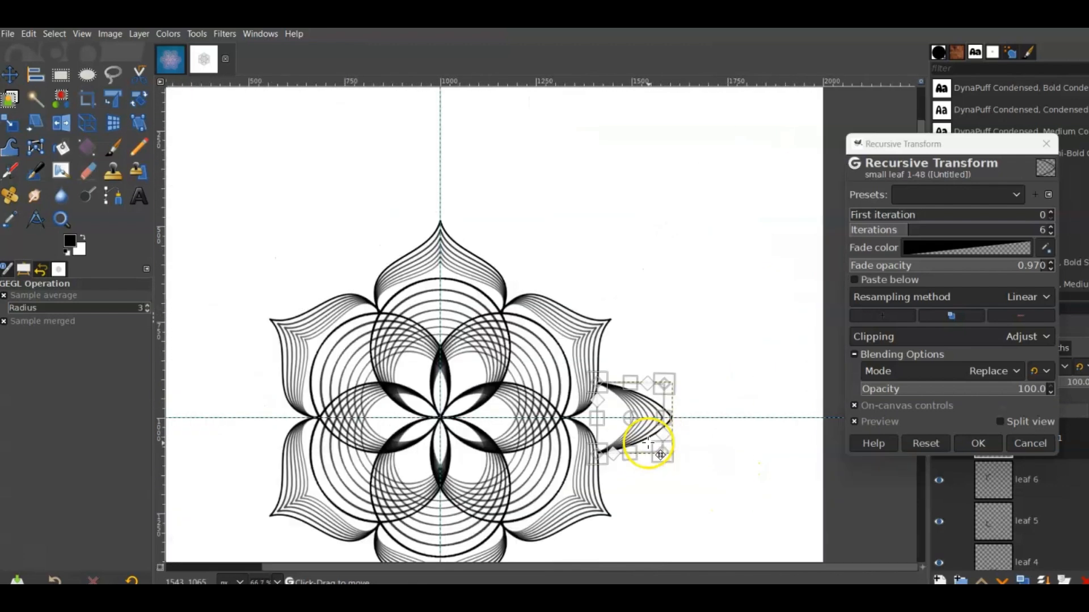
{"action": "scroll", "coordinate": [641, 467], "scroll_direction": "down", "scroll_amount": 3}
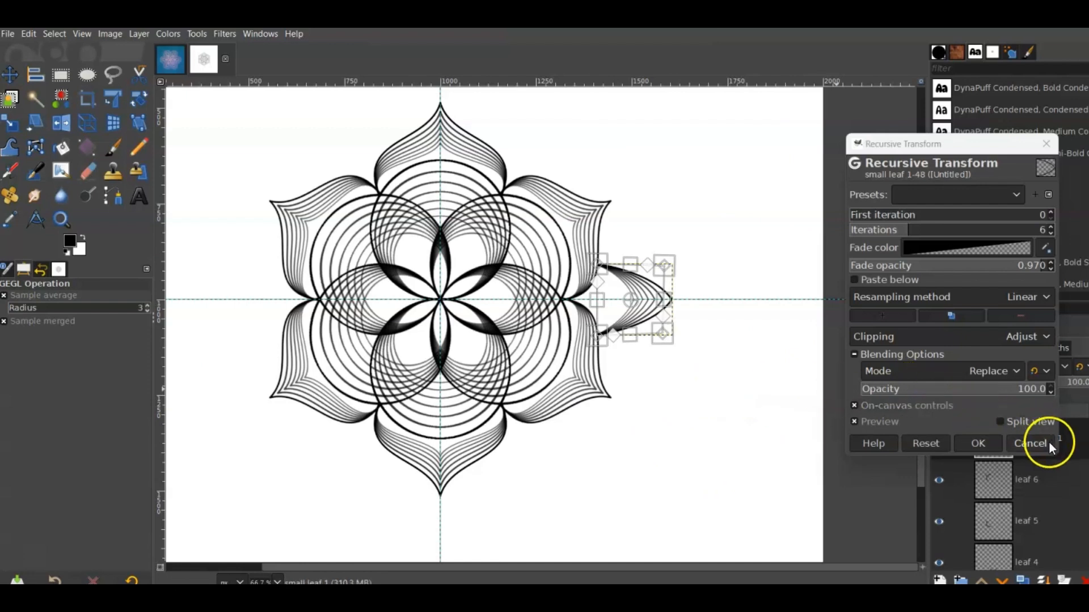
{"action": "left_click", "coordinate": [978, 445]}
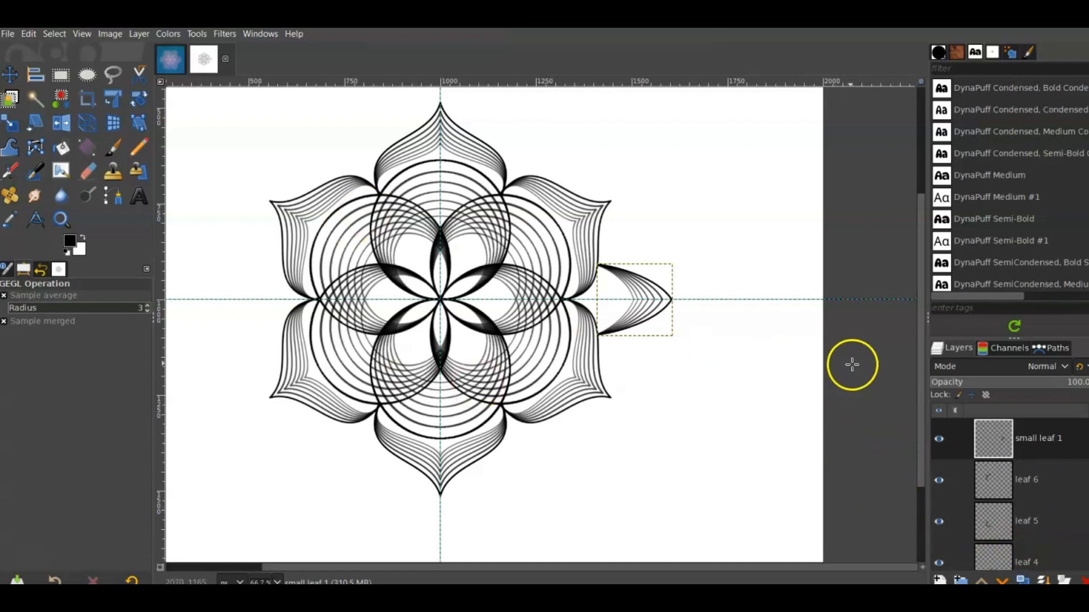
Duplicate the "small leaf 1" layer to make five copies
{"action": "left_click", "coordinate": [1025, 579]}
{"action": "left_click", "coordinate": [1025, 579]}
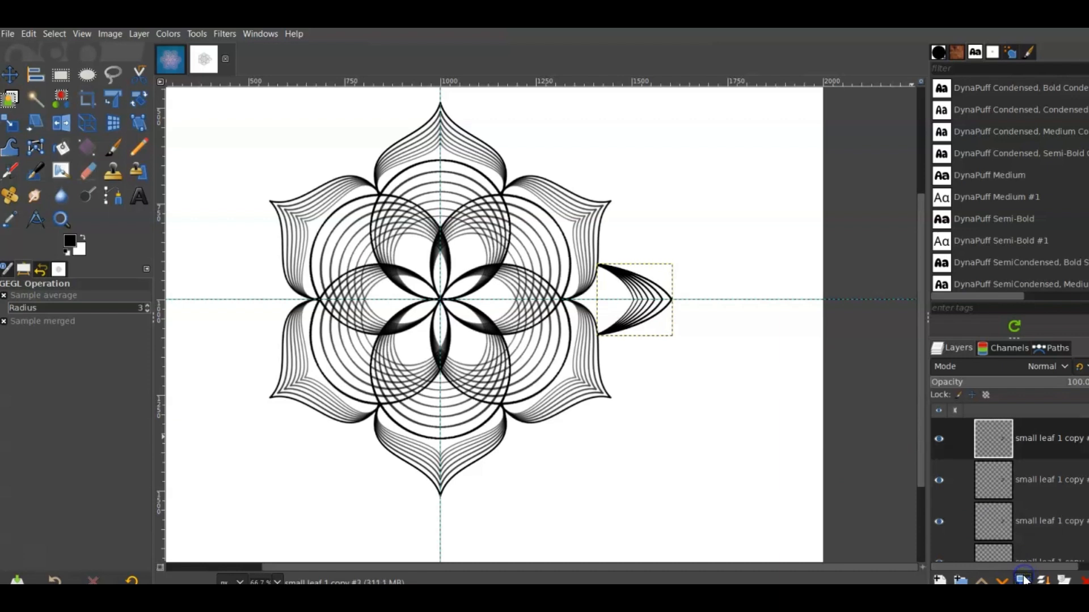
{"action": "left_click", "coordinate": [1024, 577]}
Rename the first two copies of the small leaf layer "small leaf 2" and "small leaf 3"
{"action": "scroll", "coordinate": [1029, 519], "scroll_direction": "down", "scroll_amount": 6}
{"action": "left_click", "coordinate": [1059, 469]}
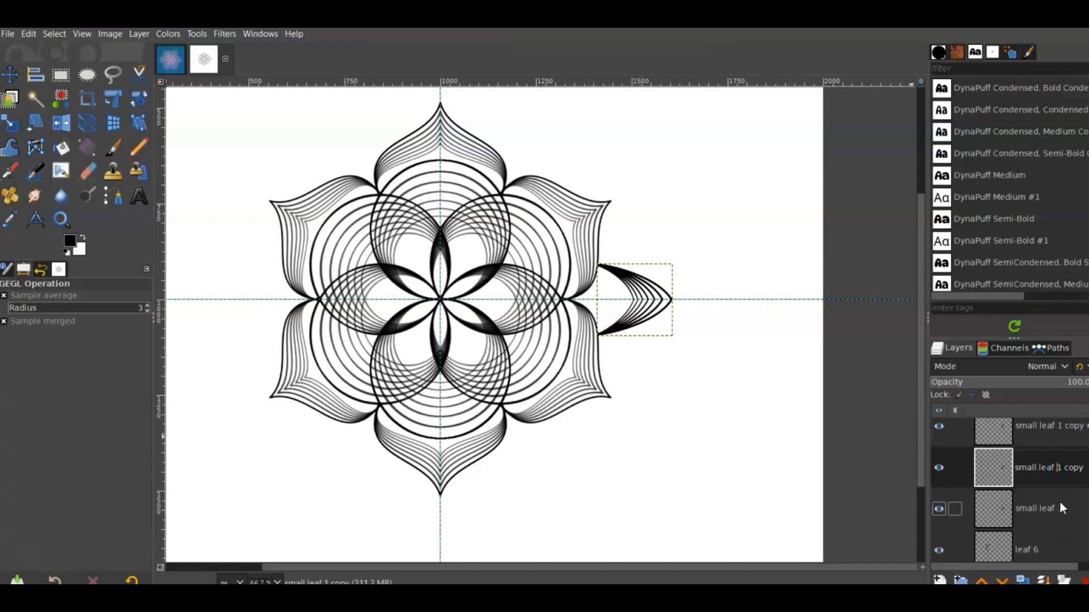
{"action": "key", "text": "Return"}
{"action": "left_click", "coordinate": [1056, 437]}
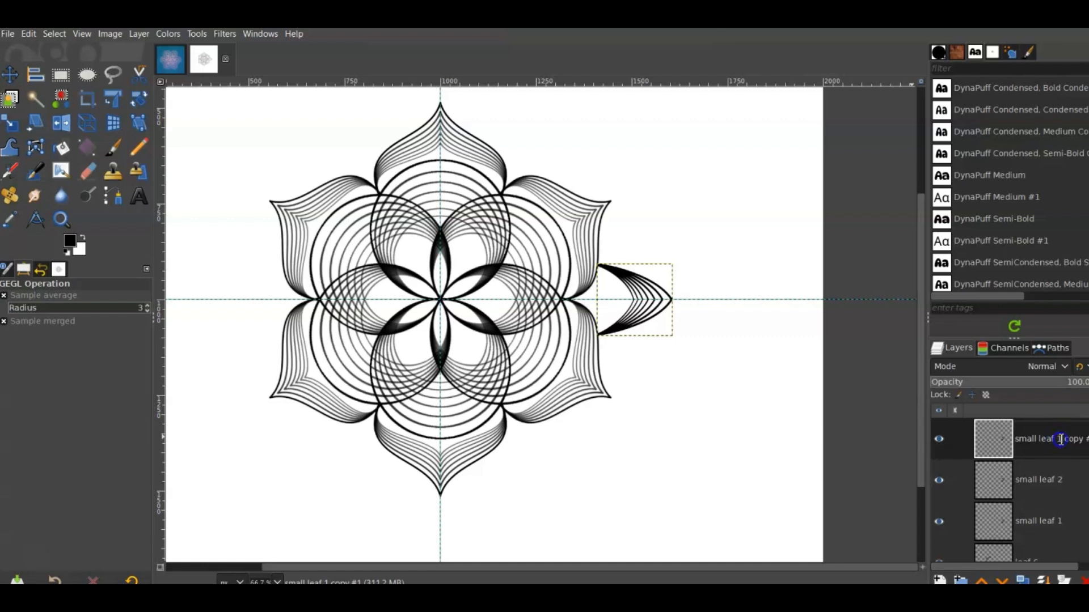
{"action": "type", "text": "small leaf 3"}
{"action": "key", "text": "Return"}
Rename the remaining three small leaf copies "small leaf 4", "small leaf 5" and "small leaf 6"
{"action": "scroll", "coordinate": [1059, 468], "scroll_direction": "up", "scroll_amount": 1}
{"action": "double_click", "coordinate": [1062, 443]}
{"action": "left_click", "coordinate": [1057, 443]}
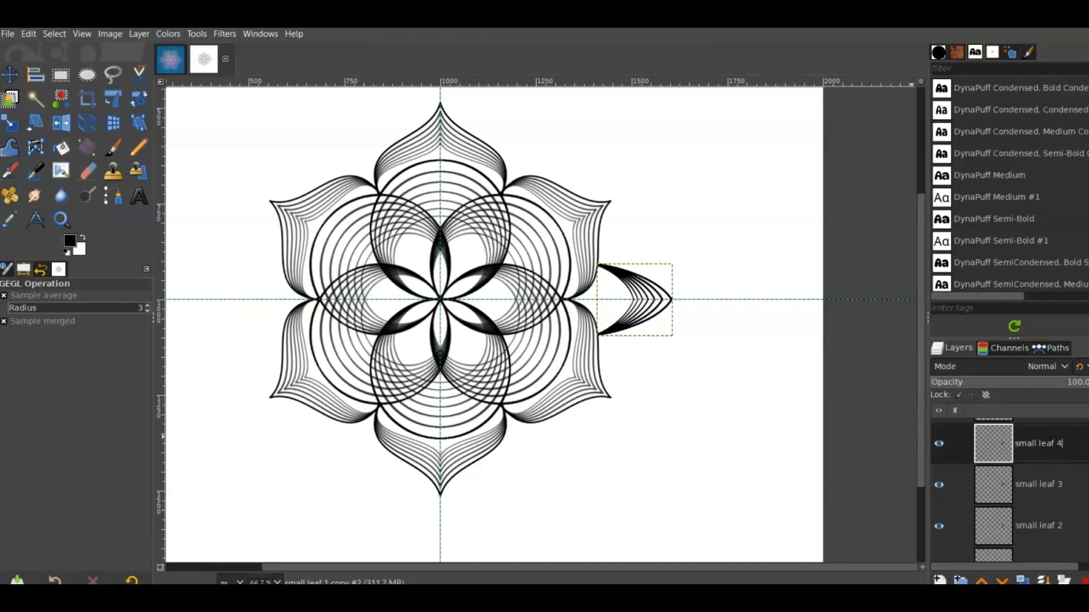
{"action": "key", "text": "Return"}
{"action": "scroll", "coordinate": [1067, 444], "scroll_direction": "up", "scroll_amount": 1}
{"action": "double_click", "coordinate": [1063, 445]}
{"action": "left_click", "coordinate": [1058, 444]}
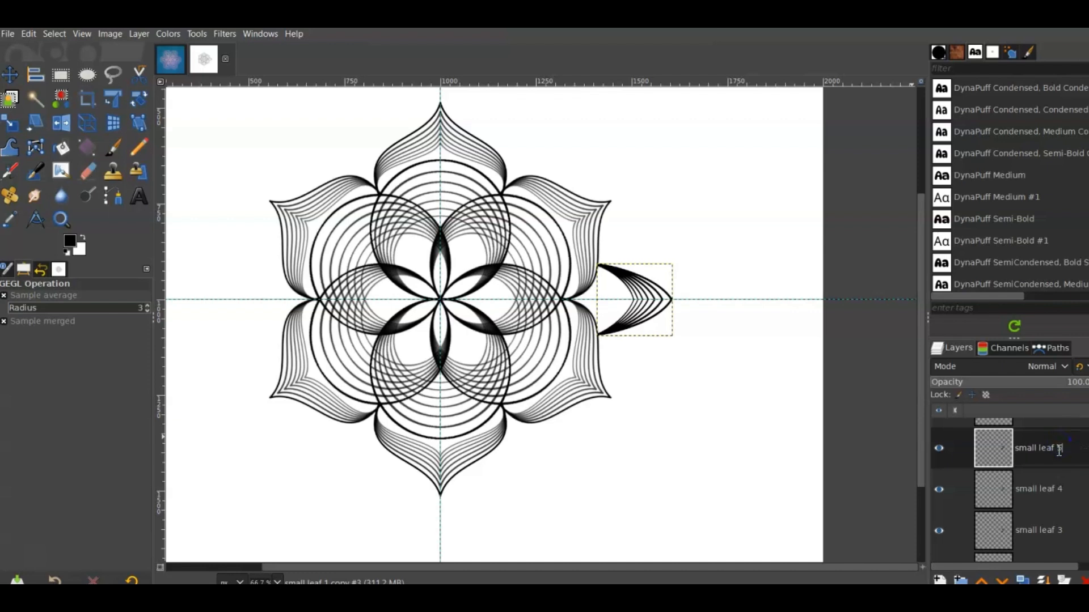
{"action": "key", "text": "Return"}
{"action": "scroll", "coordinate": [1041, 448], "scroll_direction": "up", "scroll_amount": 1}
{"action": "double_click", "coordinate": [1052, 439]}
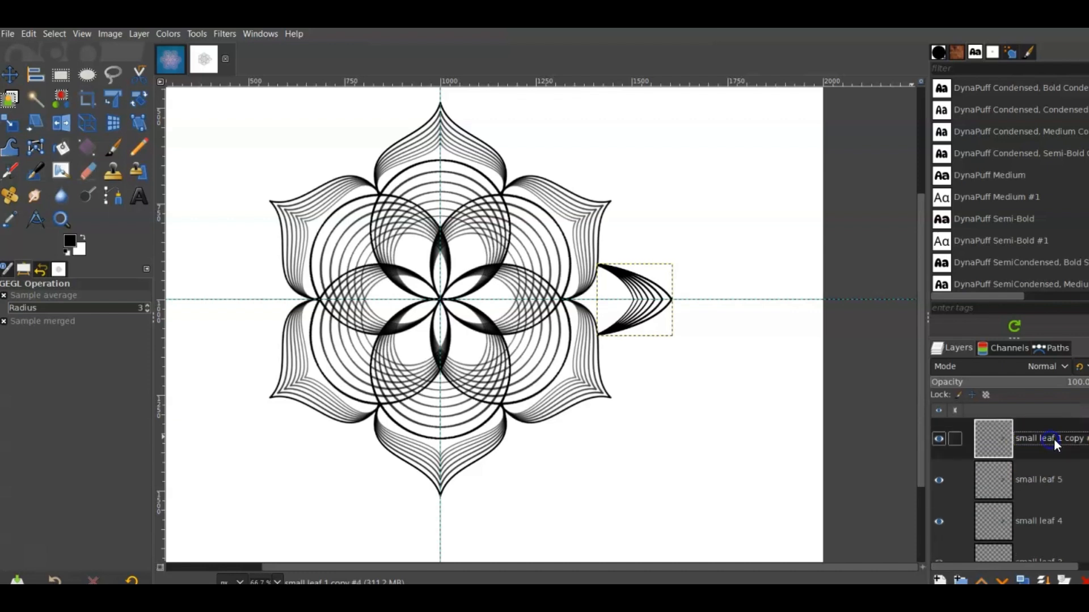
{"action": "double_click", "coordinate": [1059, 440]}
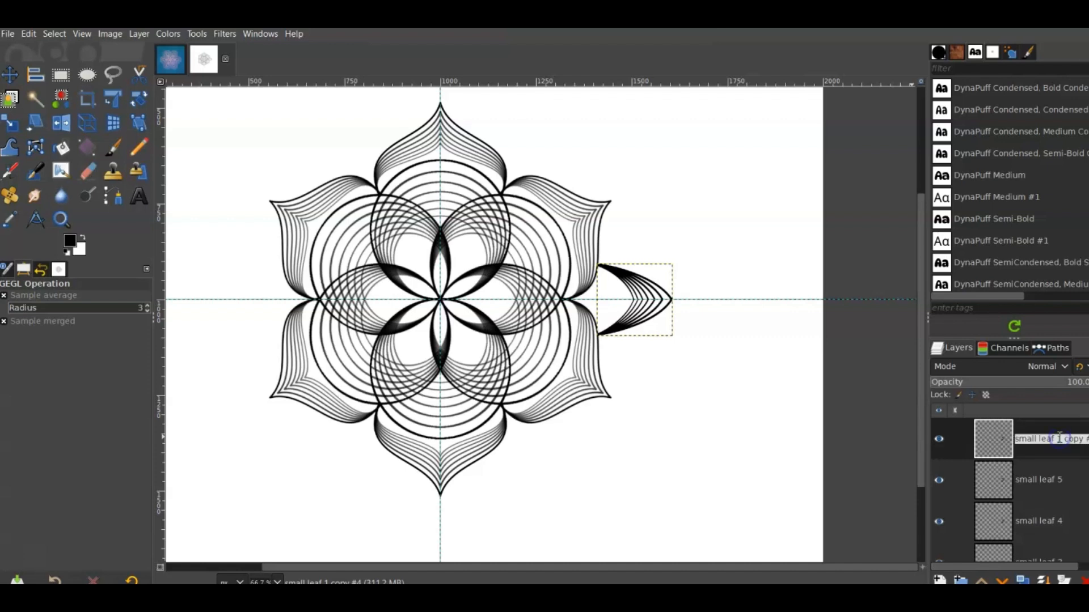
{"action": "left_click", "coordinate": [1056, 440]}
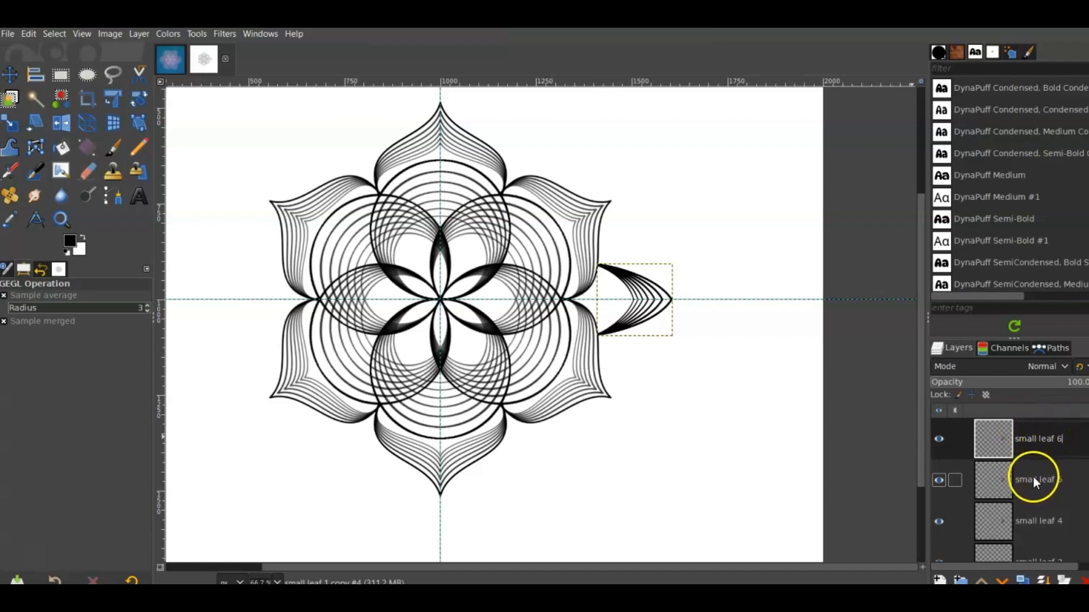
Rotate the "small leaf 2" layer clockwise about the mandala's center into the gap between the bottom and lower-right large leaves
{"action": "scroll", "coordinate": [1030, 482], "scroll_direction": "down", "scroll_amount": 2}
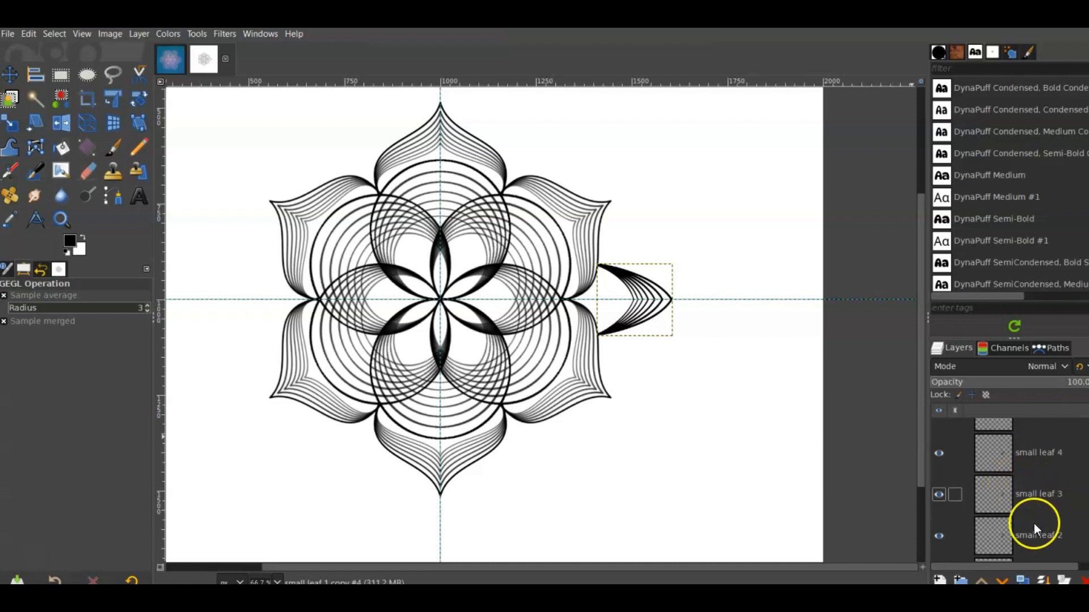
{"action": "scroll", "coordinate": [1029, 512], "scroll_direction": "down", "scroll_amount": 1}
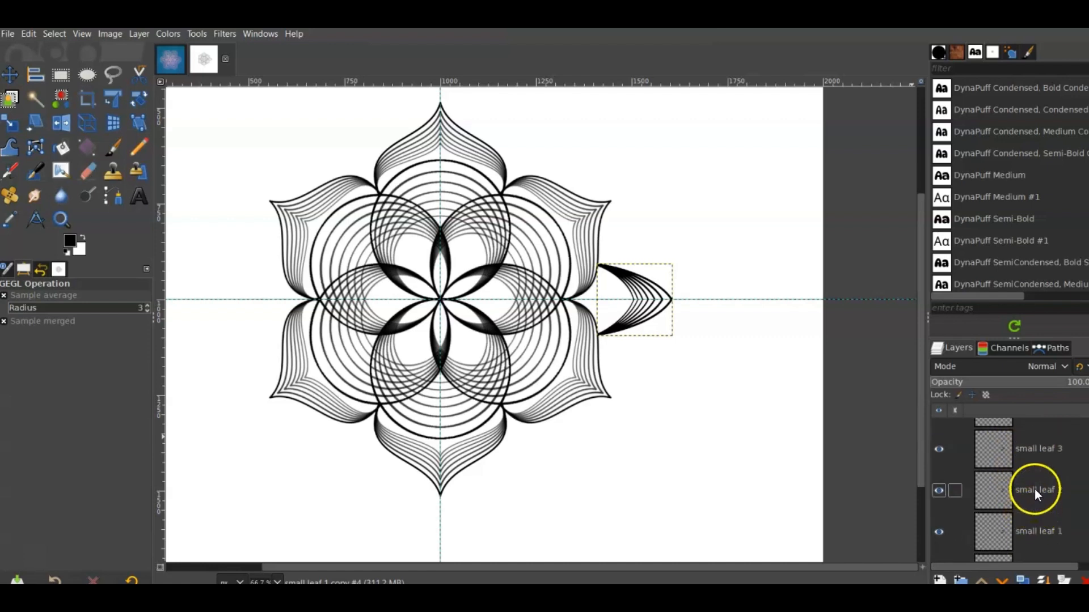
{"action": "left_click", "coordinate": [1035, 488]}
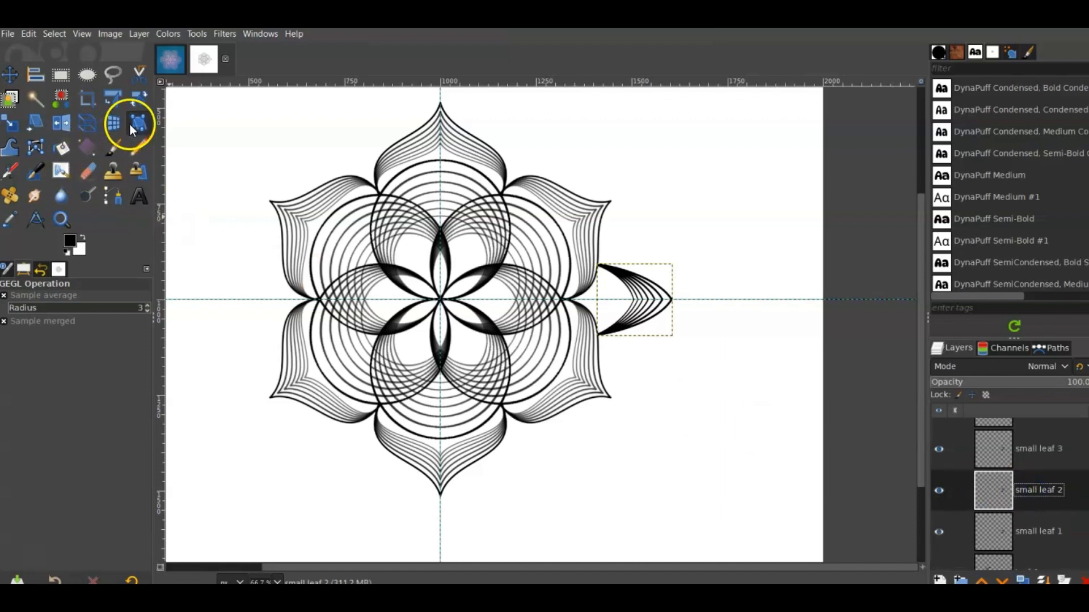
{"action": "left_click", "coordinate": [135, 102]}
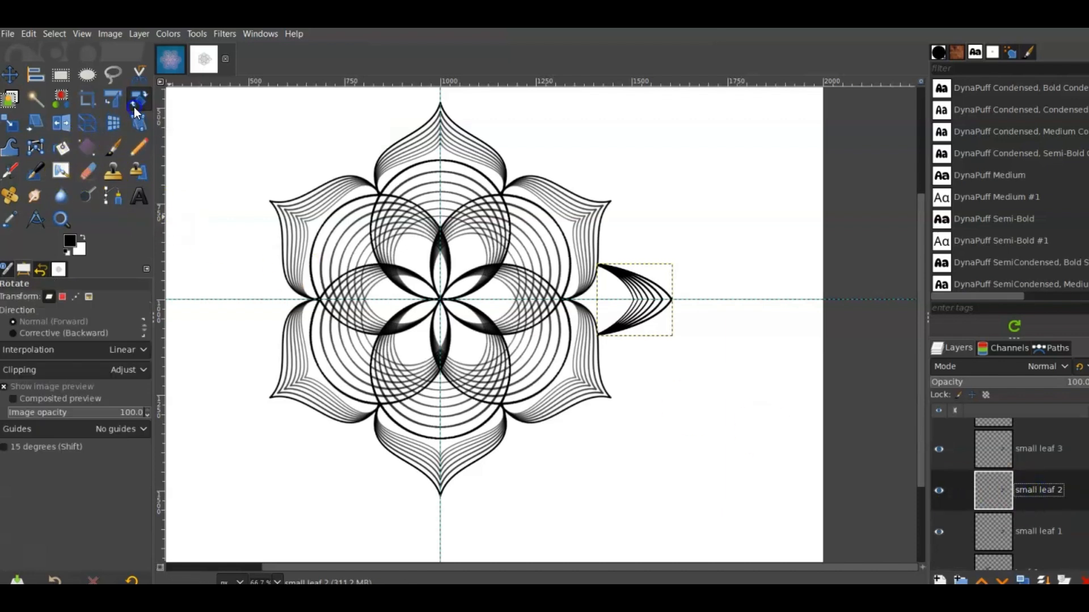
{"action": "left_click", "coordinate": [503, 294]}
{"action": "left_click_drag", "start_coordinate": [637, 297], "coordinate": [451, 302]}
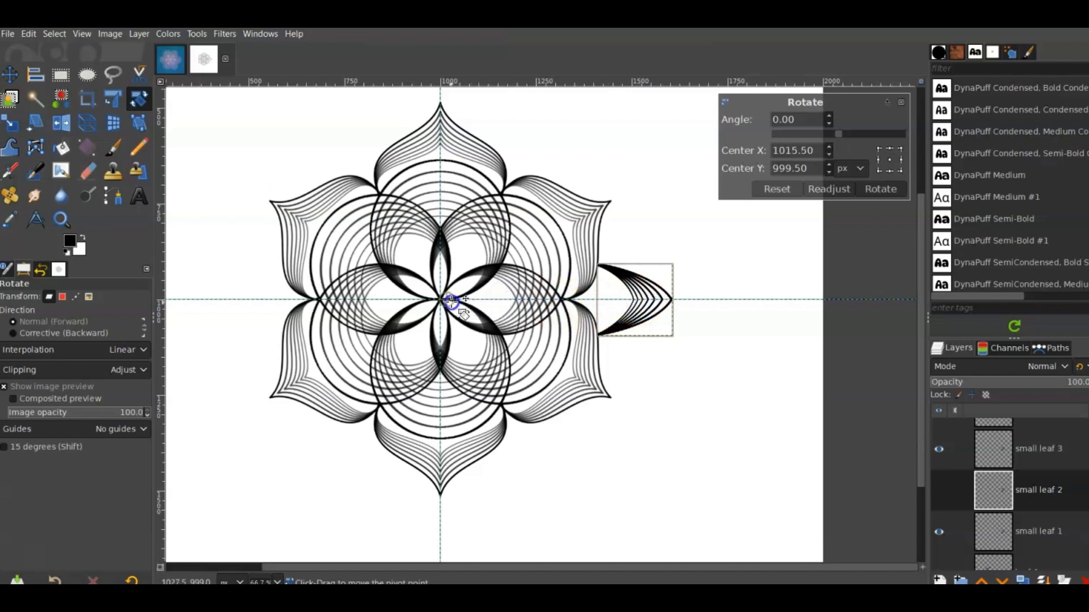
{"action": "left_click_drag", "start_coordinate": [816, 120], "coordinate": [719, 126]}
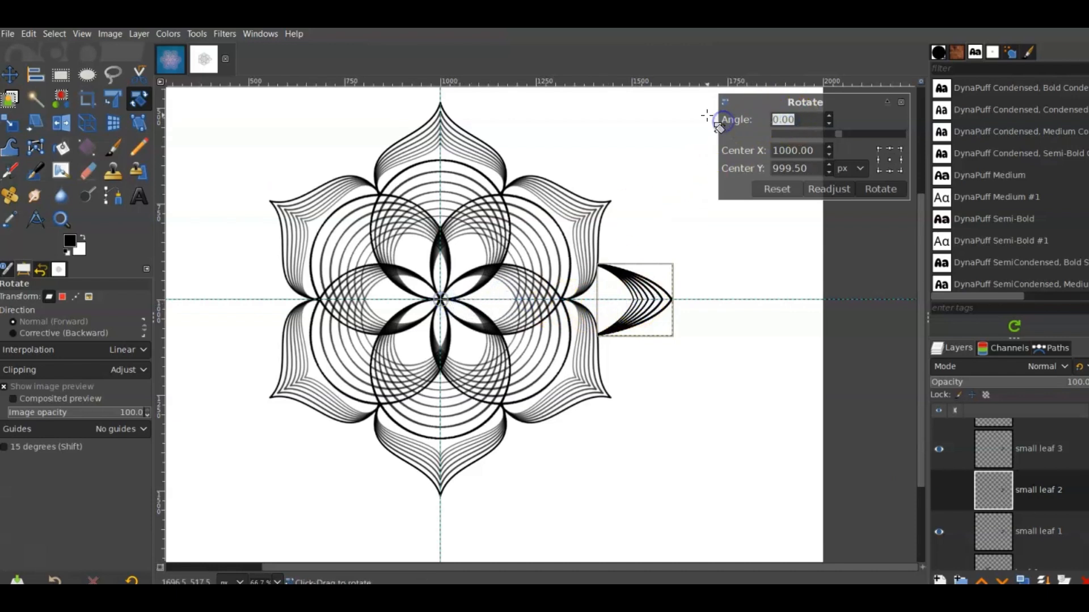
{"action": "left_click", "coordinate": [859, 186]}
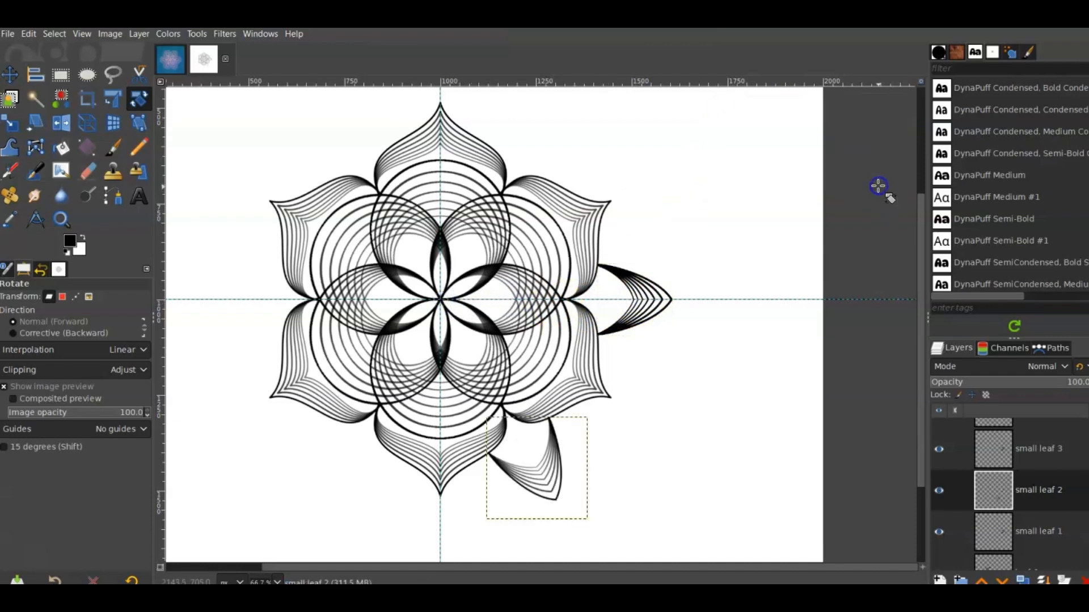
Rotate the "small leaf 3" layer by 120 degrees about the mandala's center
{"action": "left_click", "coordinate": [1025, 446]}
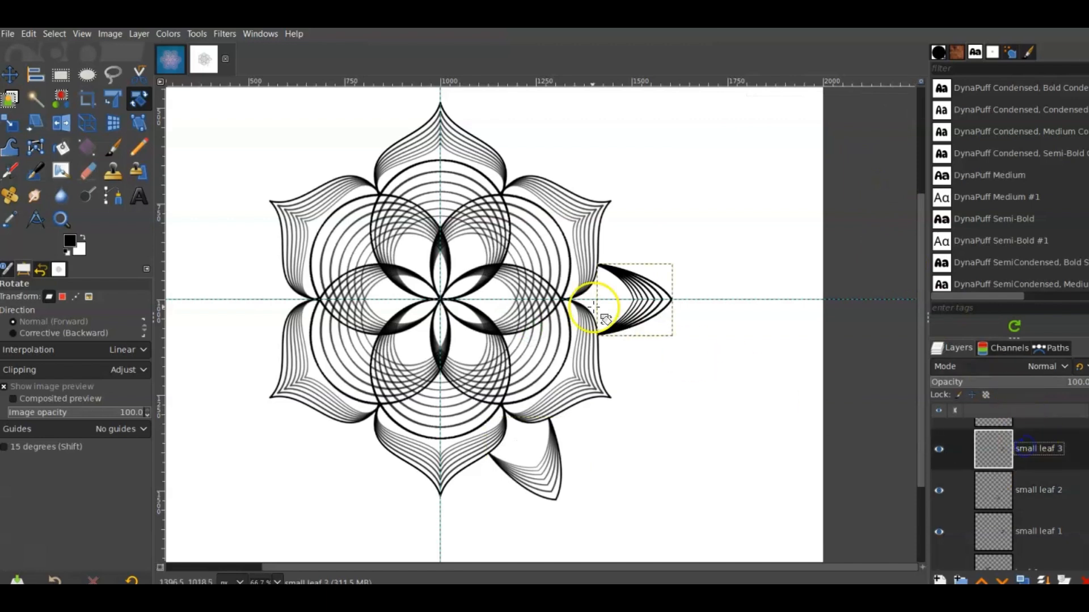
{"action": "left_click", "coordinate": [632, 299]}
{"action": "left_click_drag", "start_coordinate": [633, 299], "coordinate": [440, 299]}
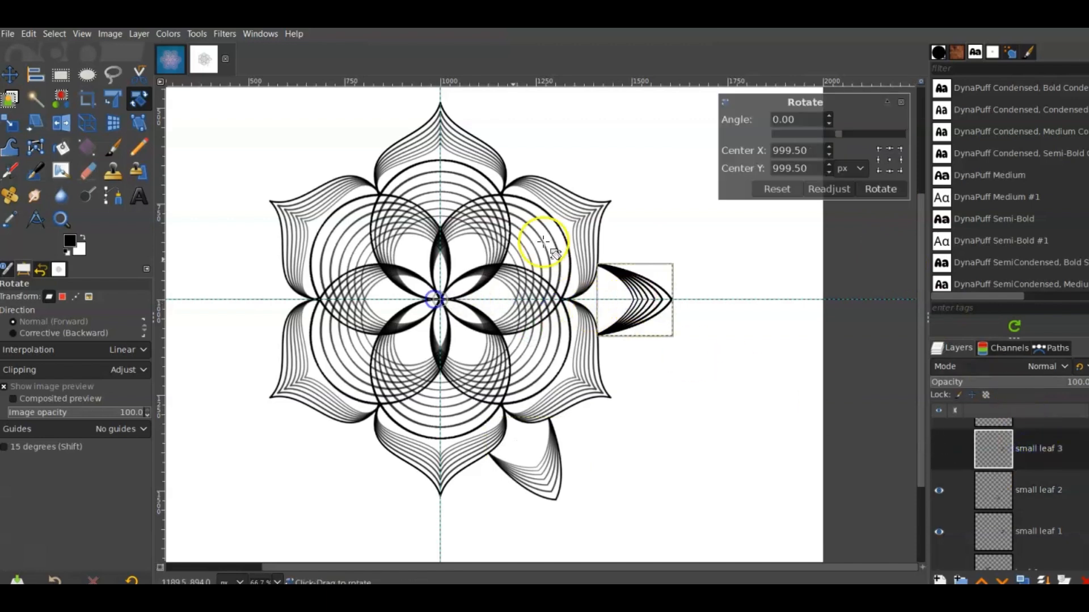
{"action": "left_click_drag", "start_coordinate": [810, 117], "coordinate": [709, 112]}
{"action": "type", "text": "120"}
{"action": "left_click", "coordinate": [885, 188]}
Rotate the "small leaf 4" layer by 180 degrees about the mandala's center
{"action": "scroll", "coordinate": [998, 499], "scroll_direction": "up", "scroll_amount": 2}
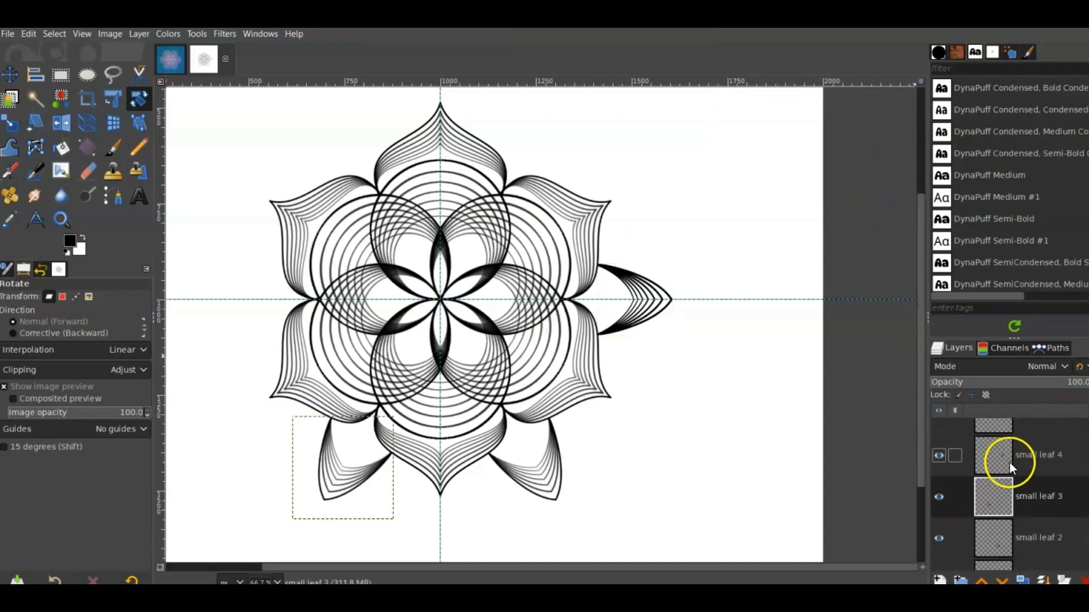
{"action": "left_click", "coordinate": [1012, 468]}
{"action": "left_click", "coordinate": [635, 299]}
{"action": "left_click_drag", "start_coordinate": [635, 299], "coordinate": [440, 299]}
{"action": "left_click_drag", "start_coordinate": [800, 119], "coordinate": [713, 118]}
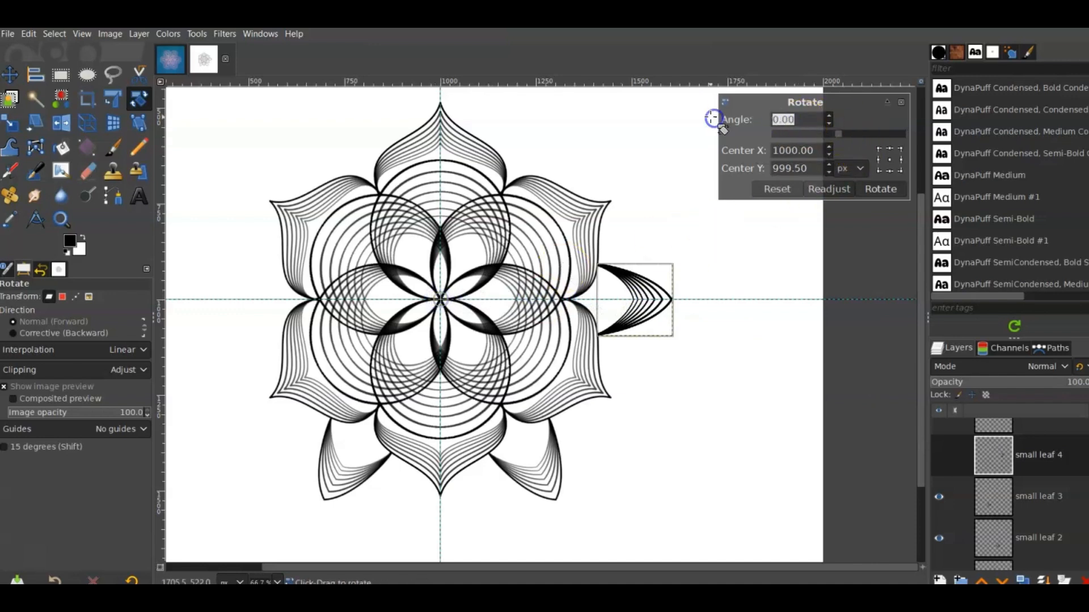
{"action": "type", "text": "180"}
{"action": "left_click", "coordinate": [879, 189]}
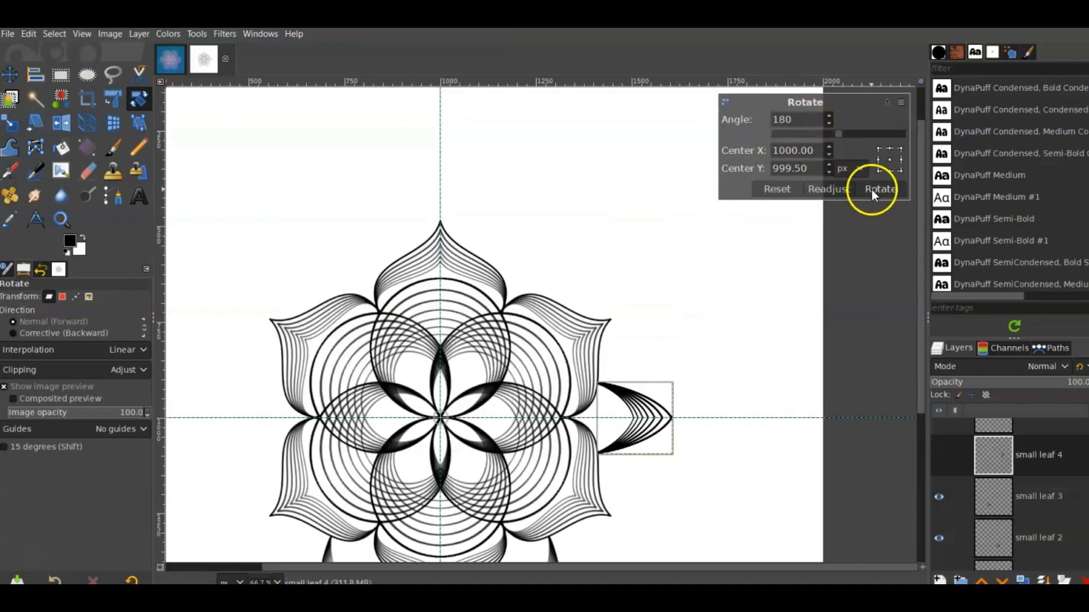
Rotate the "small leaf 5" layer by -120 degrees about the mandala's center
{"action": "scroll", "coordinate": [997, 479], "scroll_direction": "up", "scroll_amount": 1}
{"action": "left_click", "coordinate": [993, 438]}
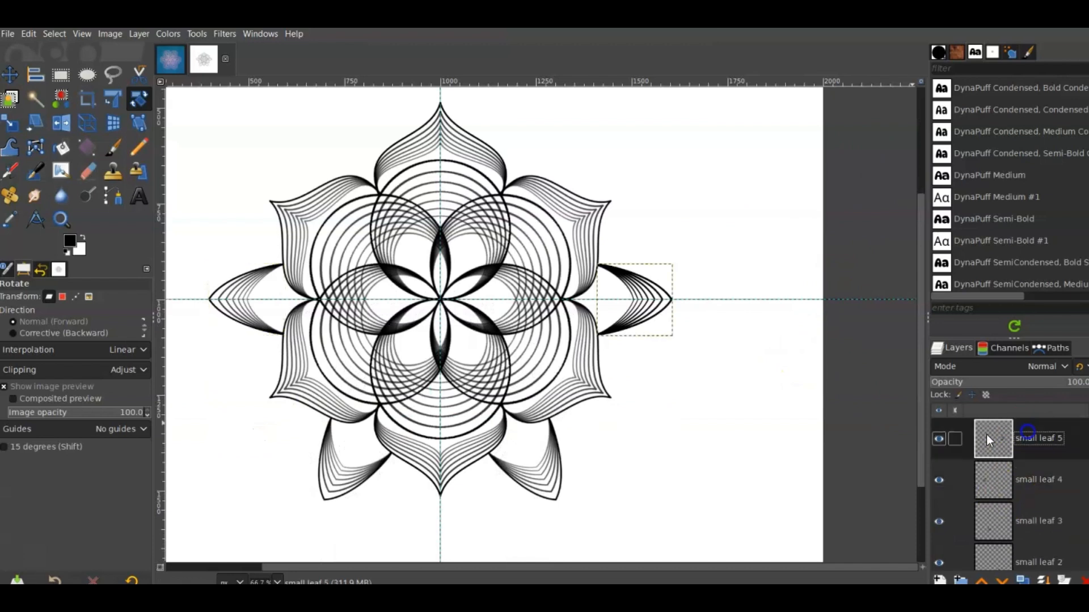
{"action": "left_click", "coordinate": [634, 300]}
{"action": "left_click_drag", "start_coordinate": [630, 297], "coordinate": [436, 296]}
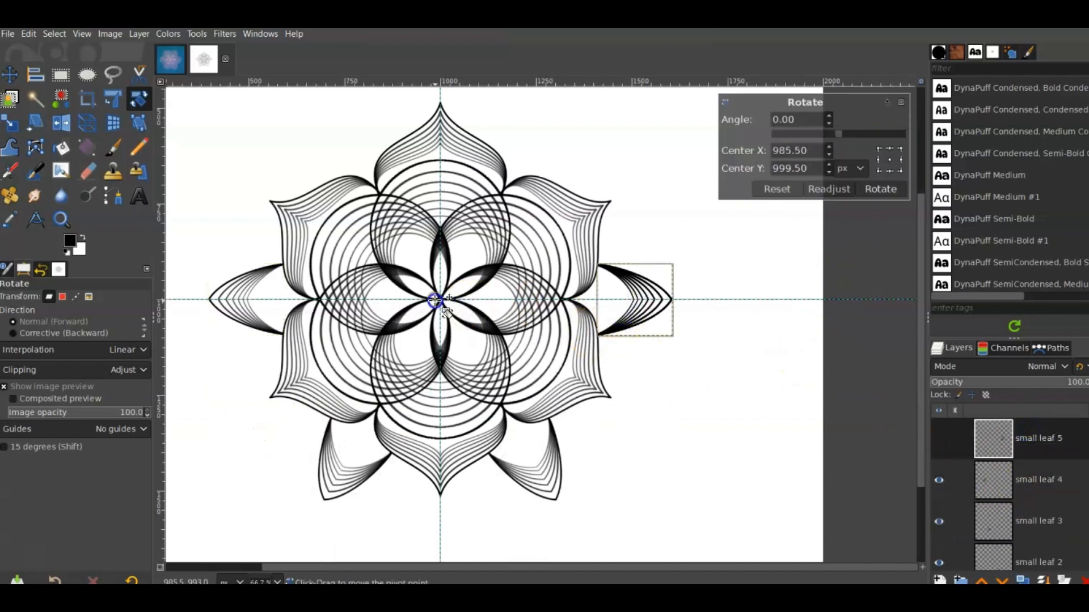
{"action": "left_click", "coordinate": [818, 120]}
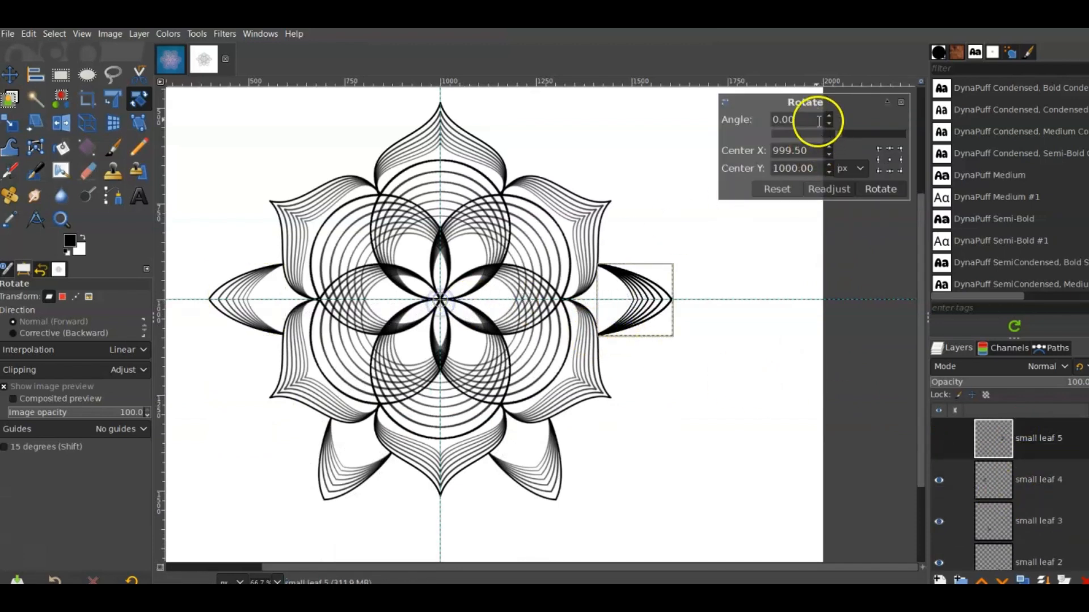
{"action": "type", "text": "-1"}
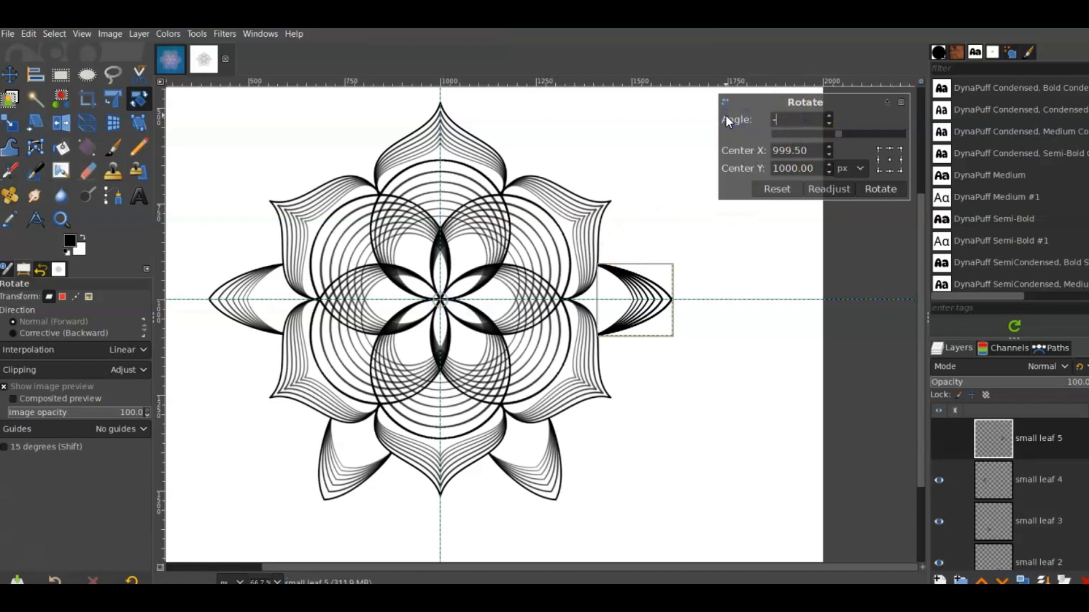
{"action": "type", "text": "20"}
{"action": "left_click", "coordinate": [876, 190]}
Rotate the "small leaf 6" layer by -60 degrees about the mandala's center
{"action": "key", "text": "shift+ctrl+d"}
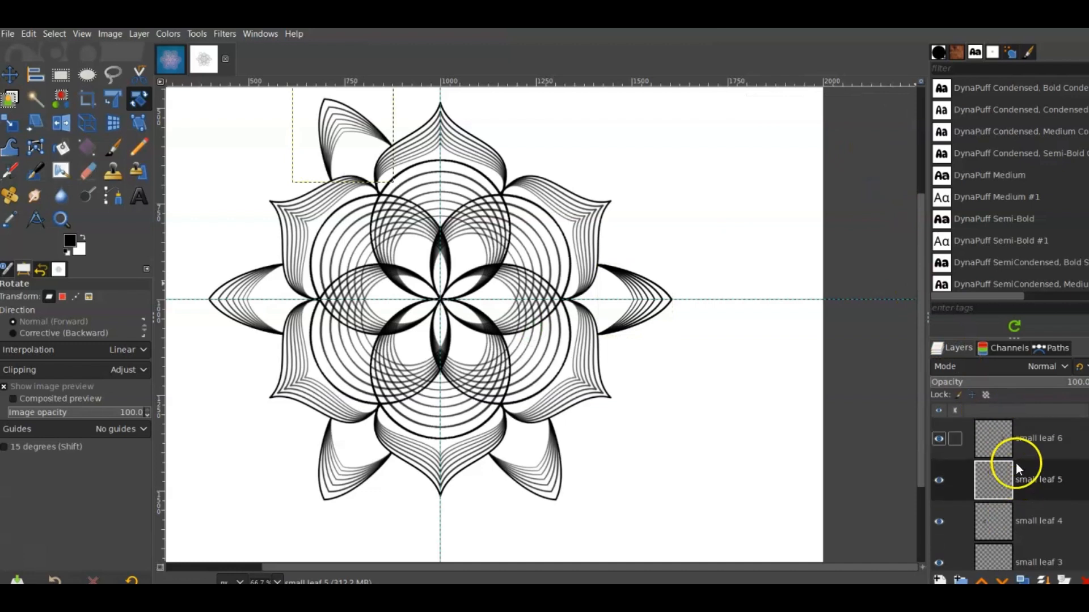
{"action": "left_click", "coordinate": [622, 293]}
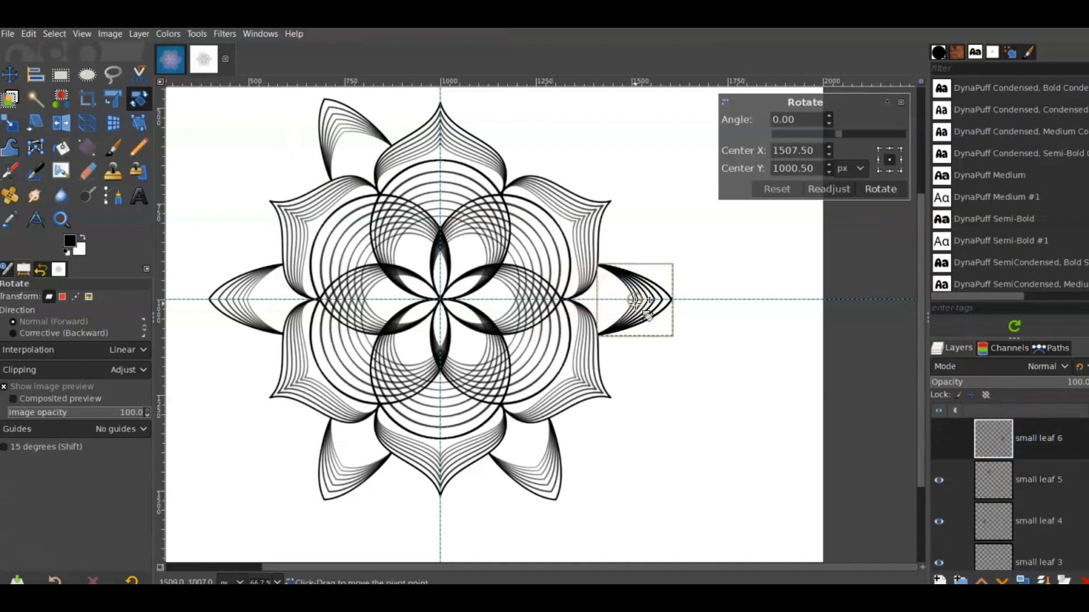
{"action": "left_click_drag", "start_coordinate": [635, 304], "coordinate": [441, 298]}
{"action": "left_click", "coordinate": [805, 121]}
{"action": "left_click_drag", "start_coordinate": [804, 121], "coordinate": [731, 120]}
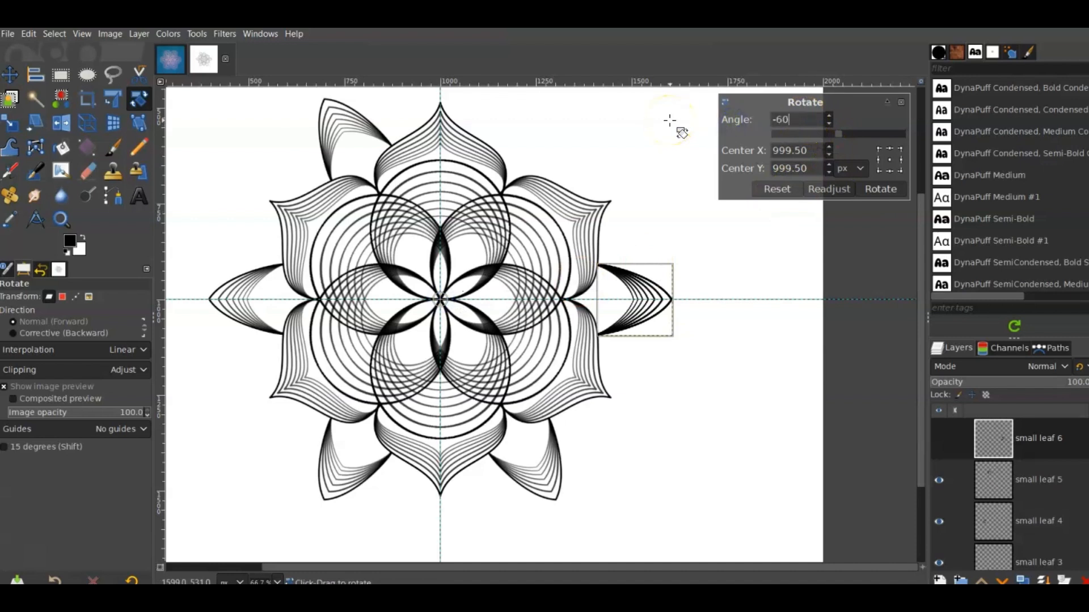
{"action": "left_click", "coordinate": [877, 189]}
{"action": "scroll", "coordinate": [462, 293], "scroll_direction": "down", "scroll_amount": 2}
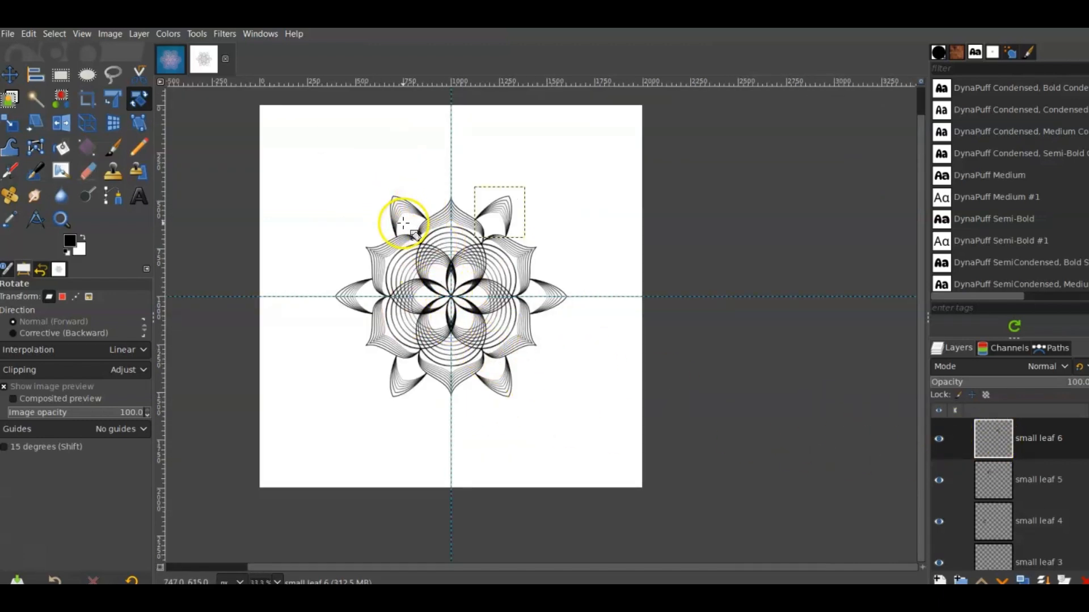
Check the finished mandala image for reference, and add a transparent 2000 × 2000 px layer named "outer circle" to the line-art image
{"action": "left_click", "coordinate": [173, 67]}
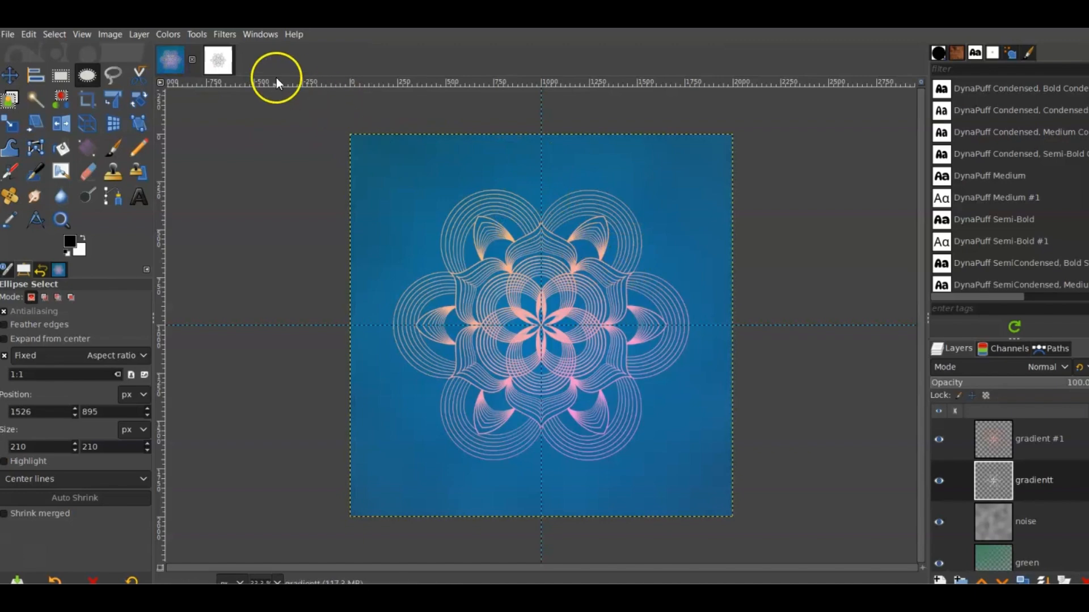
{"action": "left_click", "coordinate": [220, 66]}
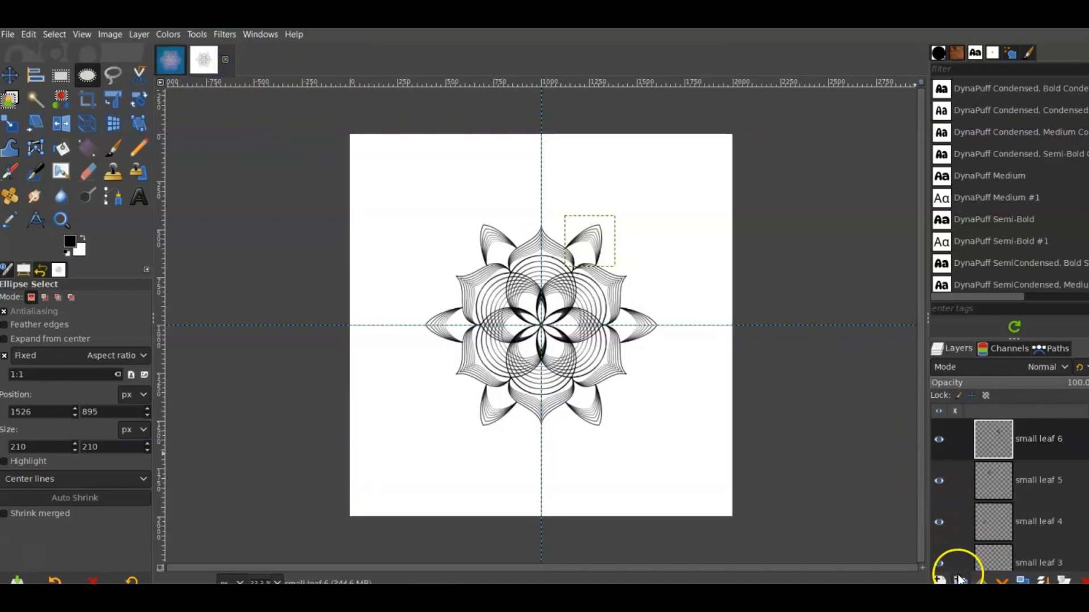
{"action": "left_click", "coordinate": [940, 580]}
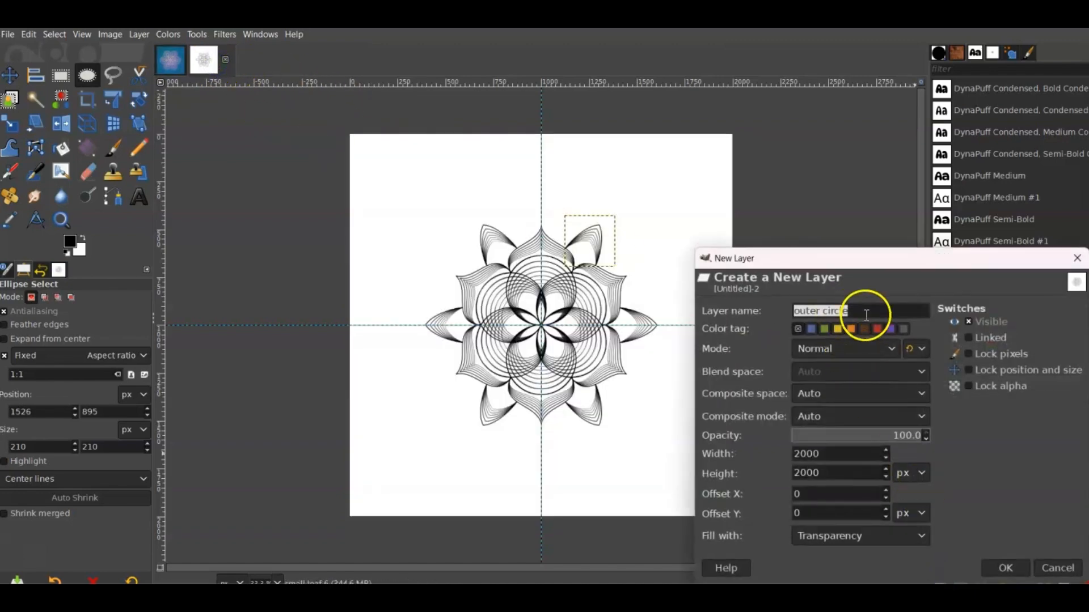
{"action": "left_click", "coordinate": [1006, 568]}
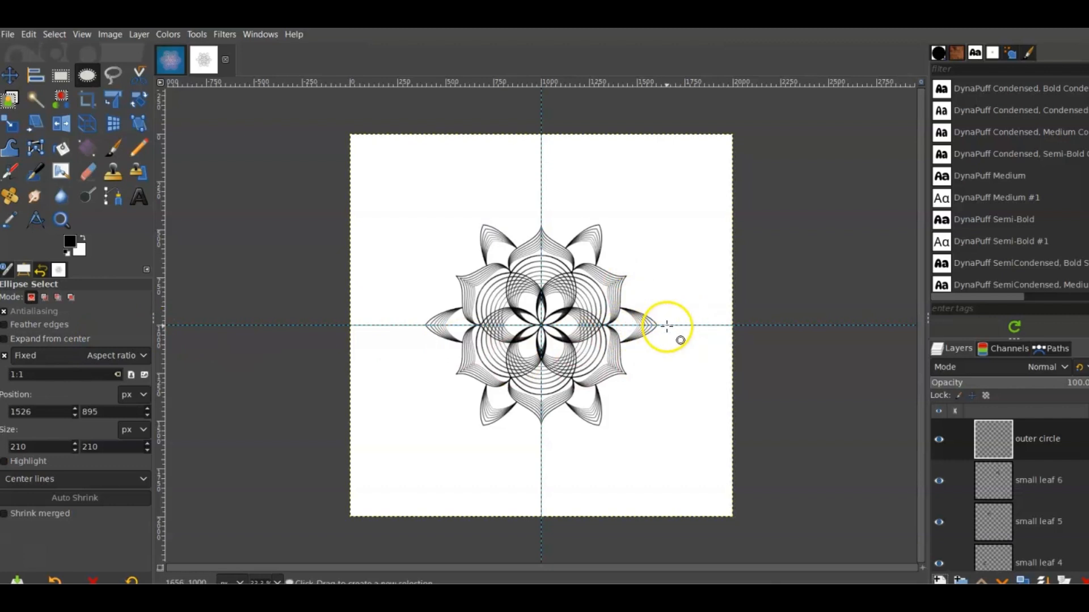
Make a 514 px circular selection at 1192, 743 around the right small leaf, through the tips of the two adjacent large leaves
{"action": "left_click_drag", "start_coordinate": [671, 326], "coordinate": [583, 324]}
{"action": "left_click", "coordinate": [614, 326]}
{"action": "scroll", "coordinate": [612, 317], "scroll_direction": "up", "scroll_amount": 3, "text": "ctrl"}
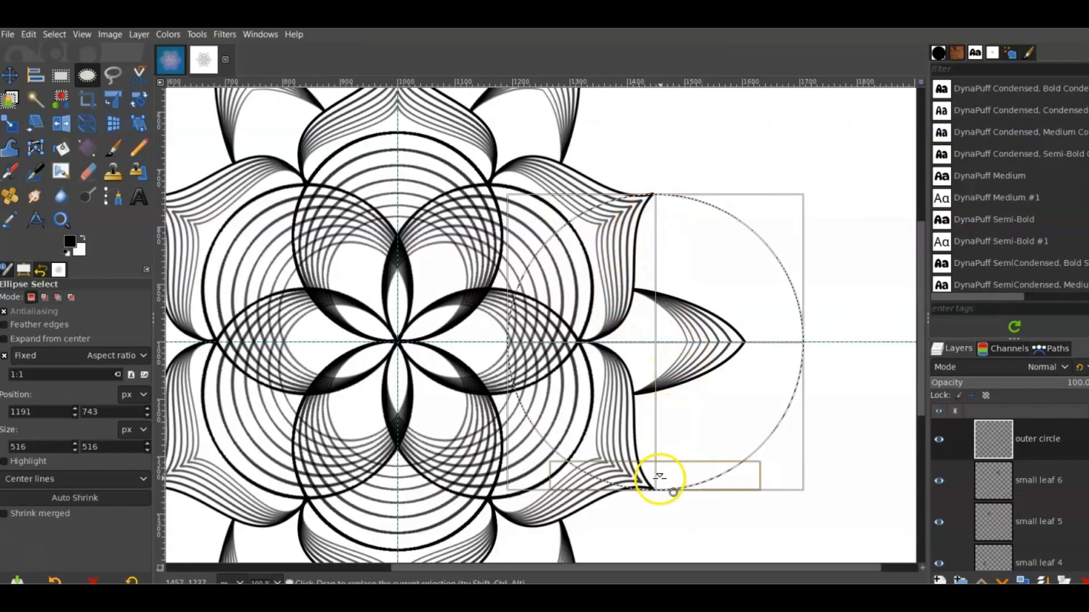
{"action": "left_click_drag", "start_coordinate": [658, 488], "coordinate": [659, 488]}
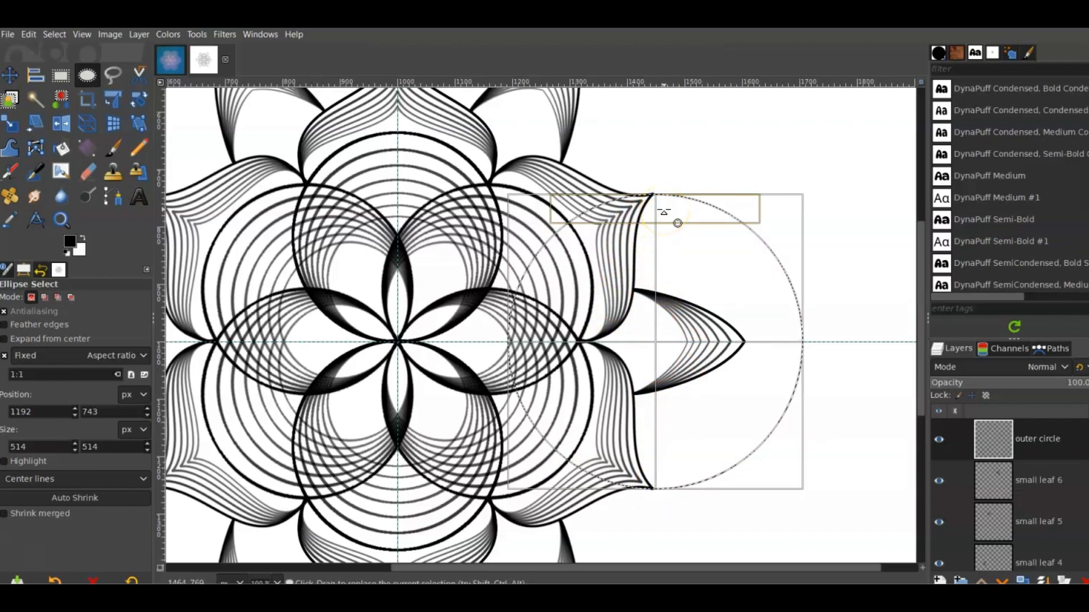
{"action": "left_click", "coordinate": [685, 332]}
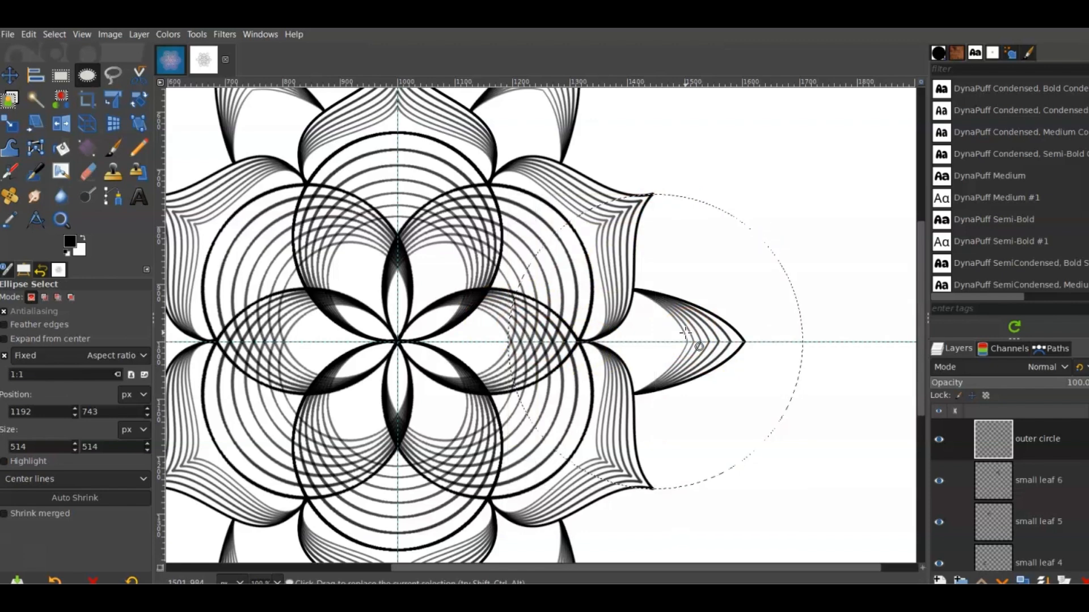
Stroke the circular selection with a 5 px solid black line and clear the selection
{"action": "left_click", "coordinate": [29, 37]}
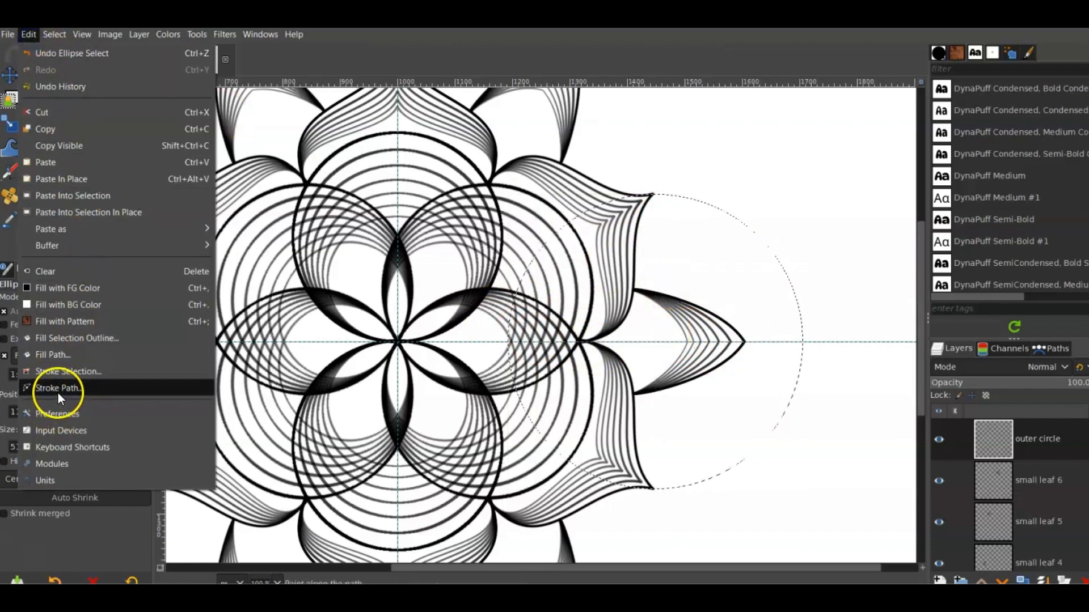
{"action": "left_click", "coordinate": [60, 373]}
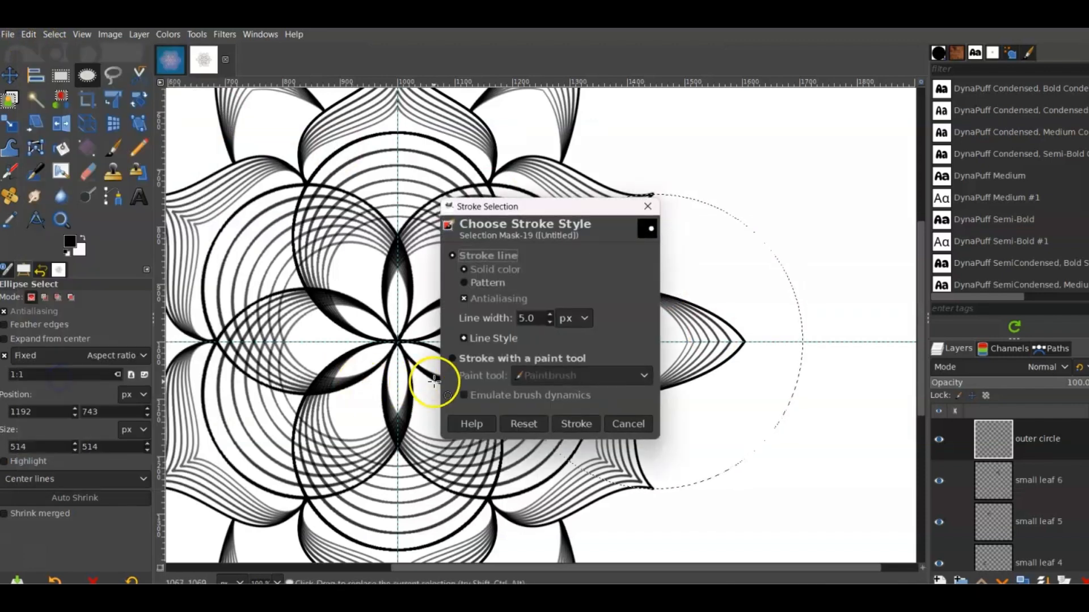
{"action": "left_click", "coordinate": [569, 424]}
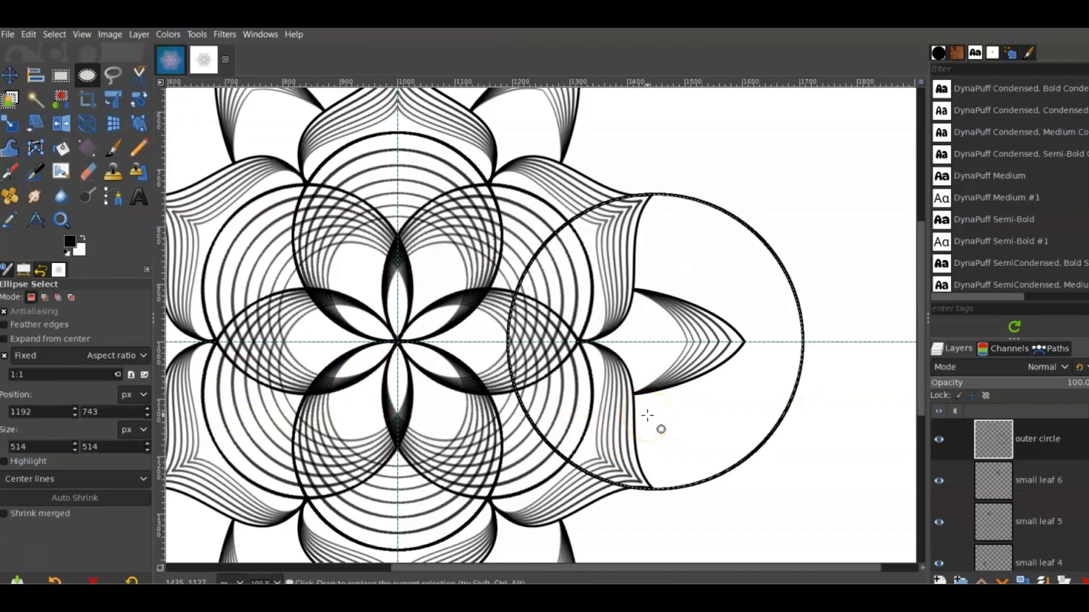
{"action": "key", "text": "ctrl+shift+a"}
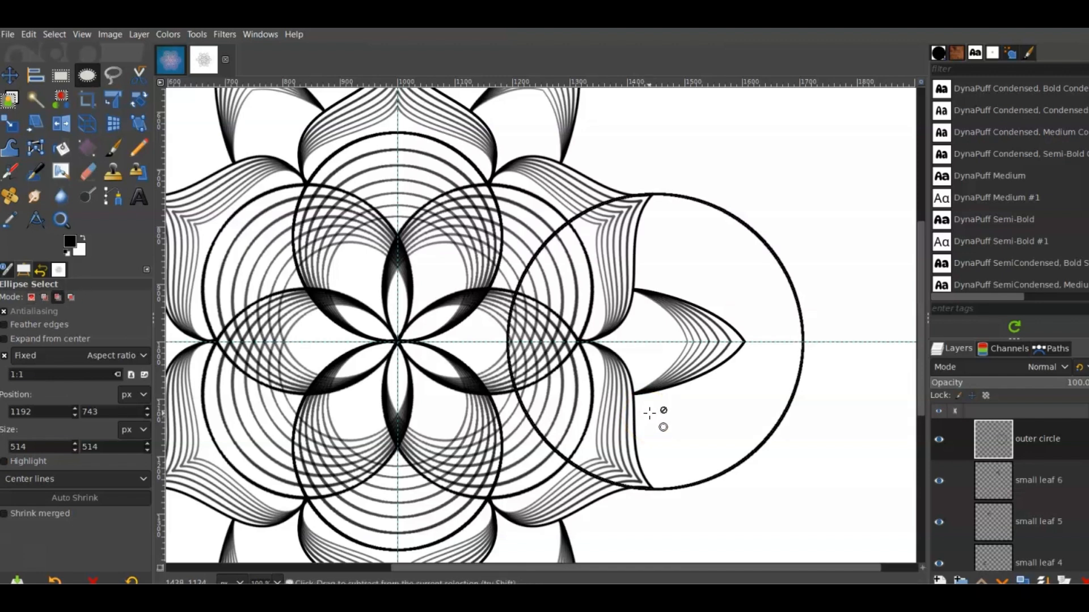
Add a white, full-opacity layer mask to the "outer circle" layer
{"action": "key", "text": "minus"}
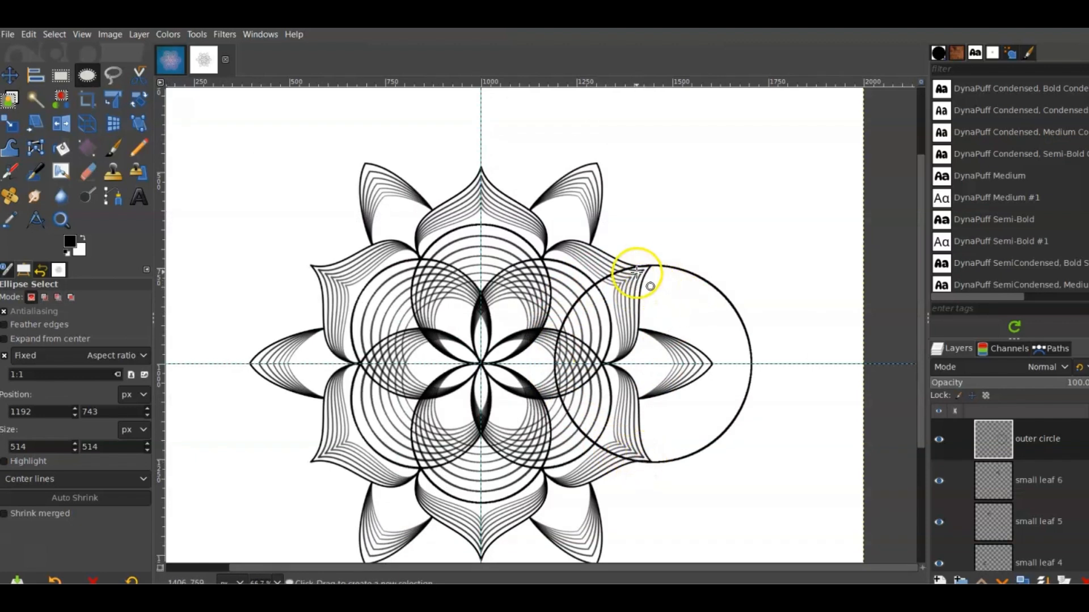
{"action": "right_click", "coordinate": [1030, 438]}
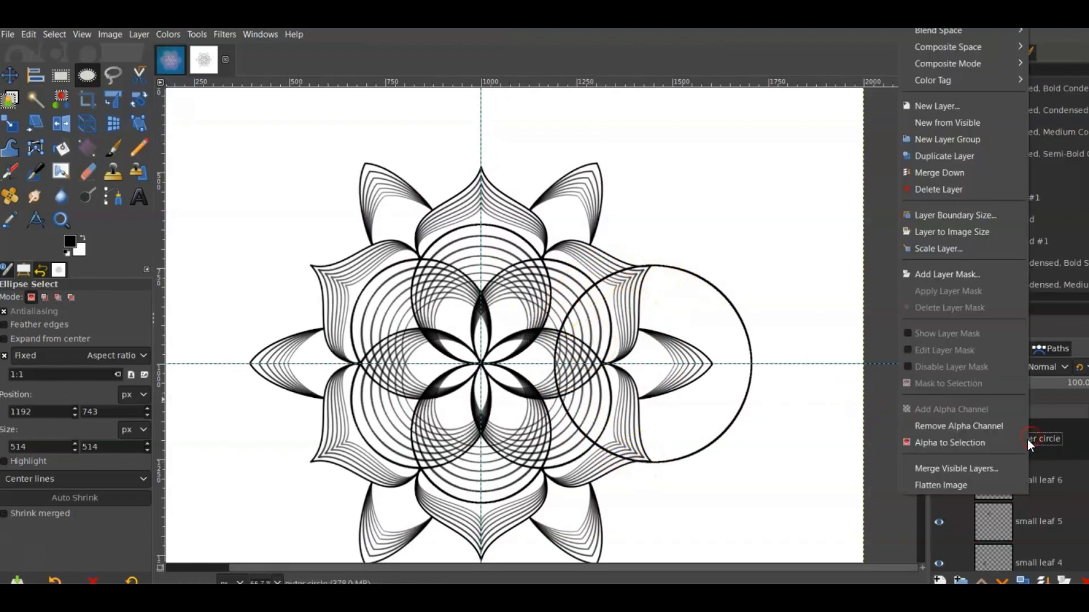
{"action": "left_click", "coordinate": [978, 274]}
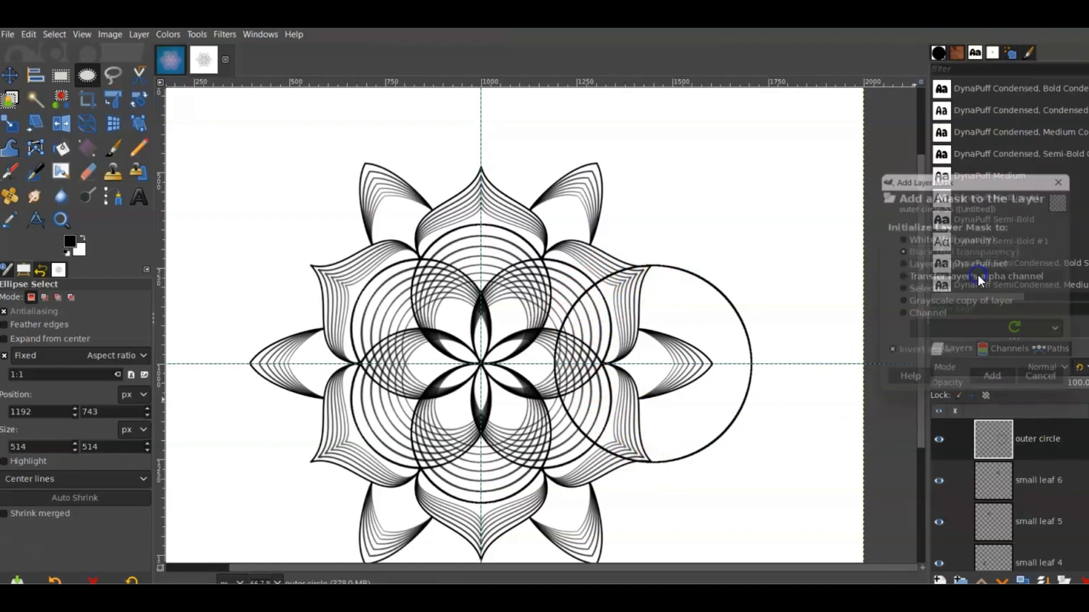
{"action": "left_click", "coordinate": [999, 386]}
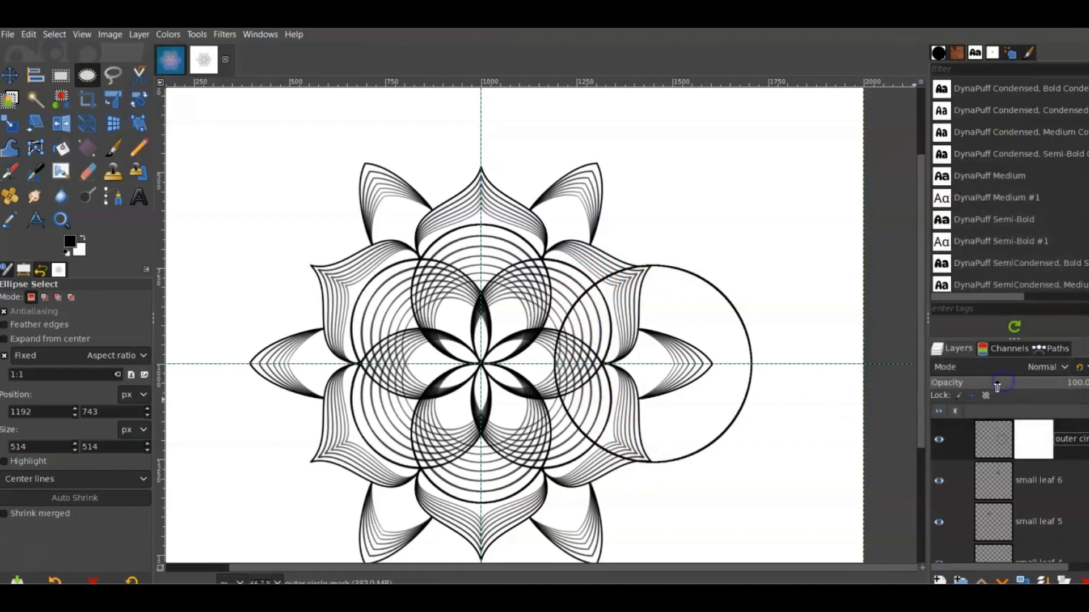
Paint black on the mask with a hard brush enlarged to size 83, hiding the circle's inner arc up to the large leaf tips
{"action": "left_click", "coordinate": [112, 150]}
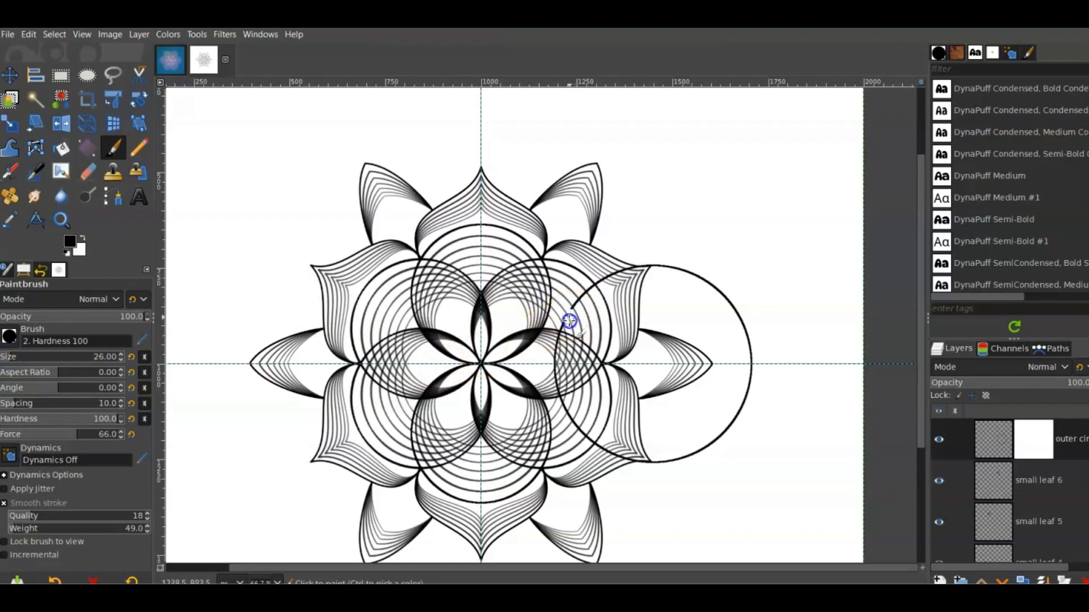
{"action": "left_click_drag", "start_coordinate": [560, 336], "coordinate": [566, 407]}
{"action": "left_click", "coordinate": [25, 355]}
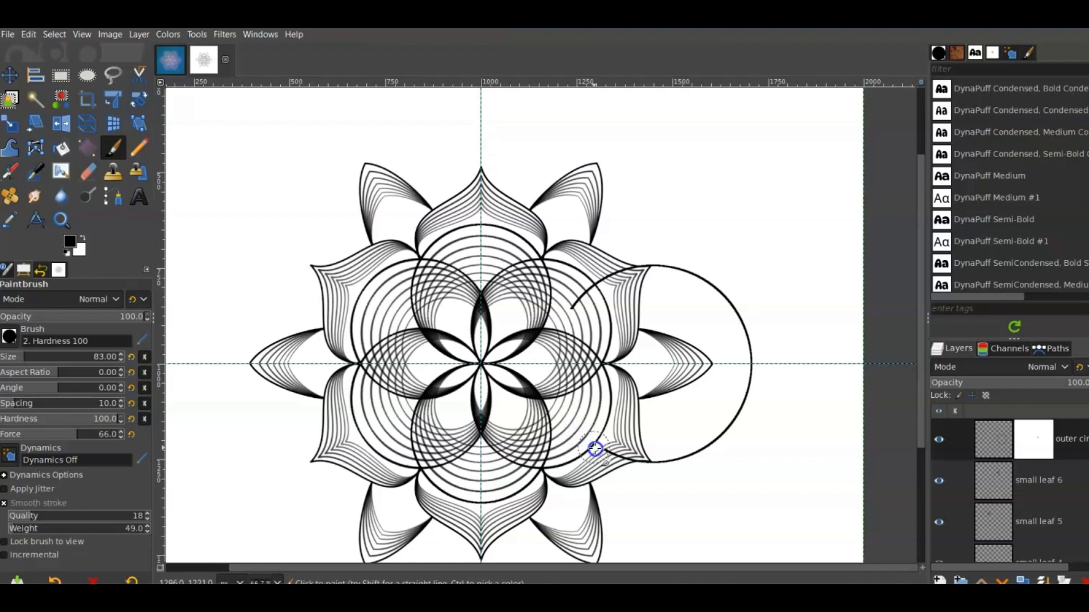
{"action": "scroll", "coordinate": [593, 341], "scroll_direction": "up", "scroll_amount": 2}
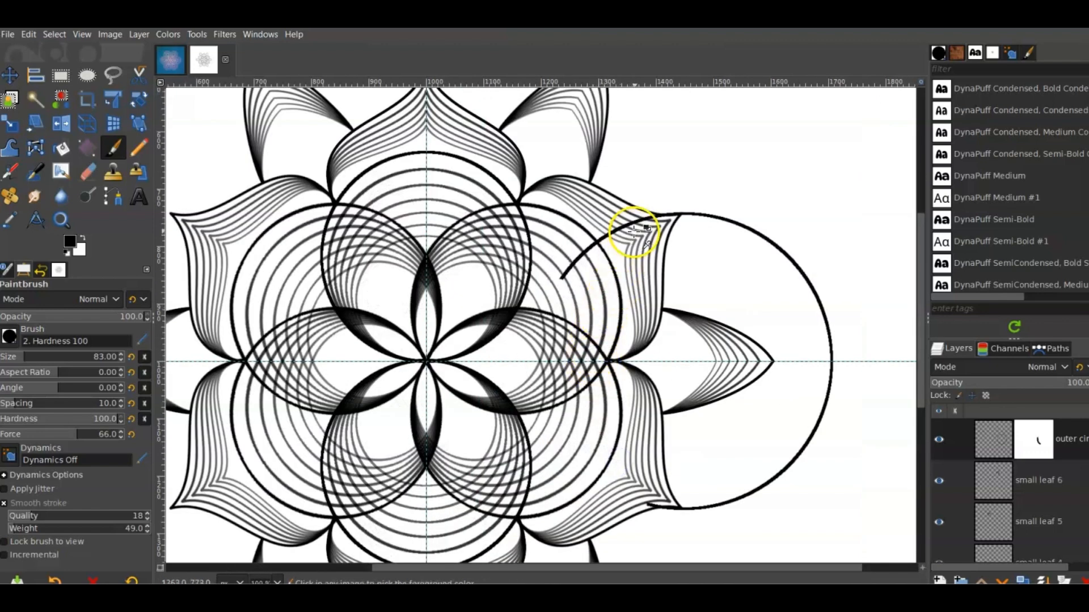
{"action": "scroll", "coordinate": [641, 224], "scroll_direction": "up", "scroll_amount": 1}
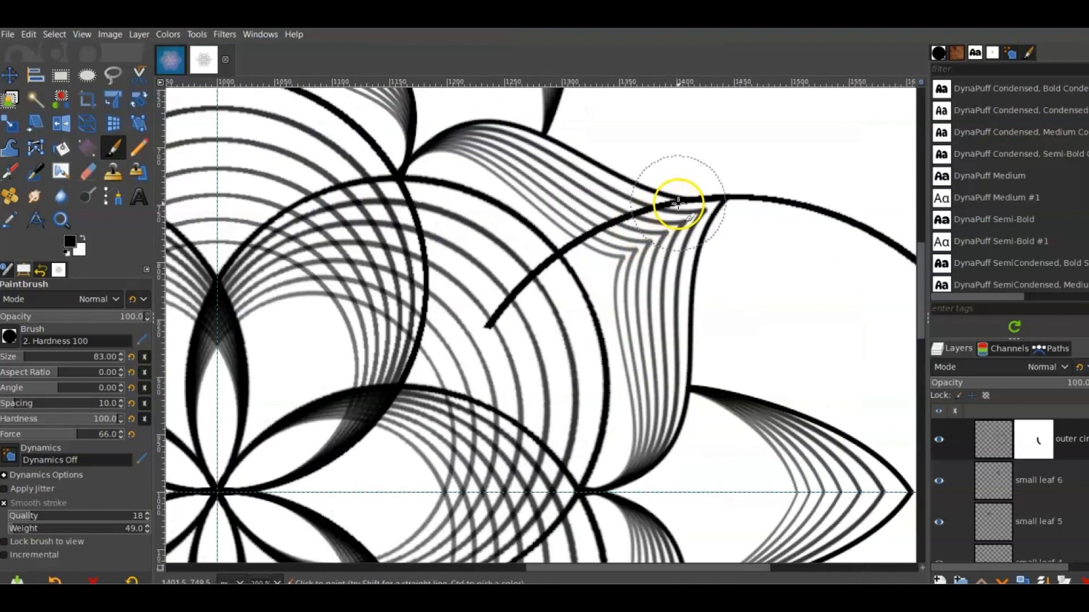
{"action": "mouse_move", "coordinate": [678, 203]}
{"action": "left_mouse_down"}
{"action": "mouse_move", "coordinate": [635, 211]}
{"action": "mouse_move", "coordinate": [559, 269]}
{"action": "mouse_move", "coordinate": [490, 374]}
{"action": "left_mouse_up"}
{"action": "scroll", "coordinate": [491, 373], "scroll_direction": "down", "scroll_amount": 5}
{"action": "left_click", "coordinate": [683, 431]}
{"action": "scroll", "coordinate": [580, 375], "scroll_direction": "down", "scroll_amount": 1}
{"action": "scroll", "coordinate": [579, 350], "scroll_direction": "up", "scroll_amount": 1}
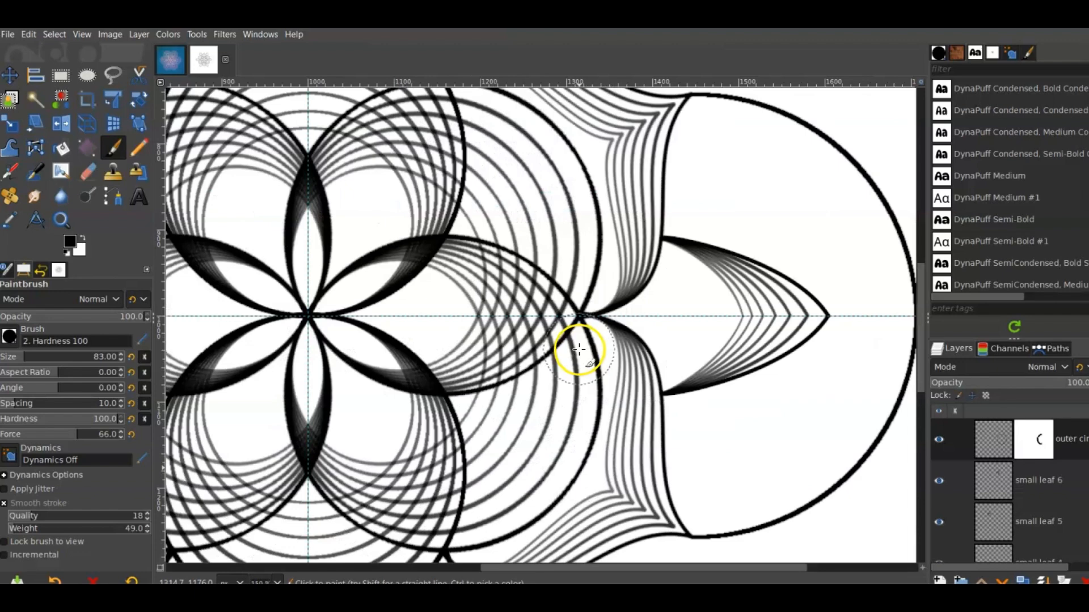
{"action": "scroll", "coordinate": [579, 350], "scroll_direction": "down", "scroll_amount": 1}
{"action": "scroll", "coordinate": [621, 169], "scroll_direction": "up", "scroll_amount": 2}
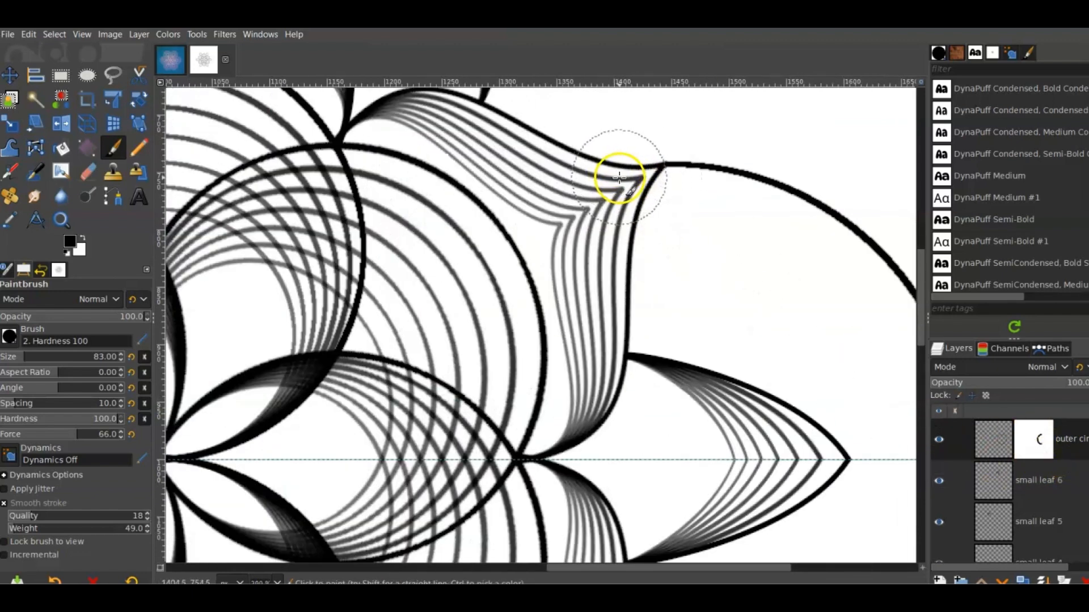
{"action": "scroll", "coordinate": [624, 173], "scroll_direction": "down", "scroll_amount": 5}
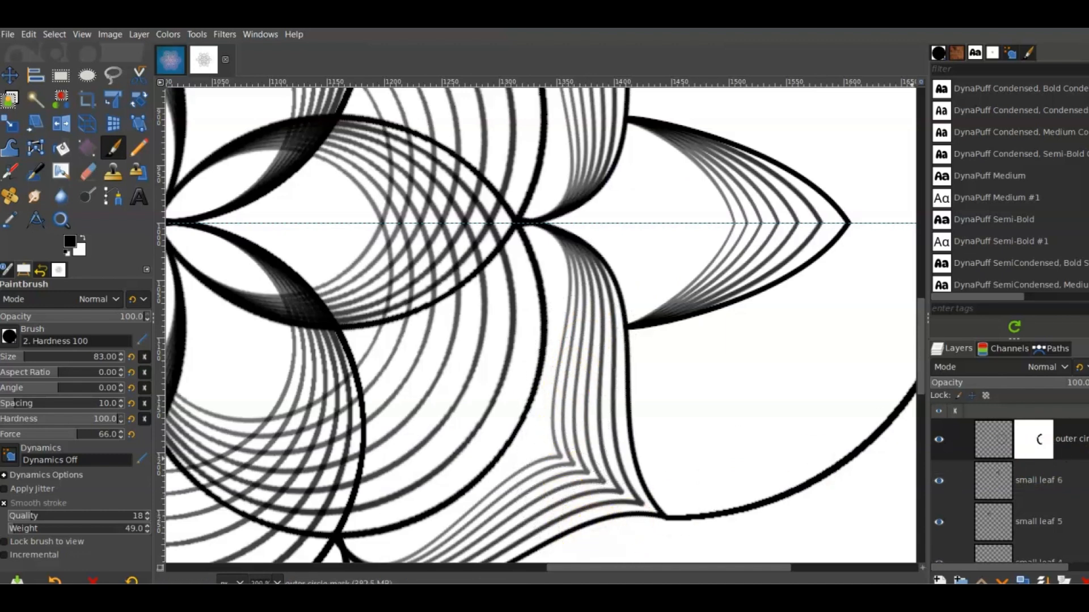
Apply the "outer circle" layer's mask and crop the layer to its content
{"action": "right_click", "coordinate": [1031, 440]}
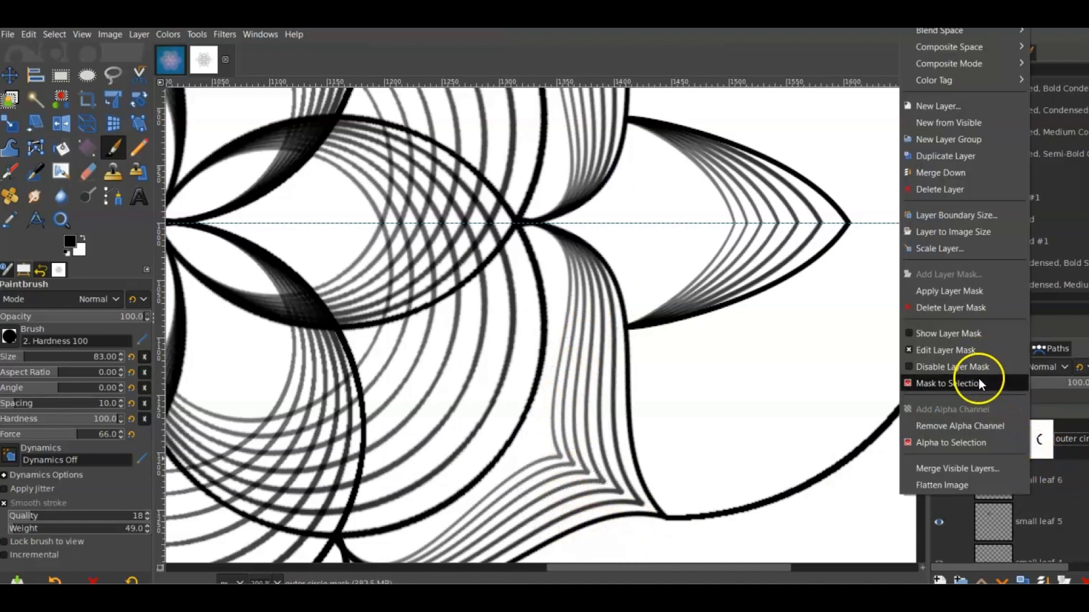
{"action": "left_click", "coordinate": [972, 295]}
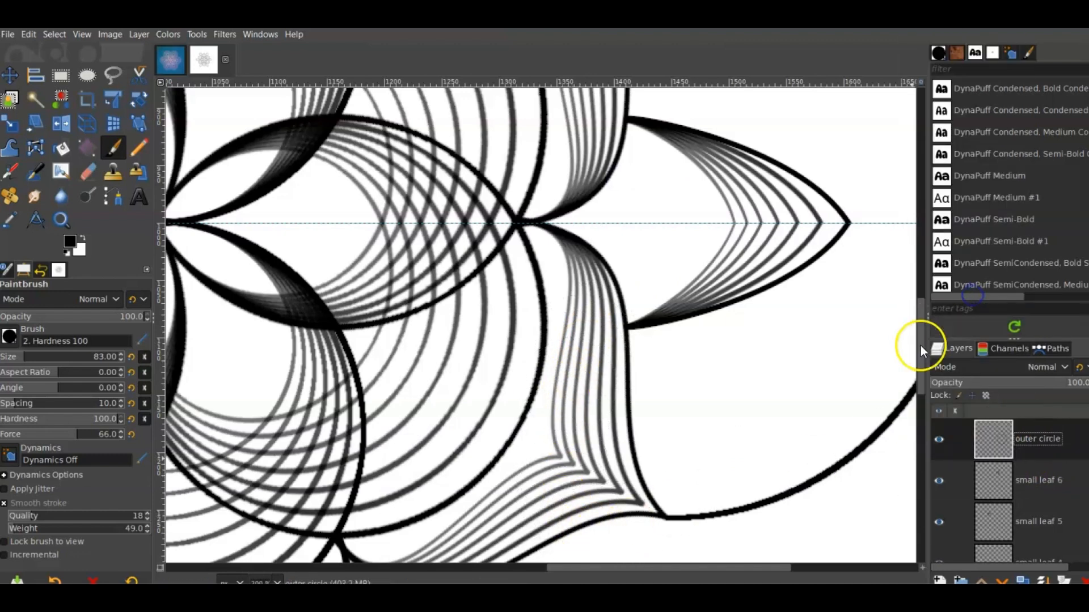
{"action": "scroll", "coordinate": [554, 292], "scroll_direction": "down", "scroll_amount": 3}
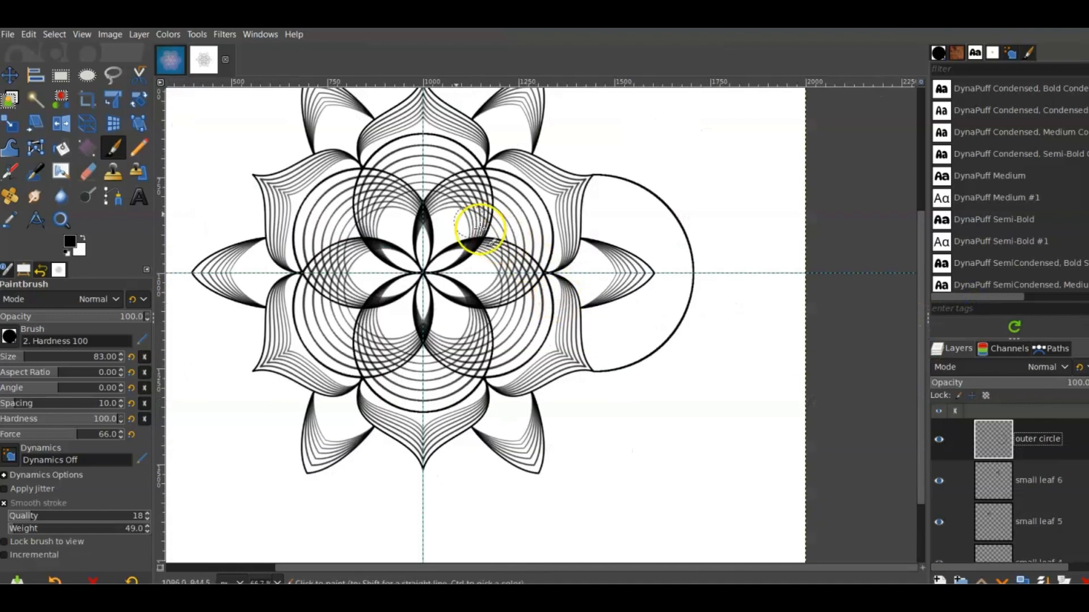
{"action": "left_click", "coordinate": [138, 34]}
{"action": "left_click", "coordinate": [187, 305]}
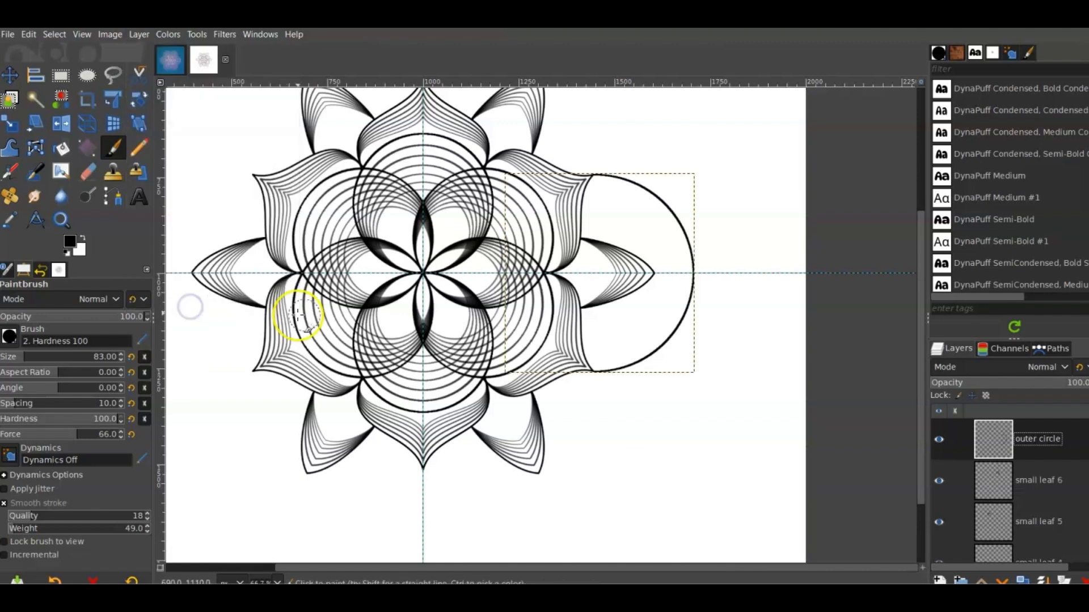
{"action": "key", "text": "slash"}
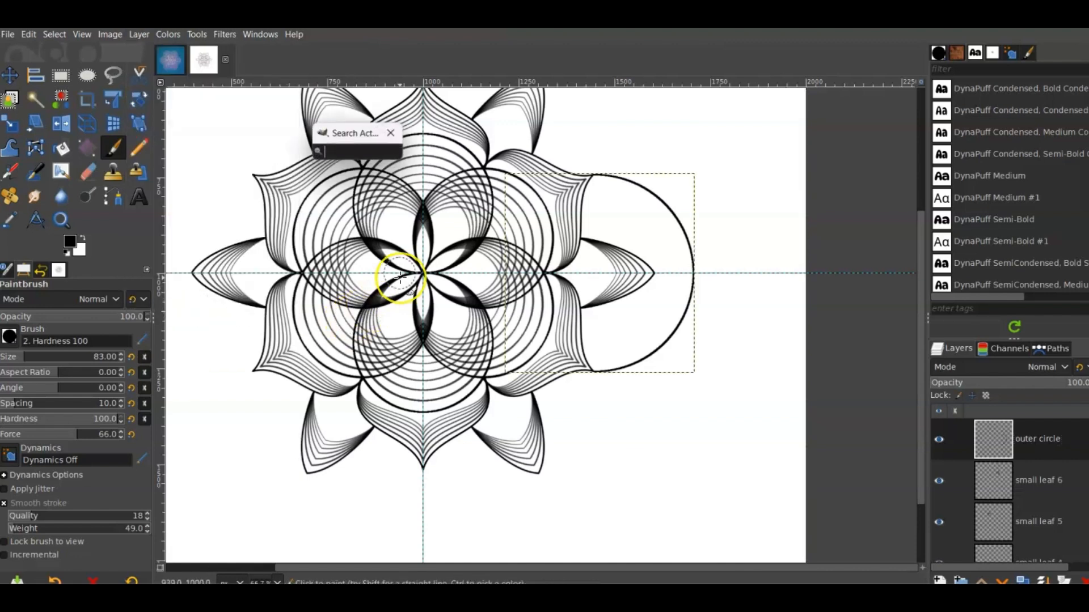
{"action": "type", "text": "recur"}
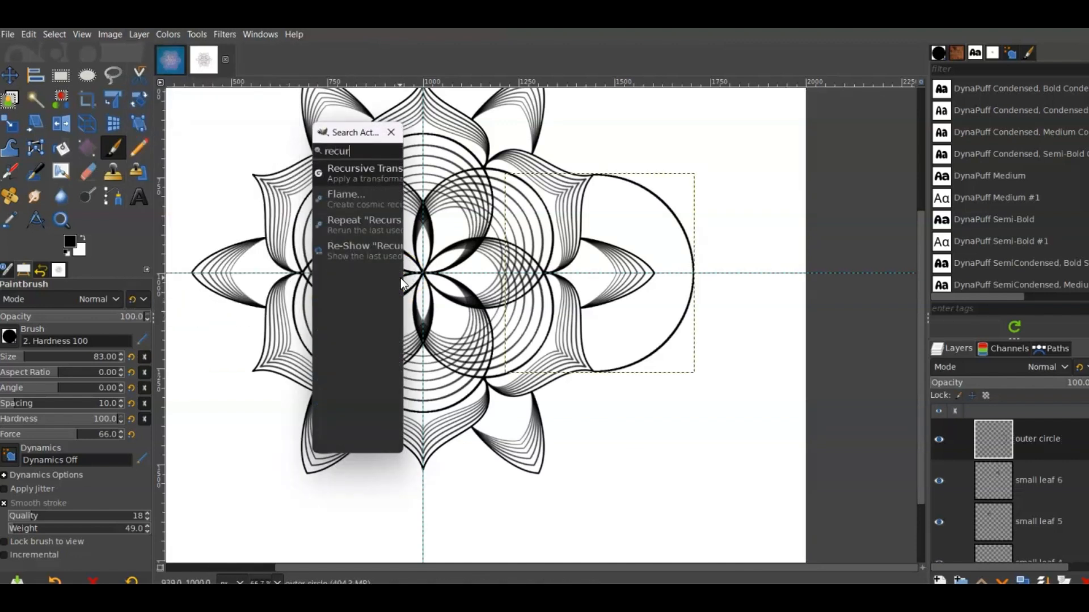
{"action": "left_click", "coordinate": [322, 164]}
{"action": "left_click", "coordinate": [359, 169]}
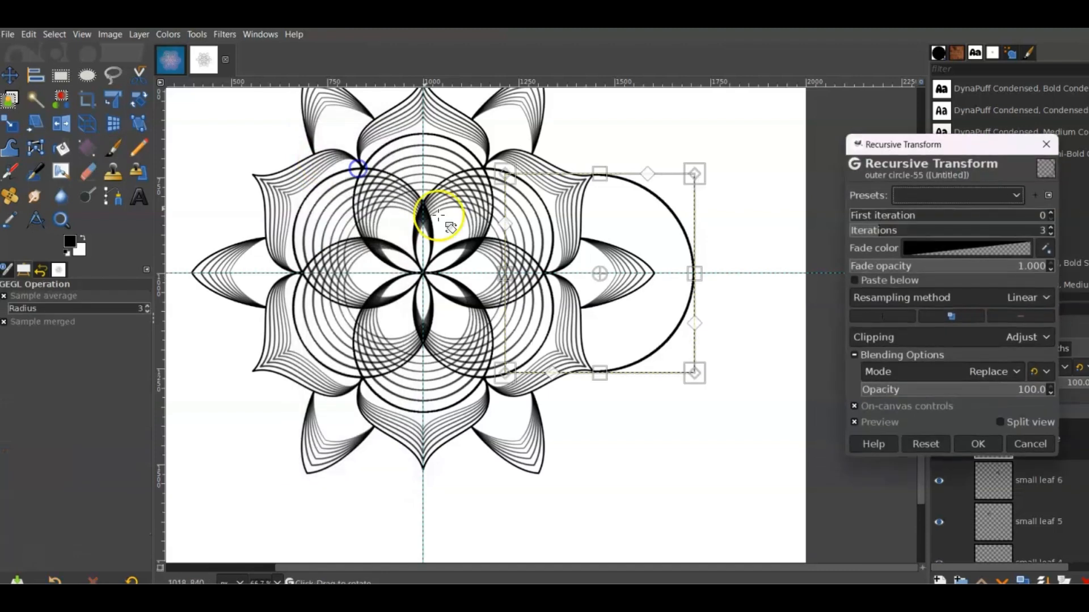
{"action": "left_click", "coordinate": [1050, 227]}
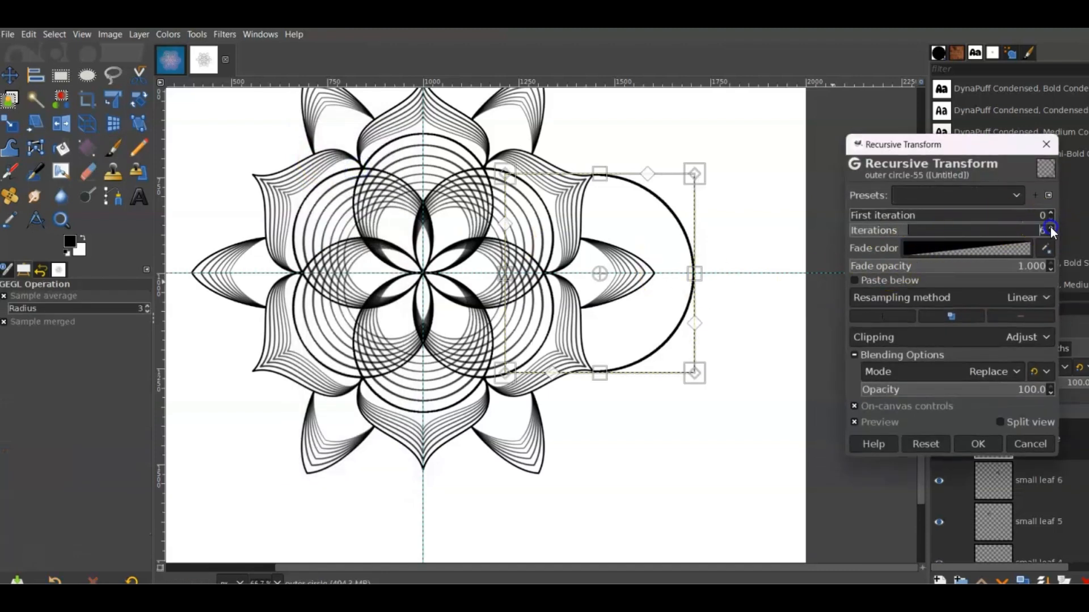
{"action": "left_click_drag", "start_coordinate": [1048, 266], "coordinate": [1034, 272]}
{"action": "key", "text": "Delete"}
{"action": "key", "text": "Delete"}
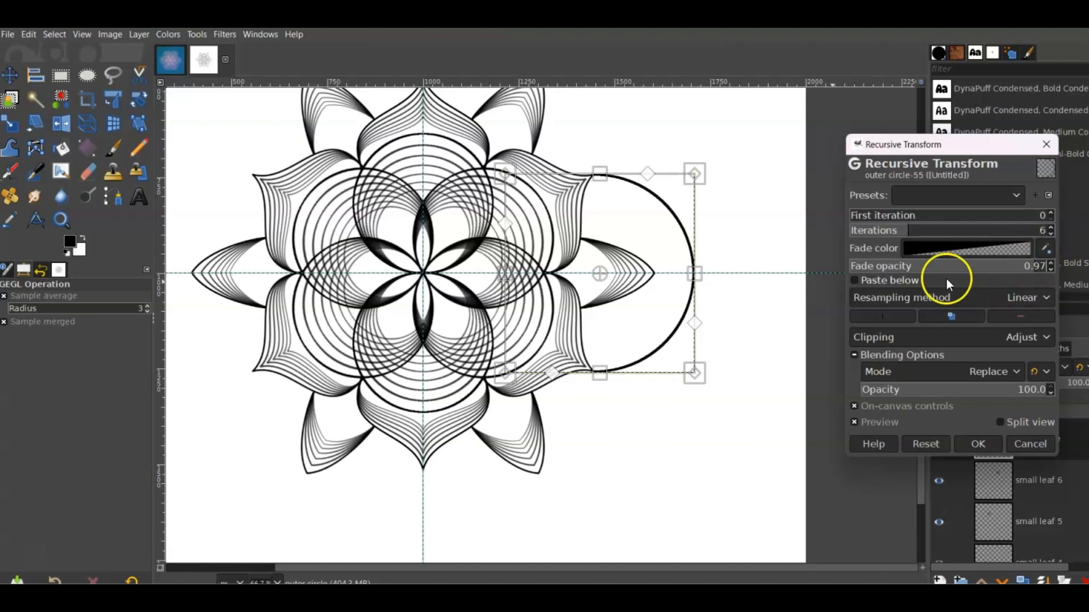
{"action": "left_click_drag", "start_coordinate": [695, 274], "coordinate": [684, 275]}
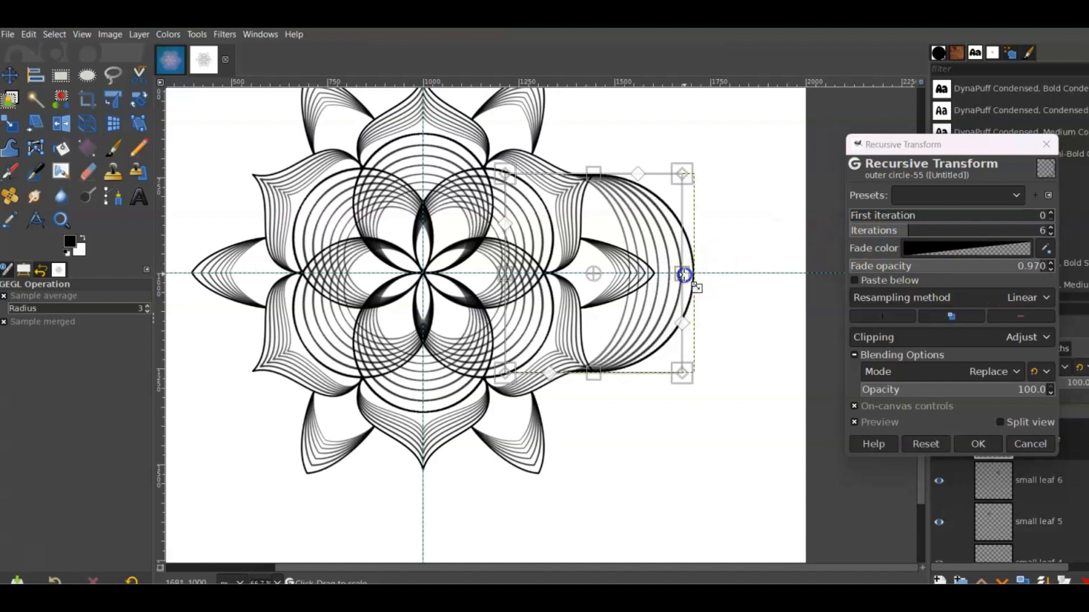
{"action": "left_click_drag", "start_coordinate": [682, 176], "coordinate": [679, 179]}
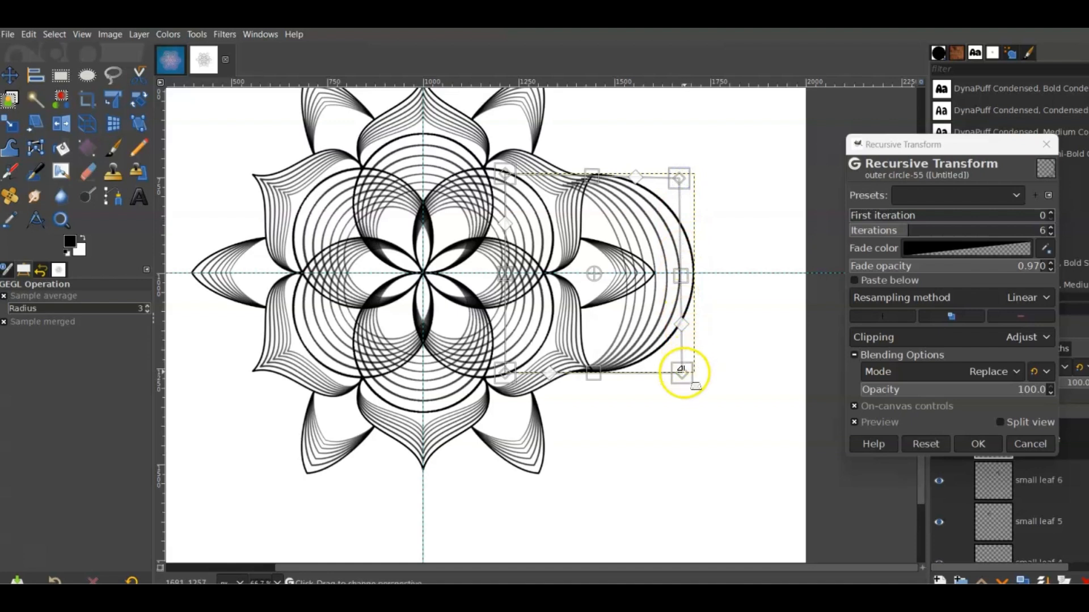
{"action": "left_click_drag", "start_coordinate": [683, 370], "coordinate": [681, 370]}
{"action": "left_click_drag", "start_coordinate": [680, 274], "coordinate": [692, 273]}
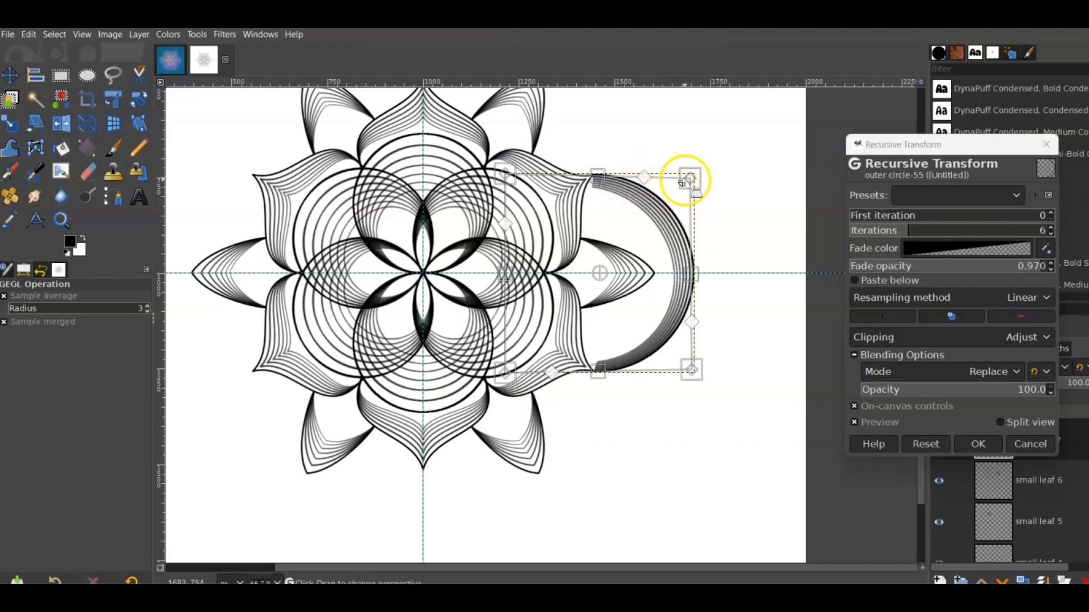
{"action": "left_click_drag", "start_coordinate": [688, 180], "coordinate": [690, 175]}
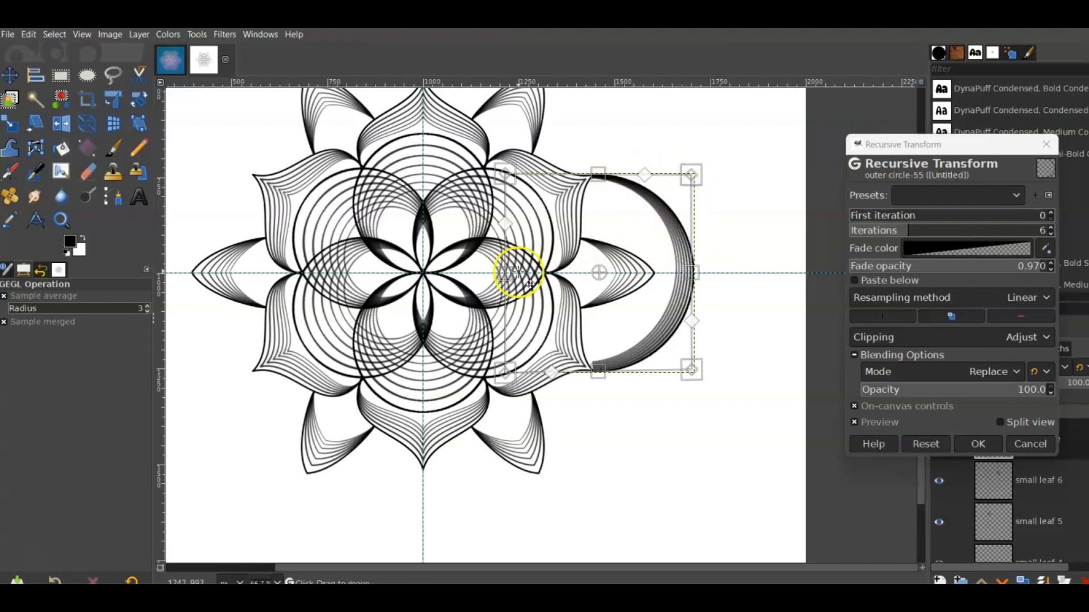
{"action": "left_click_drag", "start_coordinate": [506, 273], "coordinate": [512, 272]}
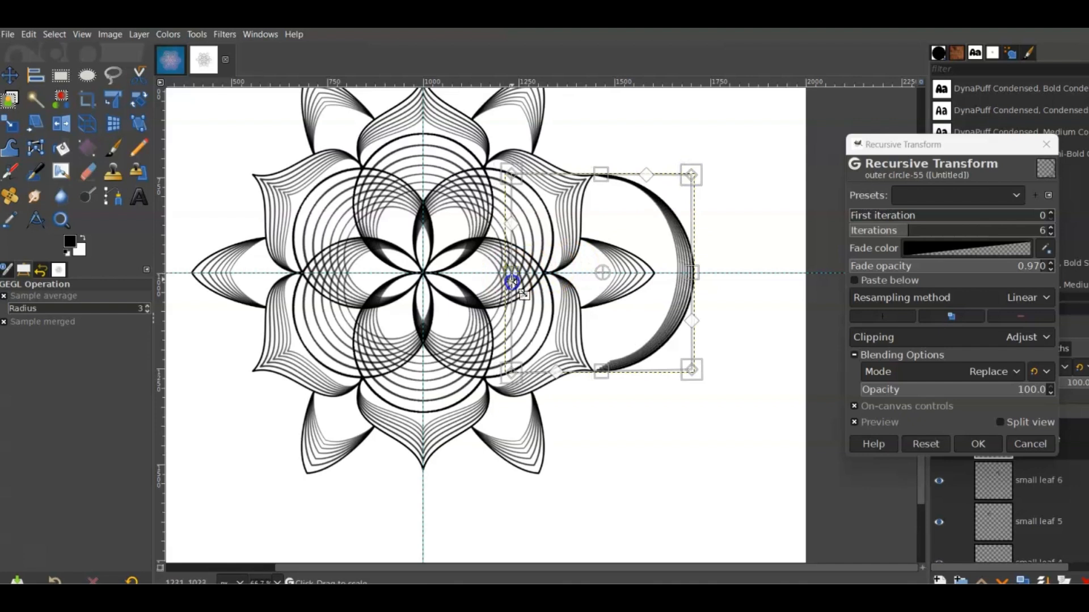
{"action": "left_click", "coordinate": [691, 273]}
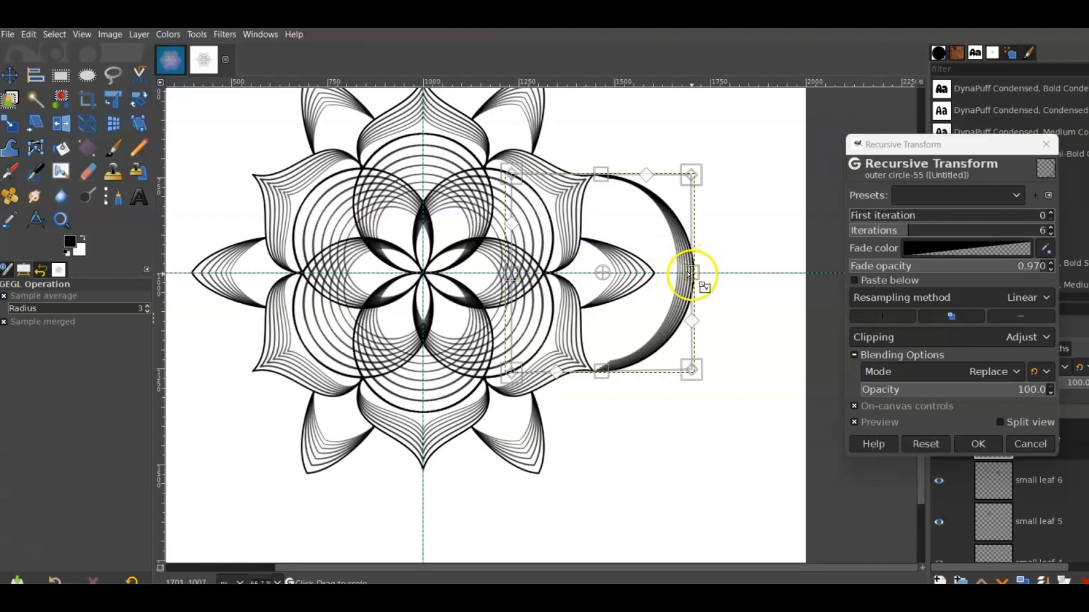
{"action": "left_click", "coordinate": [1047, 149]}
{"action": "left_click", "coordinate": [1013, 441]}
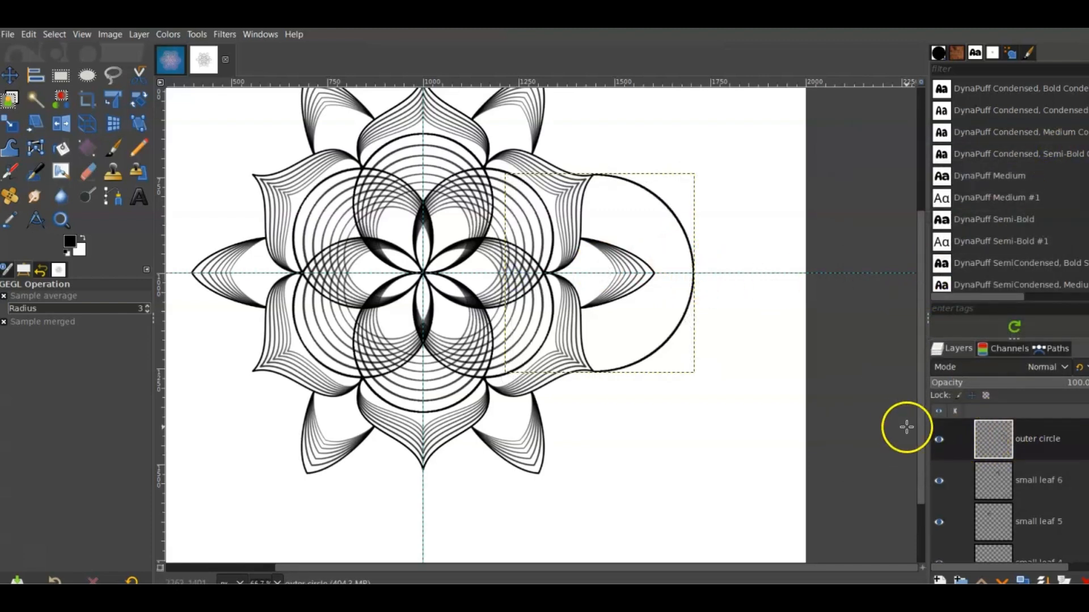
Expand the "outer circle" layer to the image size and crop it back to its content
{"action": "key", "text": "ctrl+alt+i"}
{"action": "right_click", "coordinate": [964, 444]}
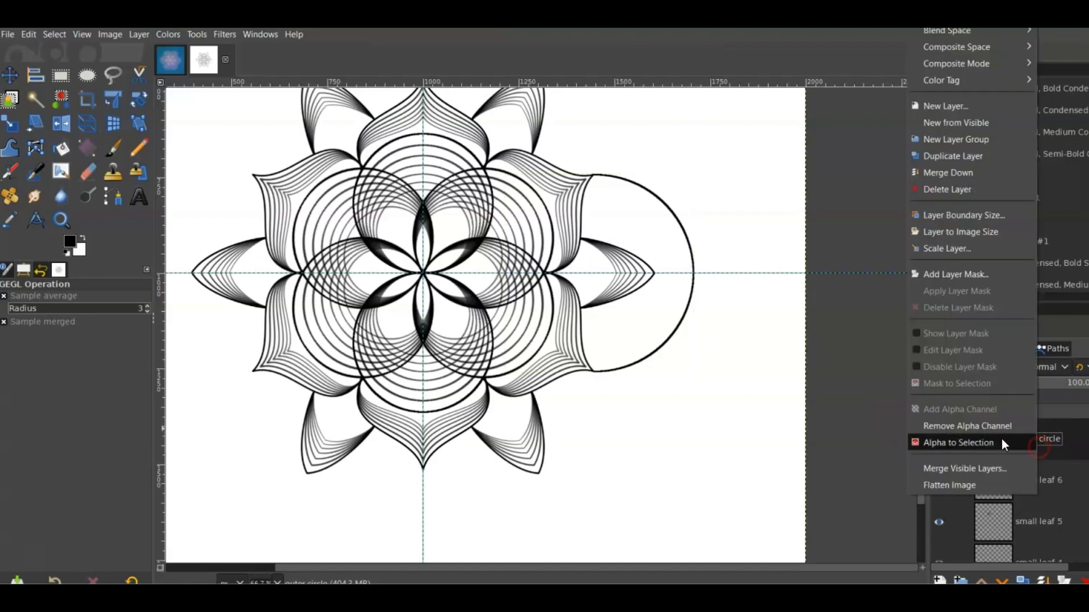
{"action": "left_click", "coordinate": [648, 314]}
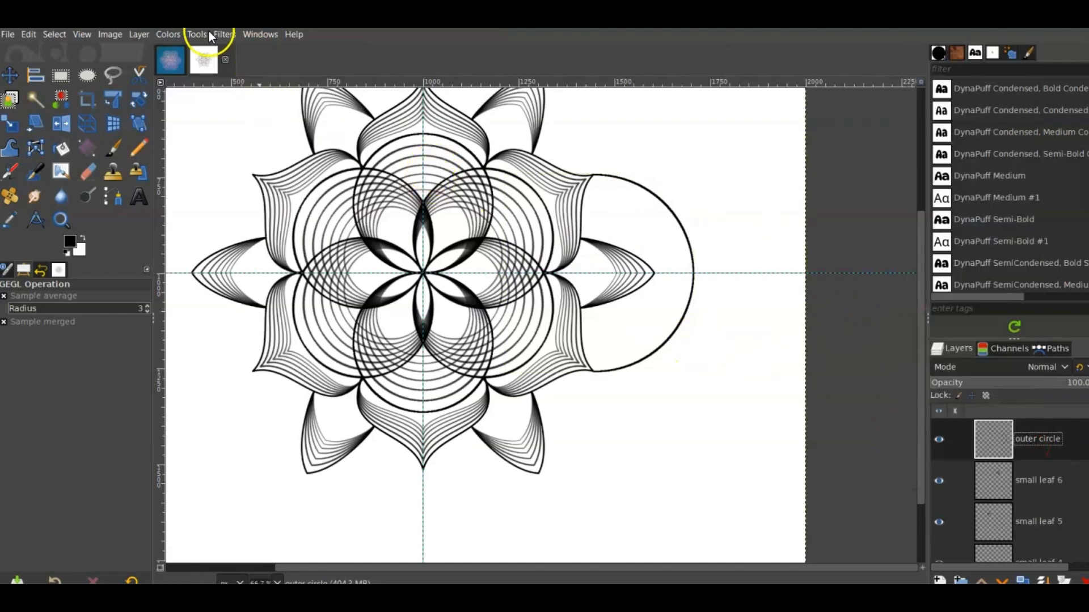
{"action": "left_click", "coordinate": [139, 34]}
{"action": "left_click", "coordinate": [185, 306]}
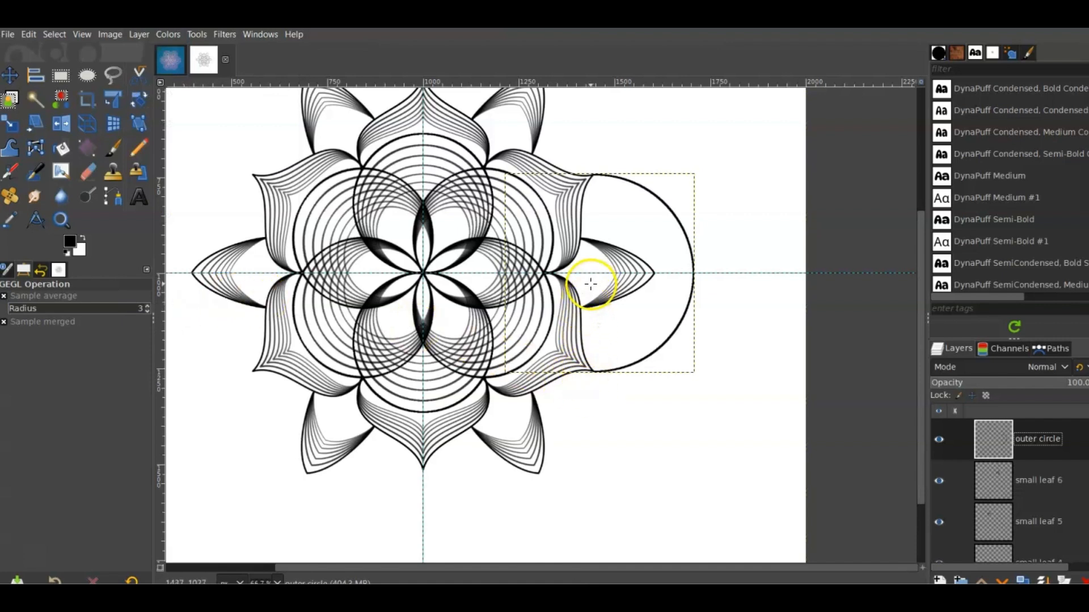
Crop only the "outer circle" layer to a 268 × 520 px area at 1441, 740, tightly enclosing the visible arc
{"action": "left_click", "coordinate": [87, 101]}
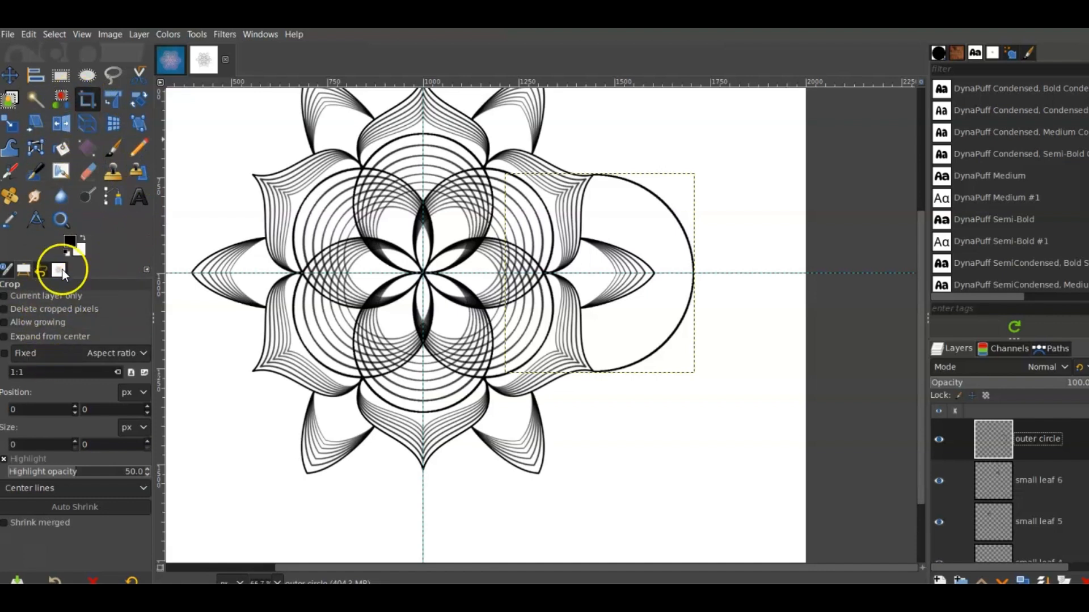
{"action": "left_click", "coordinate": [49, 295]}
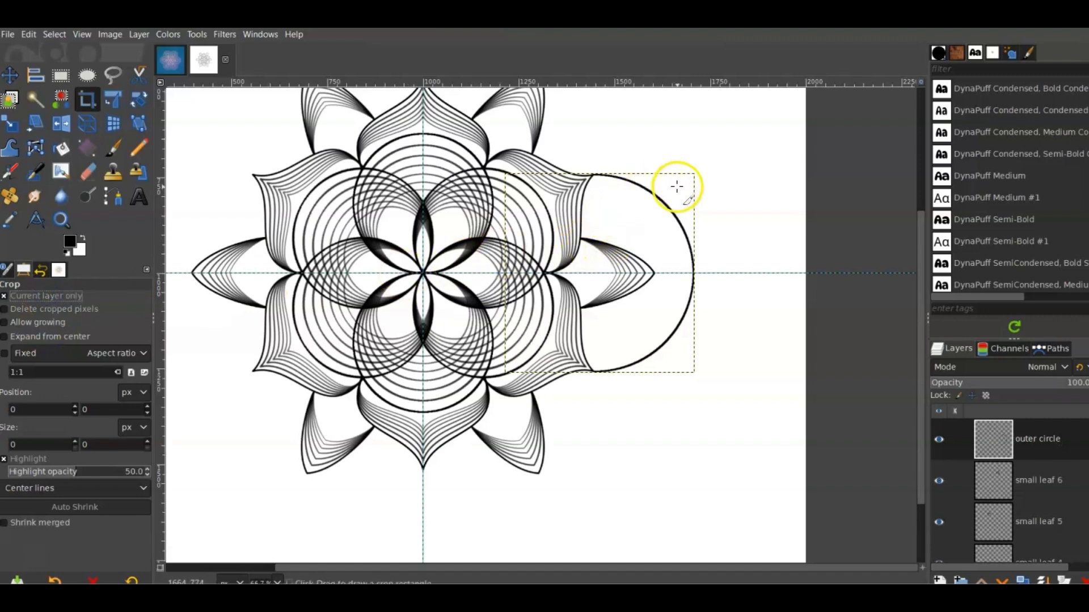
{"action": "scroll", "coordinate": [676, 181], "scroll_direction": "up", "scroll_amount": 2}
{"action": "scroll", "coordinate": [706, 177], "scroll_direction": "down", "scroll_amount": 1}
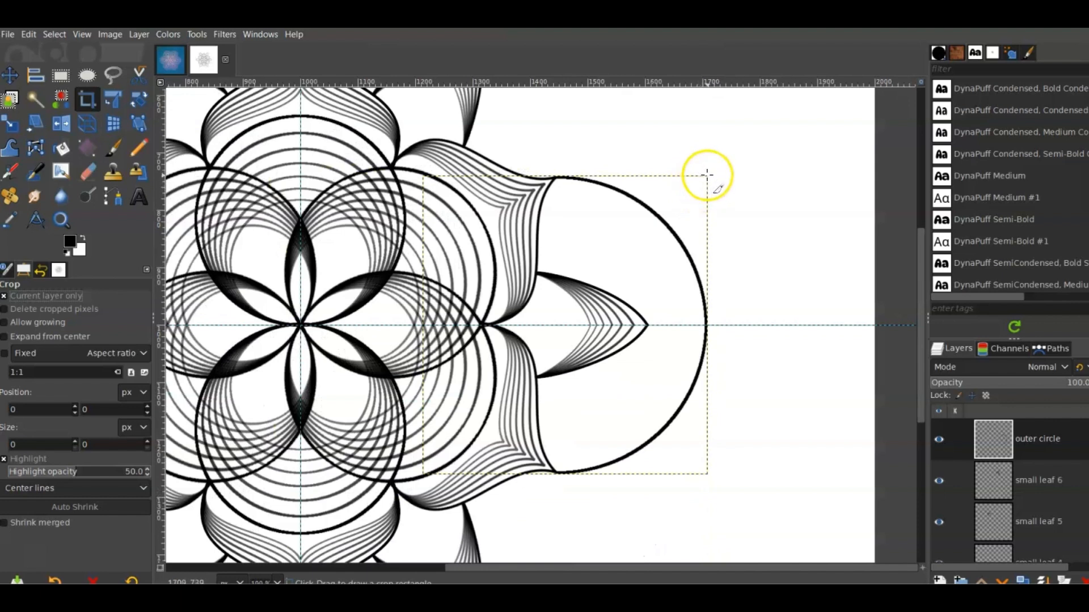
{"action": "mouse_move", "coordinate": [707, 176]}
{"action": "left_mouse_down"}
{"action": "mouse_move", "coordinate": [661, 241]}
{"action": "mouse_move", "coordinate": [590, 418]}
{"action": "mouse_move", "coordinate": [553, 475]}
{"action": "left_mouse_up"}
{"action": "left_click", "coordinate": [635, 325]}
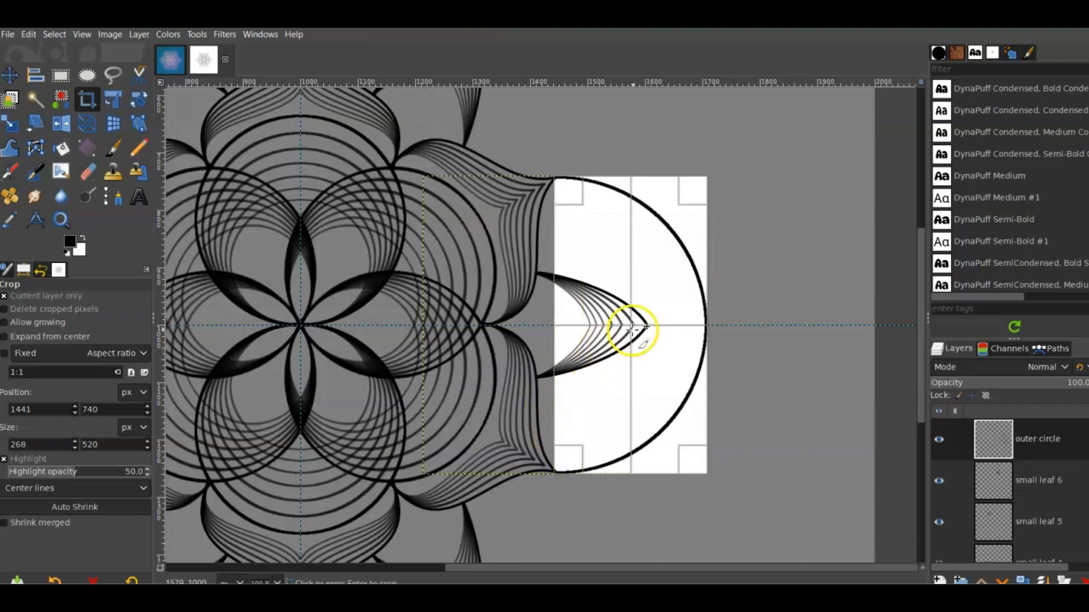
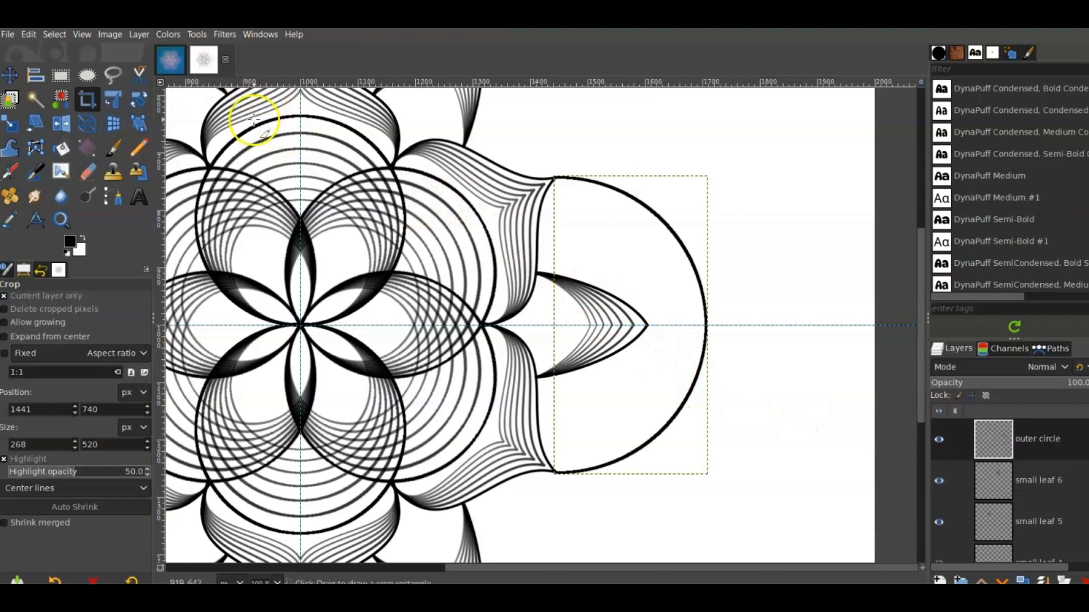
Start a Recursive Transform on the "outer circle" layer with 6 iterations and a fade opacity of 0.97
{"action": "left_click", "coordinate": [10, 75]}
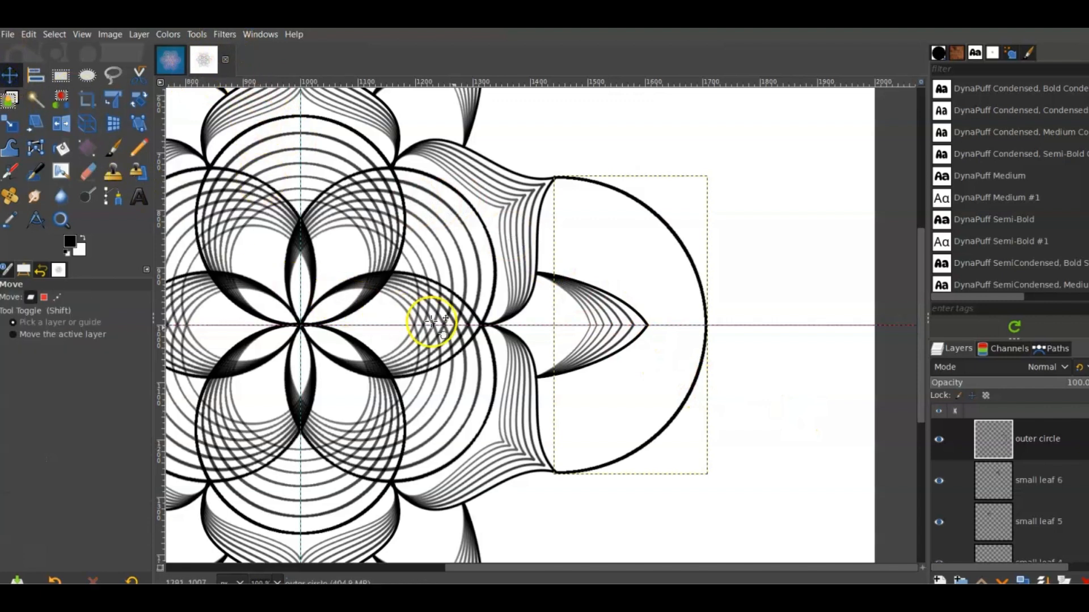
{"action": "key", "text": "slash"}
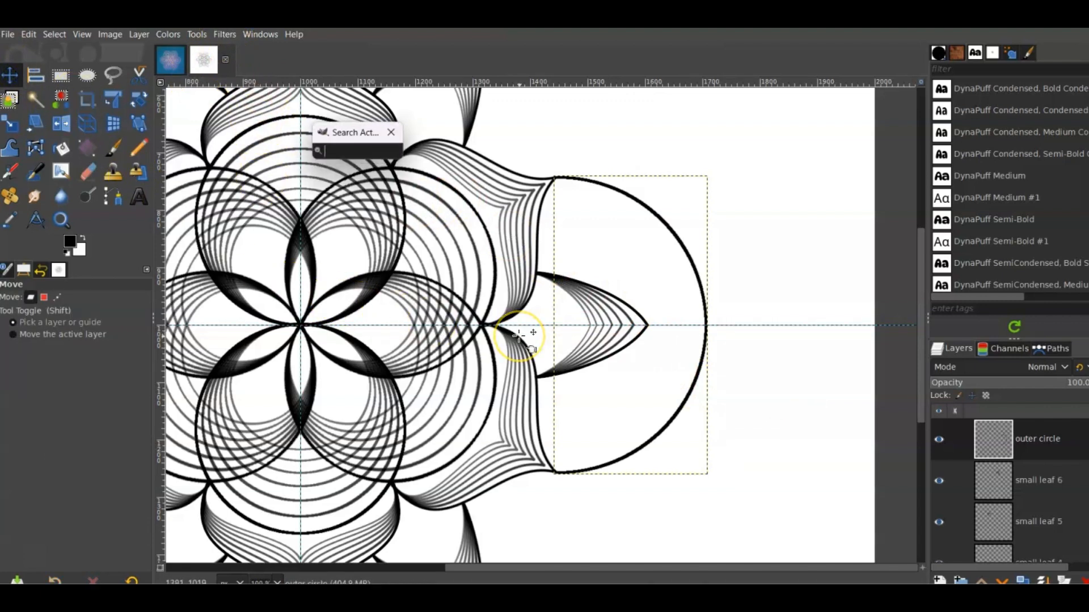
{"action": "type", "text": "recur"}
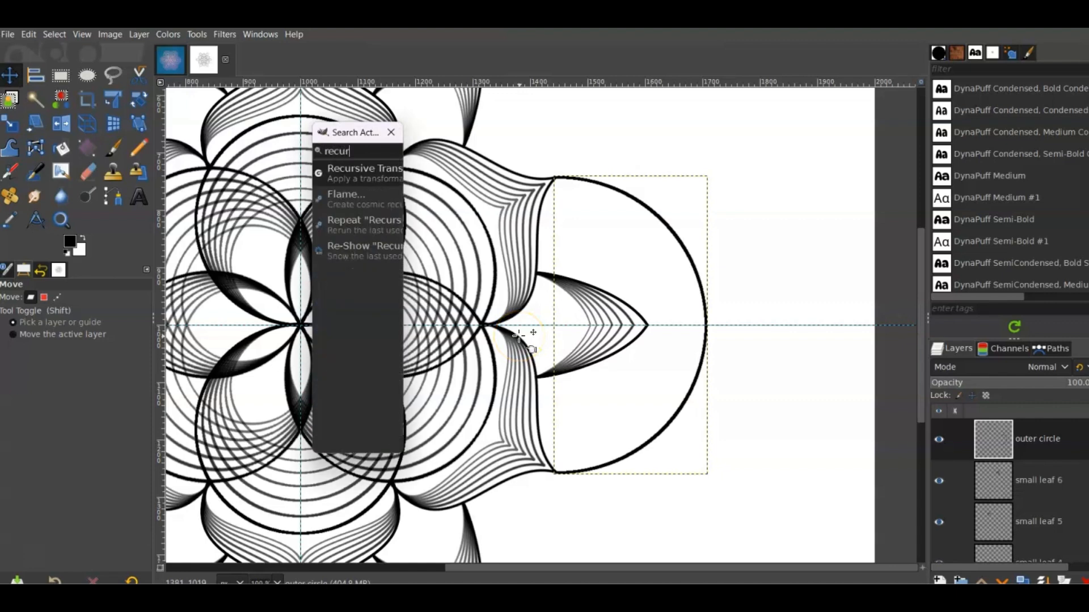
{"action": "left_click", "coordinate": [365, 169]}
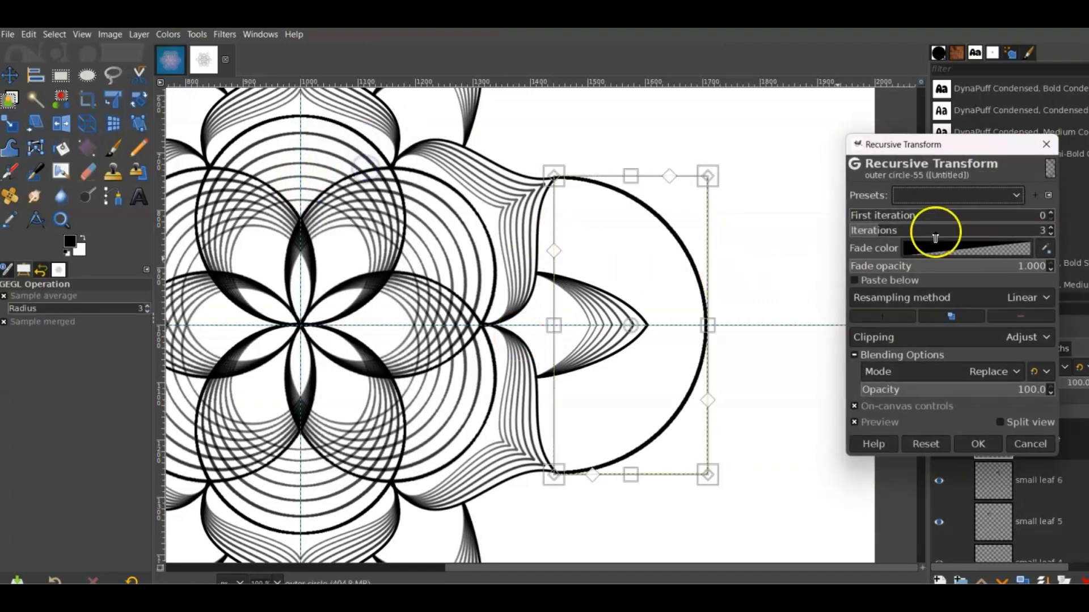
{"action": "left_click", "coordinate": [1051, 227]}
{"action": "left_click", "coordinate": [1052, 227]}
{"action": "left_click", "coordinate": [1051, 227]}
{"action": "scroll", "coordinate": [1042, 266], "scroll_direction": "down", "scroll_amount": 4}
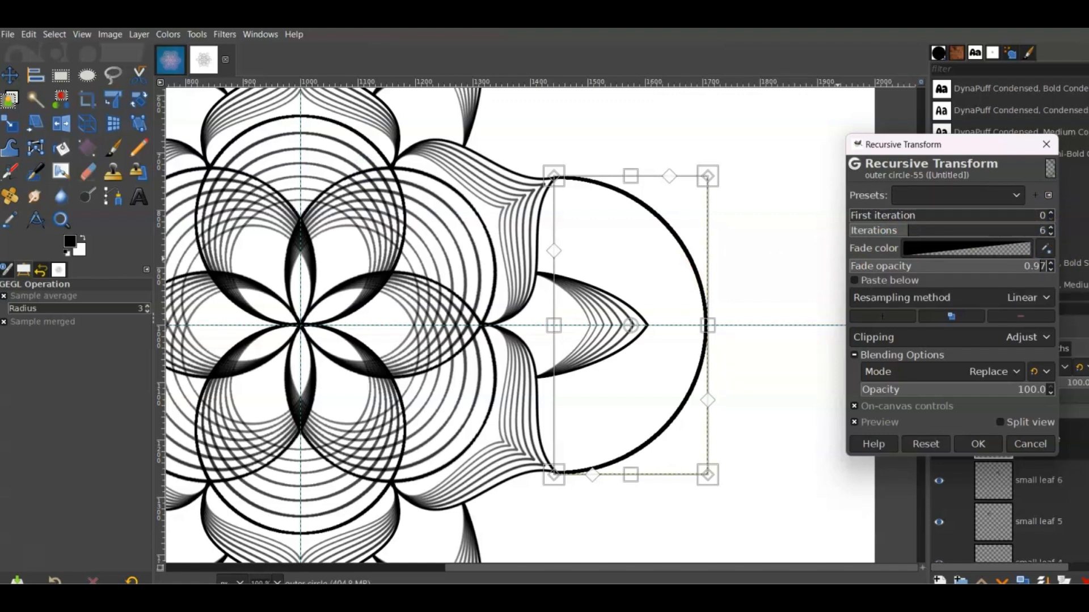
Pull the Recursive Transform frame's outer edge inward and adjust its two outer corners to nest the repeated arcs inside the outer circle
{"action": "left_click_drag", "start_coordinate": [707, 325], "coordinate": [694, 326]}
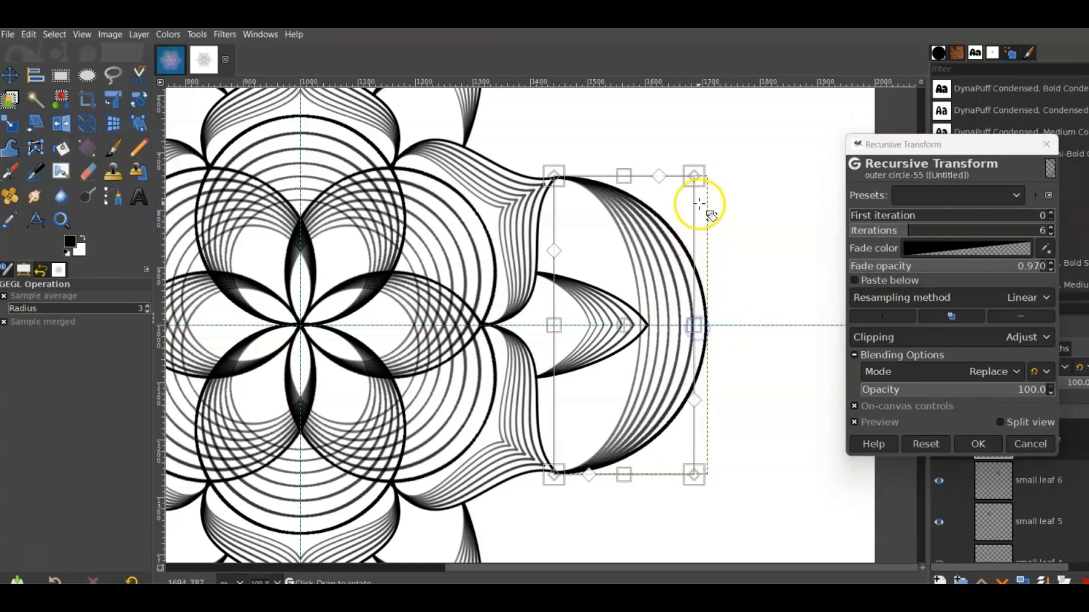
{"action": "left_click_drag", "start_coordinate": [693, 181], "coordinate": [692, 182]}
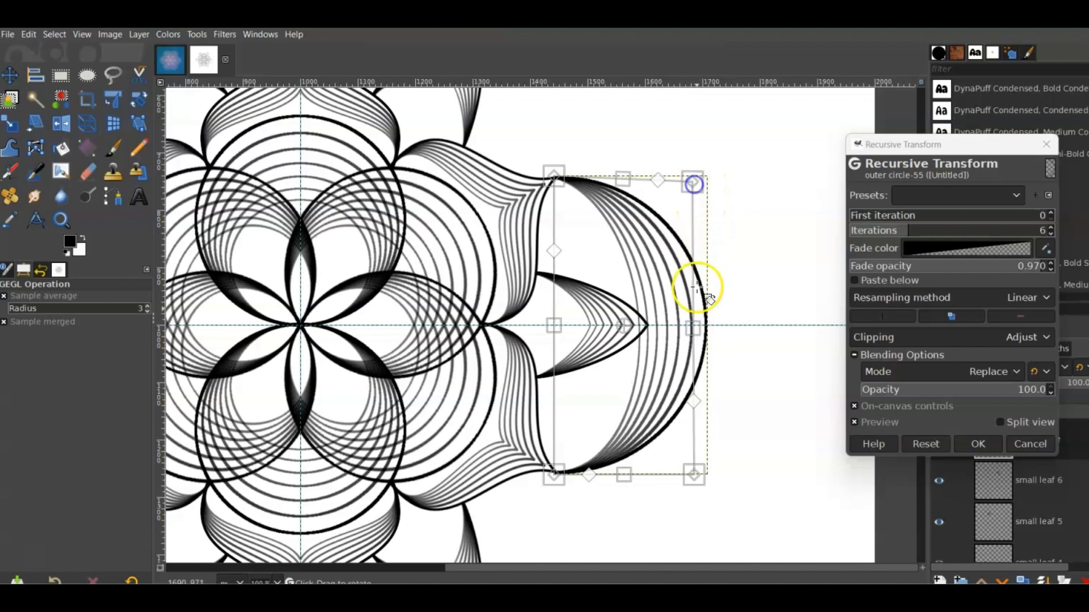
{"action": "left_click_drag", "start_coordinate": [693, 474], "coordinate": [692, 471]}
{"action": "scroll", "coordinate": [660, 392], "scroll_direction": "up", "scroll_amount": 1}
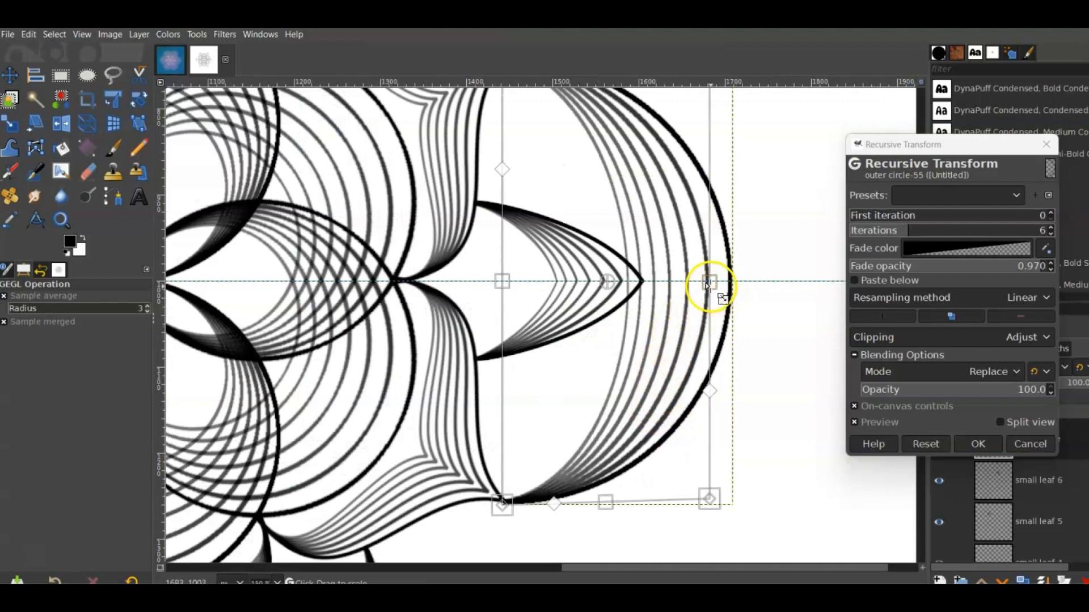
{"action": "scroll", "coordinate": [706, 287], "scroll_direction": "down", "scroll_amount": 1}
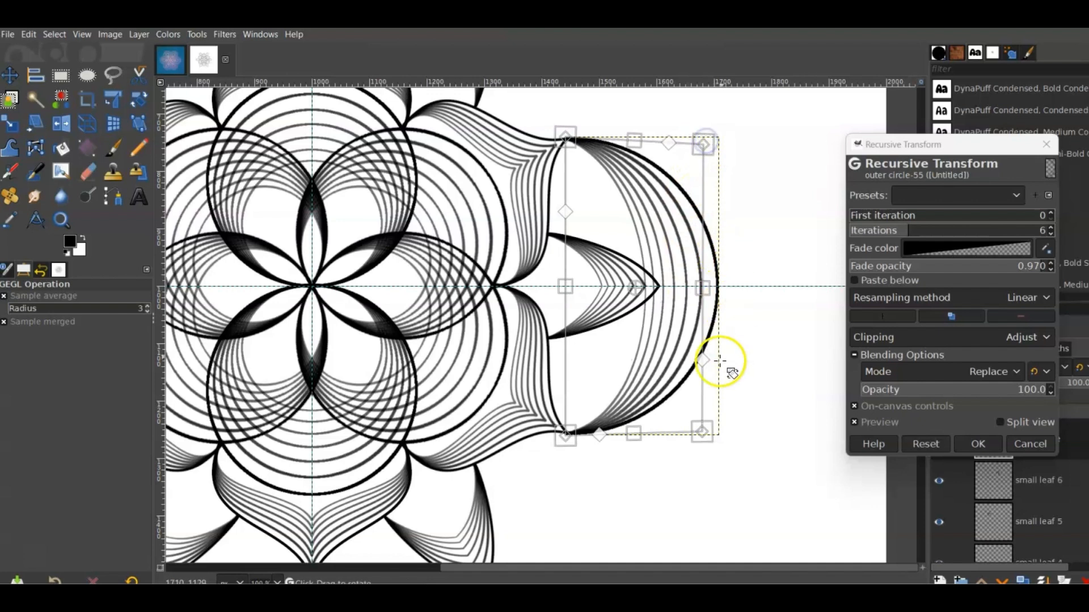
{"action": "left_click_drag", "start_coordinate": [703, 431], "coordinate": [699, 421]}
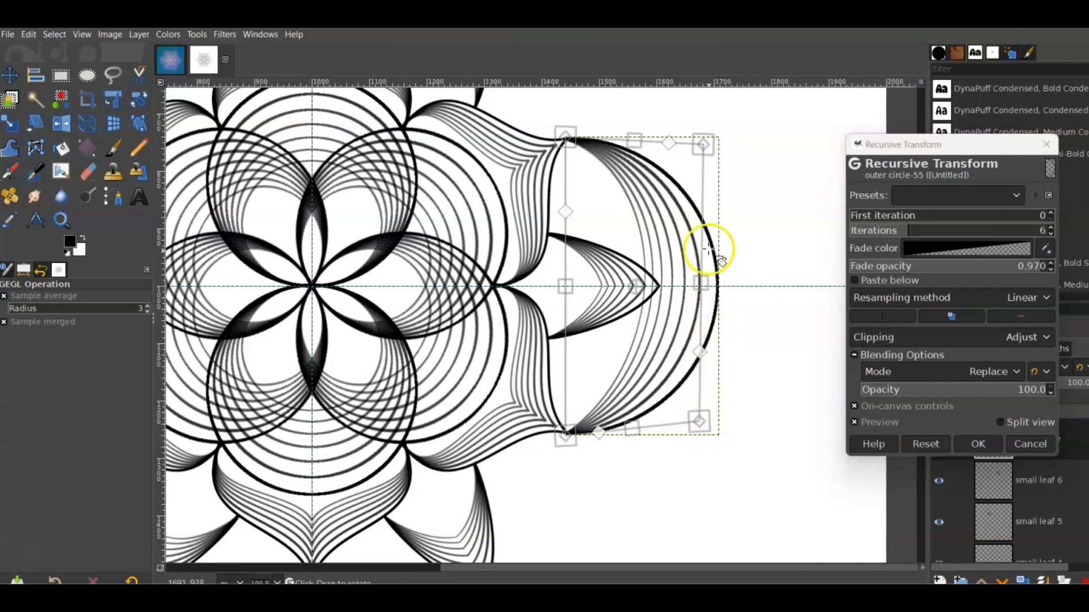
{"action": "left_click_drag", "start_coordinate": [702, 288], "coordinate": [701, 288]}
Fine-tune the frame's outer corners and edge to space the nested arcs more widely, and apply the Recursive Transform
{"action": "scroll", "coordinate": [695, 317], "scroll_direction": "down", "scroll_amount": 2, "text": "ctrl"}
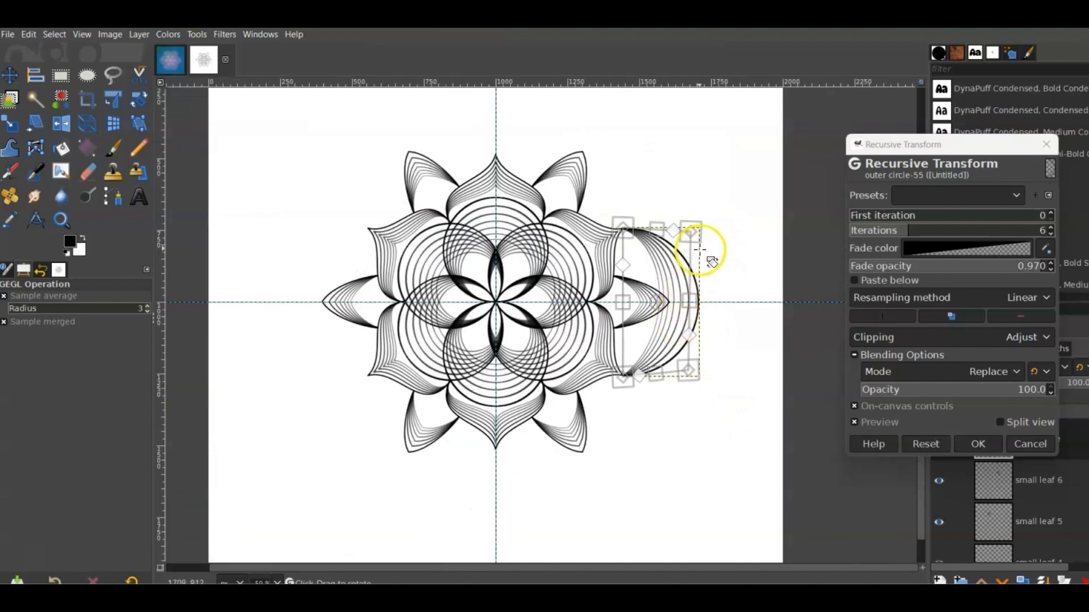
{"action": "left_click_drag", "start_coordinate": [689, 373], "coordinate": [690, 375]}
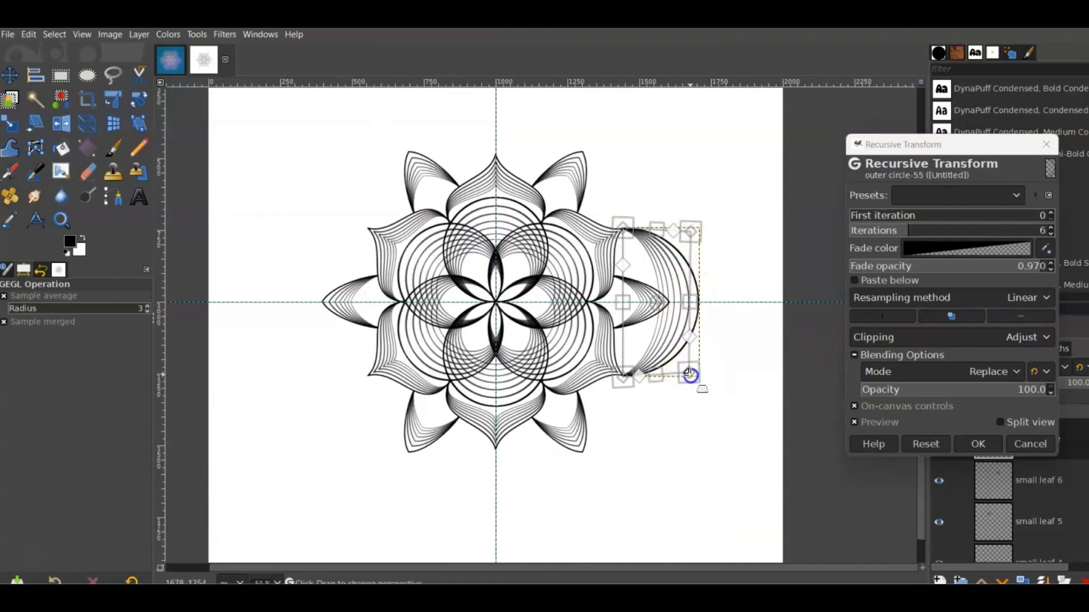
{"action": "scroll", "coordinate": [689, 306], "scroll_direction": "up", "scroll_amount": 2, "text": "ctrl"}
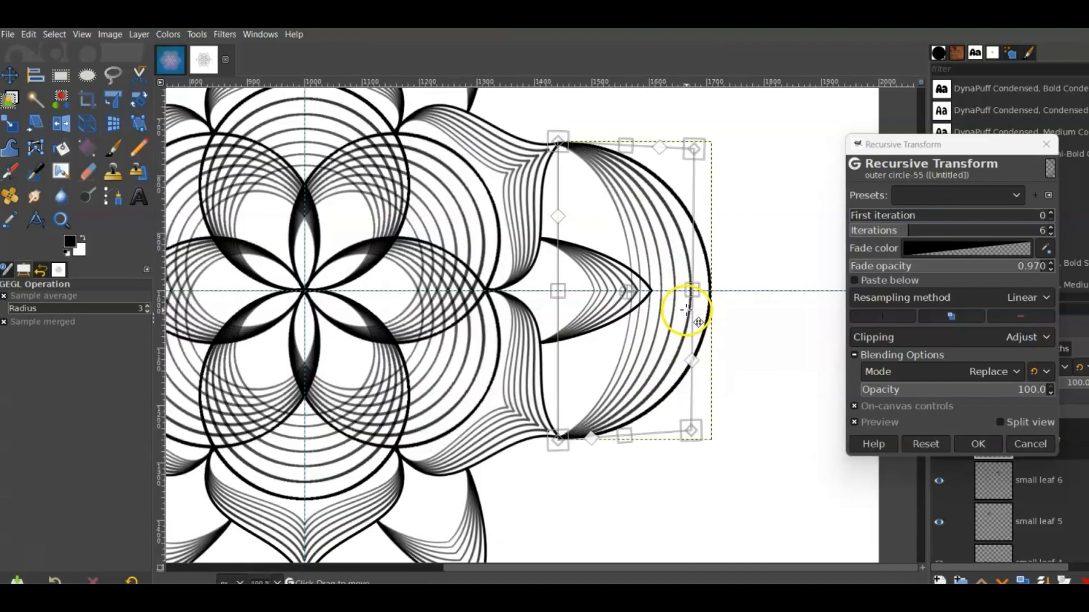
{"action": "left_click_drag", "start_coordinate": [689, 293], "coordinate": [688, 292]}
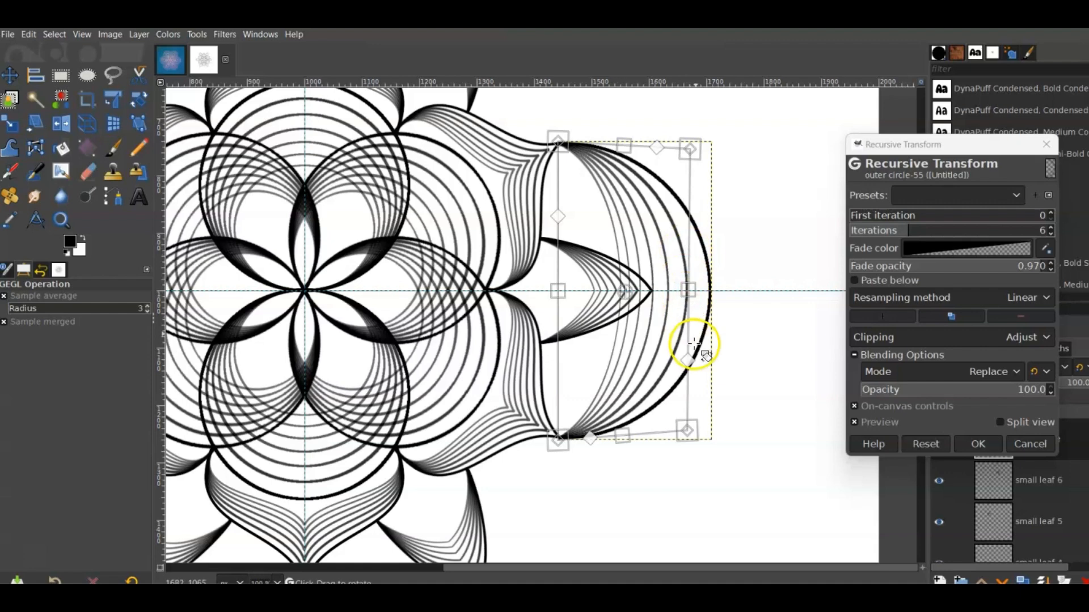
{"action": "left_click_drag", "start_coordinate": [690, 151], "coordinate": [689, 151]}
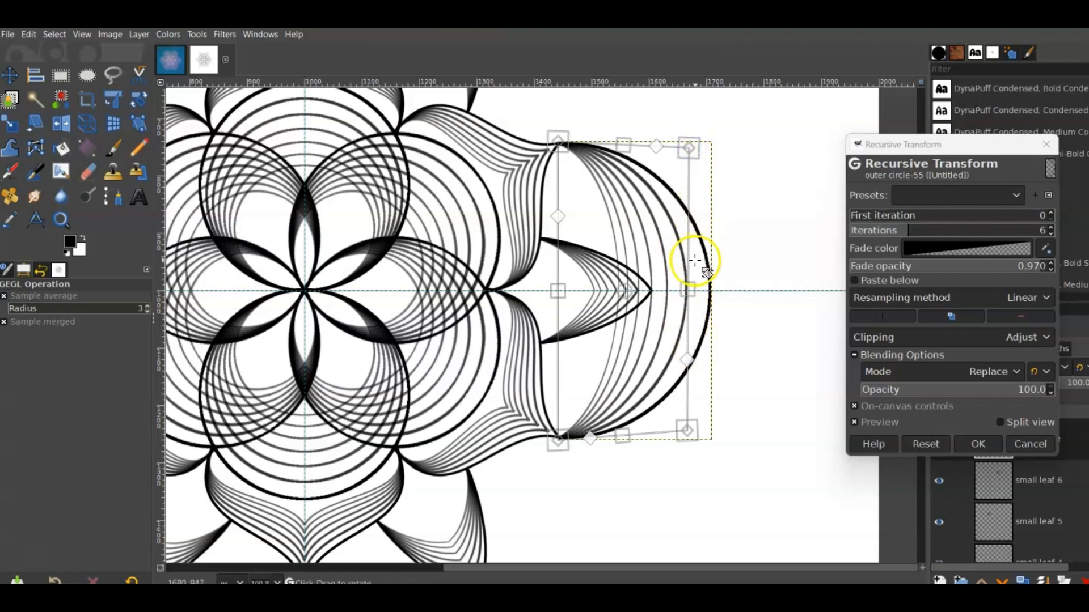
{"action": "scroll", "coordinate": [666, 301], "scroll_direction": "down", "scroll_amount": 2}
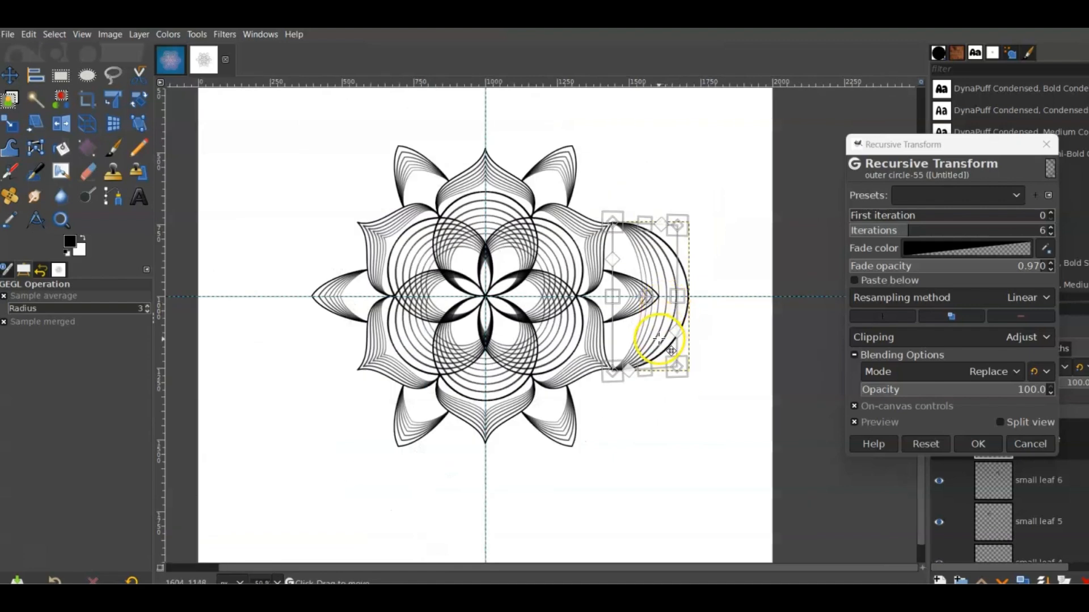
{"action": "left_click", "coordinate": [681, 227]}
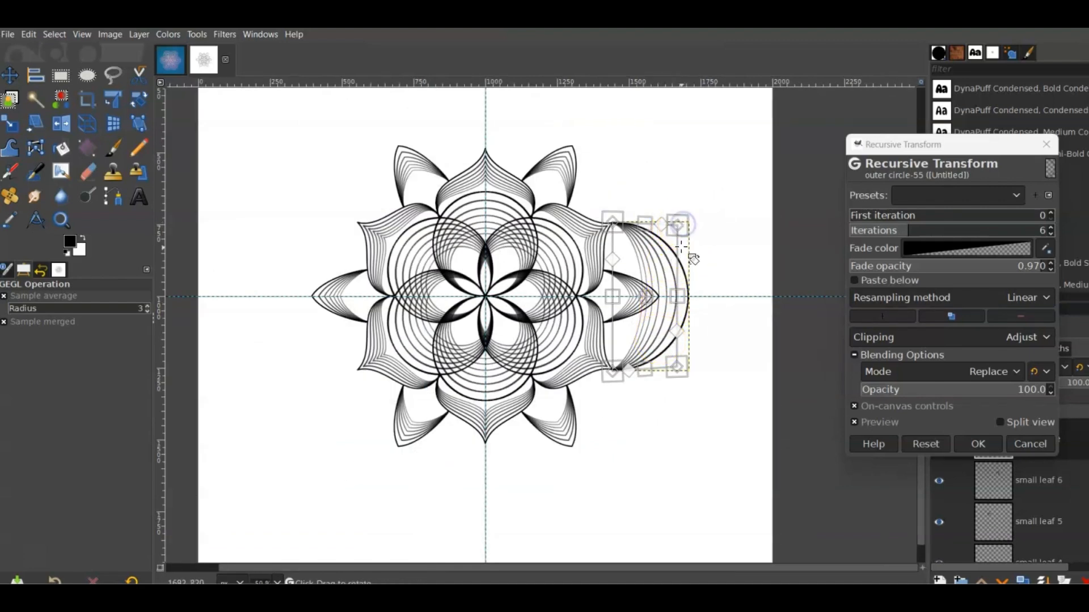
{"action": "key", "text": "Return"}
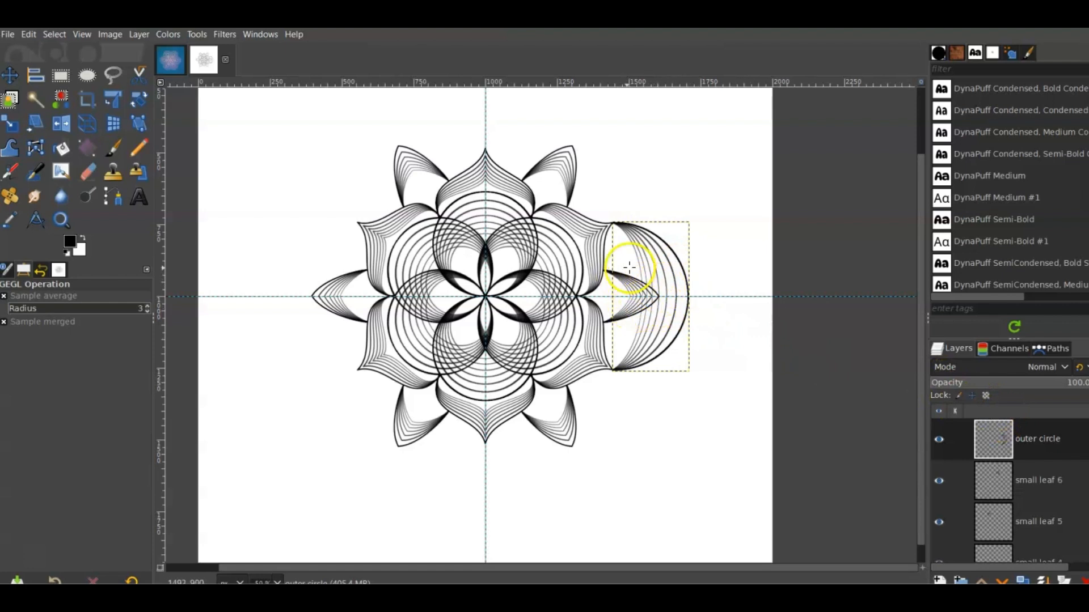
Add an inverted black (full transparency) mask to the "outer circle" layer
{"action": "right_click", "coordinate": [1031, 438]}
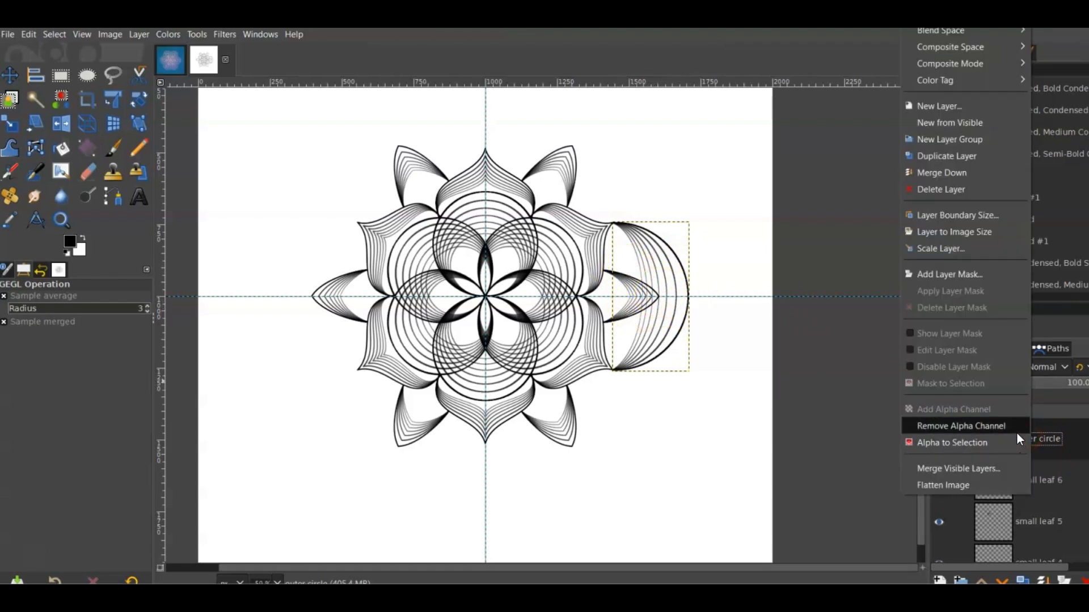
{"action": "left_click", "coordinate": [969, 275]}
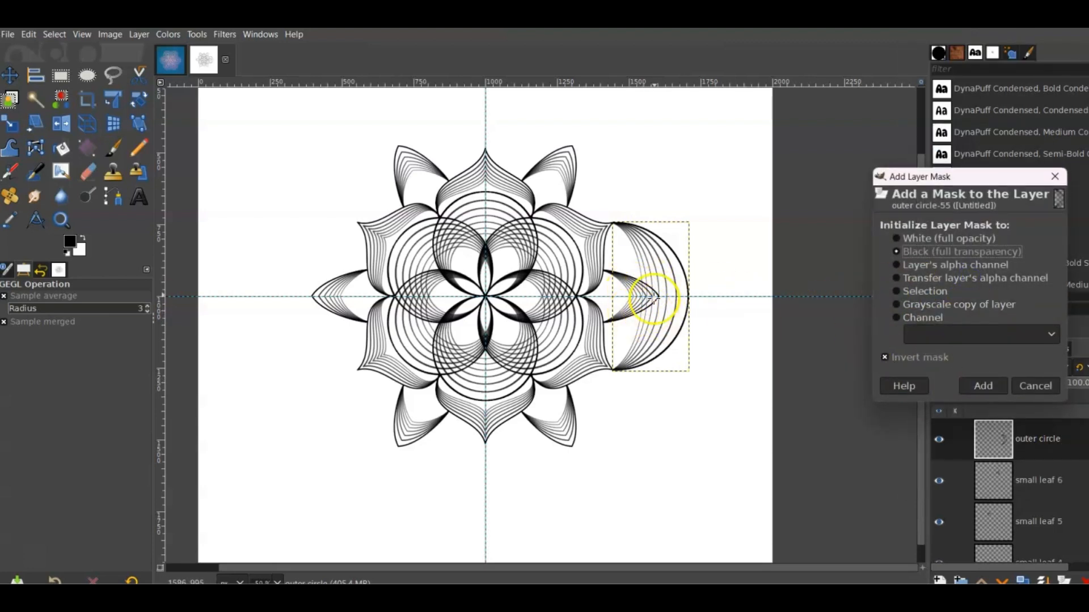
{"action": "left_click", "coordinate": [981, 384]}
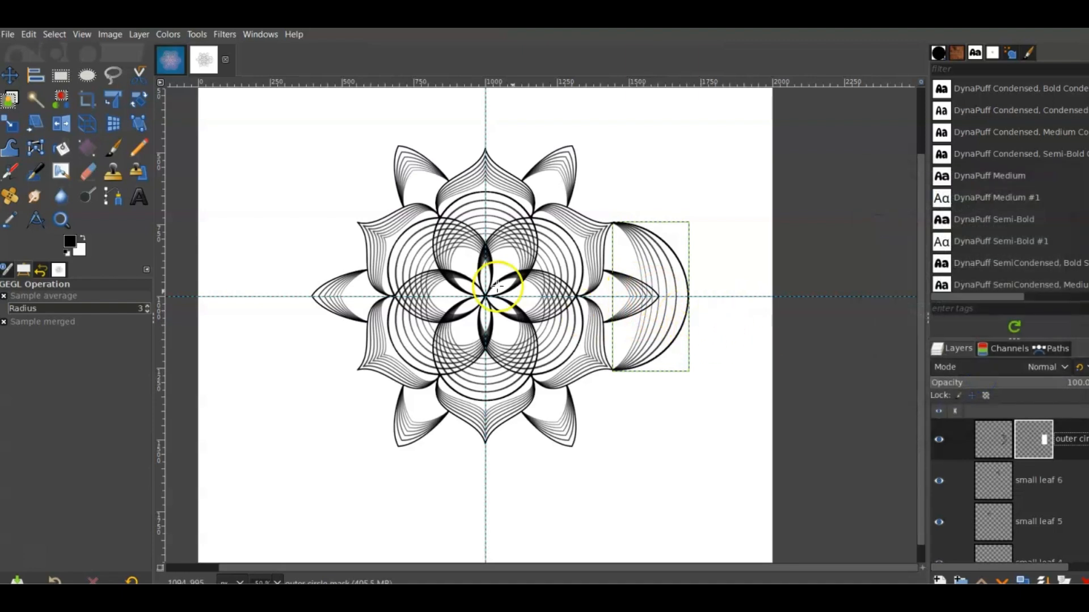
Paint black on the "outer circle" mask with a size 21 Hardness 100 brush to hide the arc lines crossing the small leaf
{"action": "left_click", "coordinate": [113, 147]}
{"action": "scroll", "coordinate": [679, 321], "scroll_direction": "up", "scroll_amount": 1}
{"action": "scroll", "coordinate": [678, 321], "scroll_direction": "up", "scroll_amount": 2}
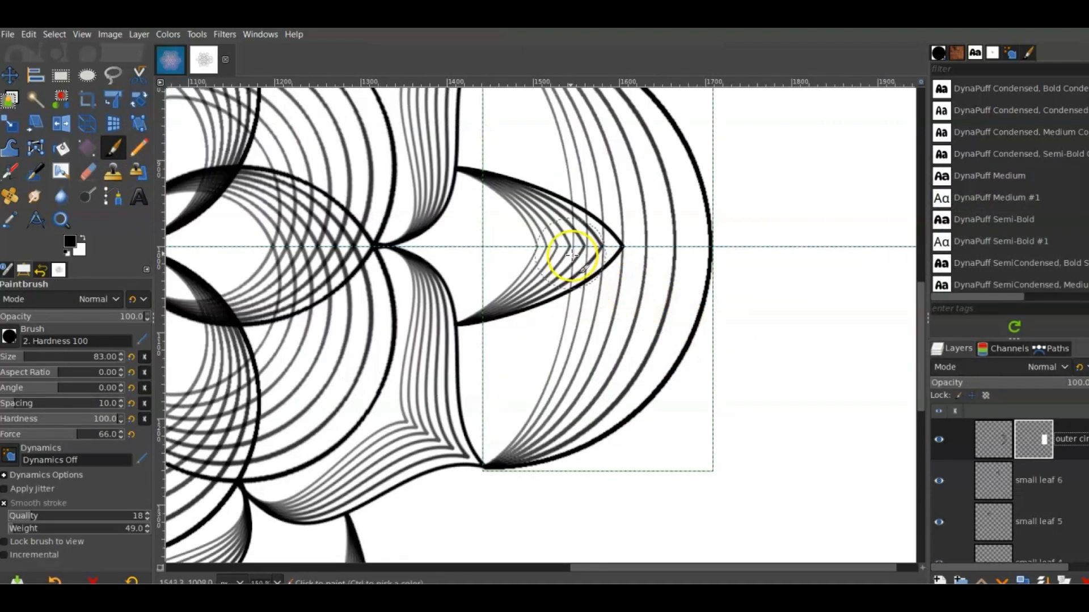
{"action": "left_click", "coordinate": [12, 360]}
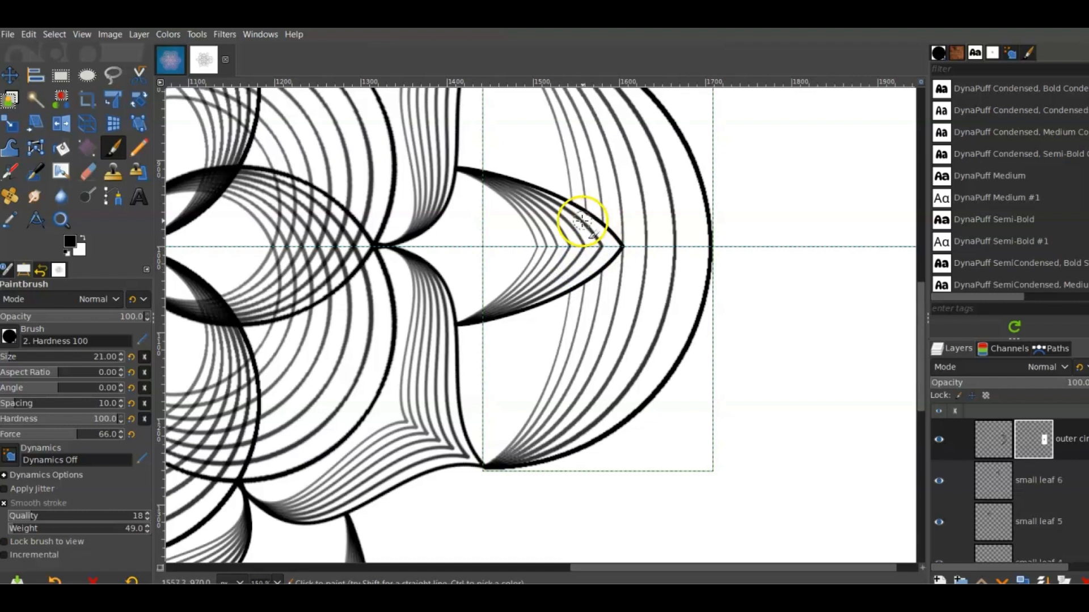
Apply the layer mask of the "outer circle" layer and fit the whole mandala in view
{"action": "right_click", "coordinate": [1045, 437]}
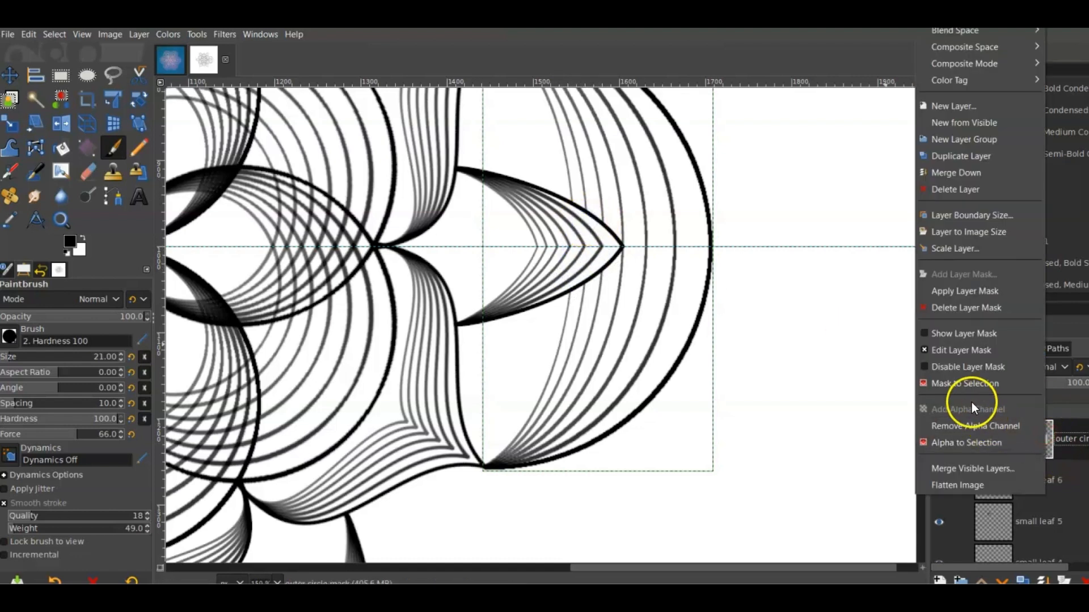
{"action": "left_click", "coordinate": [968, 291]}
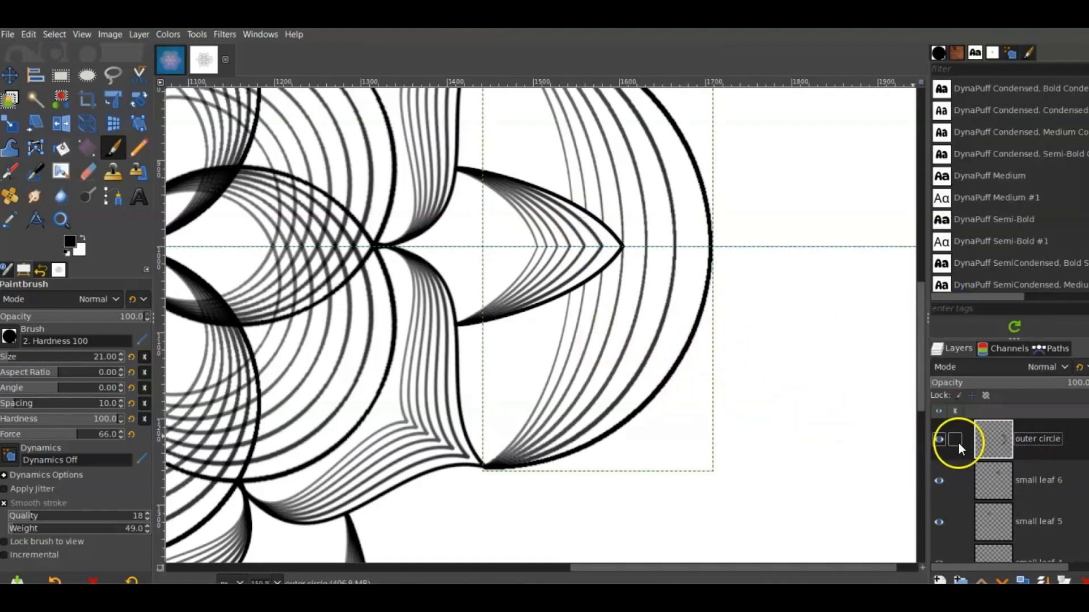
{"action": "key", "text": "shift+ctrl+j"}
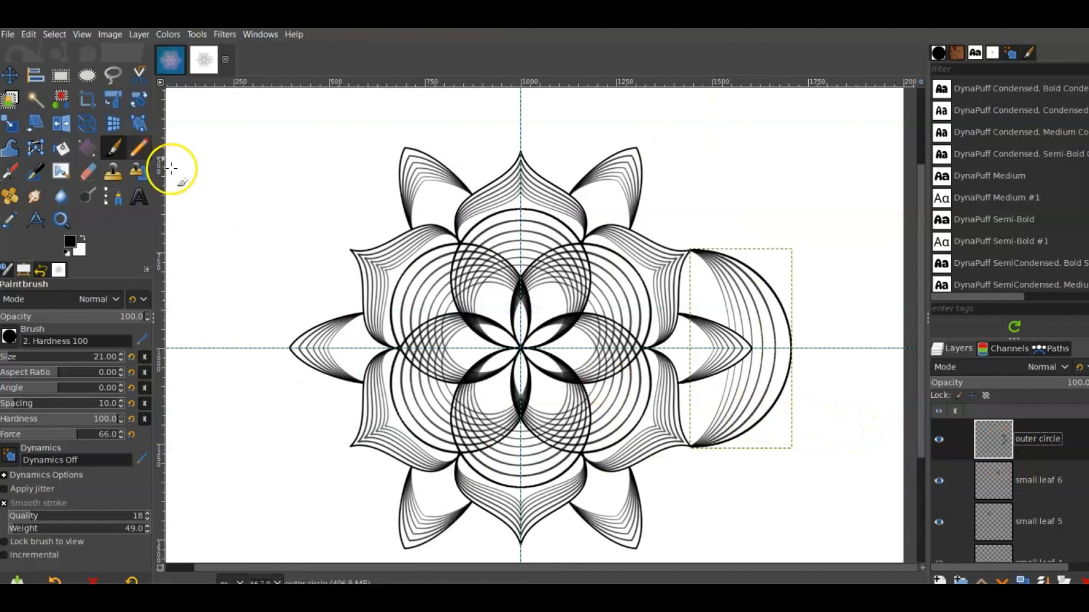
Rename the "outer circle" layer as "outer circle 1"
{"action": "left_click", "coordinate": [7, 76]}
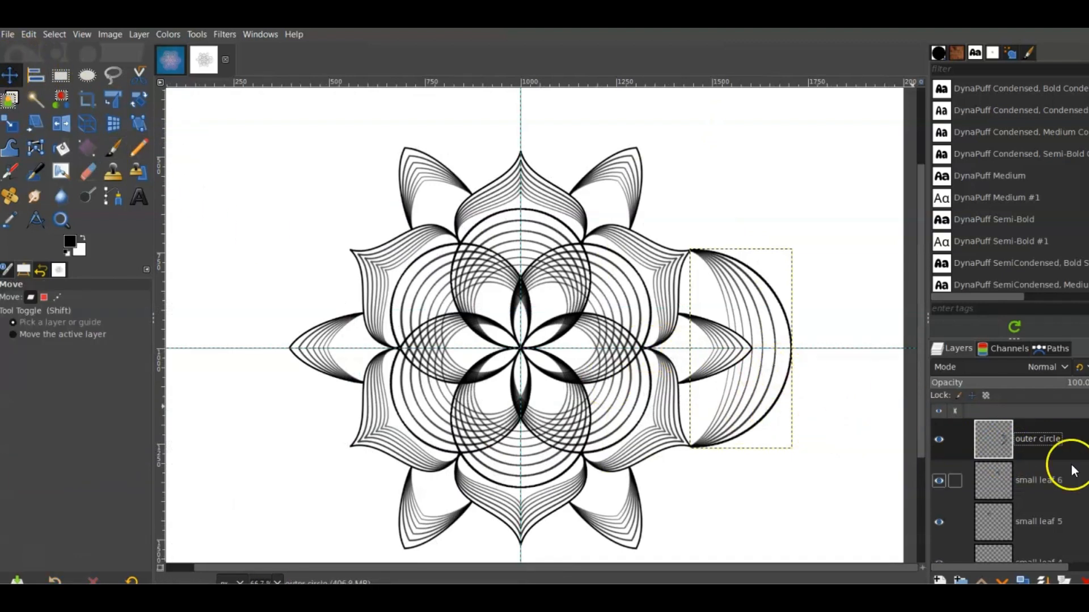
{"action": "left_click", "coordinate": [1045, 467]}
{"action": "left_click", "coordinate": [1048, 457]}
{"action": "left_click", "coordinate": [1016, 473]}
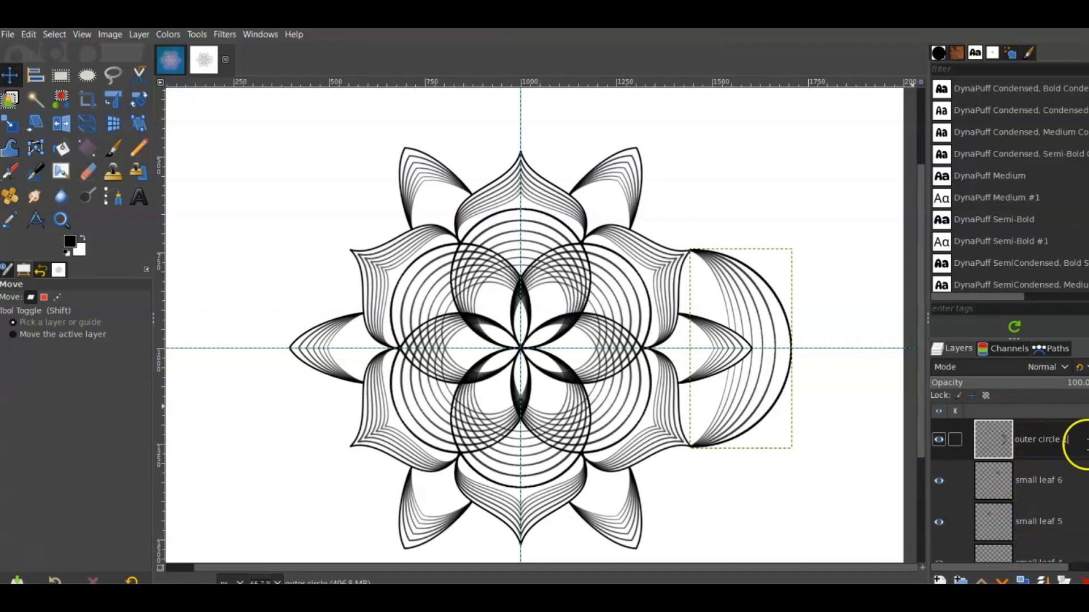
{"action": "scroll", "coordinate": [1041, 502], "scroll_direction": "down", "scroll_amount": 1}
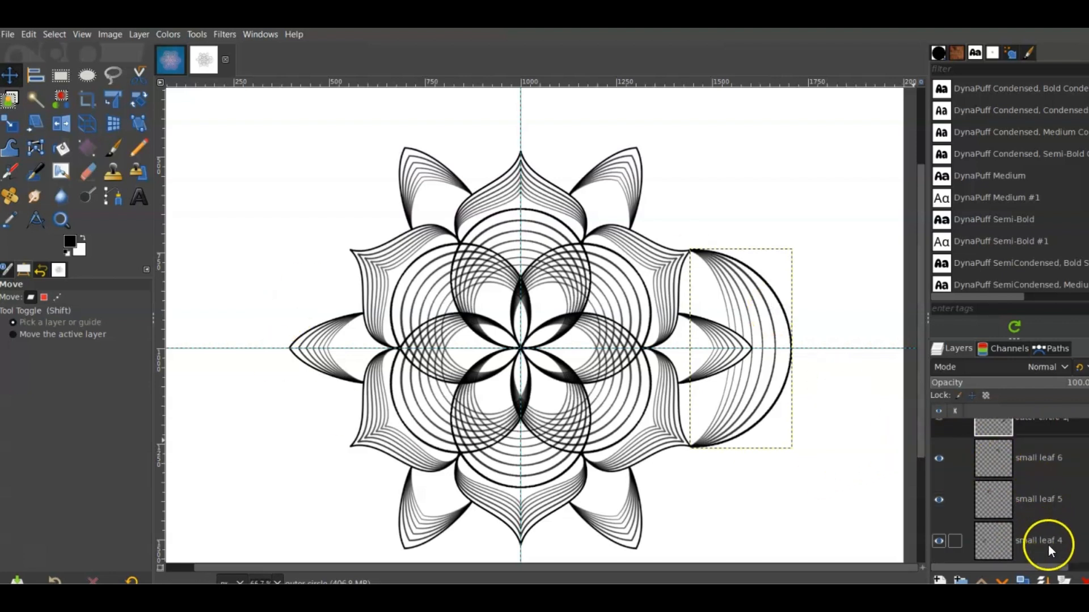
Duplicate the "outer circle 1" layer five times
{"action": "left_click", "coordinate": [1025, 580]}
{"action": "left_click", "coordinate": [1025, 579]}
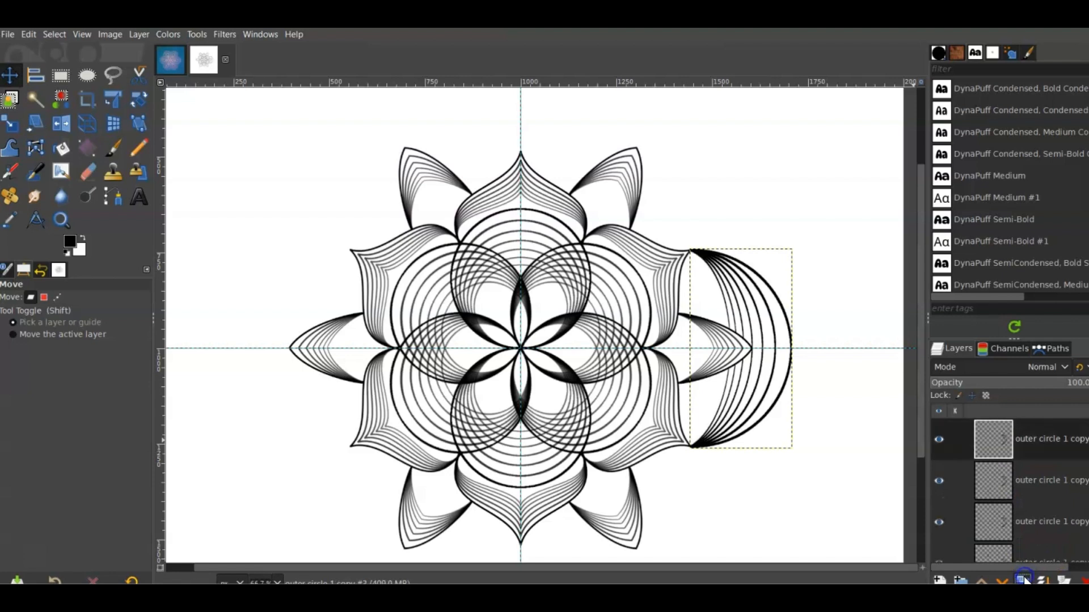
{"action": "scroll", "coordinate": [1042, 515], "scroll_direction": "down", "scroll_amount": 3}
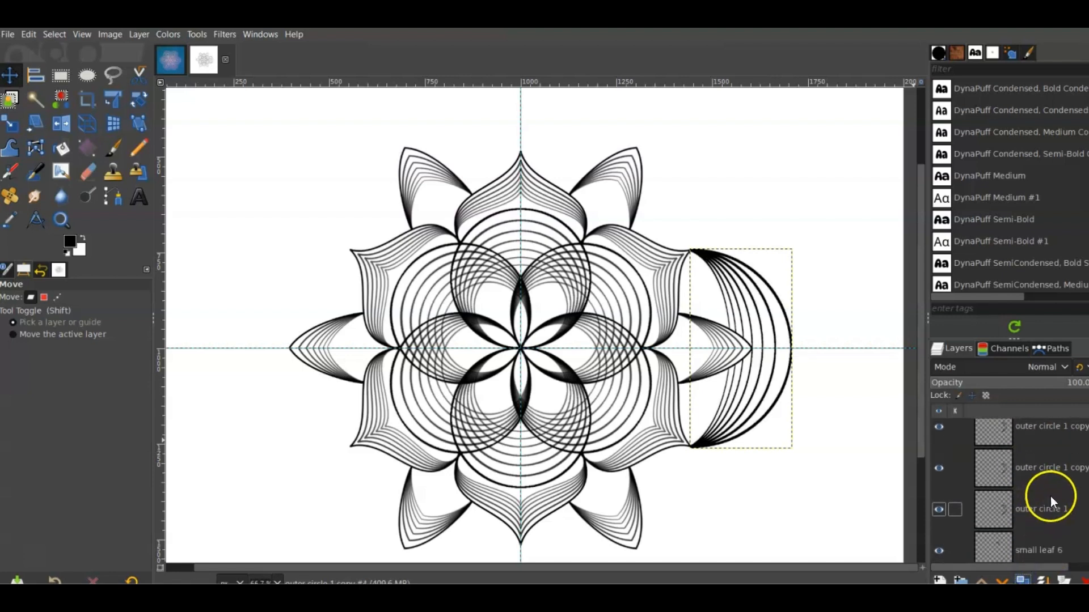
Rename the first three copies as "outer circle 2", "outer circle 3" and "outer circle 4"
{"action": "left_click", "coordinate": [1066, 478]}
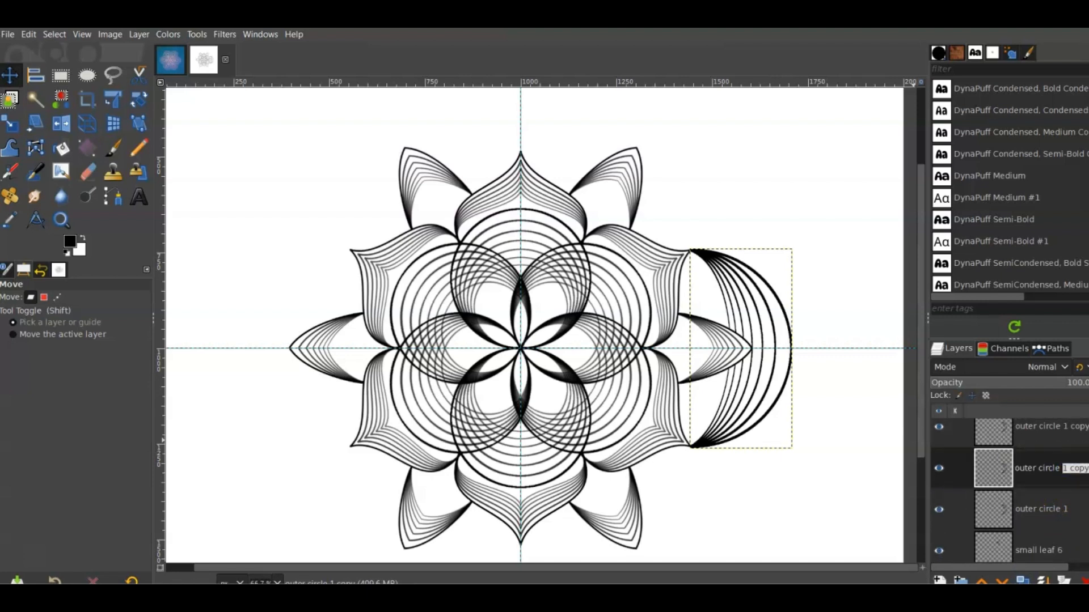
{"action": "left_click", "coordinate": [1064, 439]}
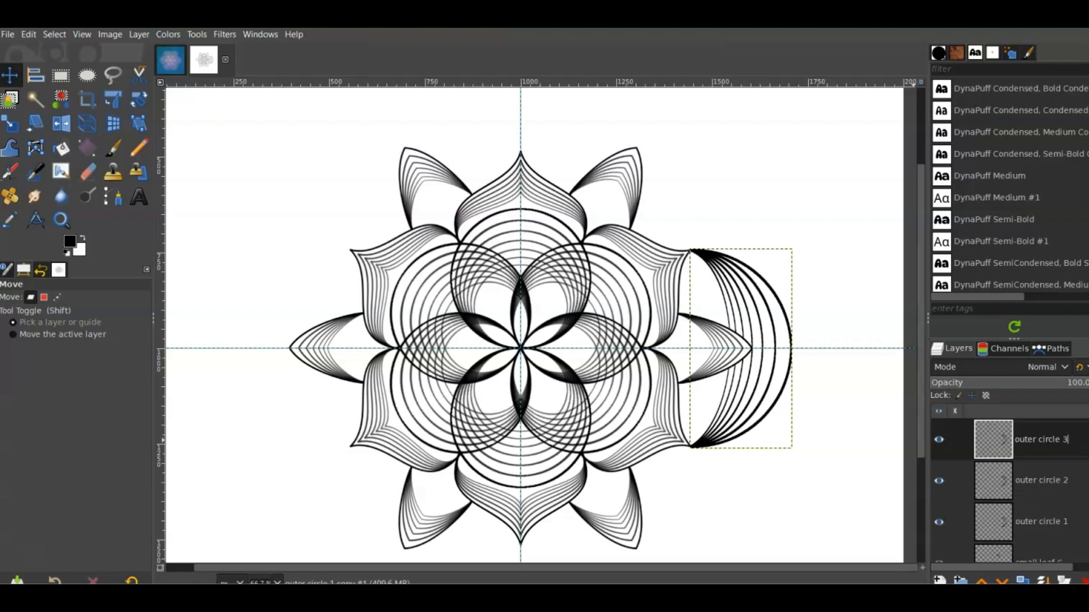
{"action": "scroll", "coordinate": [1072, 460], "scroll_direction": "up", "scroll_amount": 2}
{"action": "double_click", "coordinate": [1067, 445]}
{"action": "left_click", "coordinate": [1062, 444]}
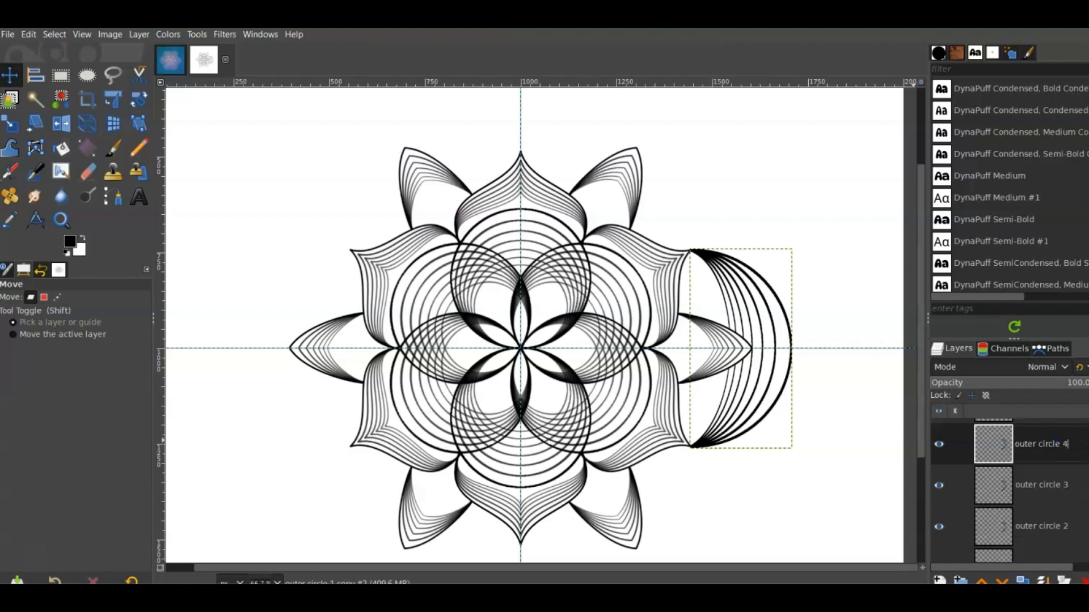
{"action": "key", "text": "Return"}
Rename the fourth copy as "outer circle 5" and continue the same numbering on the topmost copy
{"action": "key", "text": "shift+ctrl+d"}
{"action": "double_click", "coordinate": [1064, 451]}
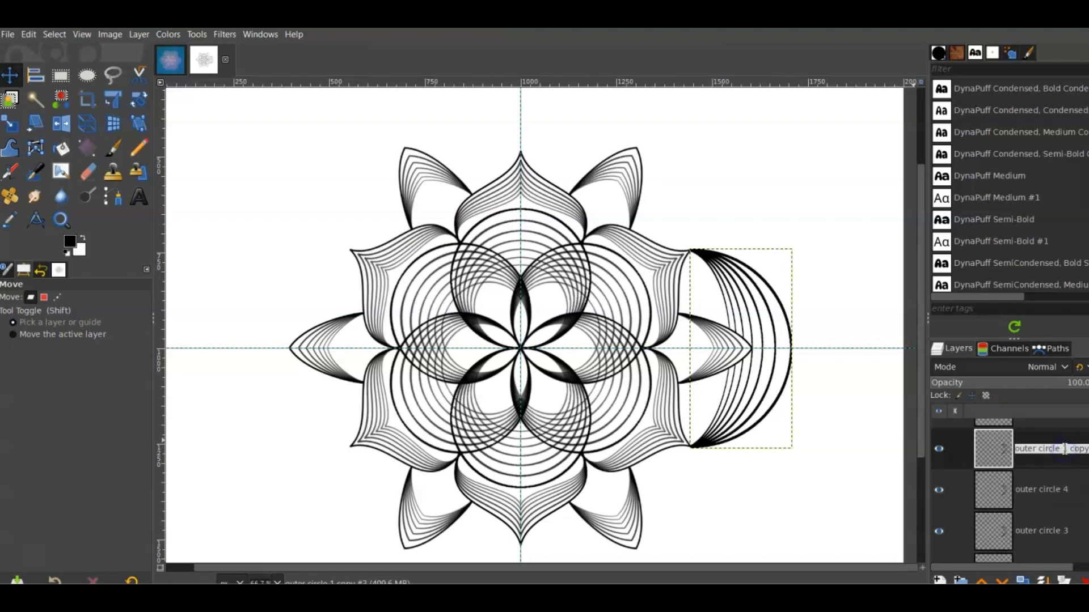
{"action": "left_click", "coordinate": [1063, 451]}
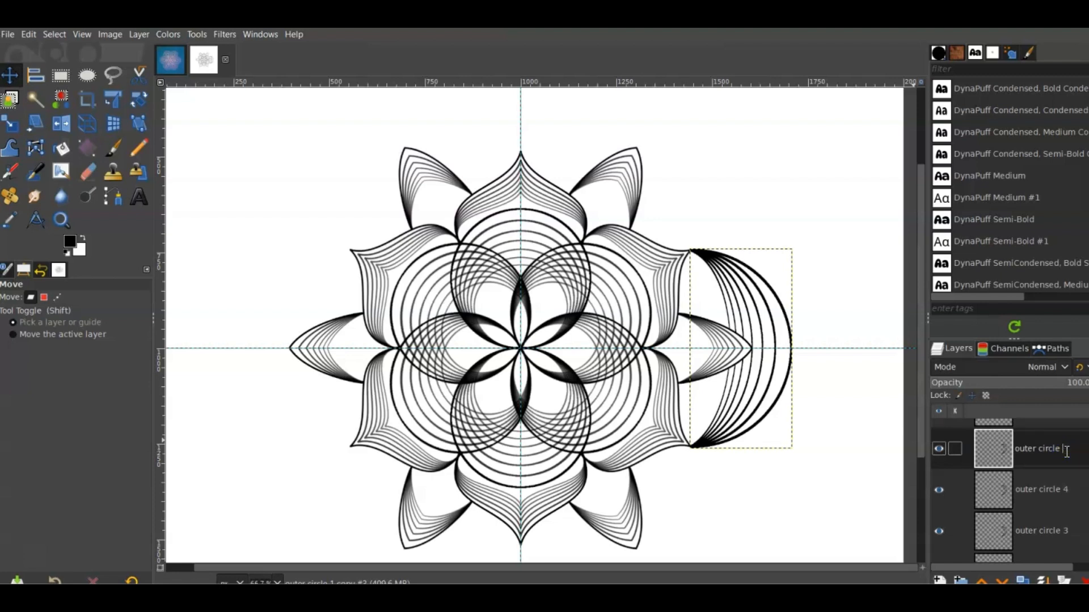
{"action": "key", "text": "Return"}
{"action": "key", "text": "shift+ctrl+d"}
{"action": "double_click", "coordinate": [1063, 439]}
{"action": "left_click", "coordinate": [1063, 439]}
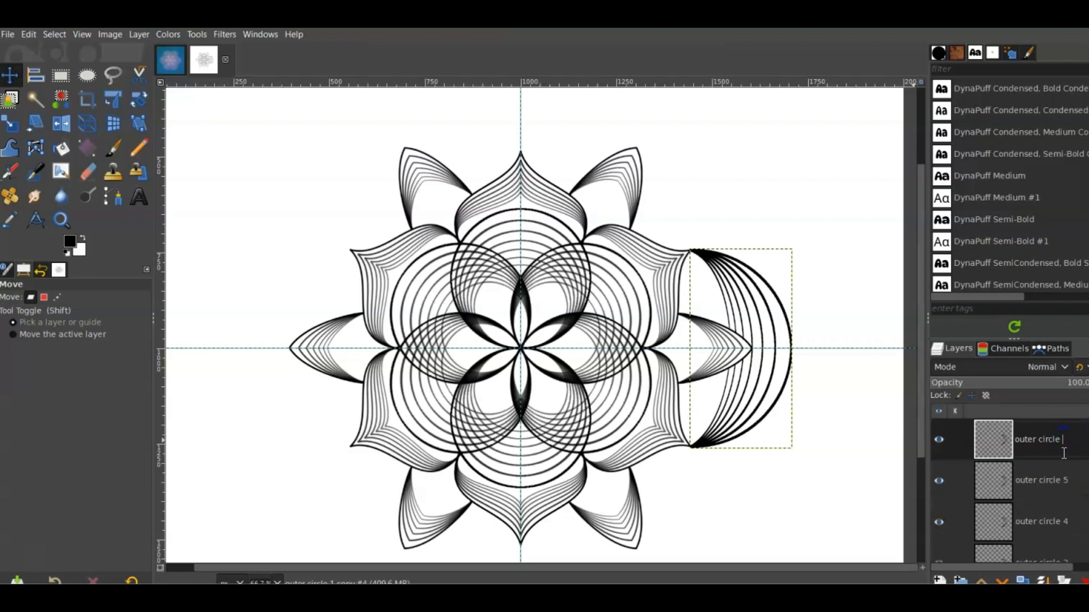
{"action": "key", "text": "Return"}
Rotate the "outer circle 2" layer by 60° about the centre of the mandala
{"action": "scroll", "coordinate": [1052, 503], "scroll_direction": "down", "scroll_amount": 3}
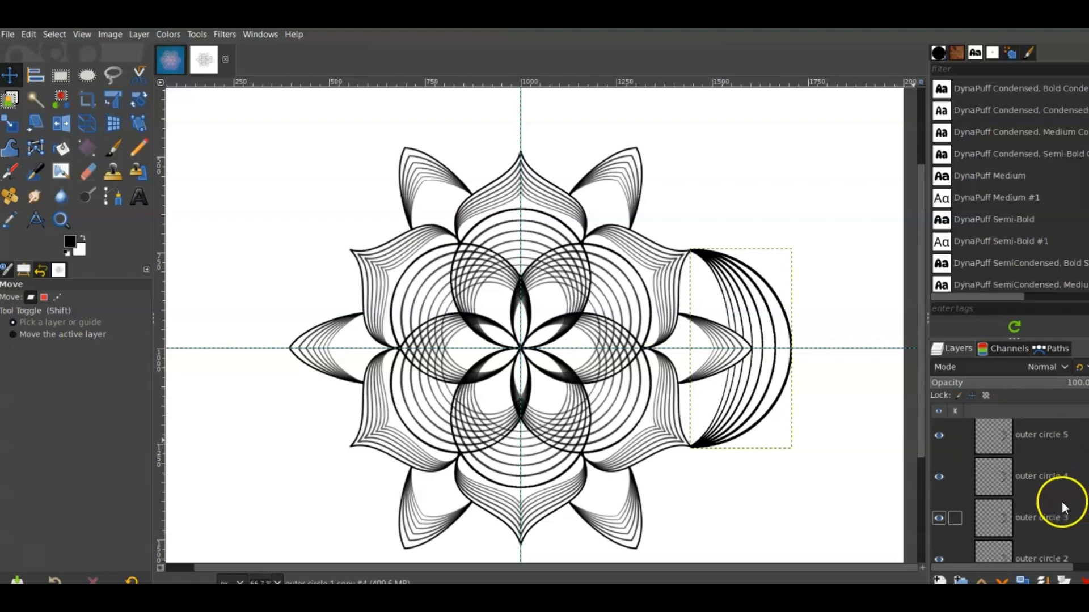
{"action": "left_click", "coordinate": [1037, 491]}
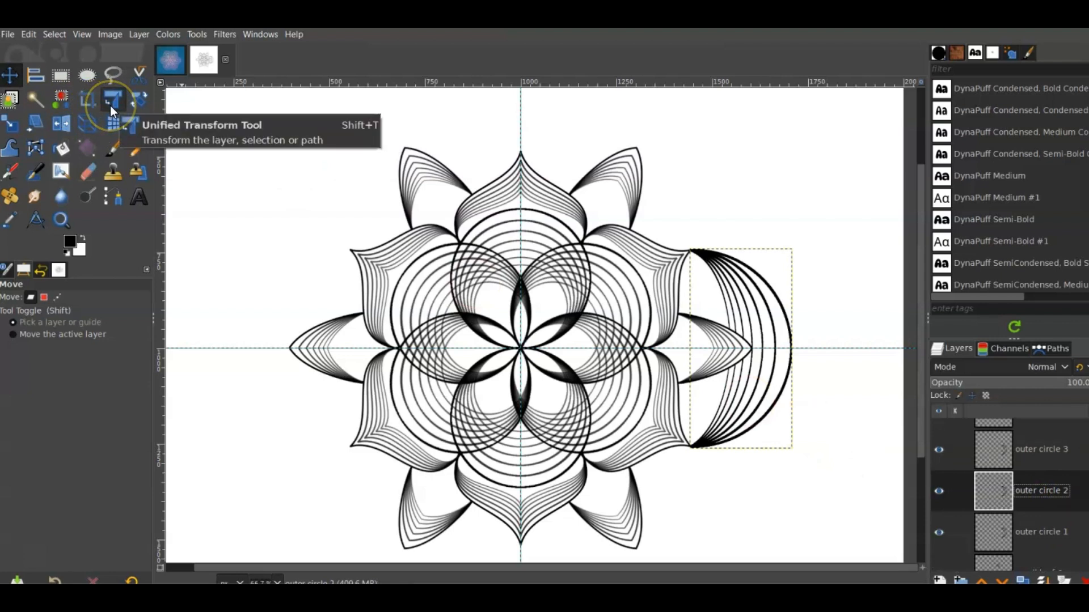
{"action": "left_click", "coordinate": [135, 104]}
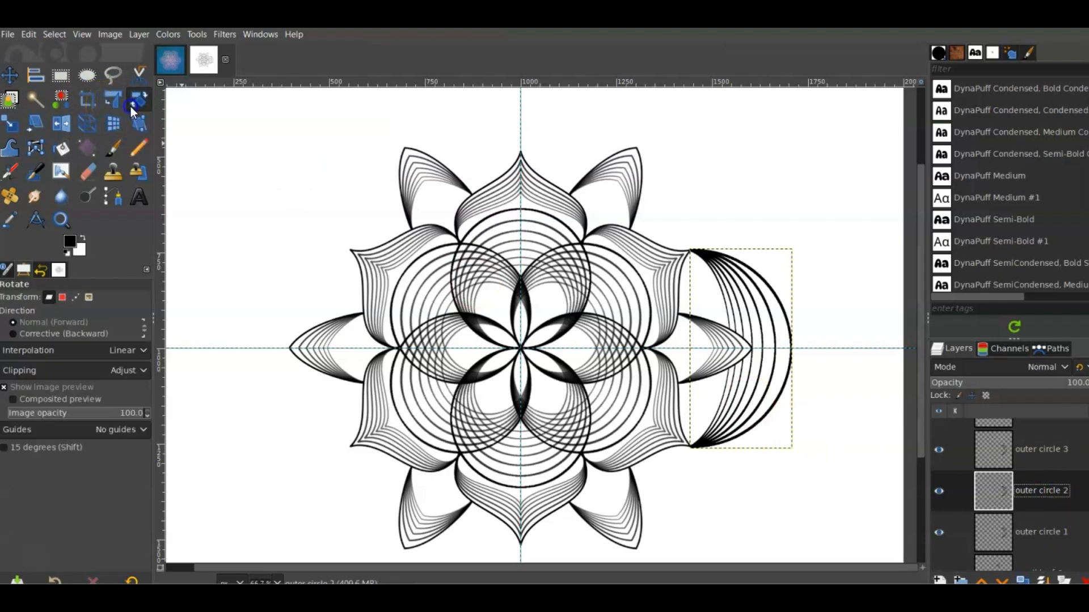
{"action": "left_click", "coordinate": [728, 347]}
{"action": "left_click_drag", "start_coordinate": [734, 348], "coordinate": [521, 349]}
{"action": "double_click", "coordinate": [793, 120]}
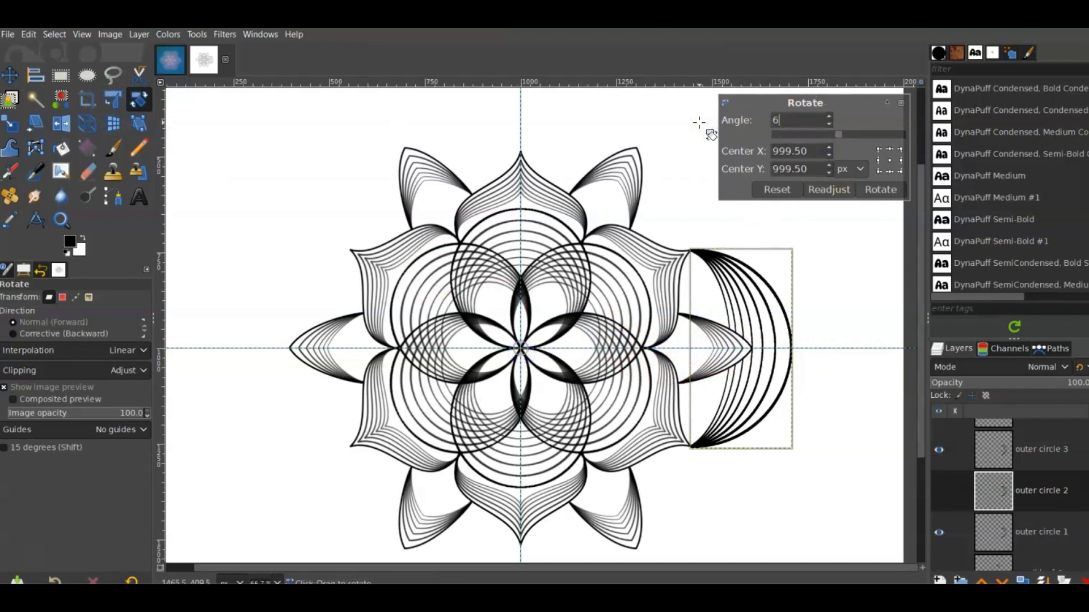
{"action": "left_click", "coordinate": [876, 187]}
Rotate the "outer circle 3" layer by 120° about the mandala's centre
{"action": "left_click", "coordinate": [1042, 454]}
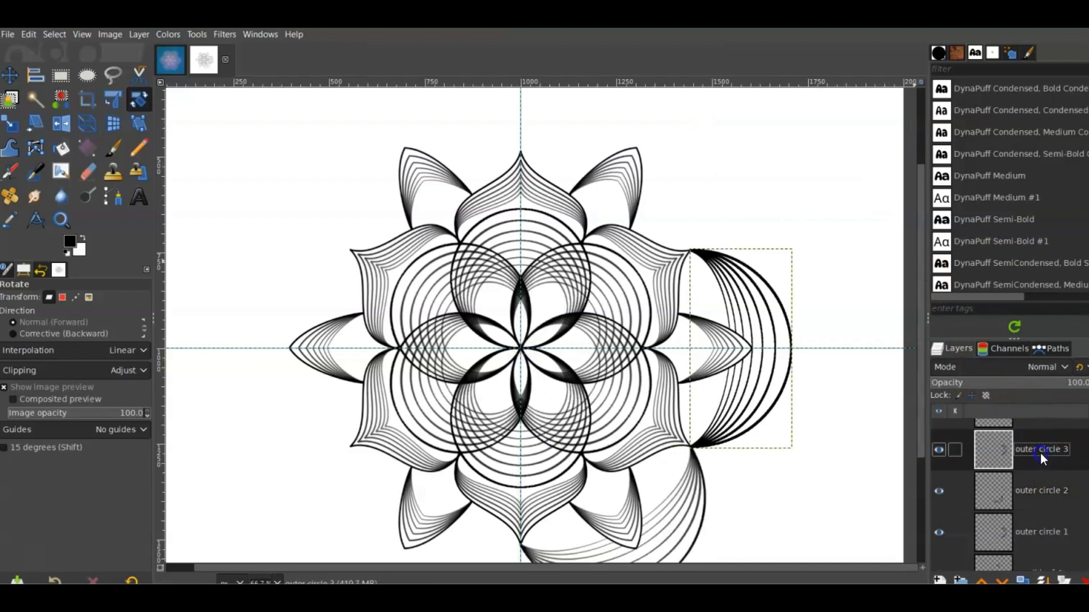
{"action": "left_click", "coordinate": [731, 343]}
{"action": "left_click_drag", "start_coordinate": [746, 353], "coordinate": [518, 351]}
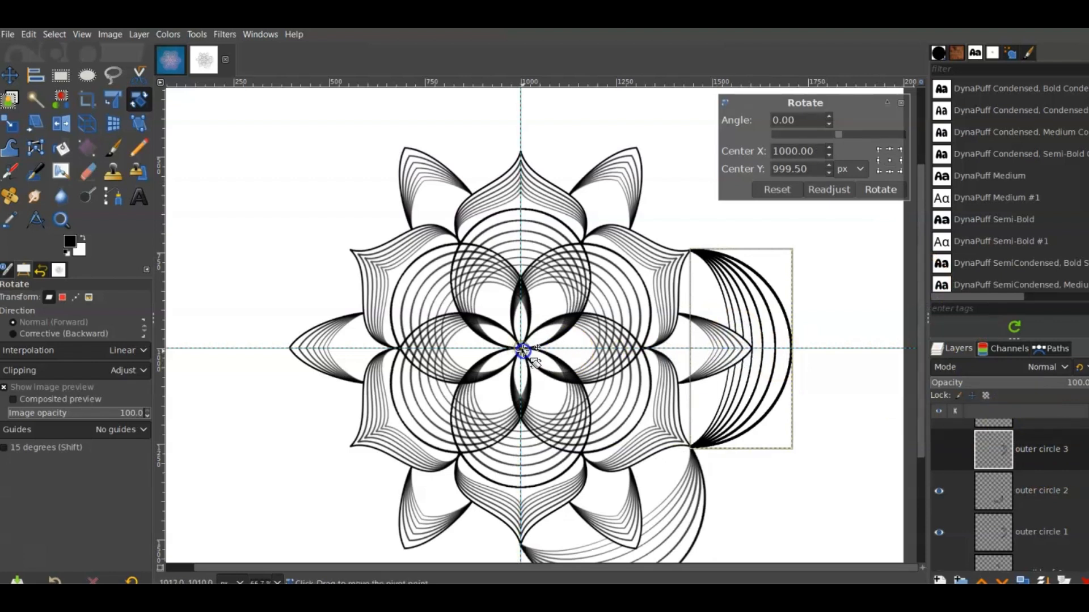
{"action": "type", "text": "120"}
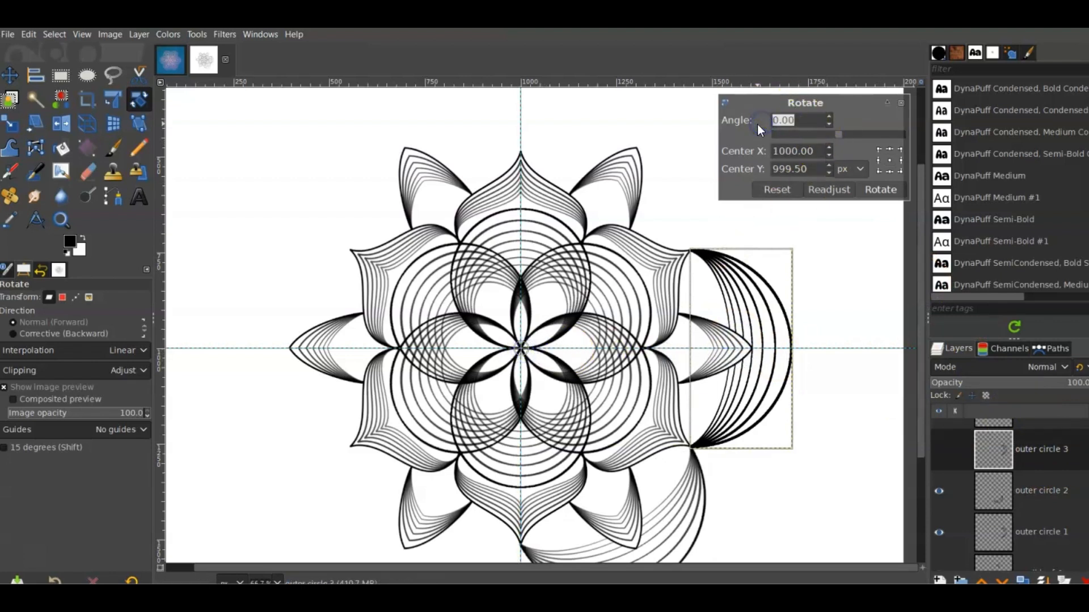
{"action": "left_click", "coordinate": [881, 190]}
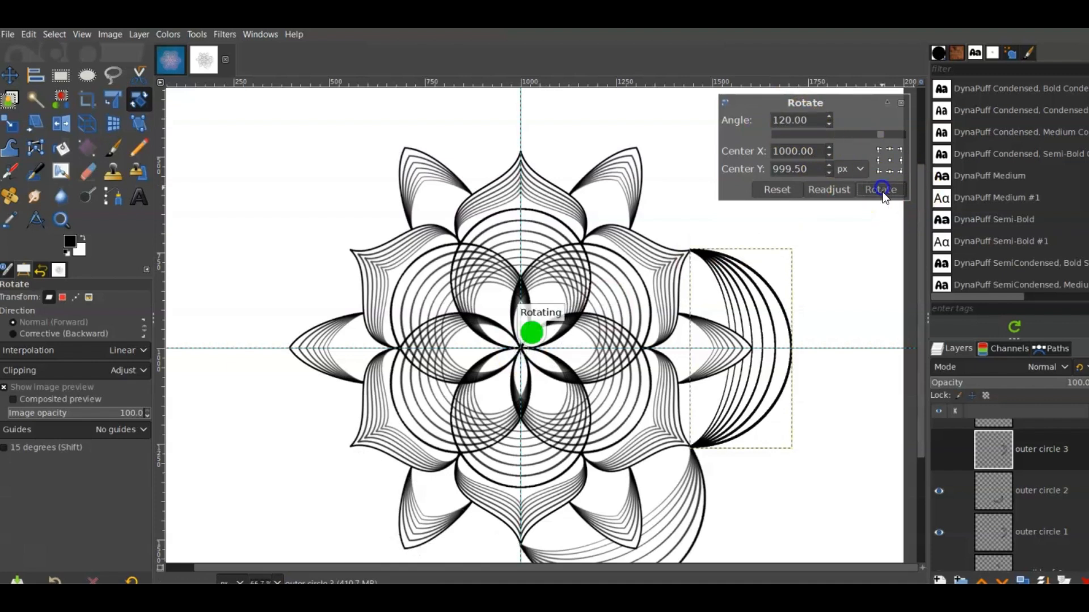
Rotate the "outer circle 4" layer by 180° about the mandala's centre
{"action": "left_click", "coordinate": [1028, 438]}
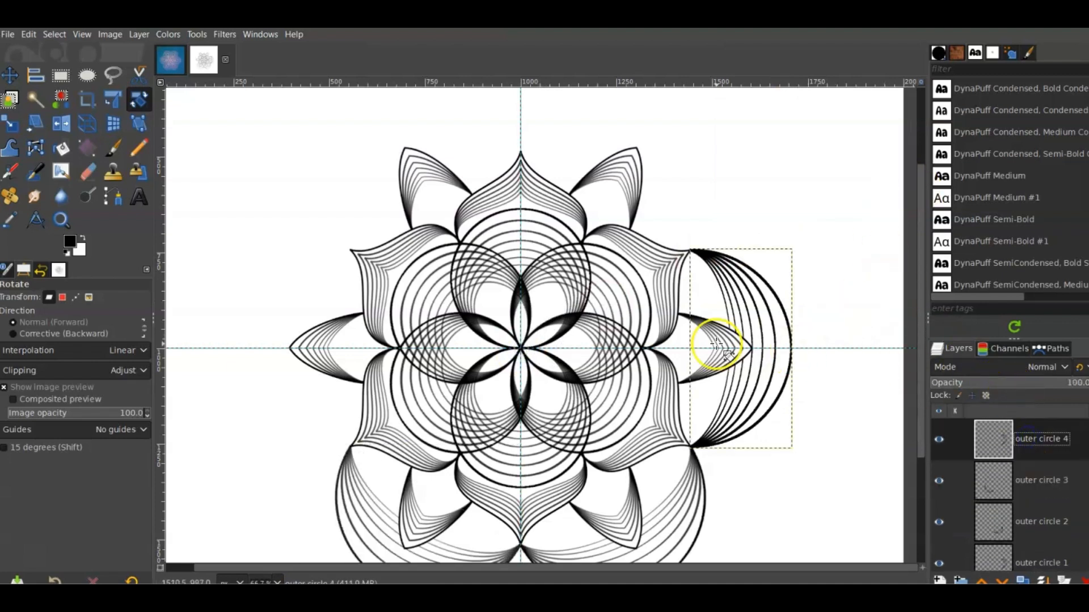
{"action": "left_click", "coordinate": [740, 321]}
{"action": "left_click_drag", "start_coordinate": [744, 350], "coordinate": [518, 348]}
{"action": "left_click", "coordinate": [853, 136]}
{"action": "type", "text": "180"}
{"action": "left_click", "coordinate": [866, 194]}
Rotate the "outer circle 5" layer by -120° about the mandala's centre
{"action": "left_click_drag", "start_coordinate": [995, 440], "coordinate": [602, 349]}
{"action": "left_click", "coordinate": [749, 343]}
{"action": "left_click", "coordinate": [854, 154]}
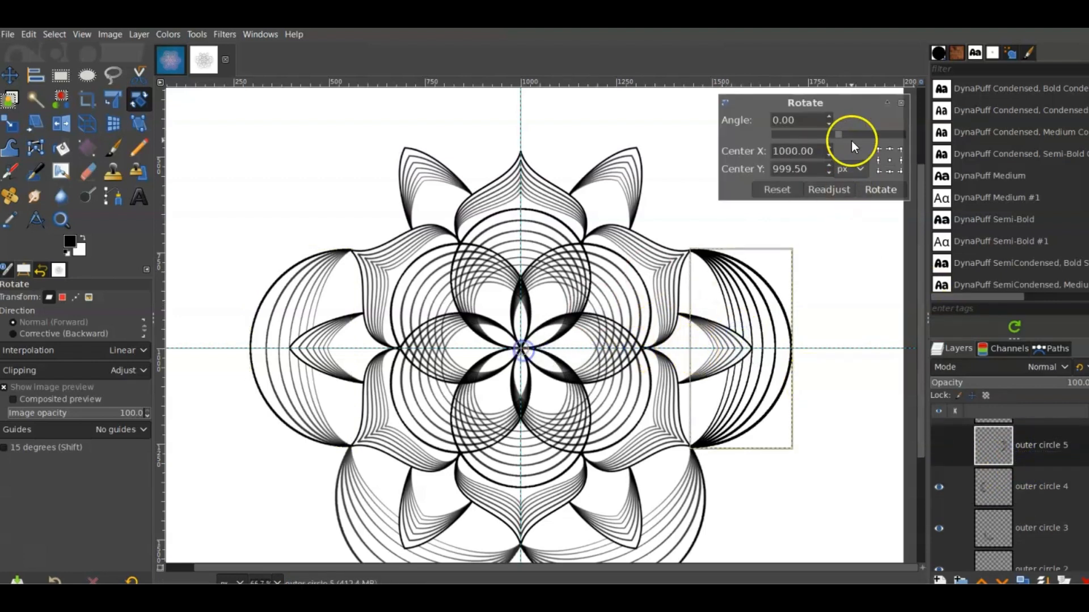
{"action": "double_click", "coordinate": [800, 121]}
{"action": "type", "text": "-120"}
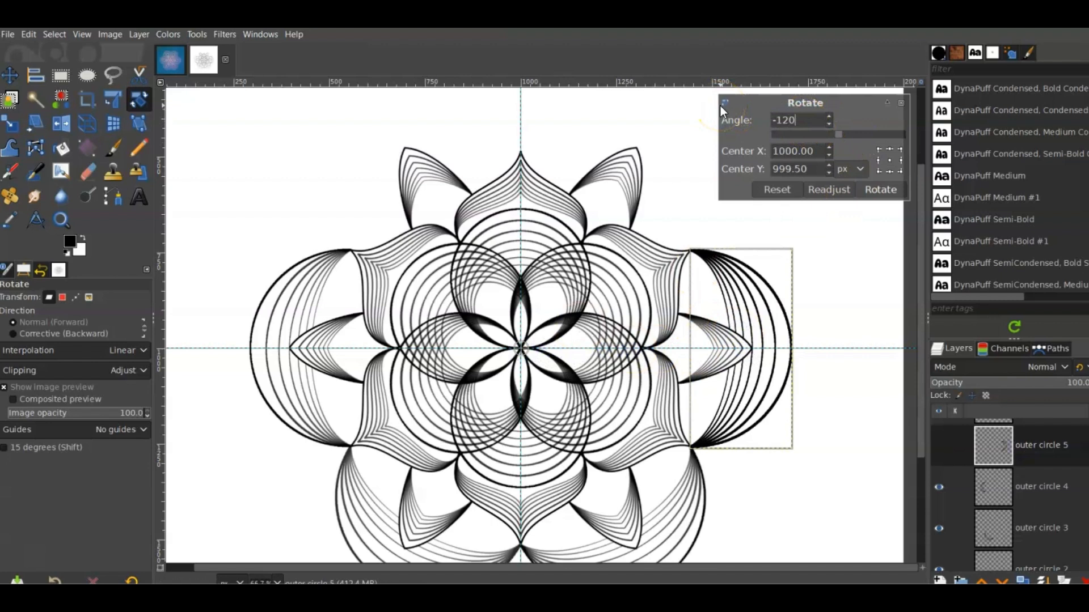
{"action": "key", "text": "Return"}
{"action": "scroll", "coordinate": [1037, 476], "scroll_direction": "up", "scroll_amount": 1}
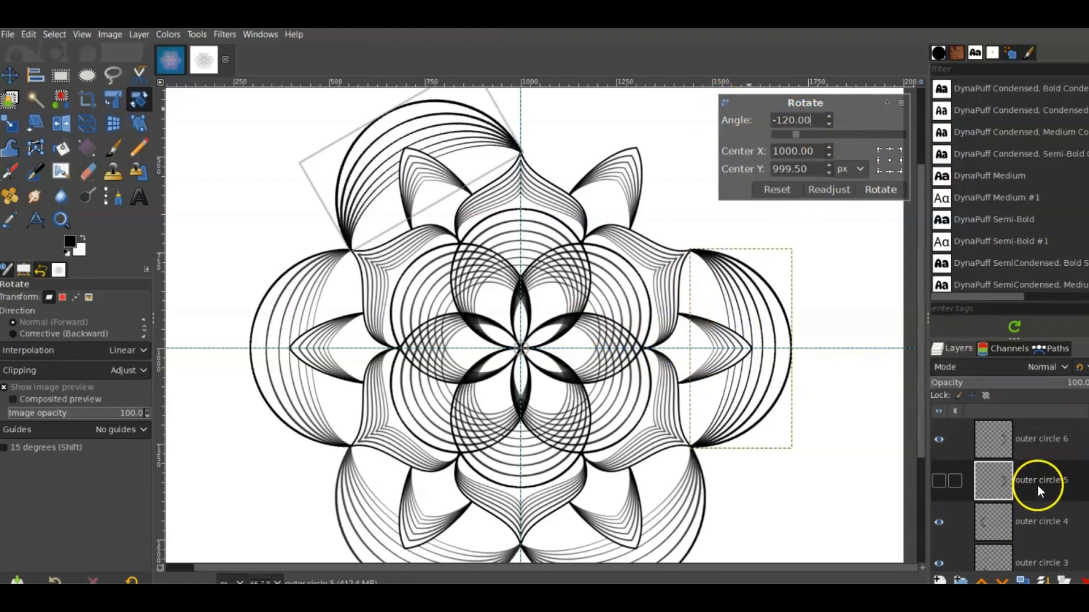
{"action": "left_click", "coordinate": [1043, 441]}
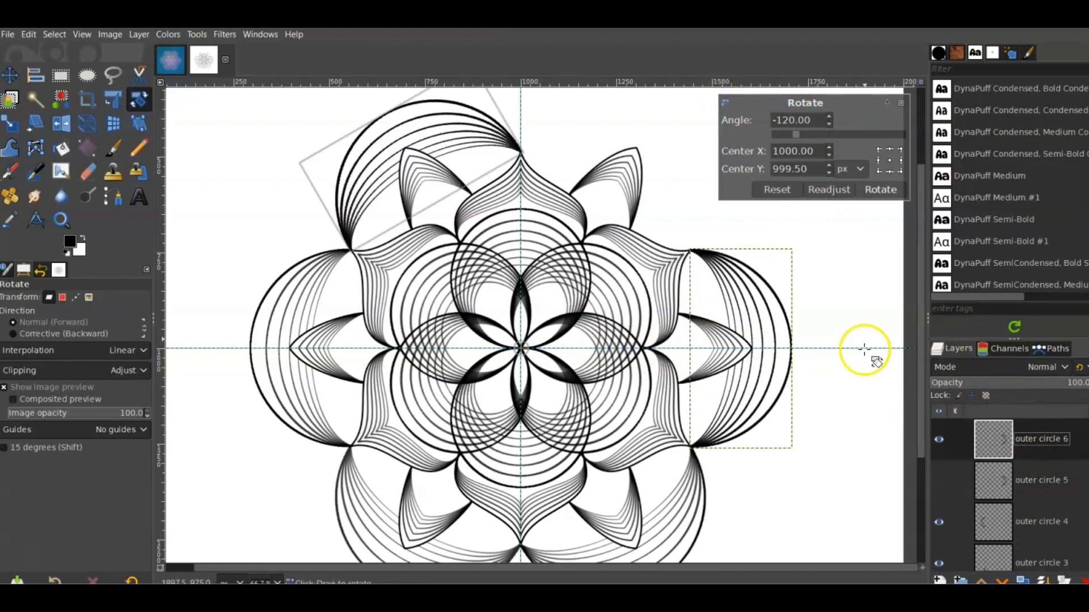
{"action": "left_click", "coordinate": [881, 189]}
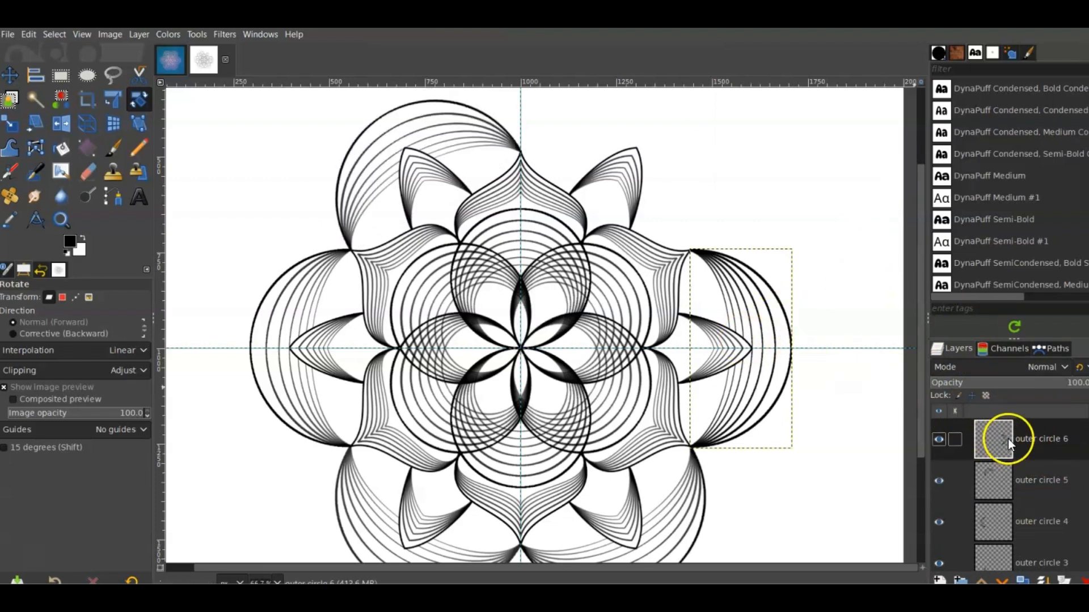
Rotate the "outer circle 6" layer by -60° about the mandala's centre
{"action": "left_click", "coordinate": [790, 405]}
{"action": "left_click_drag", "start_coordinate": [740, 350], "coordinate": [517, 349]}
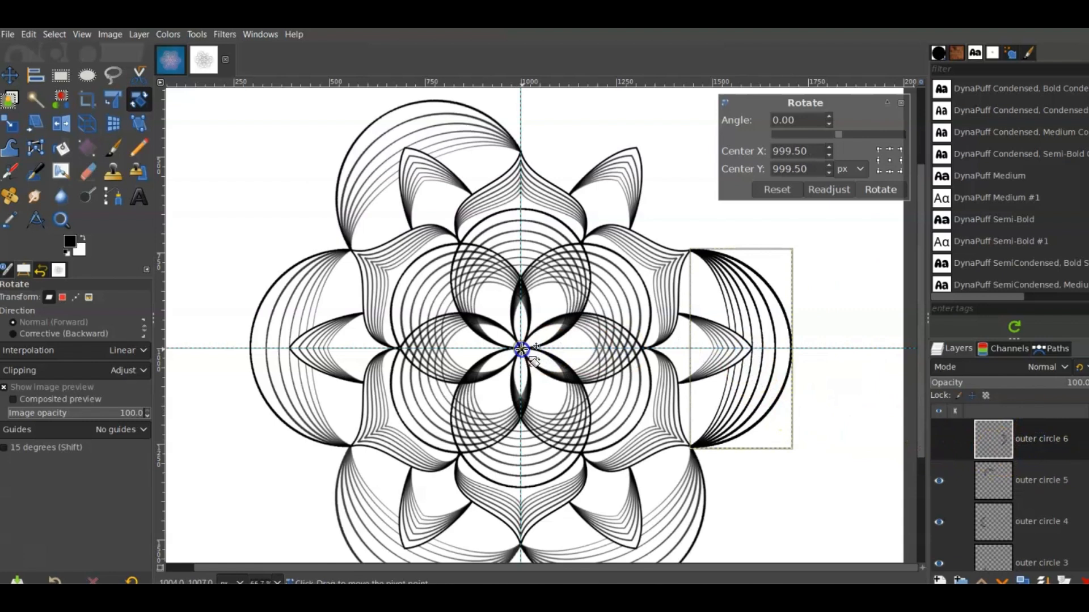
{"action": "left_click", "coordinate": [803, 121]}
{"action": "type", "text": "-60"}
{"action": "left_click", "coordinate": [880, 189]}
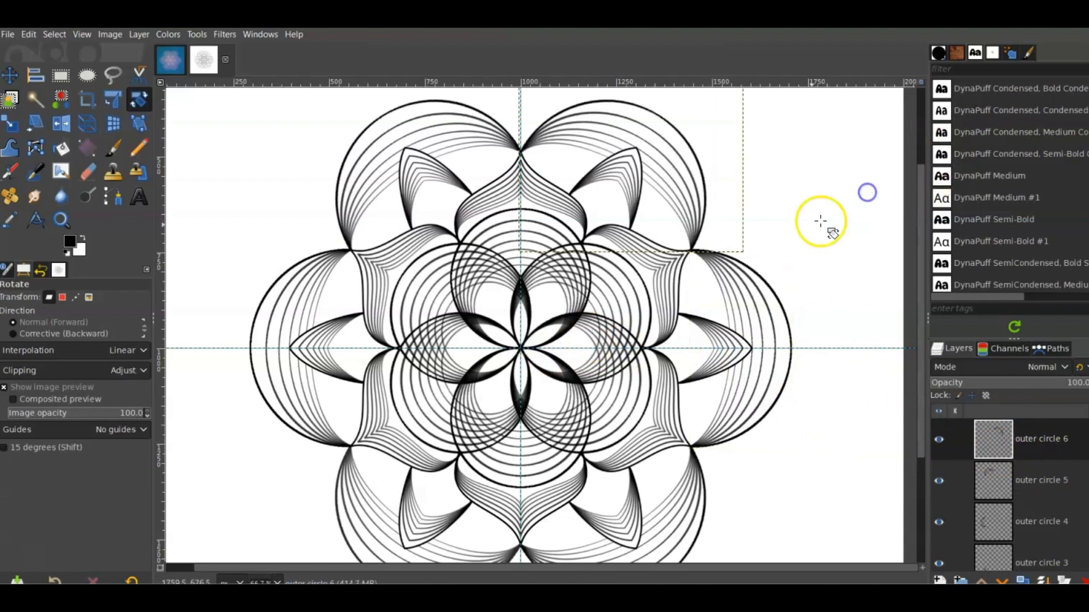
Check the layers of the blue reference image and add a transparent layer named "gradient" directly above the mandala image's Background layer
{"action": "scroll", "coordinate": [555, 280], "scroll_direction": "down", "scroll_amount": 2}
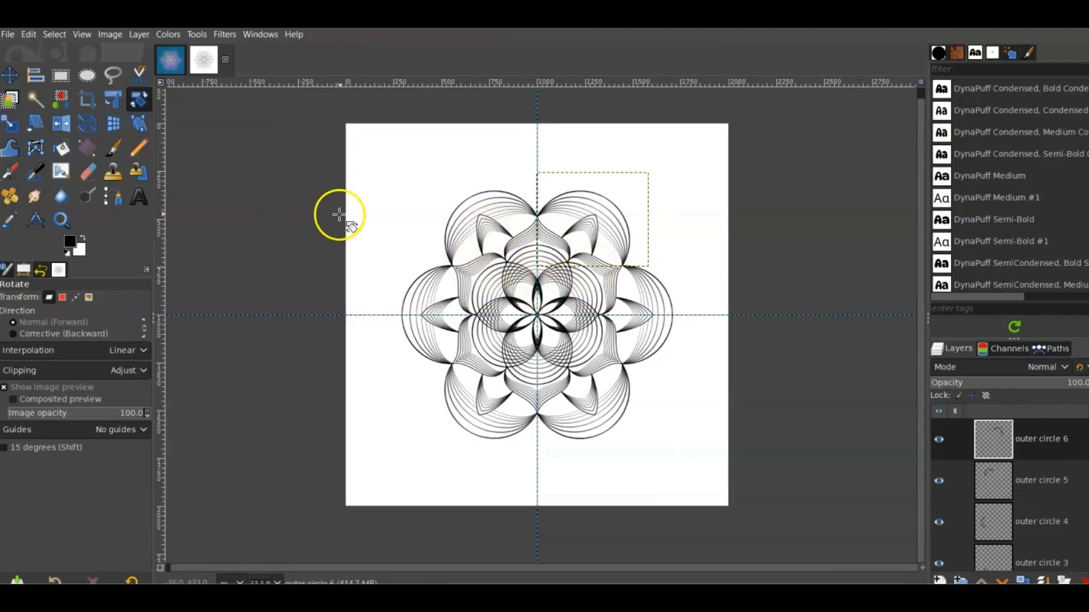
{"action": "left_click", "coordinate": [172, 62]}
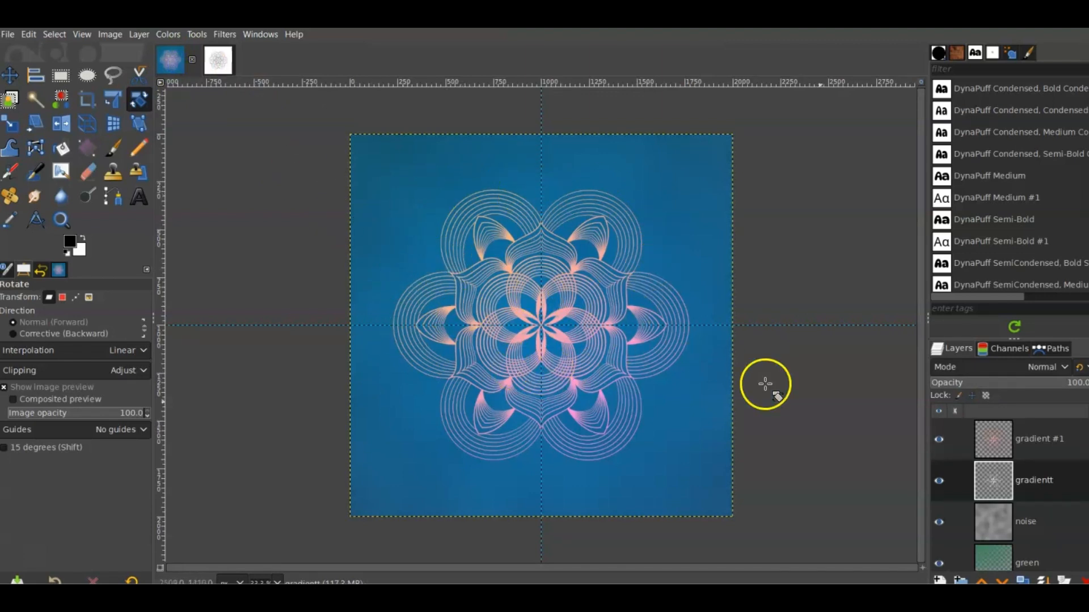
{"action": "scroll", "coordinate": [998, 482], "scroll_direction": "down", "scroll_amount": 3}
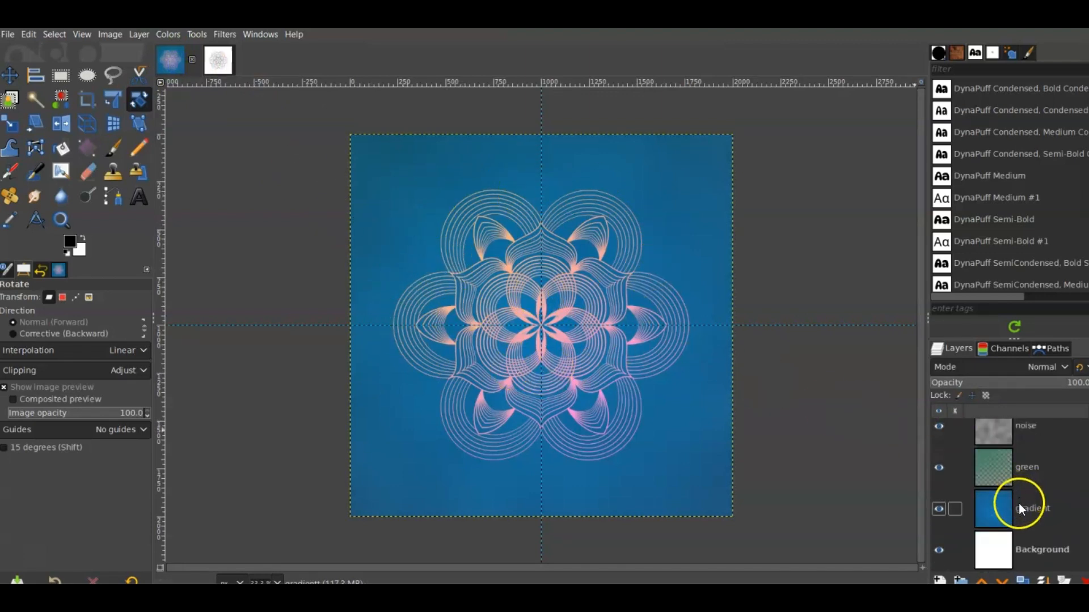
{"action": "left_click", "coordinate": [209, 63]}
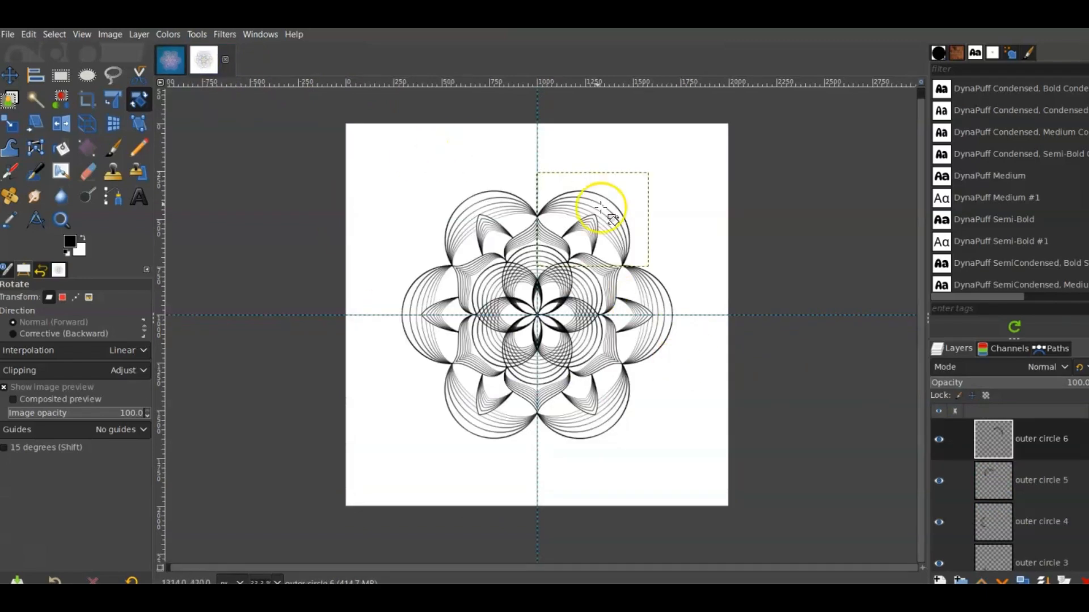
{"action": "scroll", "coordinate": [1015, 510], "scroll_direction": "down", "scroll_amount": 10}
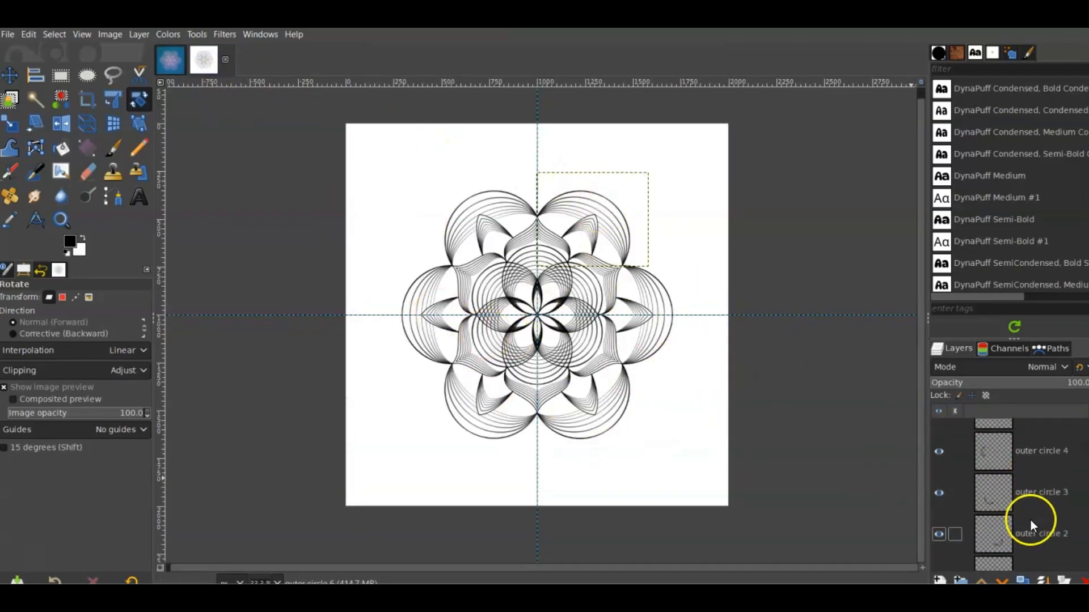
{"action": "scroll", "coordinate": [1028, 546], "scroll_direction": "down", "scroll_amount": 5}
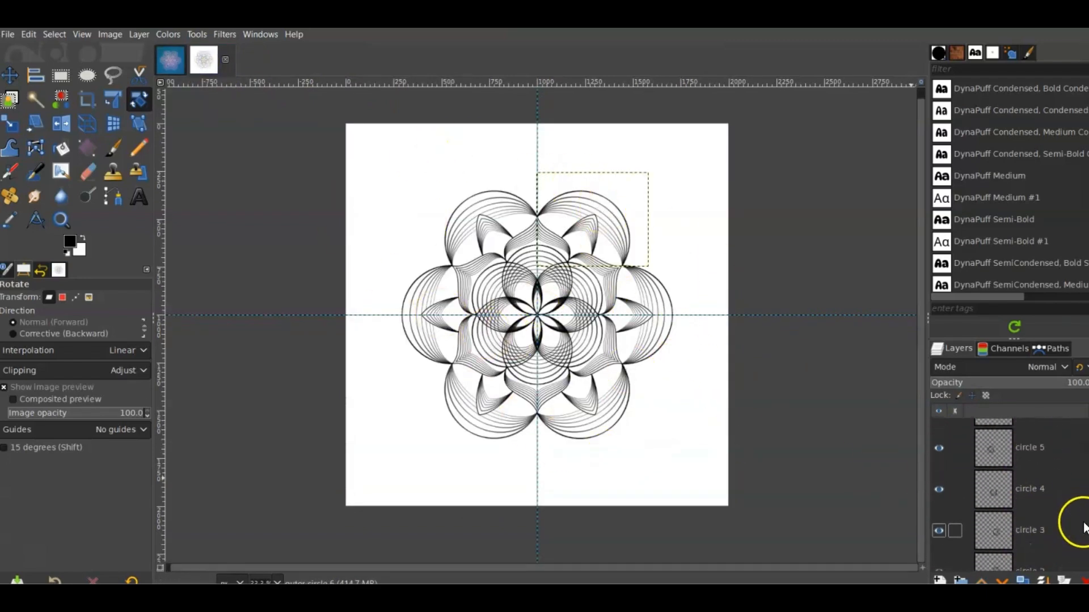
{"action": "left_click", "coordinate": [1036, 553]}
{"action": "left_click", "coordinate": [940, 580]}
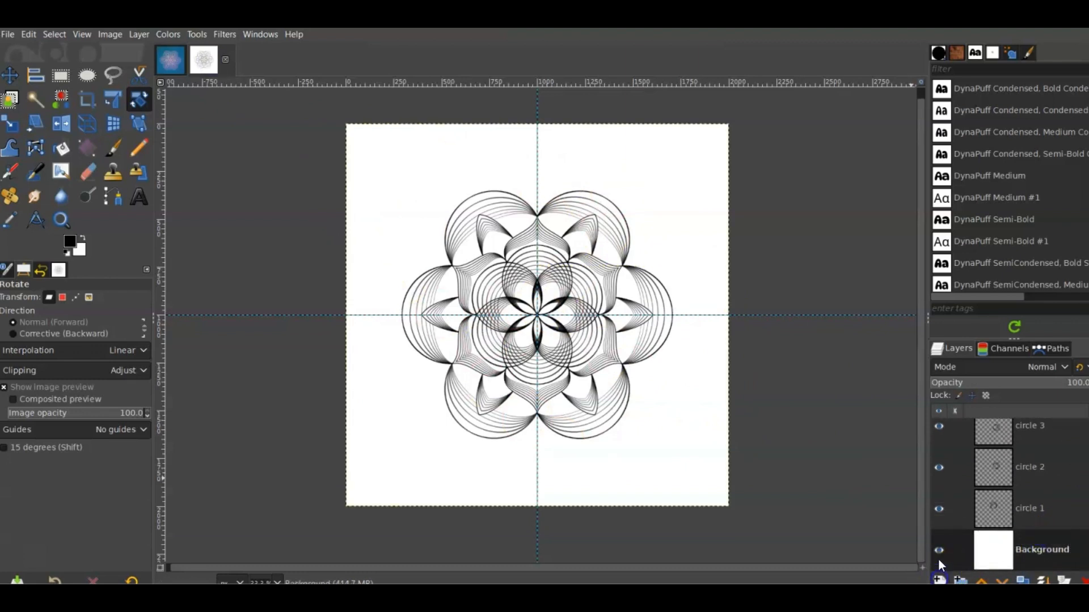
{"action": "type", "text": "gradient"}
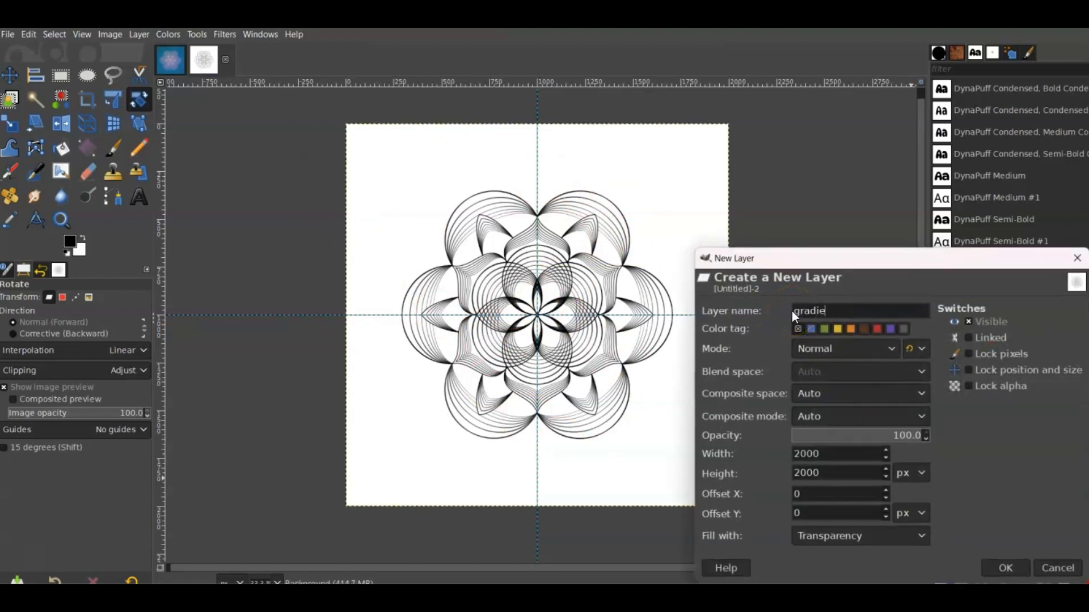
{"action": "left_click", "coordinate": [1010, 569]}
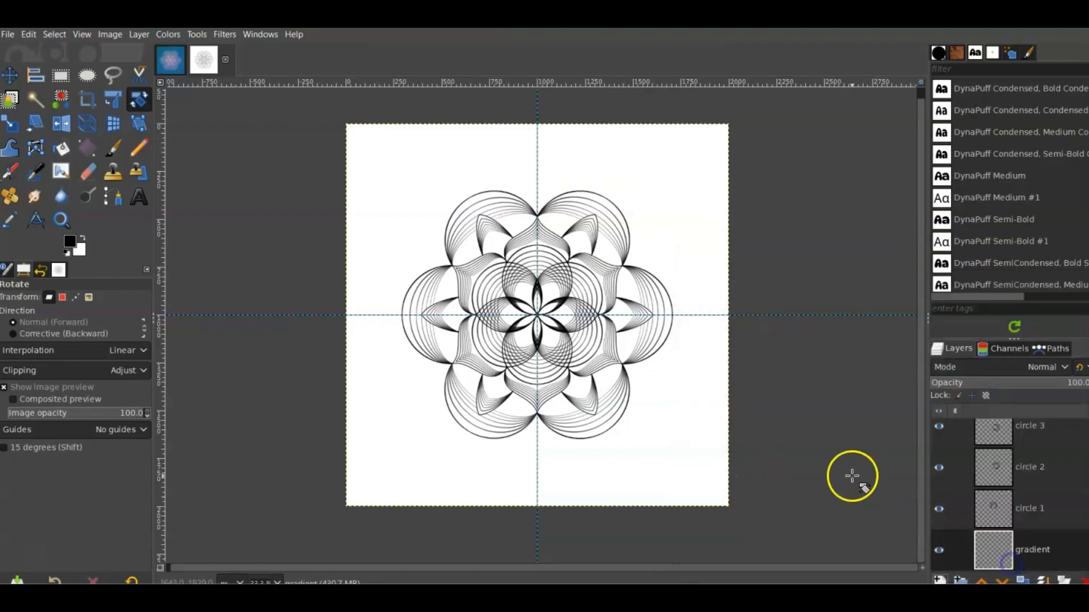
Set the foreground colour to the dark blue 182074
{"action": "left_click", "coordinate": [69, 244]}
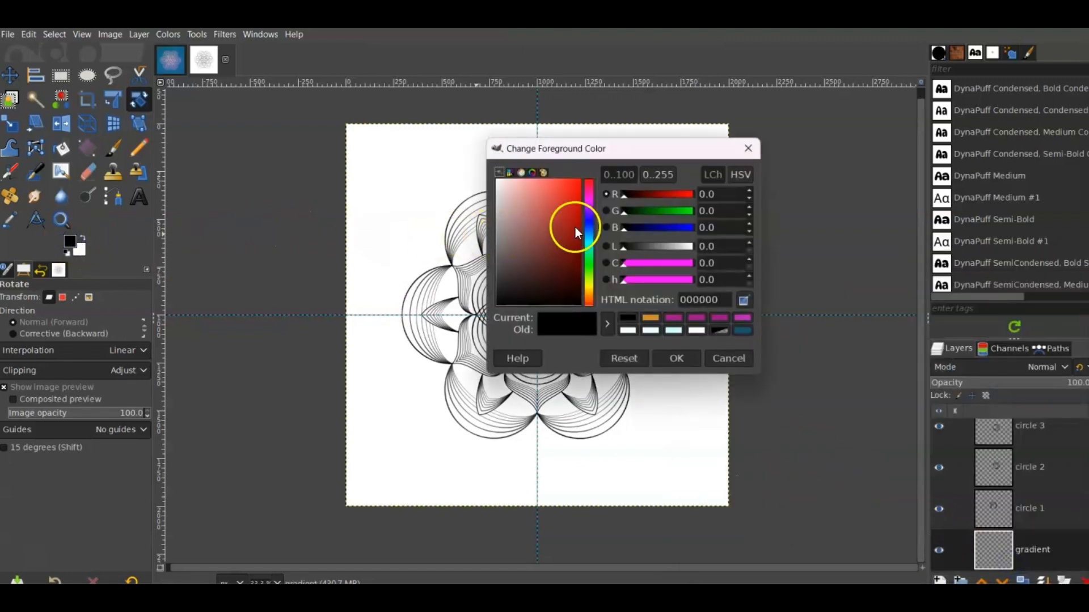
{"action": "left_click", "coordinate": [589, 224]}
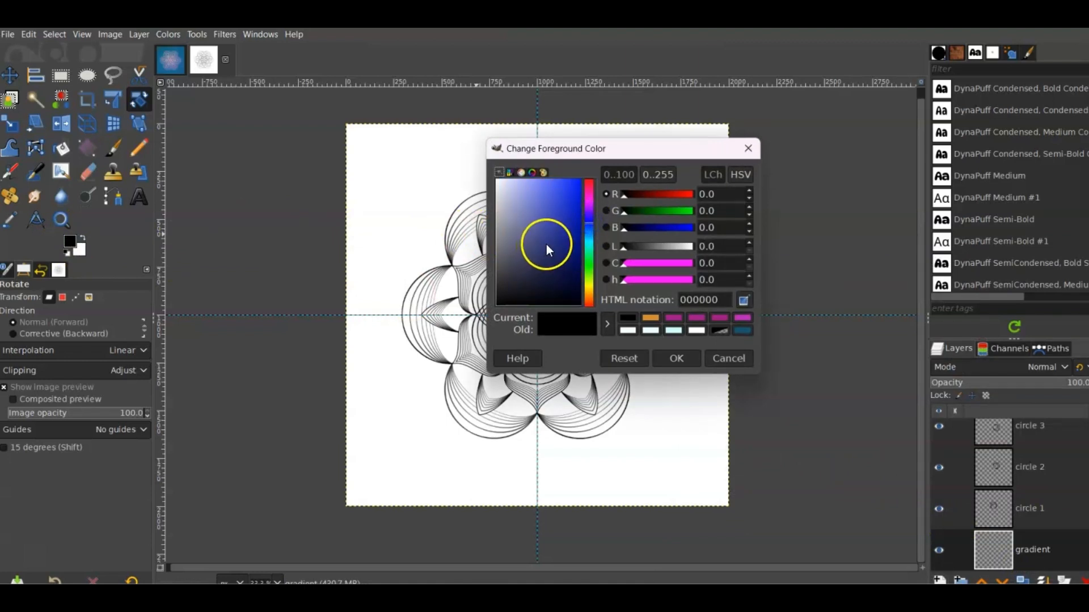
{"action": "left_click_drag", "start_coordinate": [549, 251], "coordinate": [563, 250]}
{"action": "left_click", "coordinate": [665, 359]}
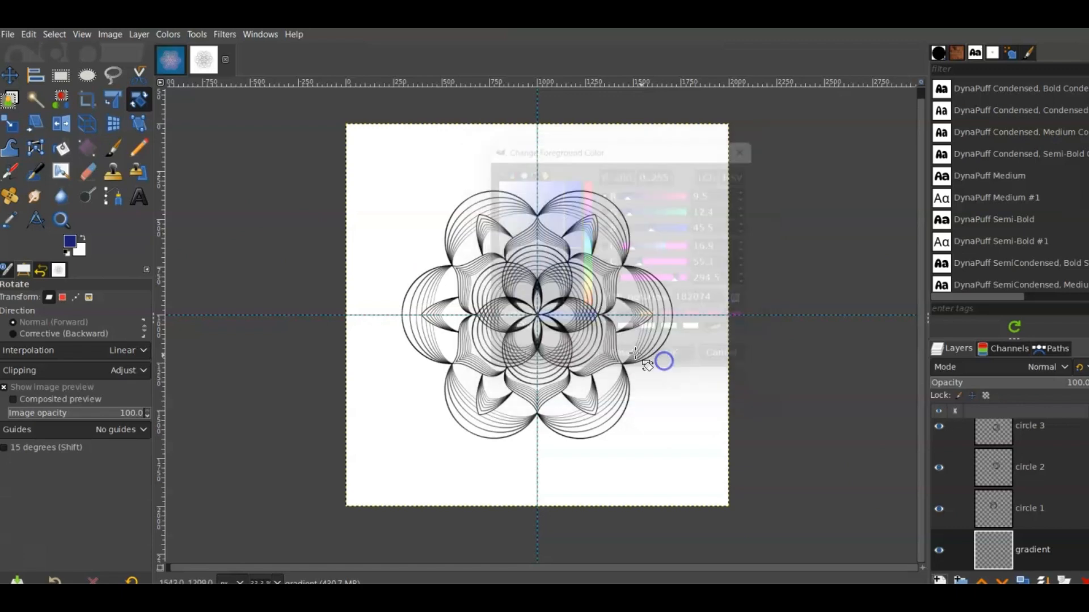
Set the background colour to a medium blue
{"action": "left_click", "coordinate": [80, 253]}
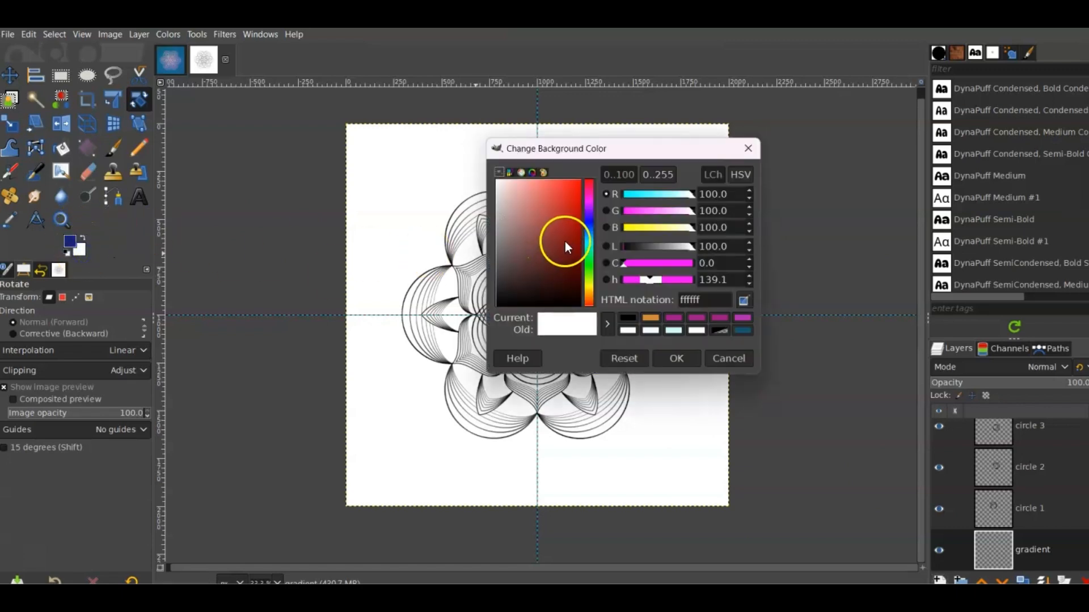
{"action": "left_click", "coordinate": [588, 233]}
{"action": "mouse_move", "coordinate": [561, 248]}
{"action": "left_mouse_down"}
{"action": "mouse_move", "coordinate": [552, 233]}
{"action": "mouse_move", "coordinate": [569, 226]}
{"action": "mouse_move", "coordinate": [560, 224]}
{"action": "mouse_move", "coordinate": [564, 232]}
{"action": "left_mouse_up"}
{"action": "left_click", "coordinate": [590, 232]}
{"action": "left_click", "coordinate": [675, 359]}
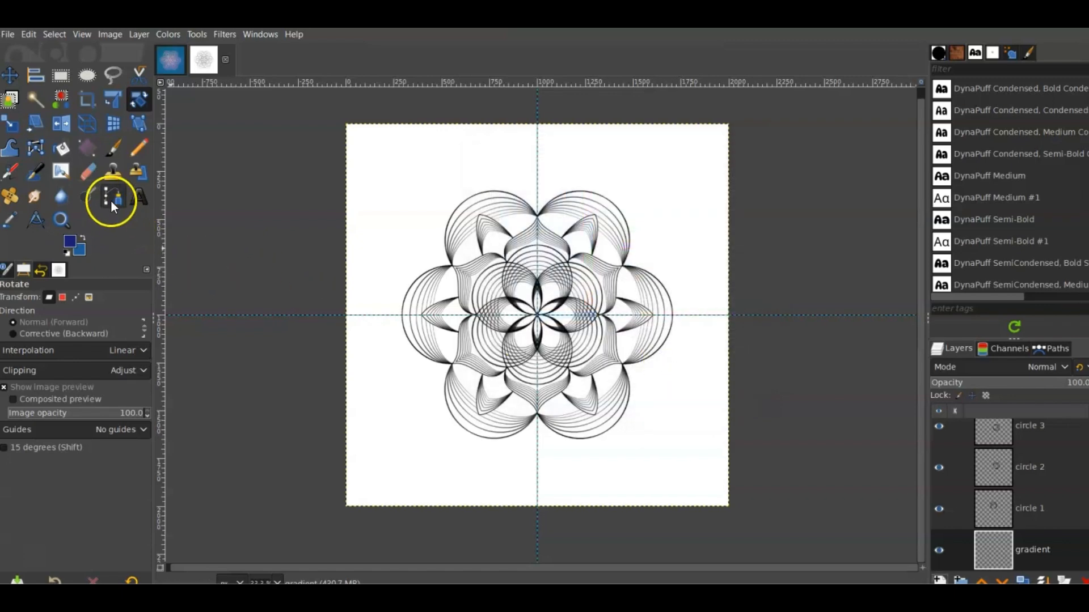
Draw a radial gradient on the "gradient" layer, medium blue at the canvas centre to dark blue at about (1770, 1782) px
{"action": "left_click", "coordinate": [90, 156]}
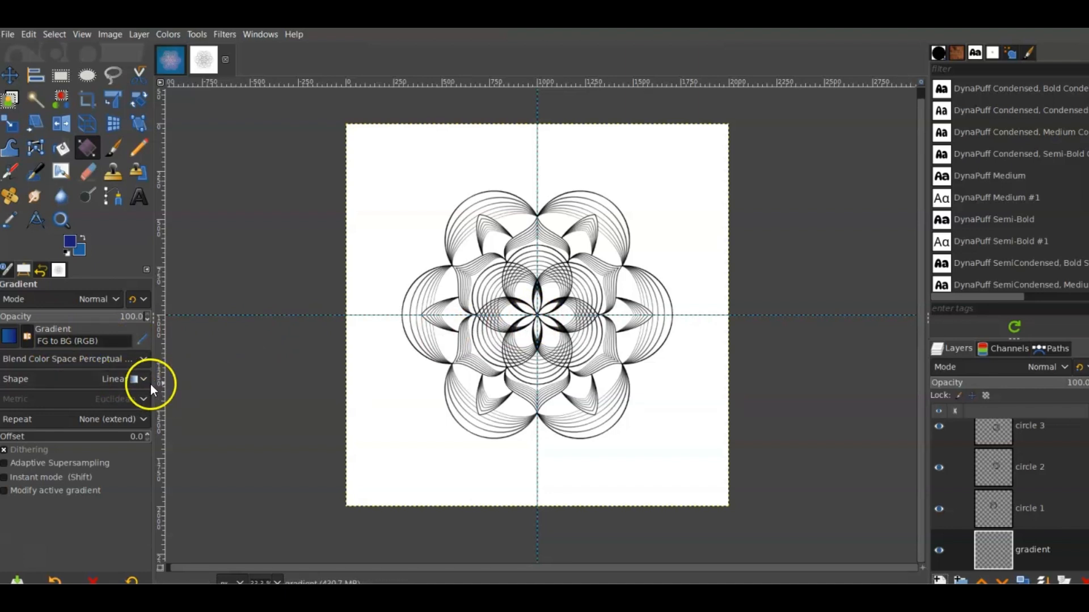
{"action": "left_click_drag", "start_coordinate": [538, 315], "coordinate": [655, 434]}
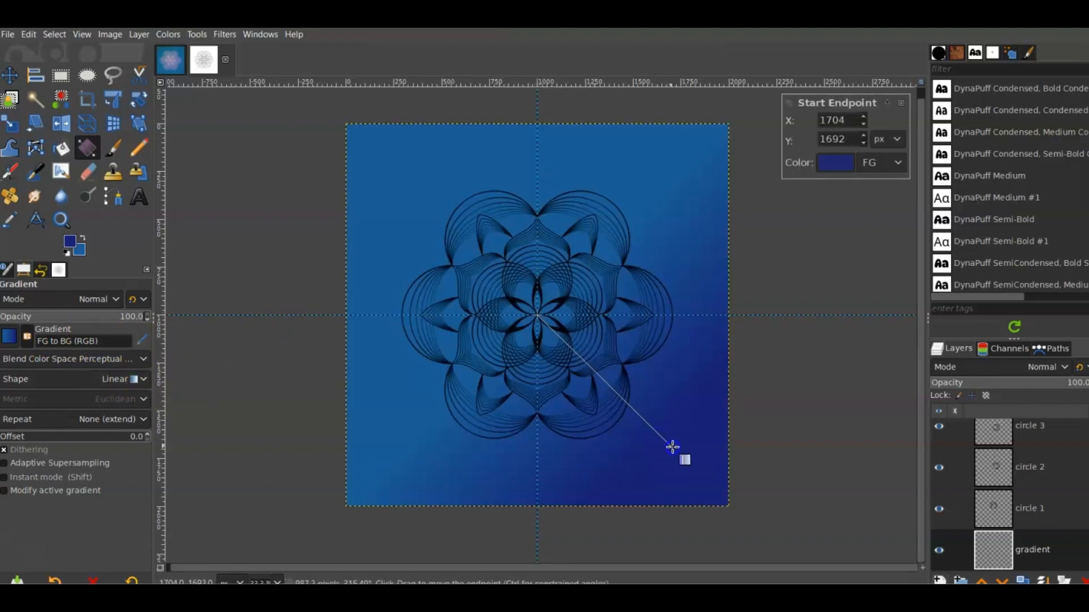
{"action": "key", "text": "Escape"}
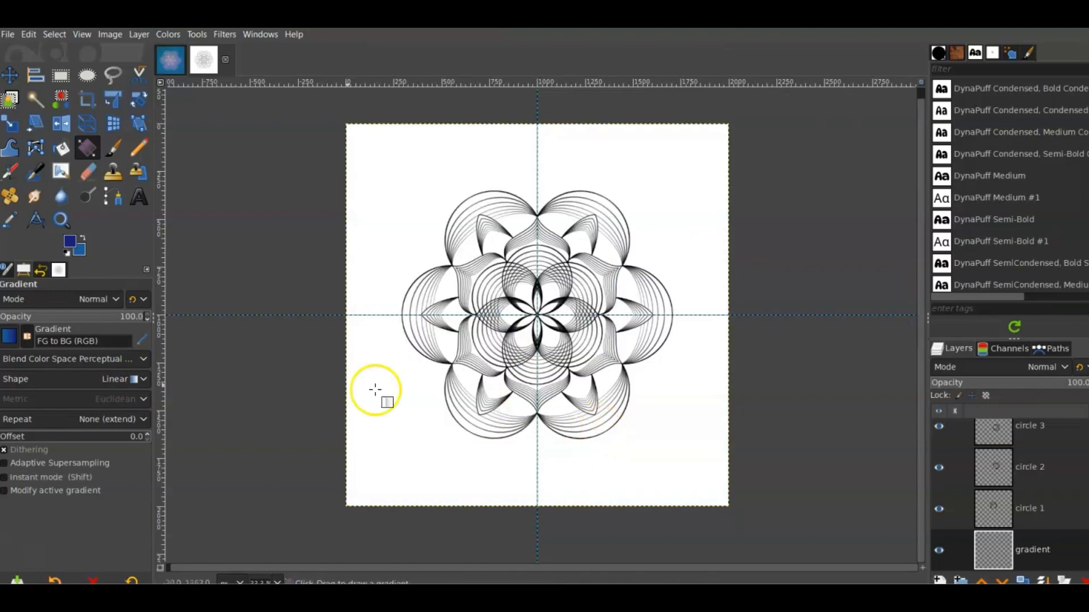
{"action": "left_click", "coordinate": [145, 380]}
{"action": "left_click", "coordinate": [80, 428]}
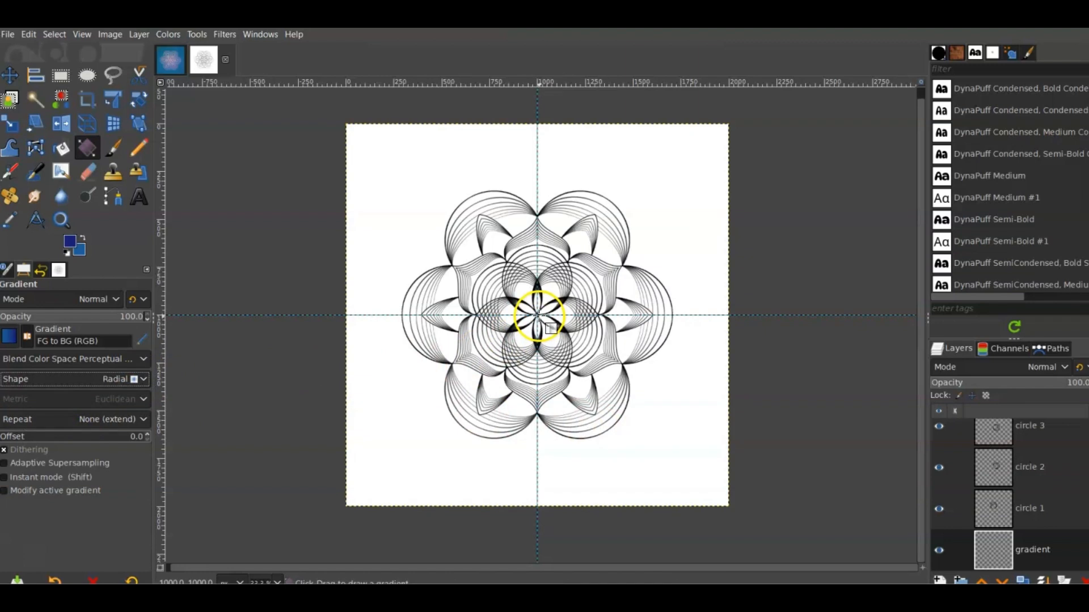
{"action": "left_click_drag", "start_coordinate": [537, 316], "coordinate": [684, 464]}
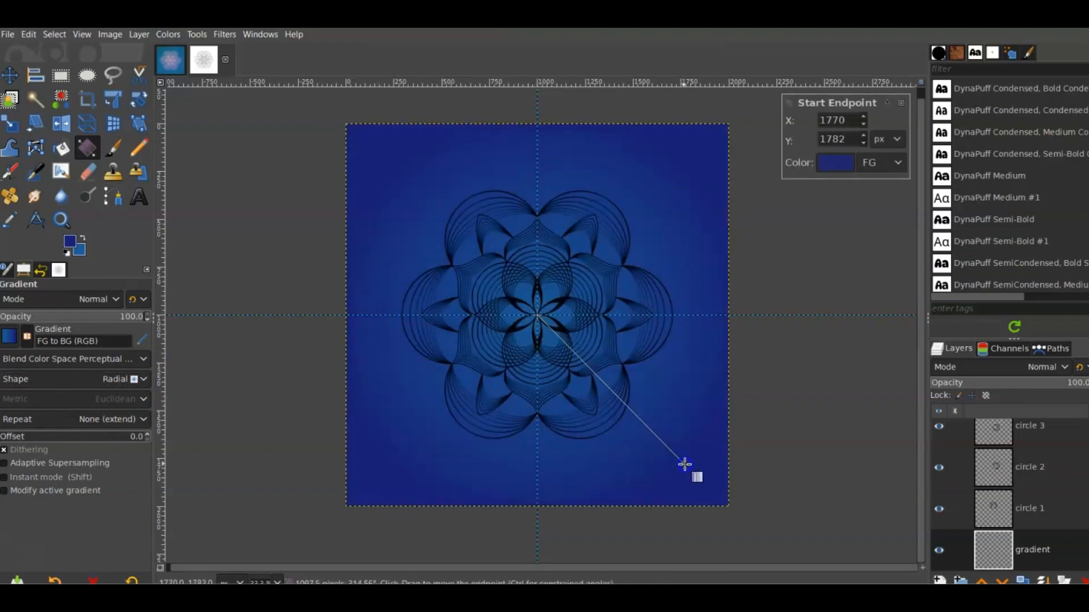
Keep the blue 1d5a8e as the background colour and apply the radial gradient to the "gradient" layer
{"action": "left_click", "coordinate": [82, 250]}
{"action": "left_click_drag", "start_coordinate": [565, 240], "coordinate": [564, 237]}
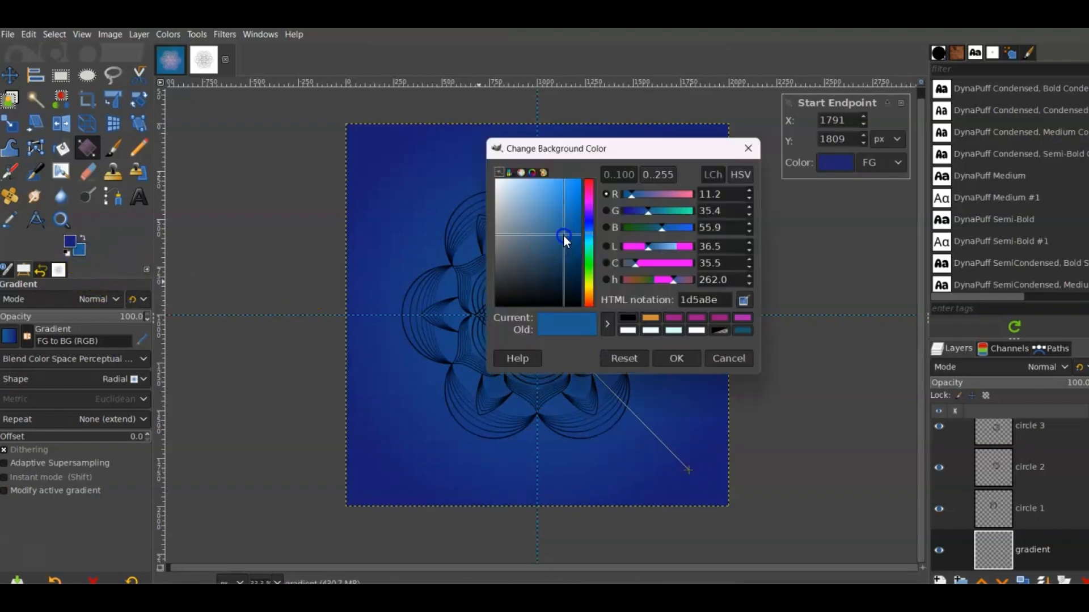
{"action": "left_click", "coordinate": [676, 359]}
{"action": "key", "text": "Return"}
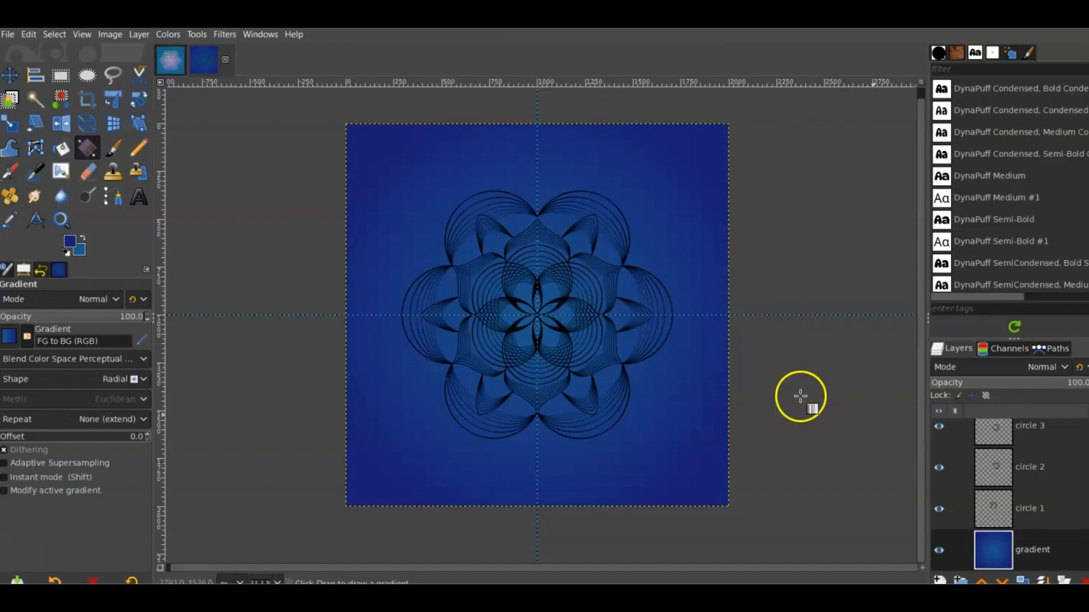
Merge all the mandala layers one by one, from "outer circle 6" down into "circle 1", keeping "gradient" and "Background" separate
{"action": "scroll", "coordinate": [1018, 448], "scroll_direction": "up", "scroll_amount": 5}
{"action": "scroll", "coordinate": [1022, 435], "scroll_direction": "up", "scroll_amount": 5}
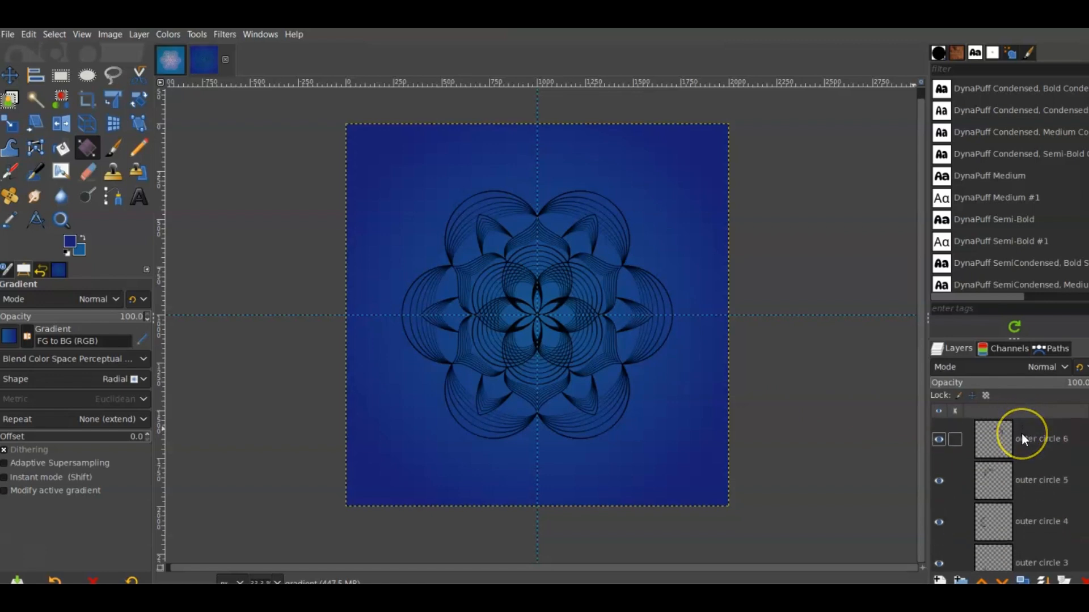
{"action": "left_click", "coordinate": [1022, 439]}
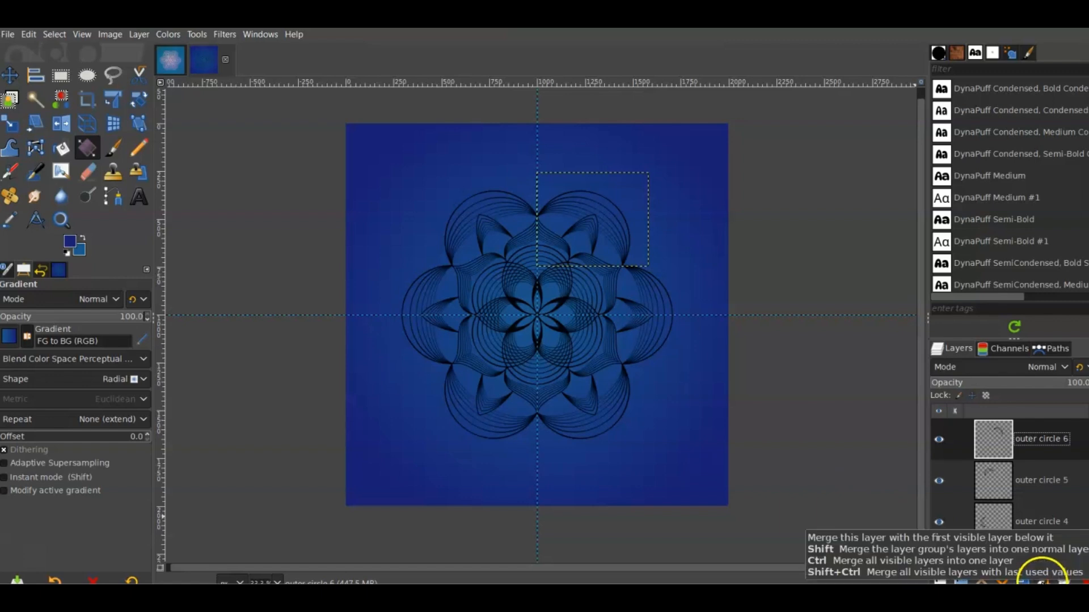
{"action": "left_click", "coordinate": [1042, 579]}
{"action": "left_click", "coordinate": [1042, 579]}
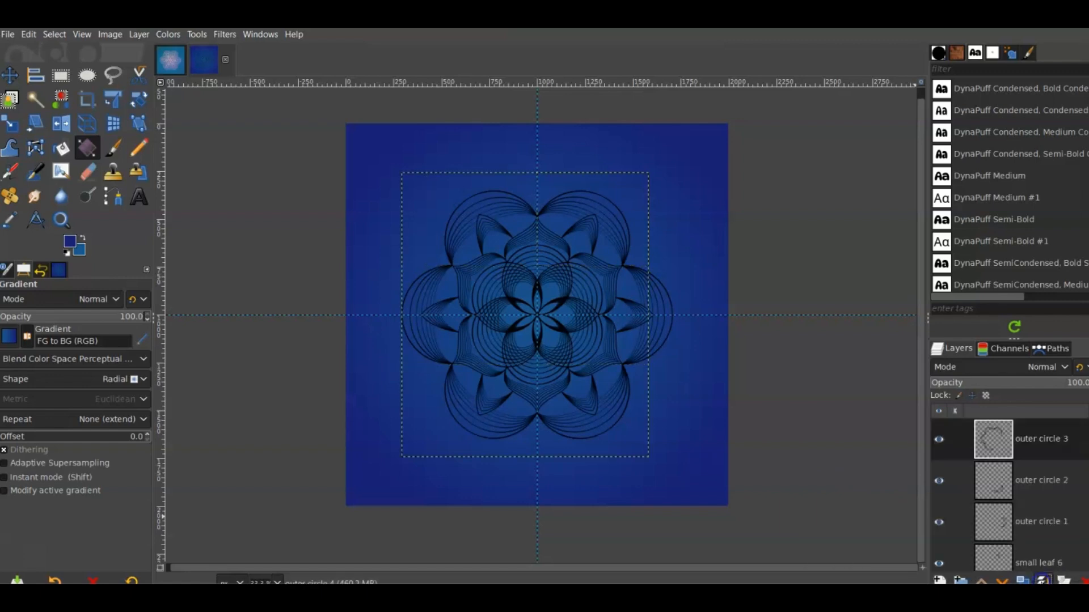
{"action": "left_click", "coordinate": [1042, 579]}
{"action": "left_click", "coordinate": [1043, 579]}
{"action": "left_click", "coordinate": [1042, 579]}
{"action": "left_click", "coordinate": [1042, 578]}
{"action": "left_click", "coordinate": [1042, 578]}
{"action": "left_click", "coordinate": [1043, 578]}
{"action": "left_click", "coordinate": [1042, 579]}
{"action": "left_click", "coordinate": [1043, 578]}
{"action": "left_click", "coordinate": [1042, 578]}
{"action": "left_click", "coordinate": [1042, 579]}
{"action": "left_click", "coordinate": [1042, 578]}
{"action": "left_click", "coordinate": [1042, 578]}
{"action": "left_click", "coordinate": [1042, 579]}
{"action": "left_click", "coordinate": [1042, 579]}
{"action": "left_click", "coordinate": [1042, 579]}
{"action": "left_click", "coordinate": [1043, 578]}
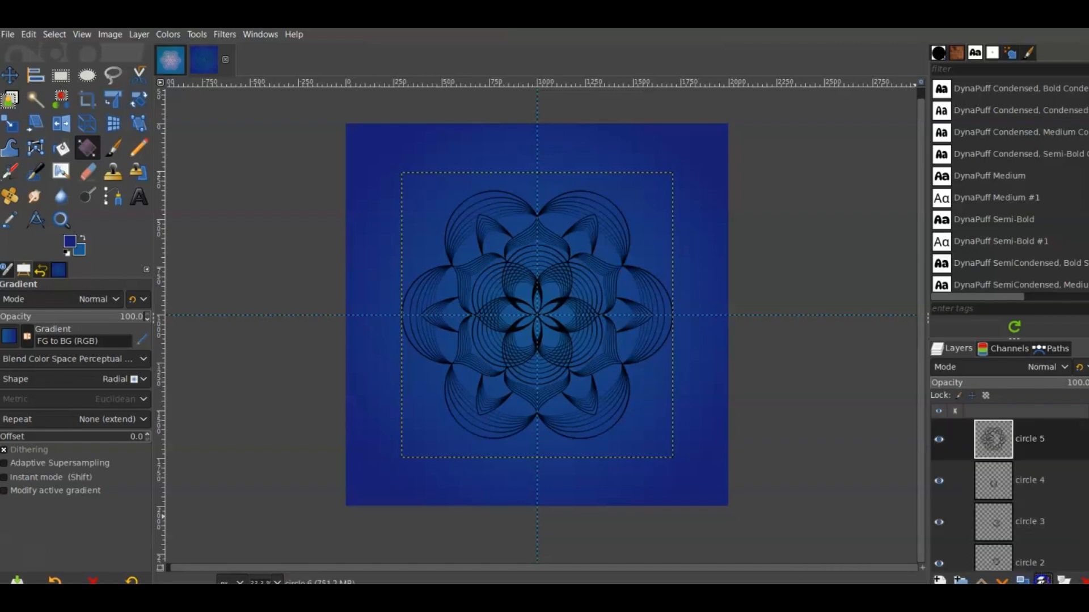
{"action": "left_click", "coordinate": [1042, 579]}
{"action": "left_click", "coordinate": [1042, 579]}
{"action": "left_click", "coordinate": [1042, 579]}
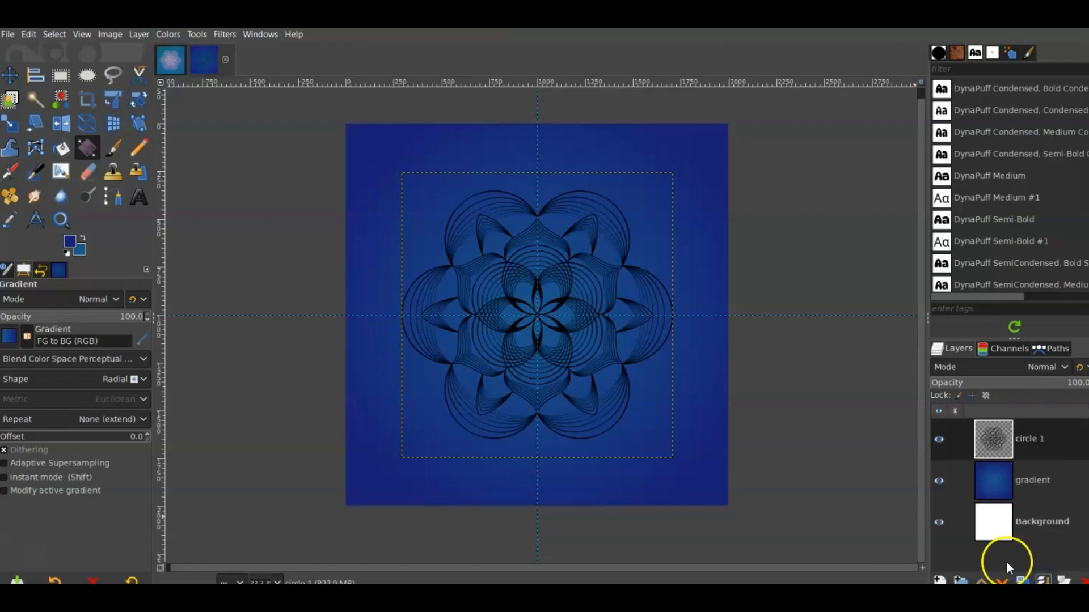
Add a transparent layer named "gradient mandala" above "circle 1" and create a selection from the alpha of "circle 1"
{"action": "left_click", "coordinate": [939, 579]}
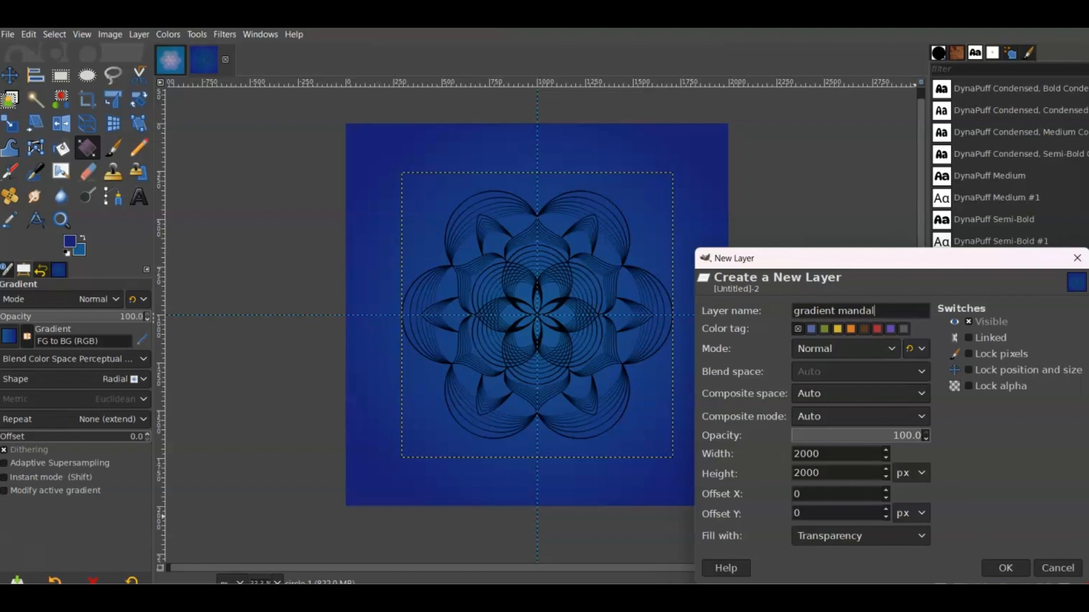
{"action": "left_click", "coordinate": [1000, 568]}
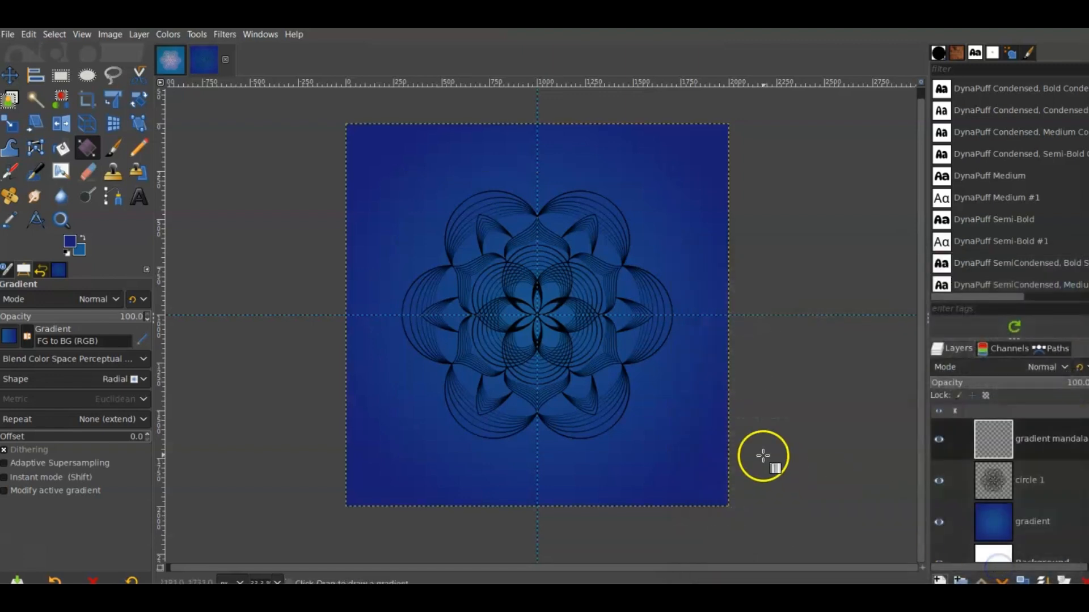
{"action": "left_click", "coordinate": [1038, 483]}
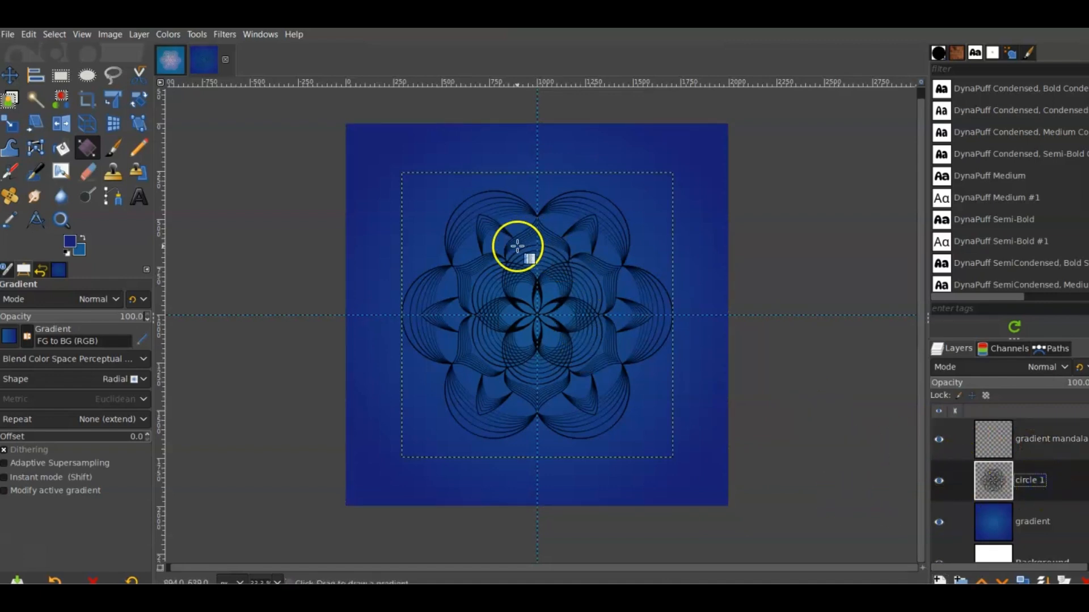
{"action": "right_click", "coordinate": [1060, 482]}
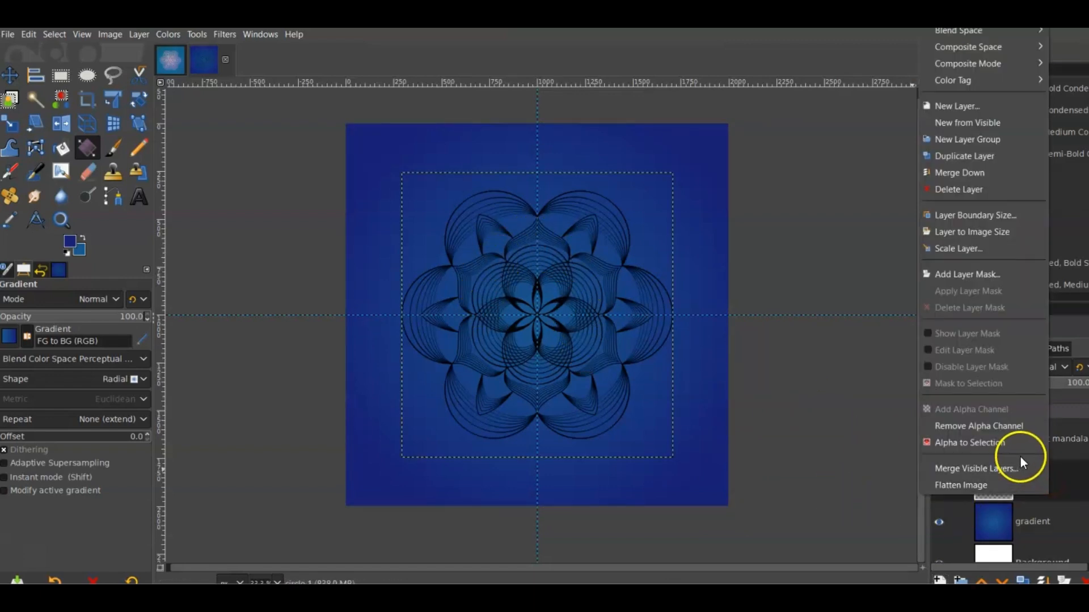
{"action": "left_click", "coordinate": [1009, 445]}
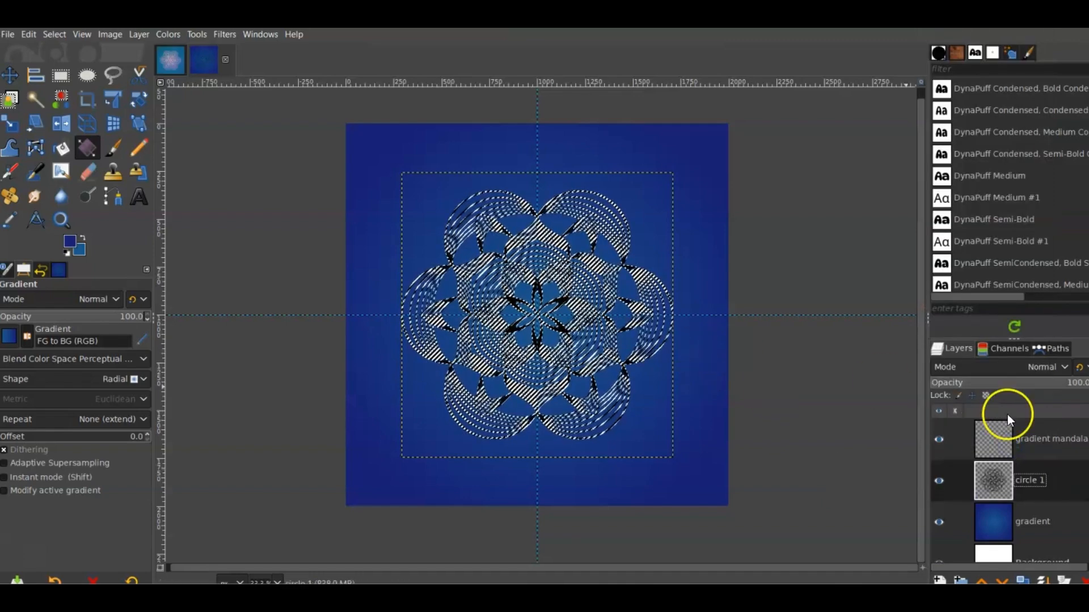
Make "gradient mandala" the active layer and set the foreground colour to a bright magenta
{"action": "left_click", "coordinate": [1053, 450]}
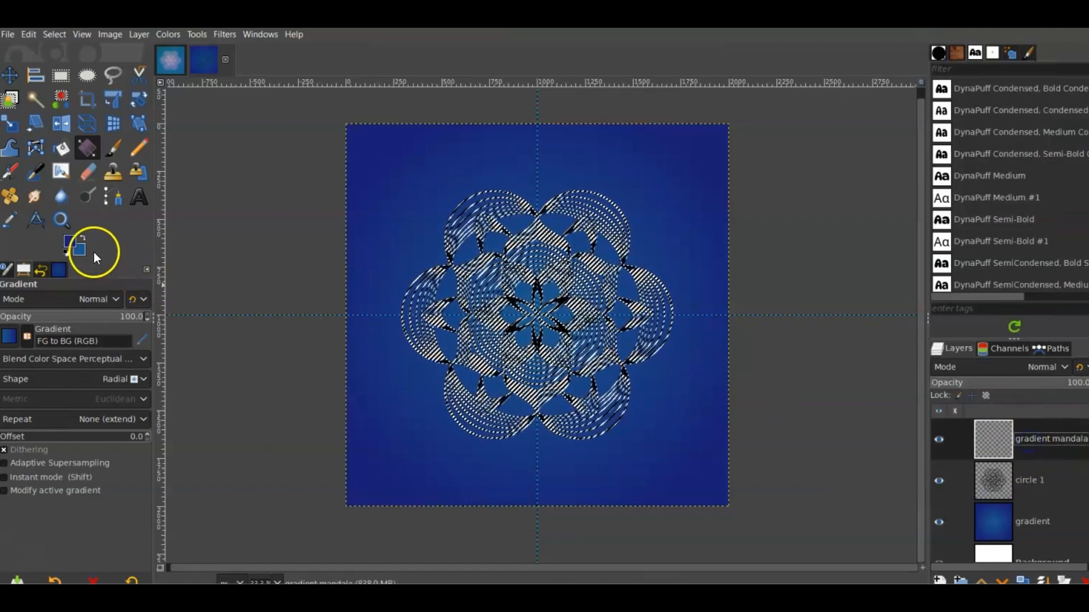
{"action": "left_click", "coordinate": [70, 247]}
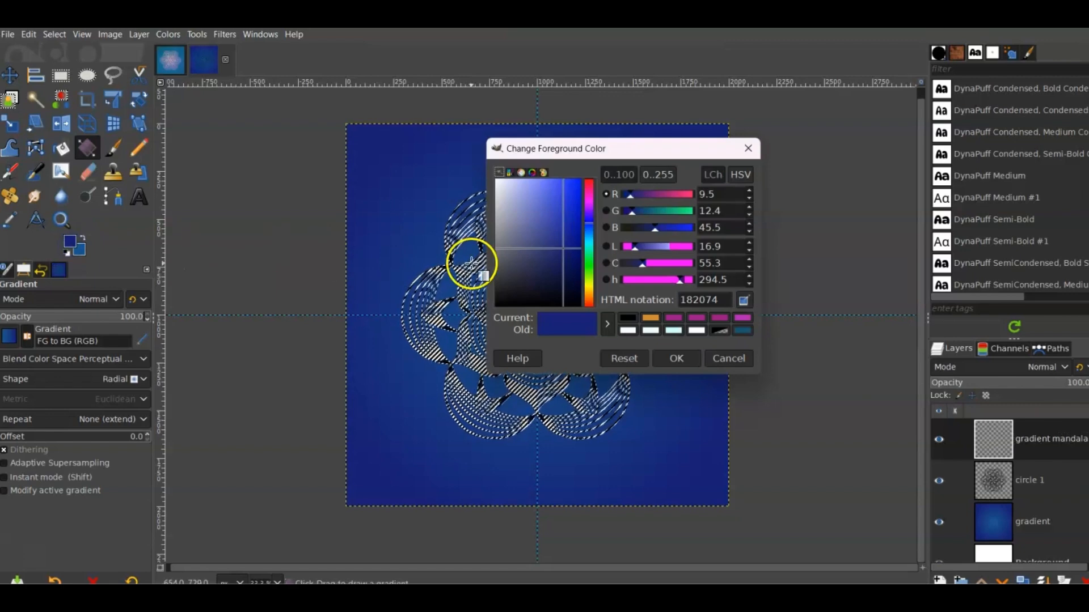
{"action": "left_click", "coordinate": [588, 211]}
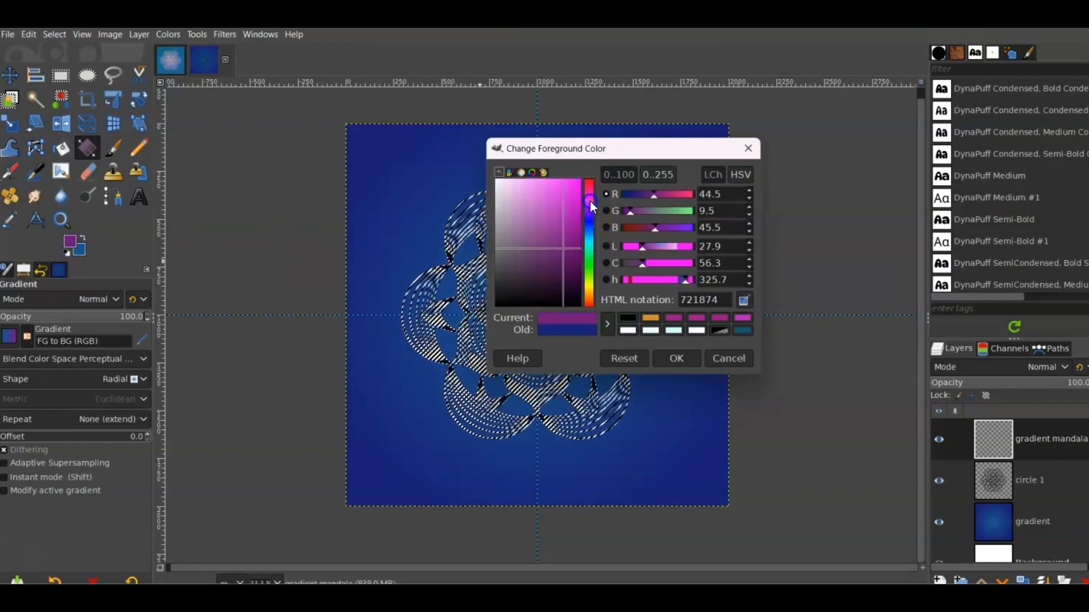
{"action": "left_click_drag", "start_coordinate": [577, 207], "coordinate": [563, 200]}
{"action": "left_click", "coordinate": [670, 355]}
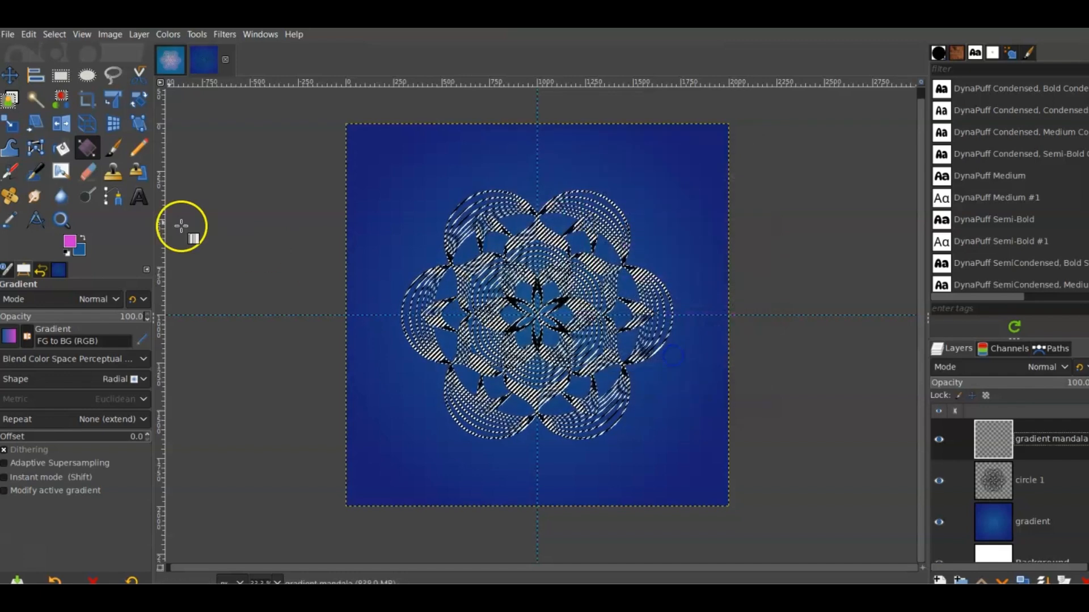
Set the background colour to a bright orange
{"action": "left_click", "coordinate": [85, 250]}
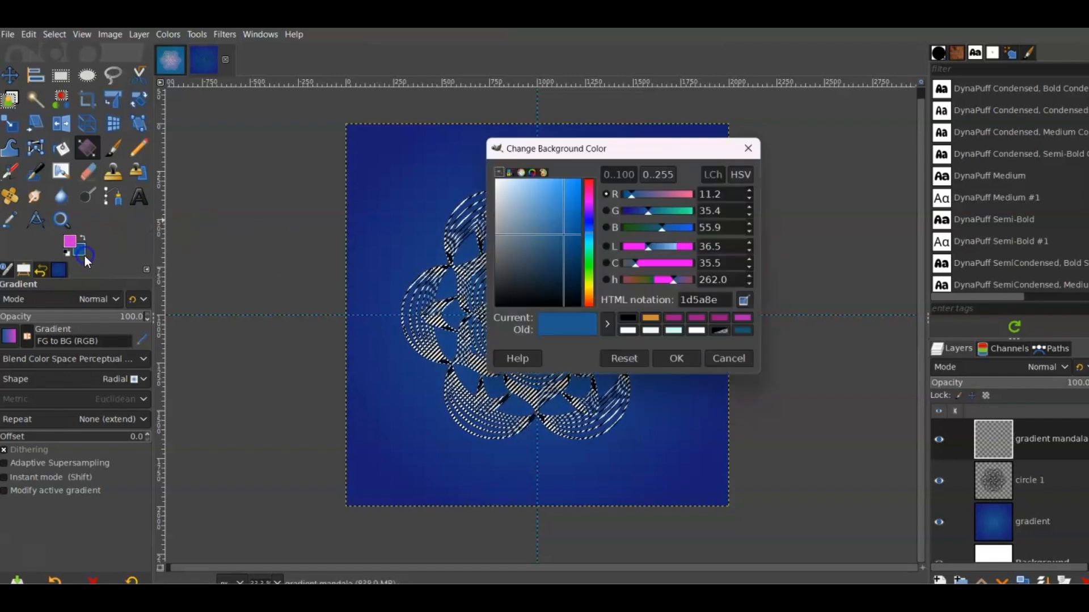
{"action": "left_click", "coordinate": [592, 294]}
{"action": "left_click_drag", "start_coordinate": [592, 294], "coordinate": [591, 290]}
{"action": "left_click_drag", "start_coordinate": [560, 208], "coordinate": [565, 228]}
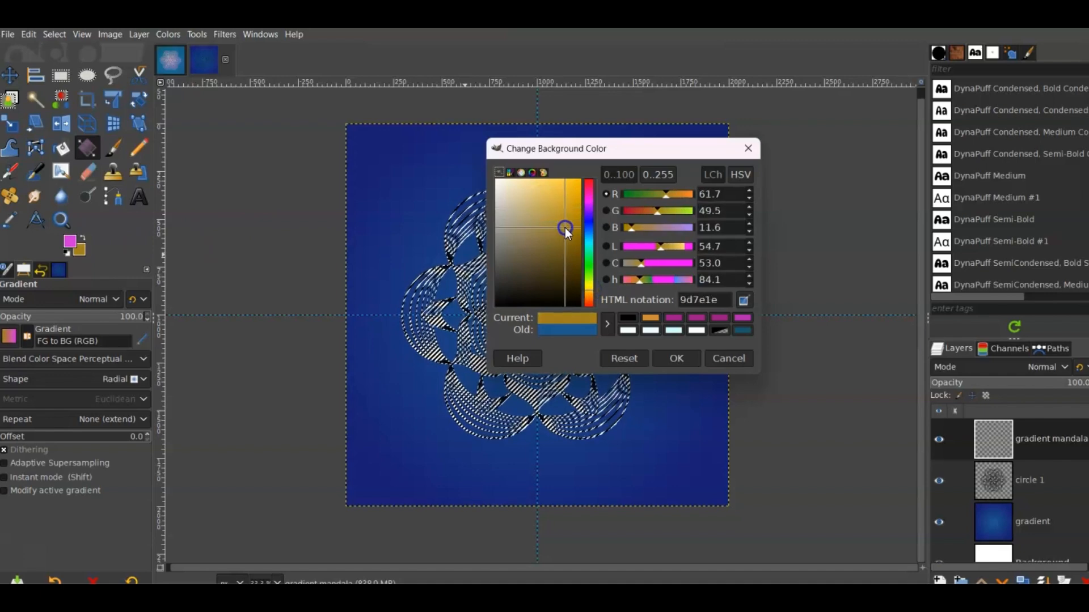
{"action": "left_click_drag", "start_coordinate": [591, 281], "coordinate": [588, 293]}
{"action": "left_click_drag", "start_coordinate": [567, 246], "coordinate": [573, 198]}
{"action": "left_click", "coordinate": [674, 357]}
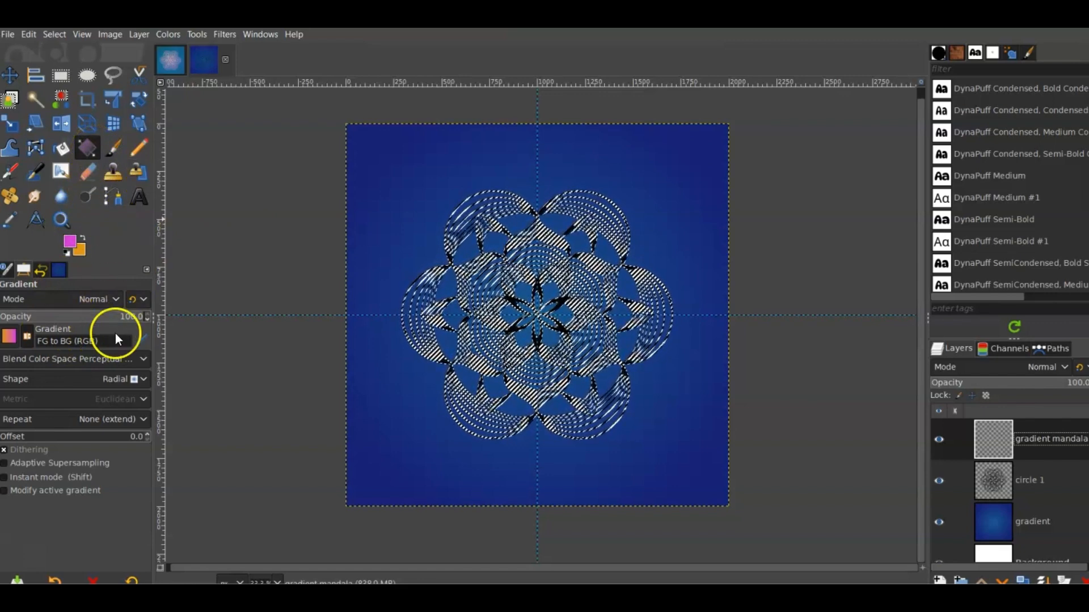
Fill the selection with a linear gradient, orange at about (495, 375) px to magenta at (1539, 1662) px, and clear the selection
{"action": "left_click", "coordinate": [145, 381]}
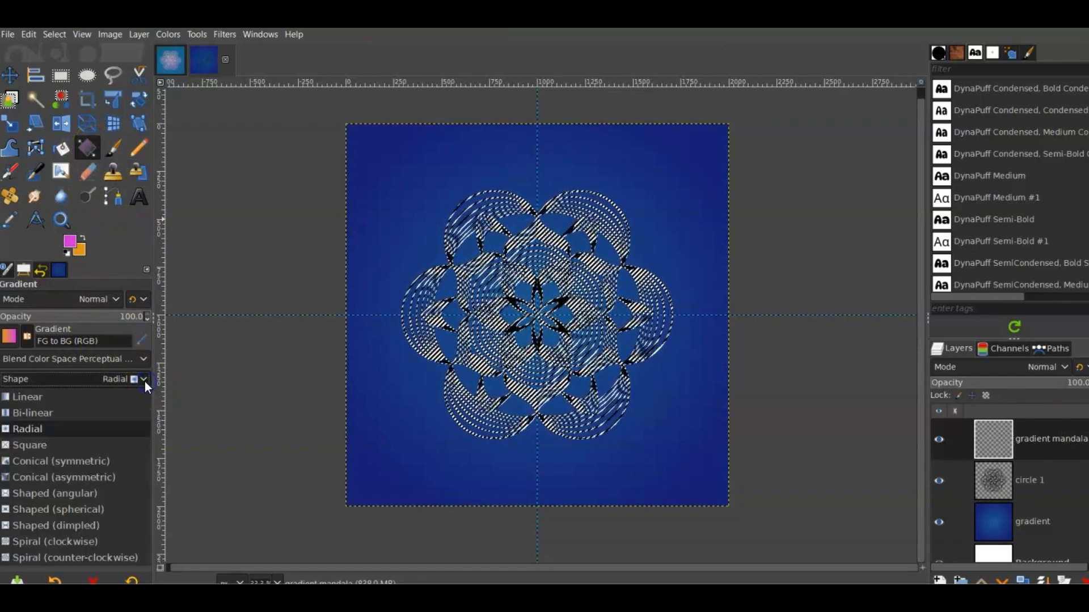
{"action": "left_click", "coordinate": [111, 400]}
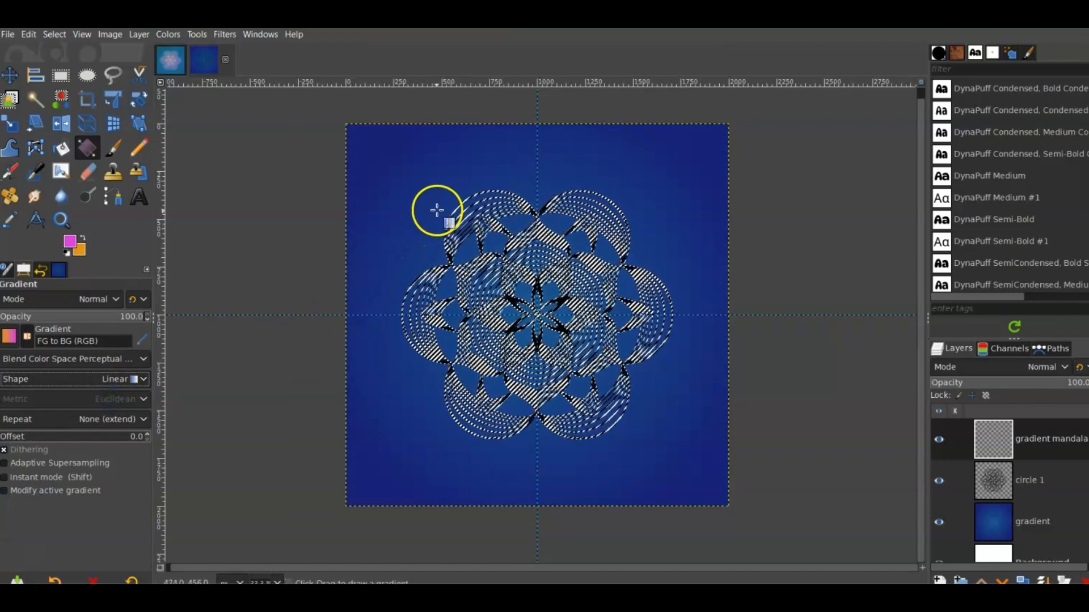
{"action": "left_click_drag", "start_coordinate": [441, 195], "coordinate": [639, 441]}
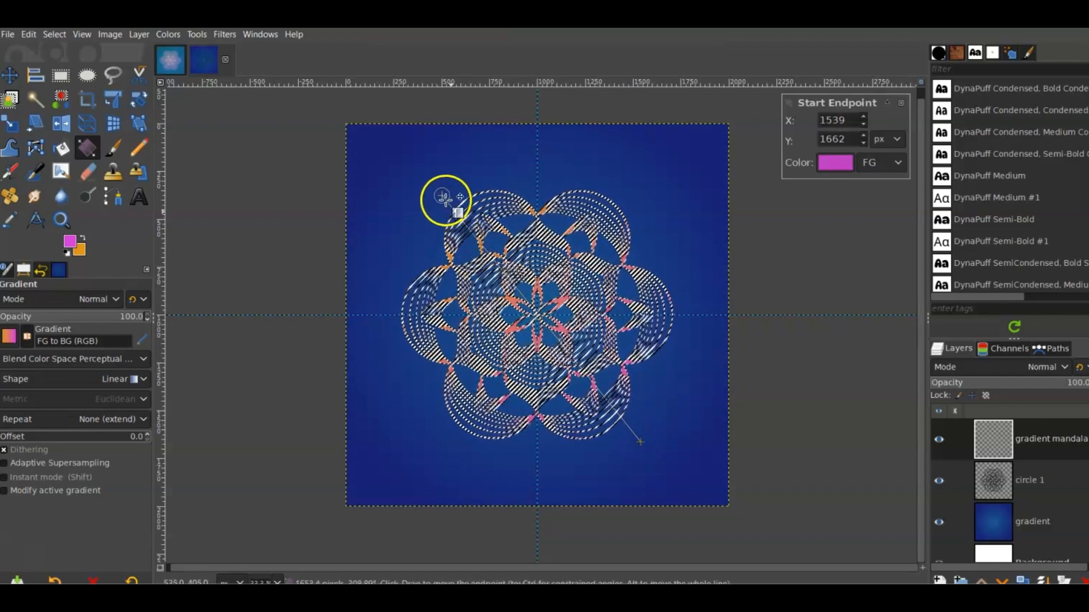
{"action": "left_click", "coordinate": [442, 196]}
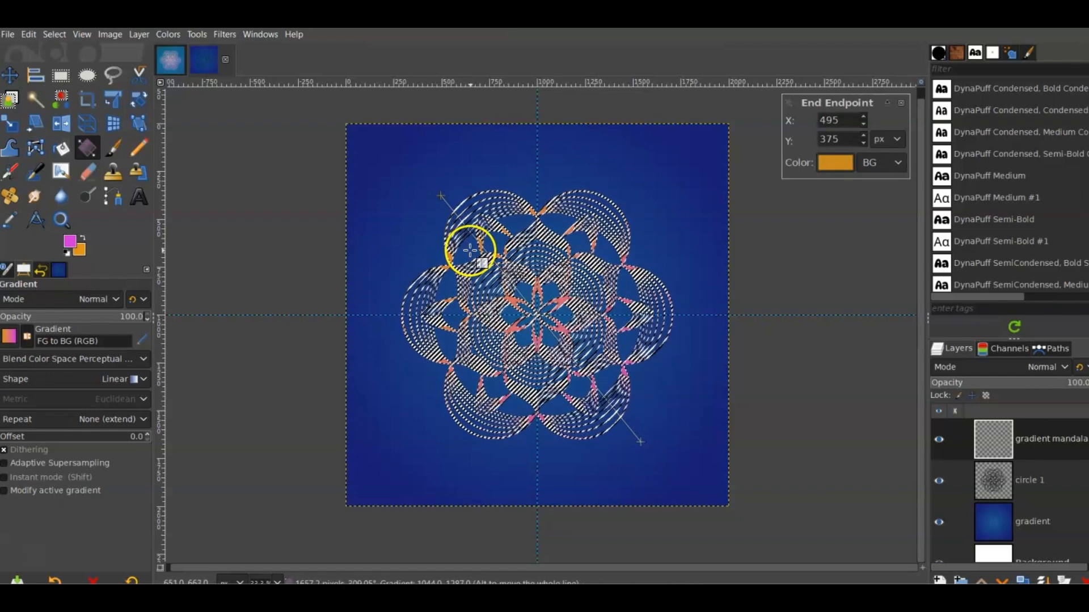
{"action": "key", "text": "Return"}
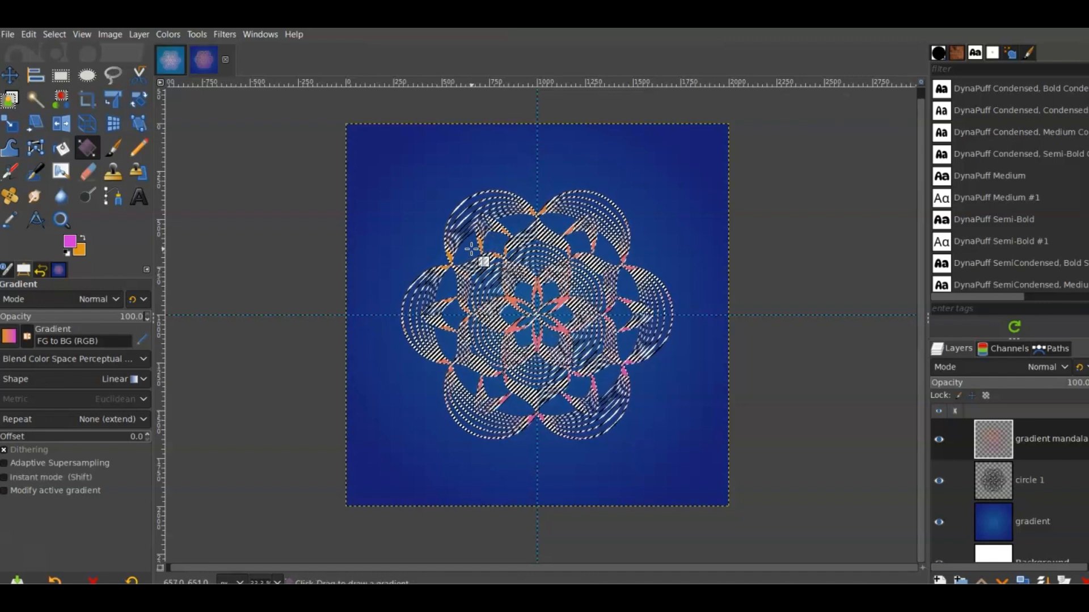
{"action": "key", "text": "shift"}
{"action": "key", "text": "ctrl+shift+a"}
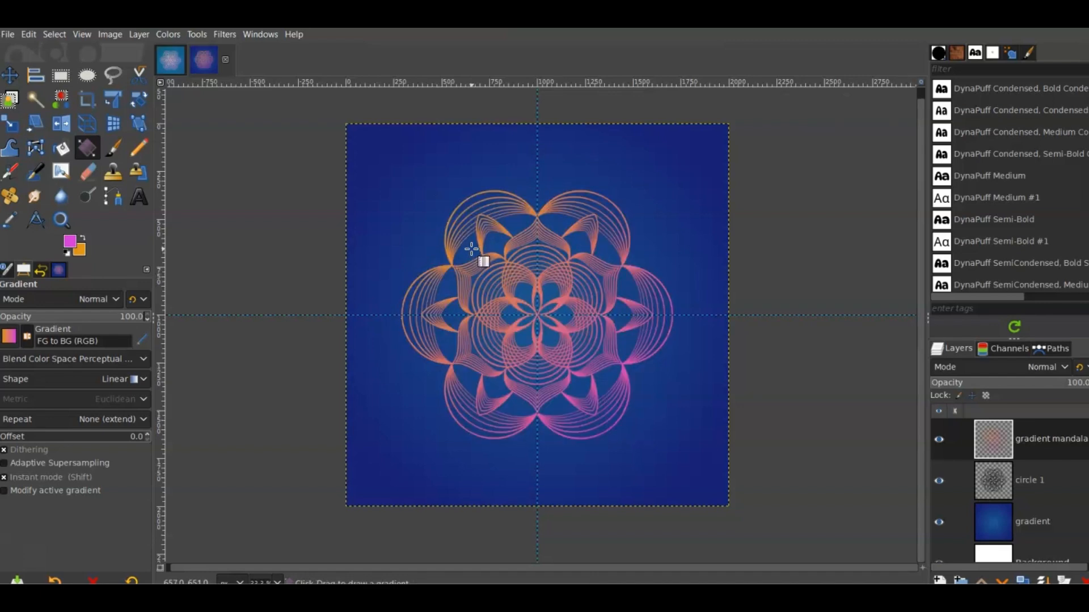